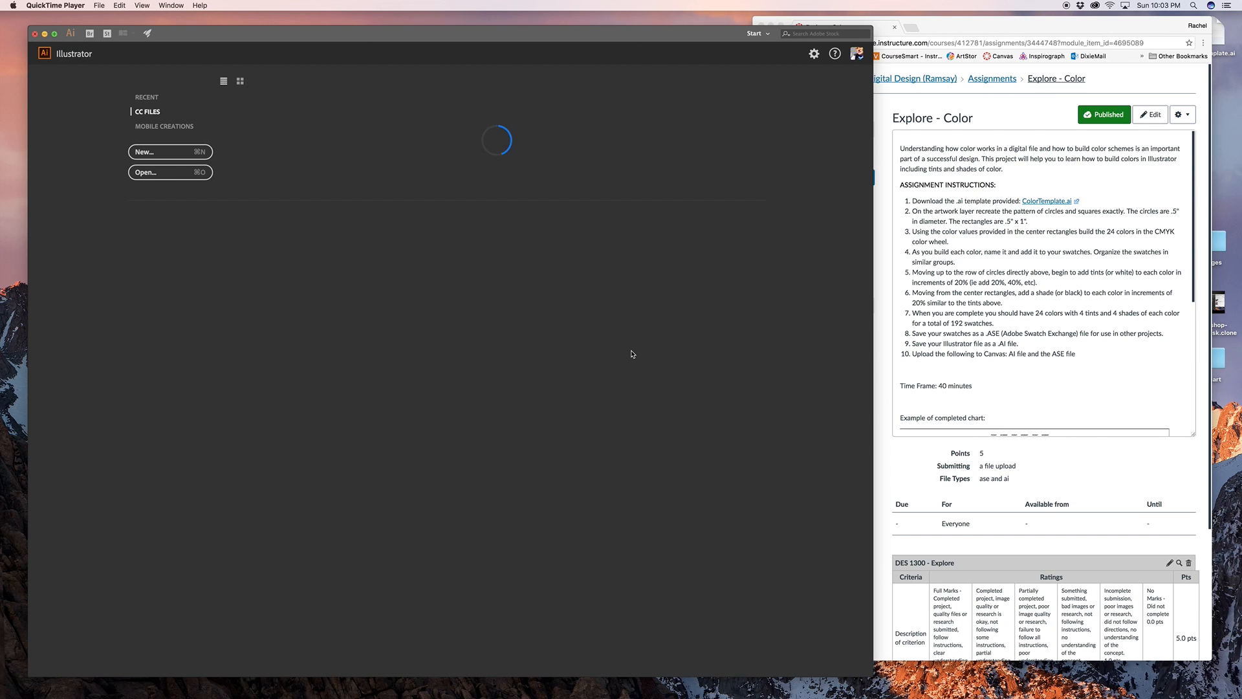
Step: Open ColorTemplate.ai from the Desktop in Illustrator
click(570, 40)
drag(570, 40, 562, 38)
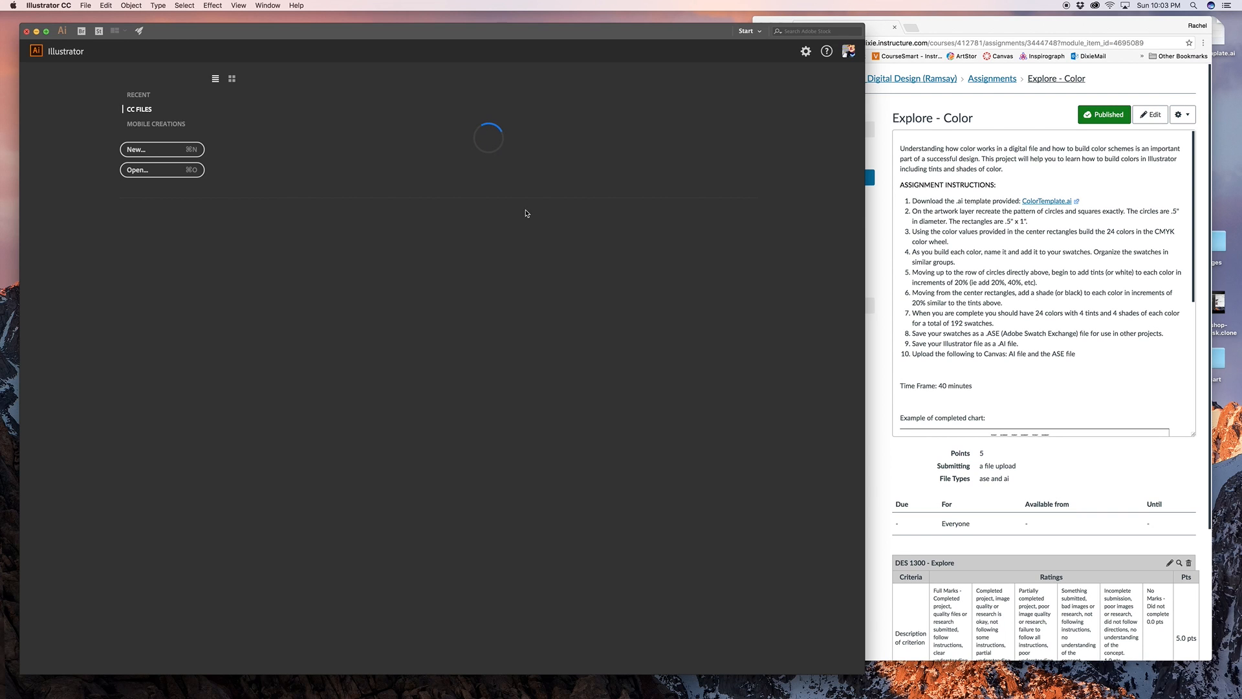
click(86, 6)
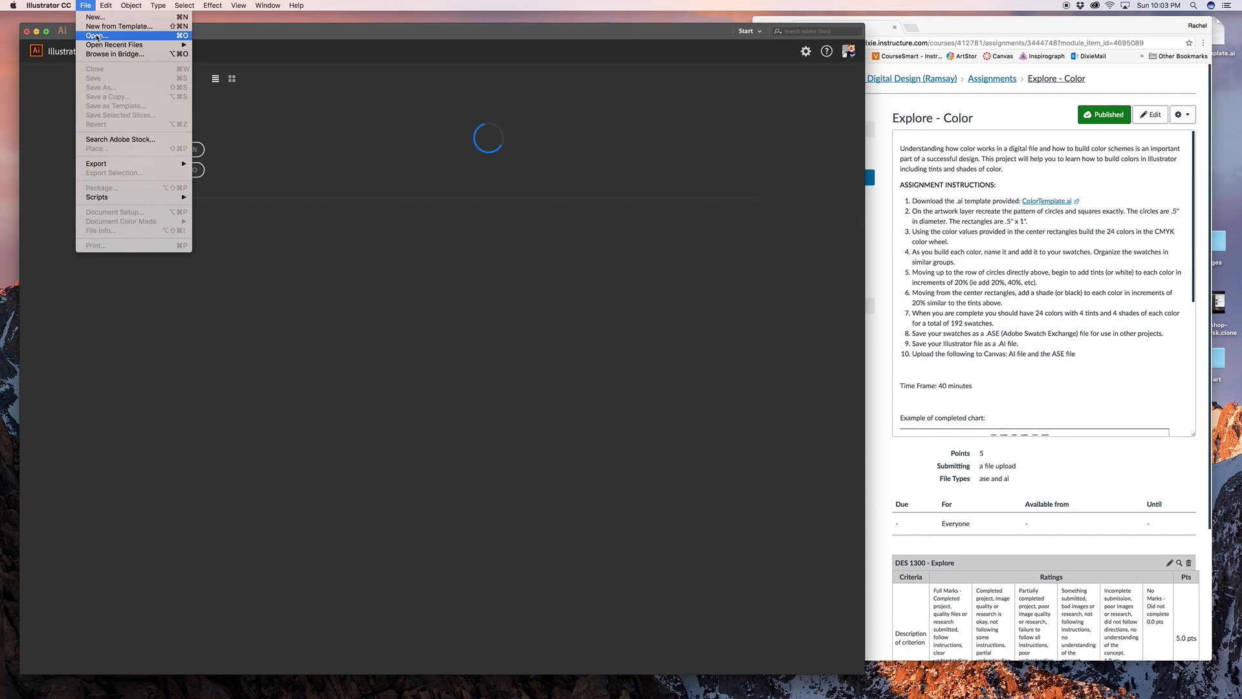
click(96, 36)
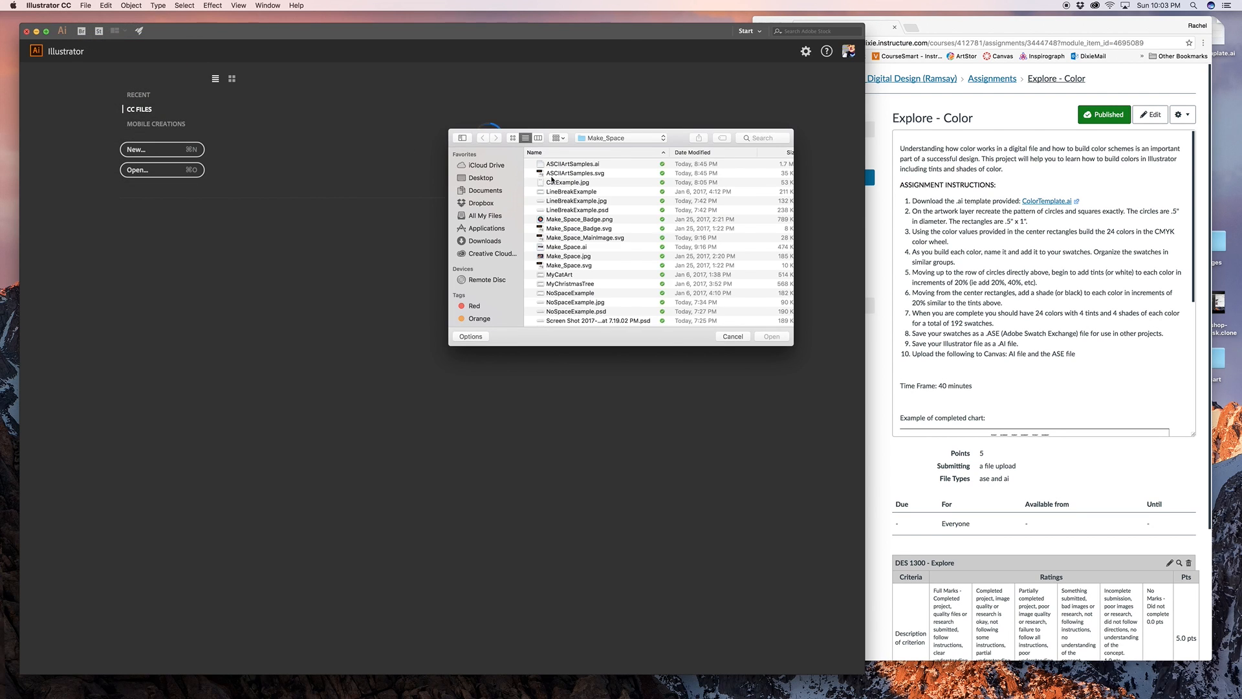
click(481, 177)
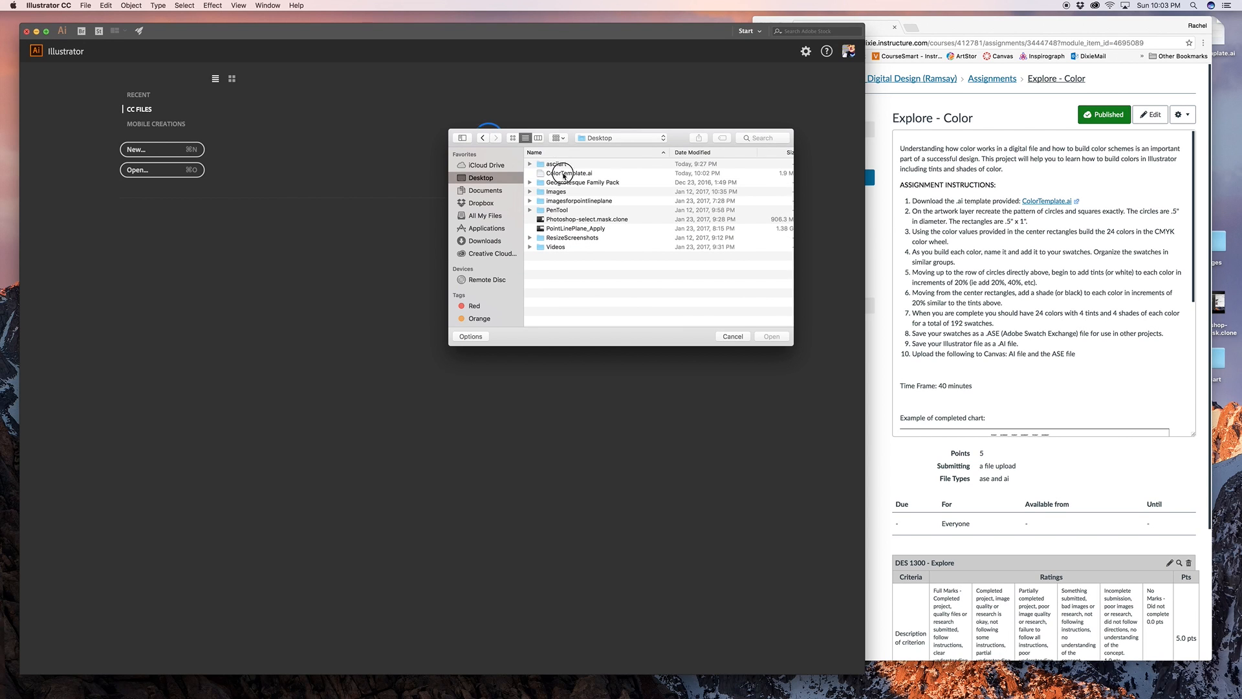
click(557, 173)
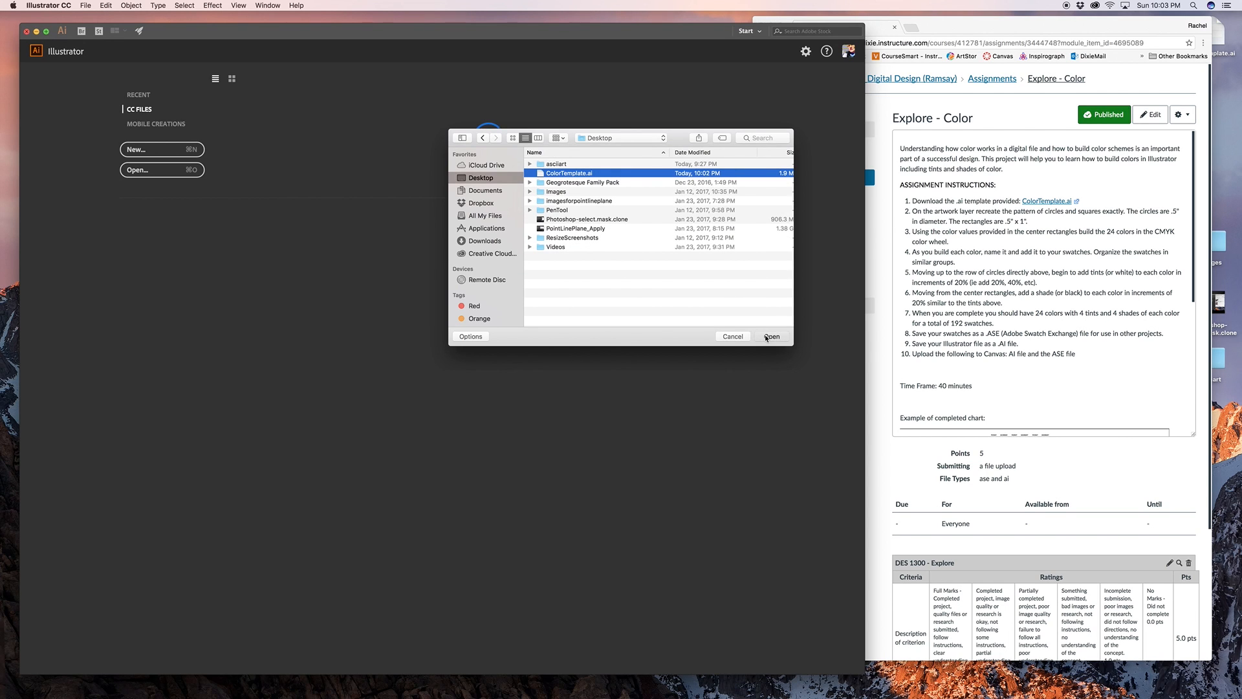
click(771, 336)
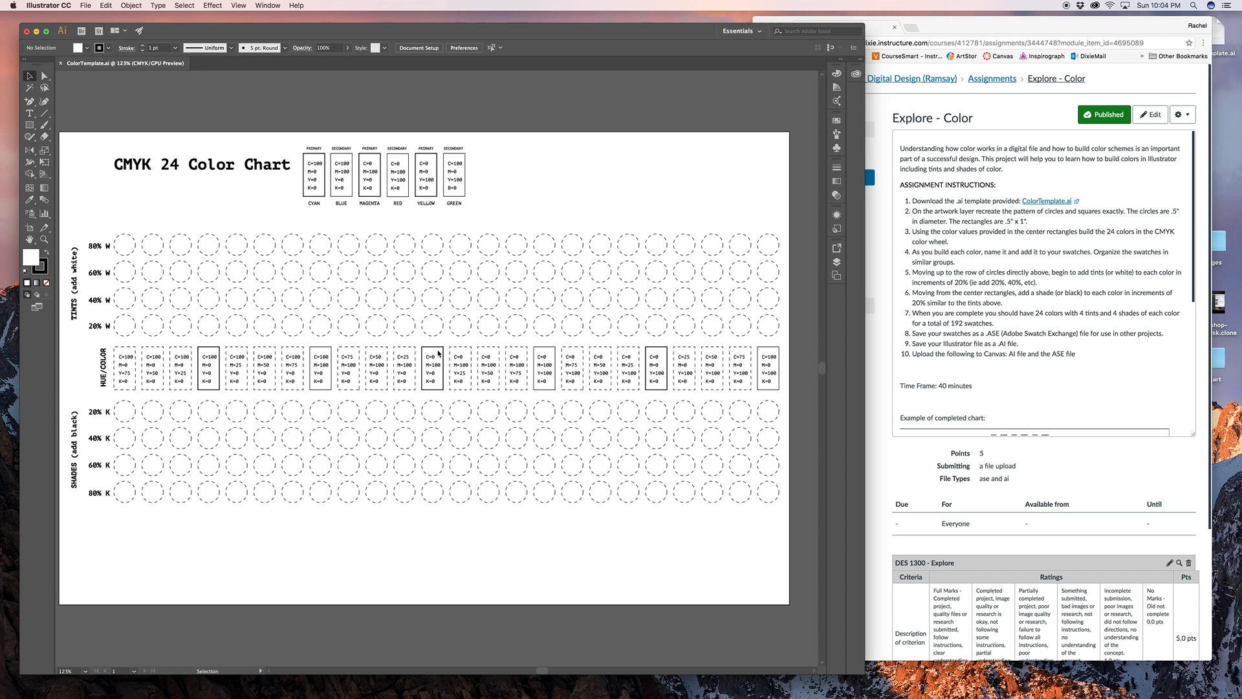
Step: Enlarge the Swatches panel and detach it as a floating panel beside the artwork
key(super+equal)
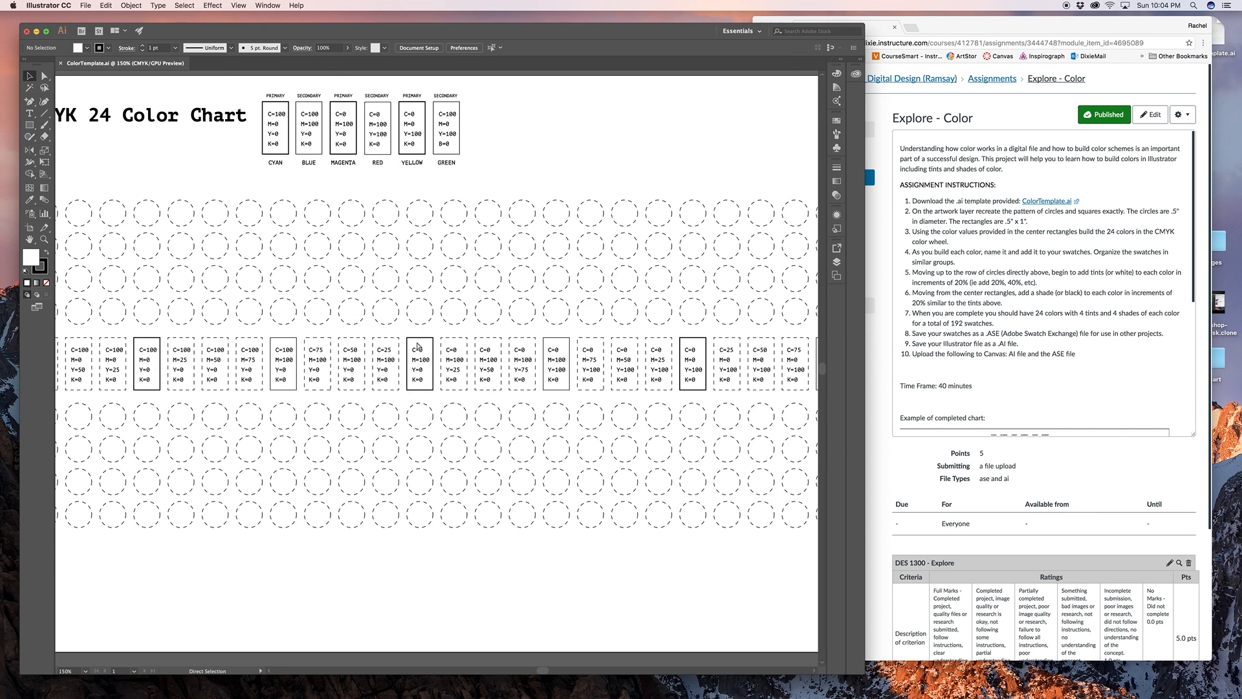
key(super+equal)
key(super+equal)
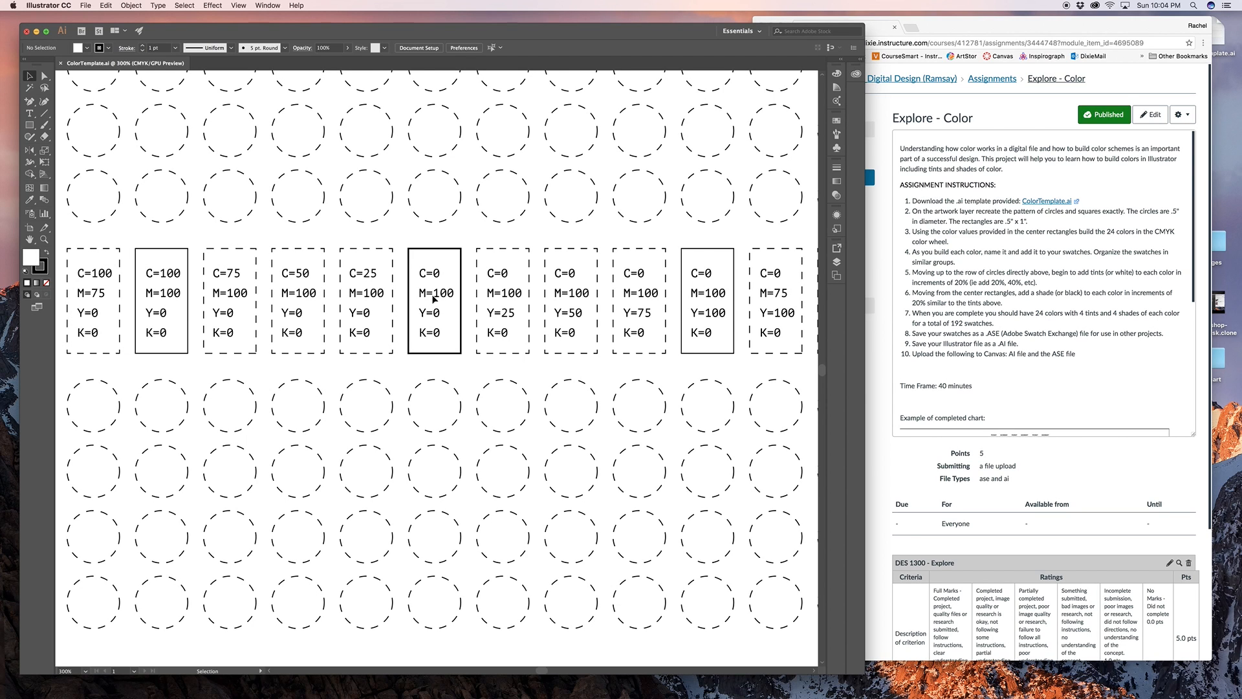
click(836, 121)
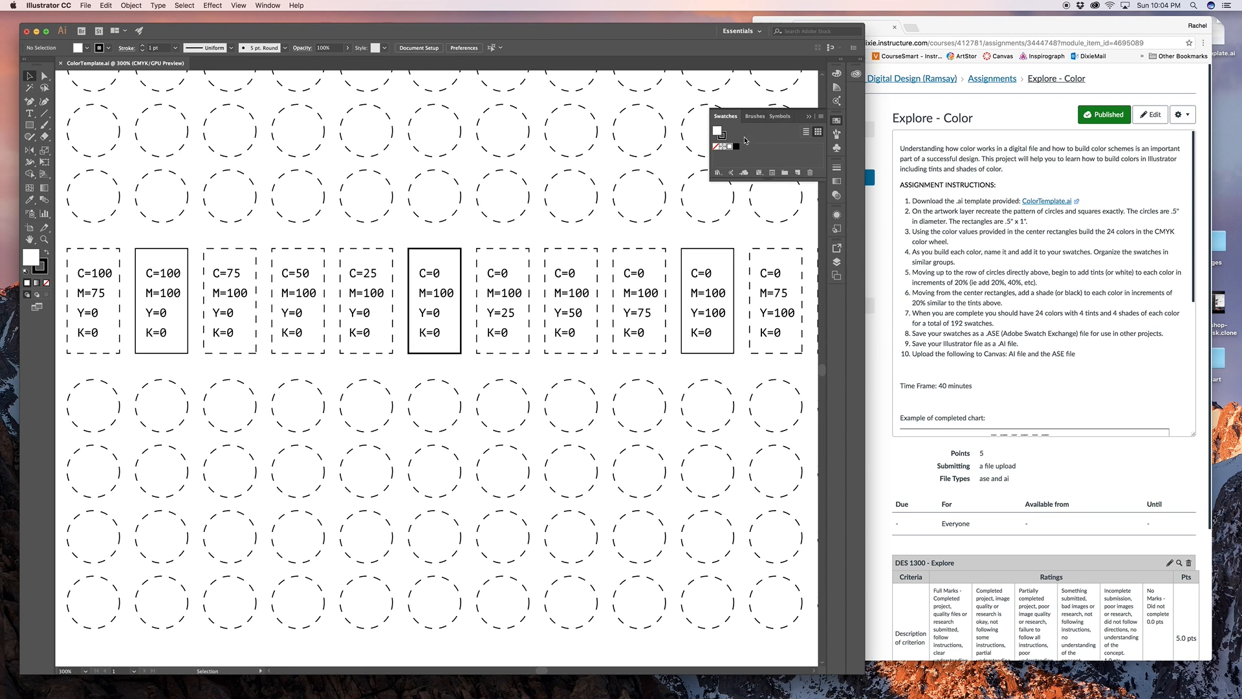
drag(819, 179, 820, 207)
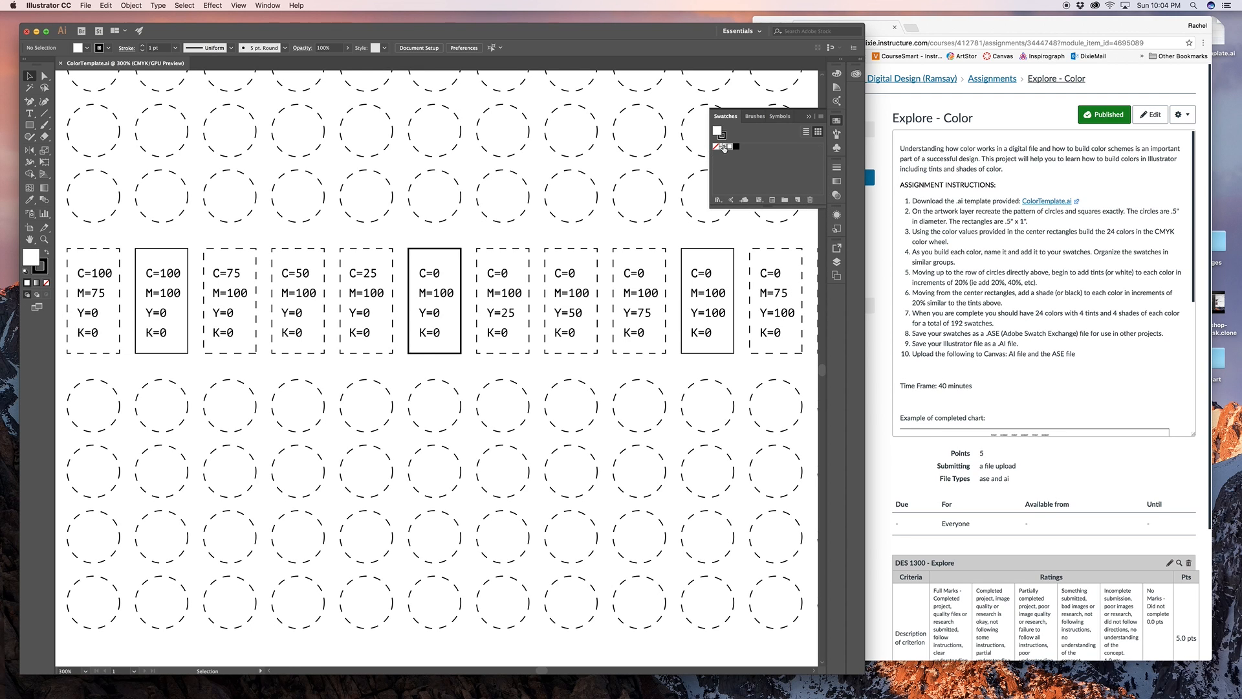
drag(725, 117, 758, 95)
click(818, 121)
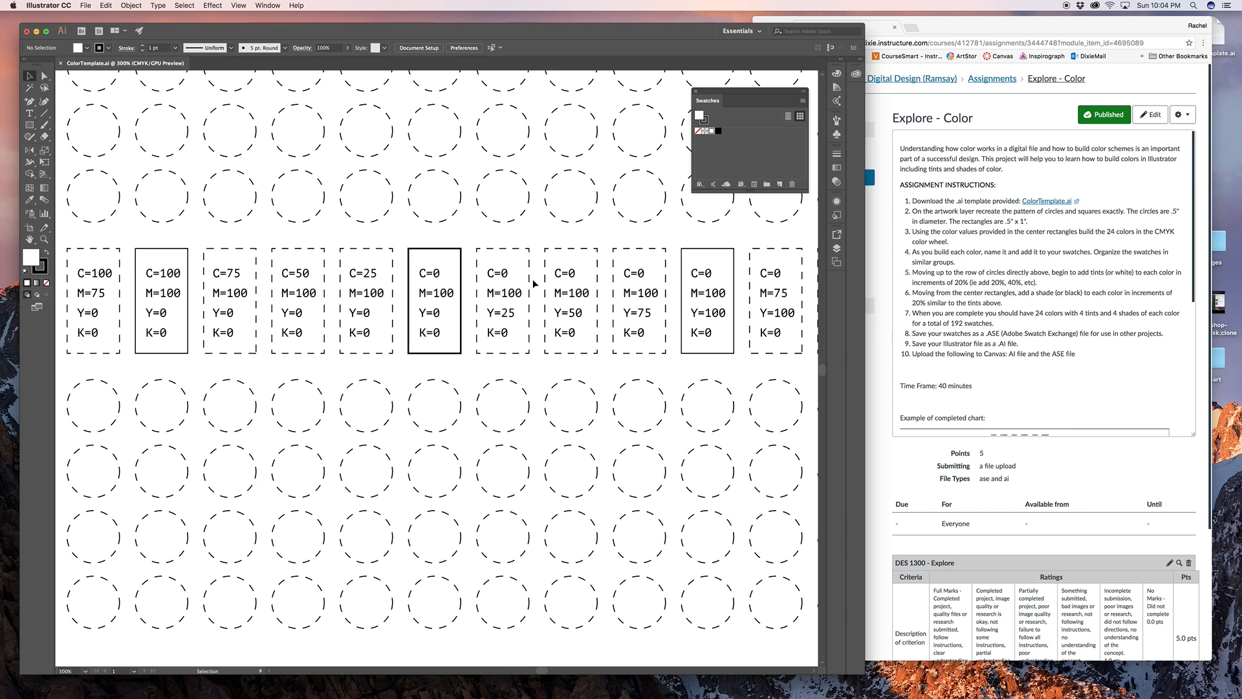
Step: Float the Color panel next to the Swatches panel and show its CMYK slider options
click(837, 75)
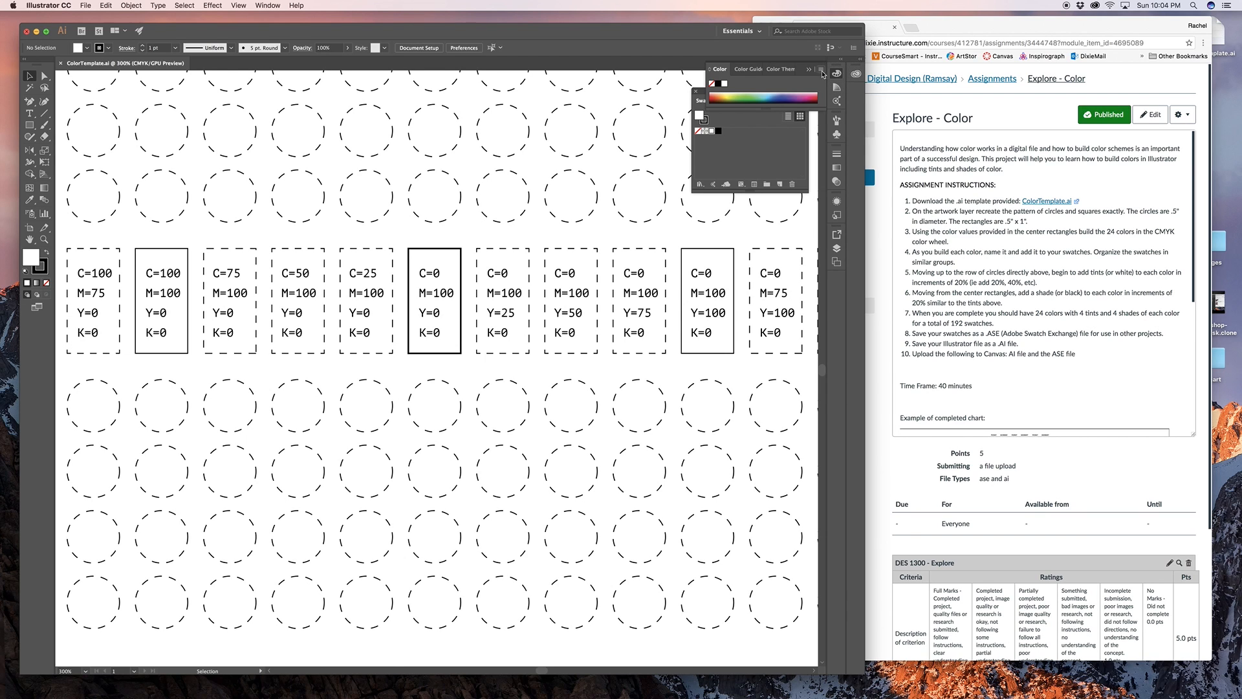
drag(720, 69, 566, 83)
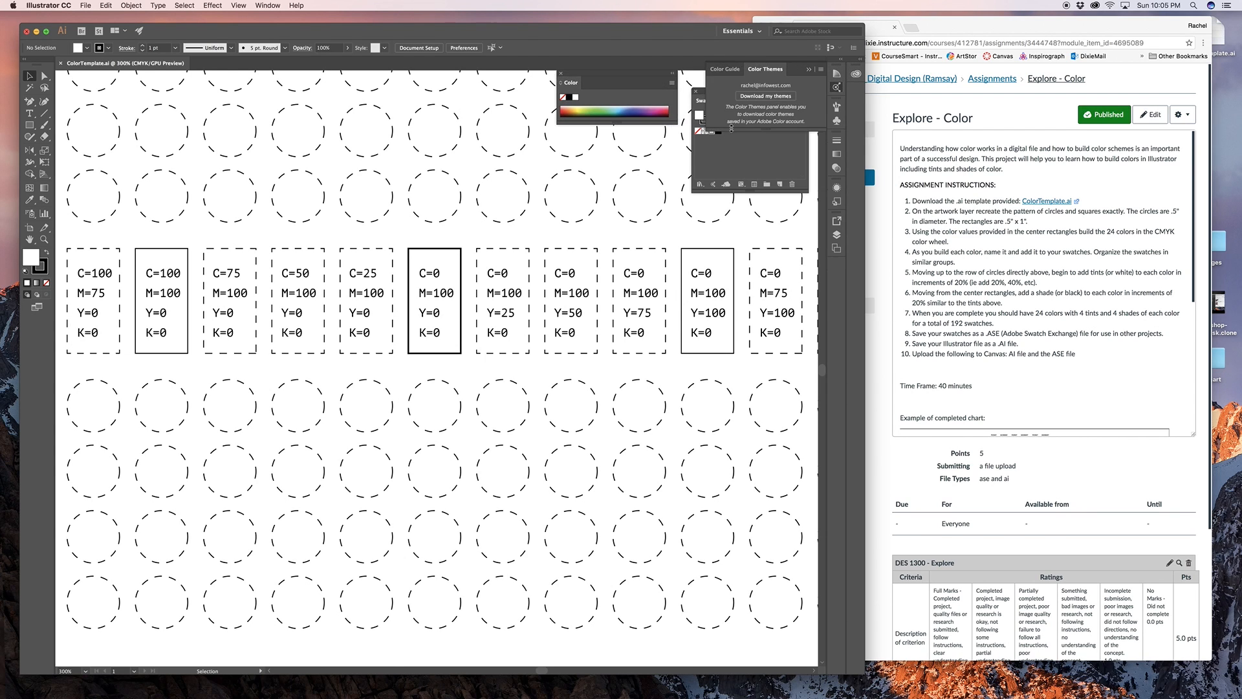
click(812, 68)
click(671, 83)
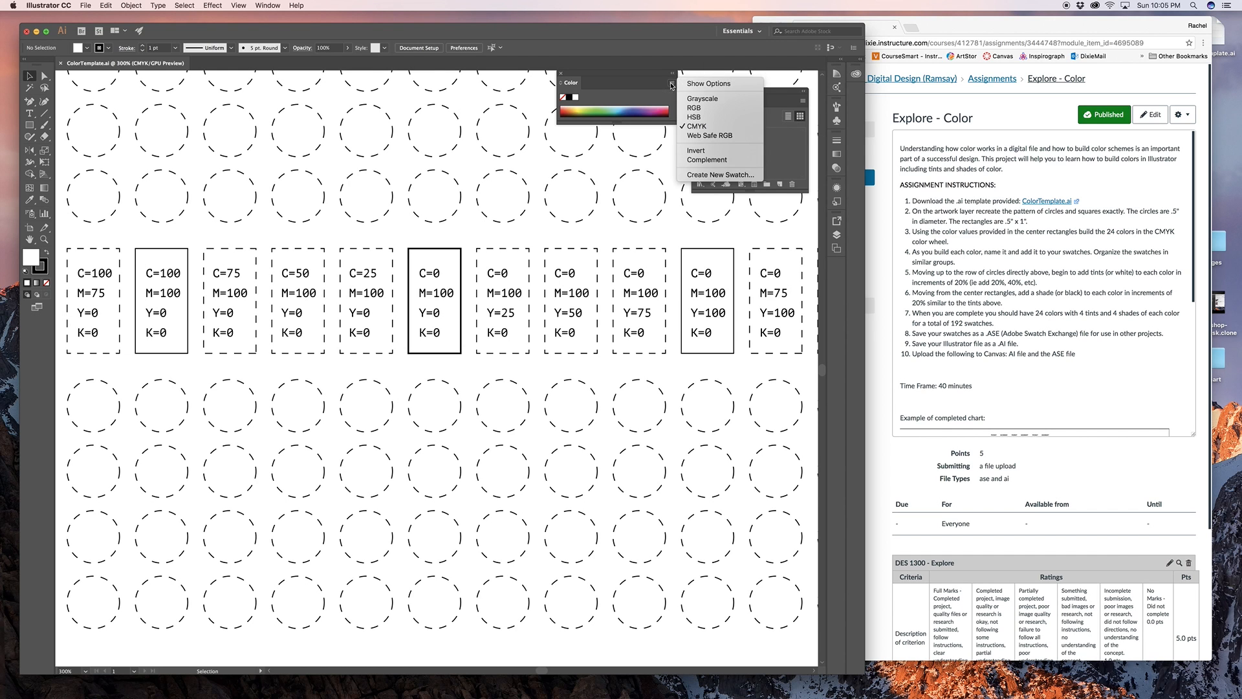
click(708, 83)
Step: Create a 0.5 in wide by 1 in high rectangle at the solid-outlined C=0 M=100 Y=0 K=0 cell
scroll(672, 171, left, 2)
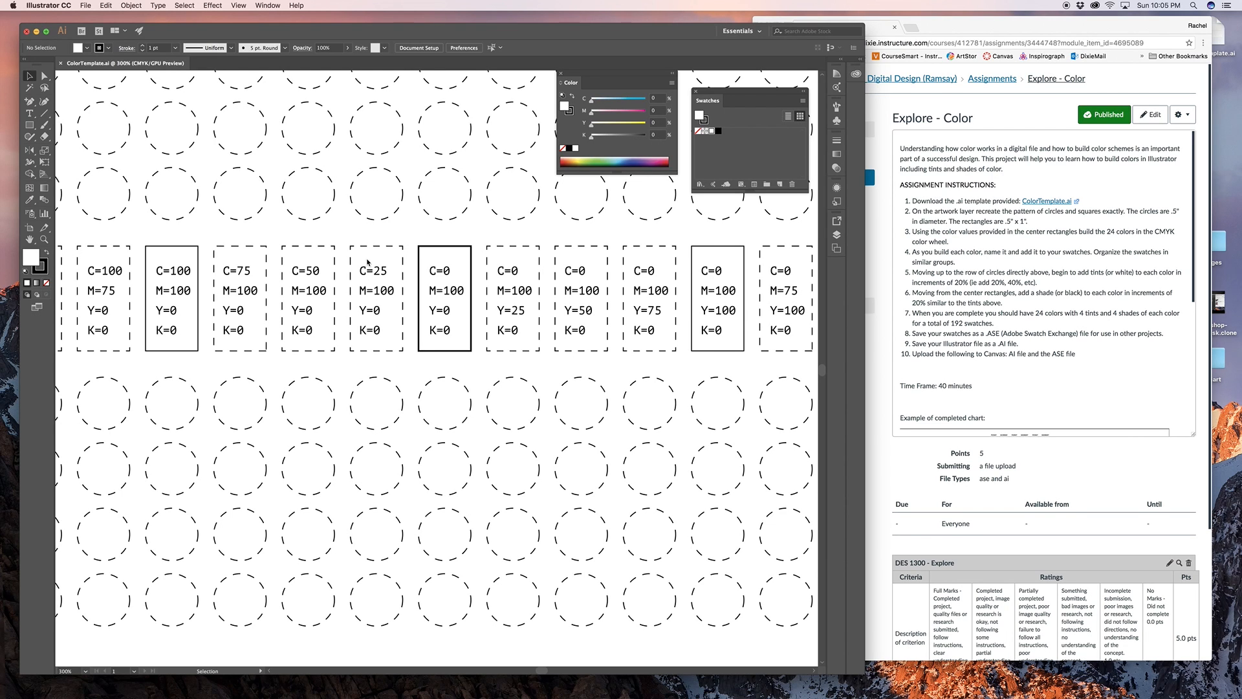
click(28, 125)
click(424, 246)
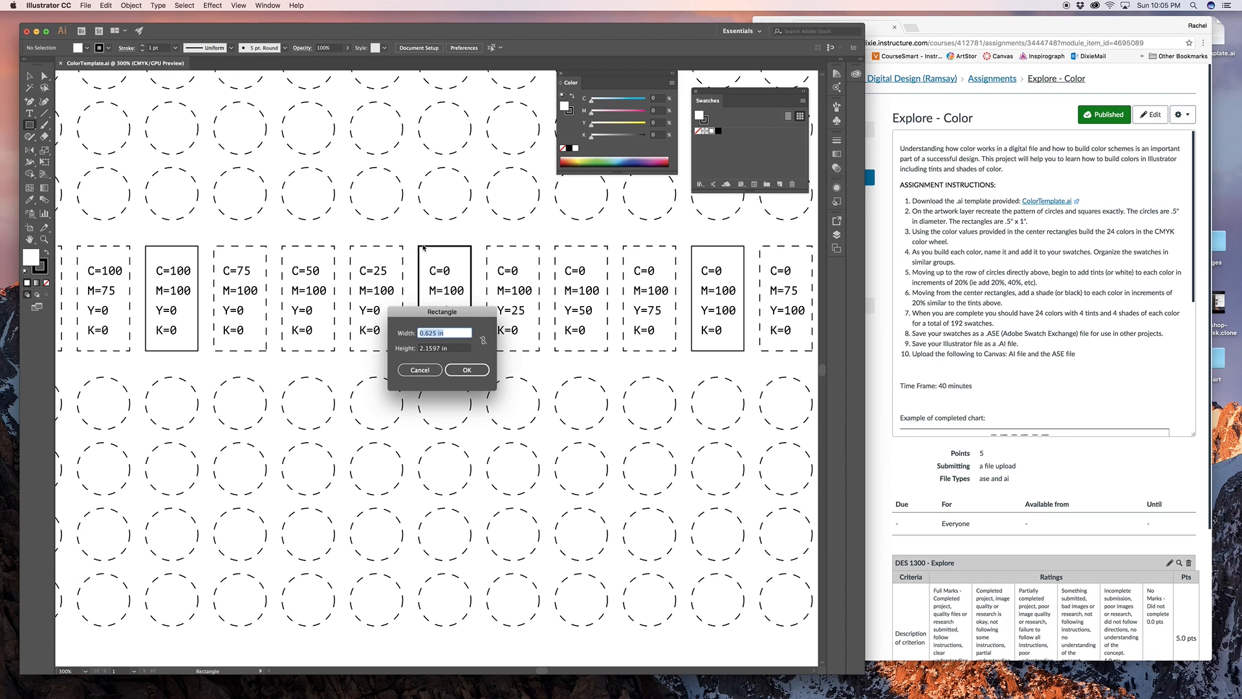
text(.5)
key(Tab)
text(1)
key(Return)
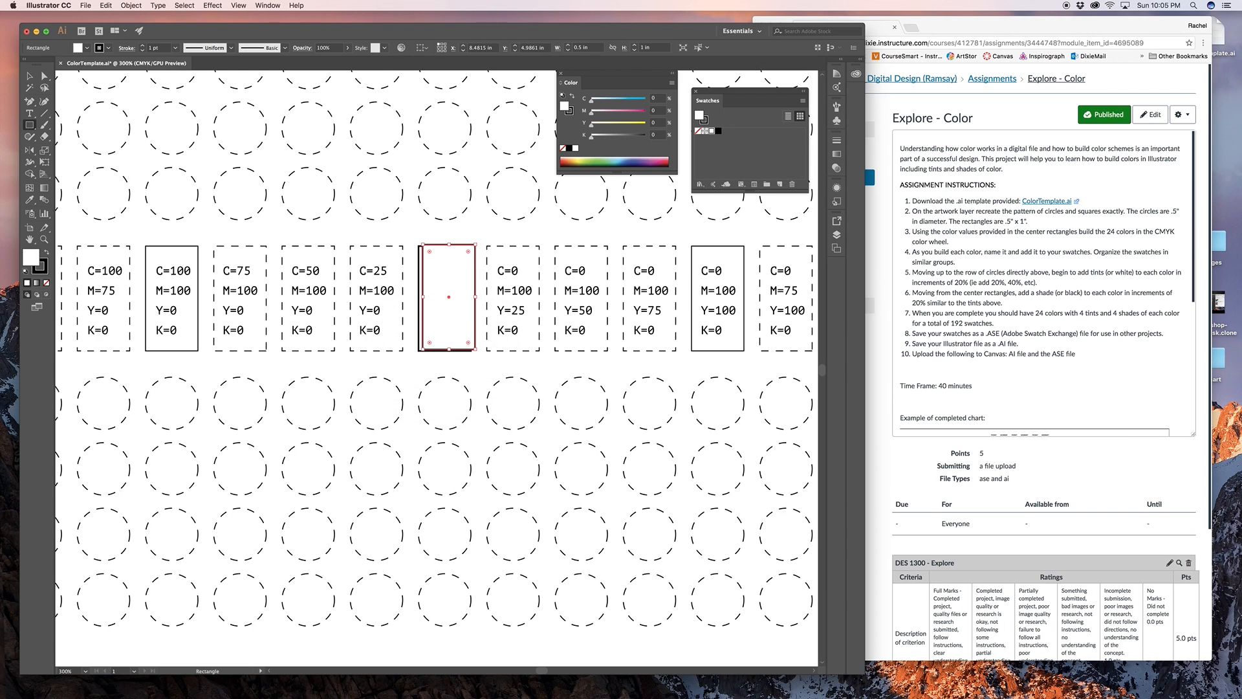
Step: Set the new rectangle's fill to None and move it up and right, off the C=0 M=100 cell
click(99, 49)
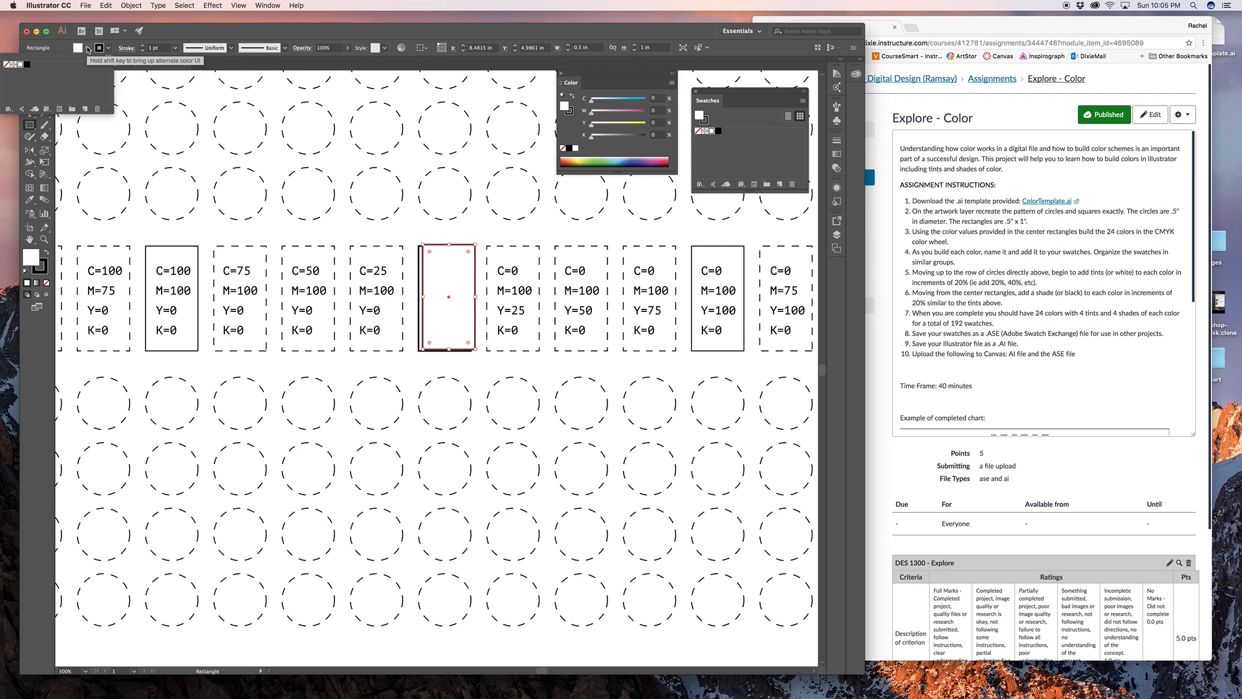
click(6, 65)
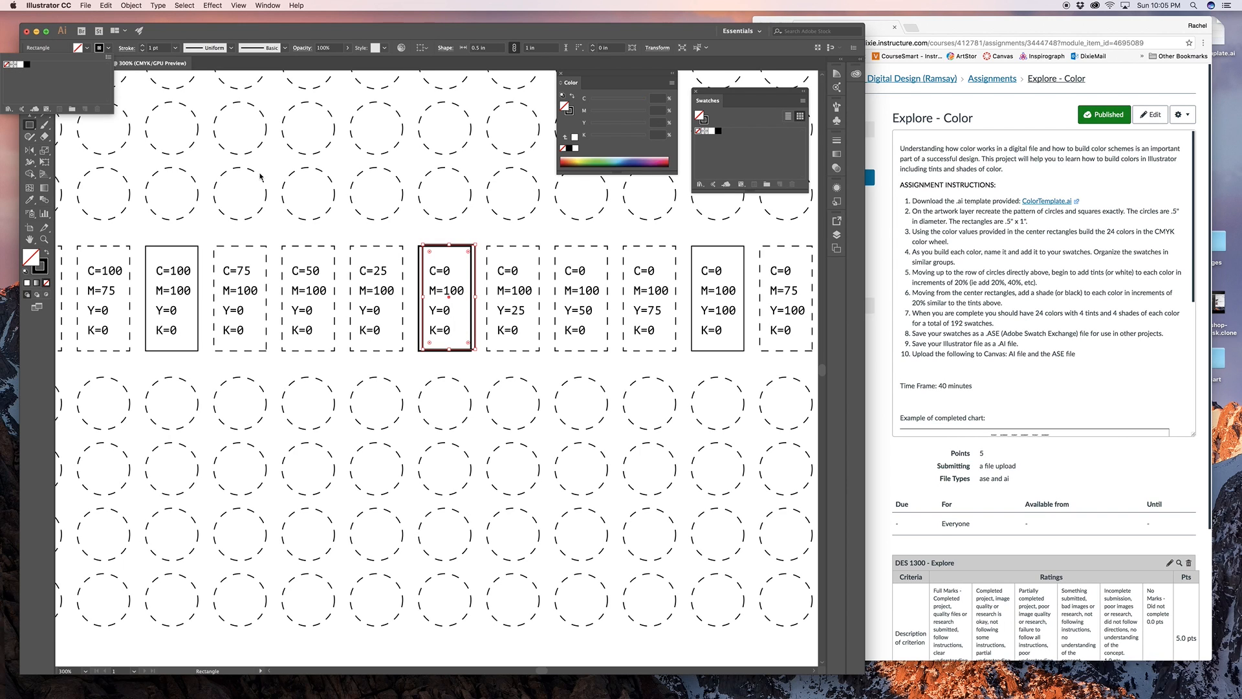
key(v)
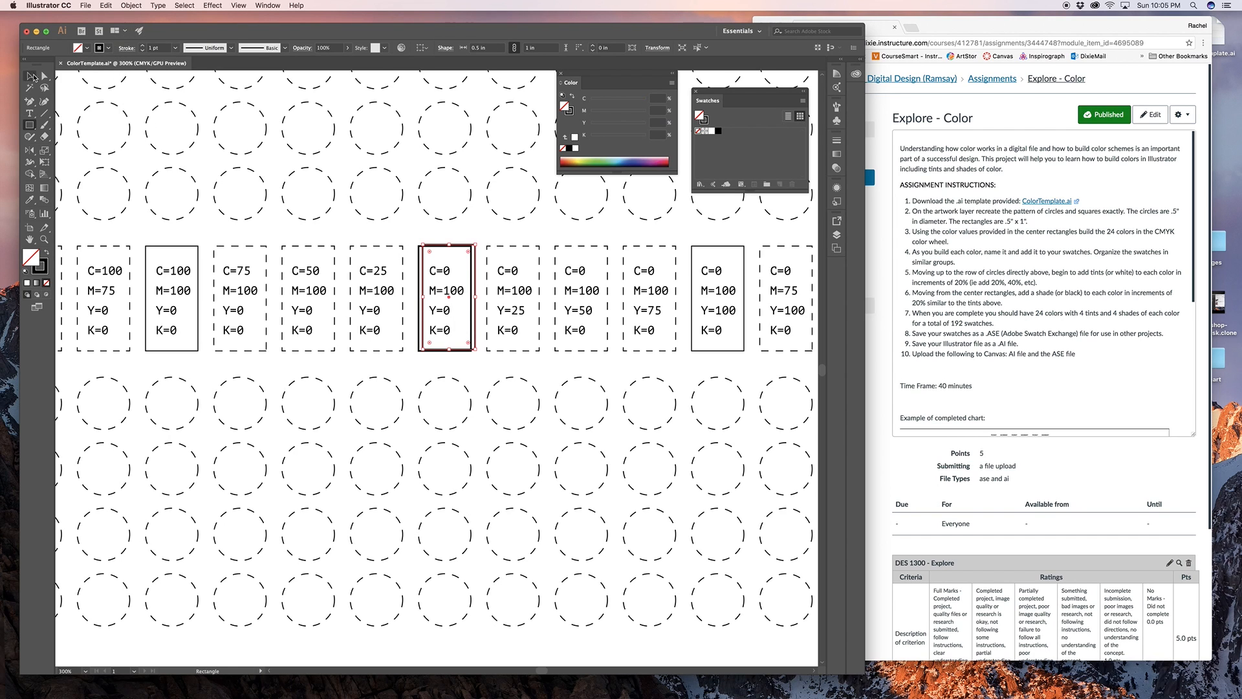
drag(459, 246, 487, 232)
key(Right)
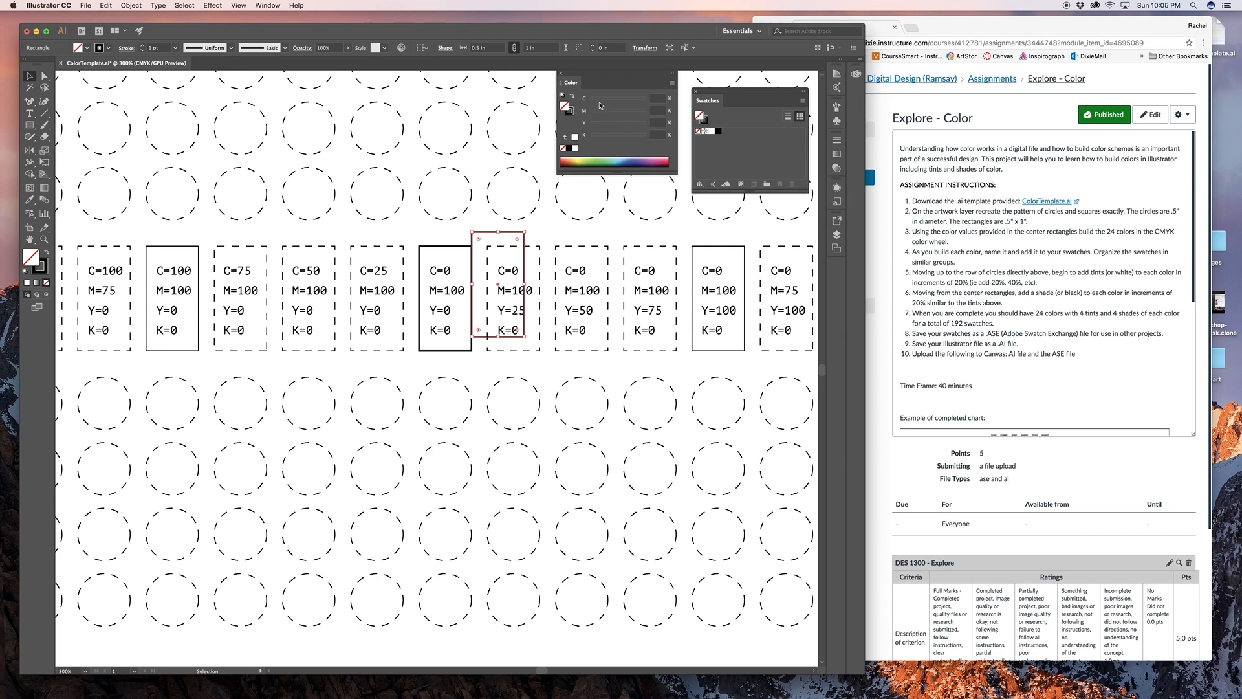
Step: Fill the selected rectangle with the CMYK color C=0, M=100, Y=0, K=0
click(655, 99)
text(0)
key(Tab)
key(Tab)
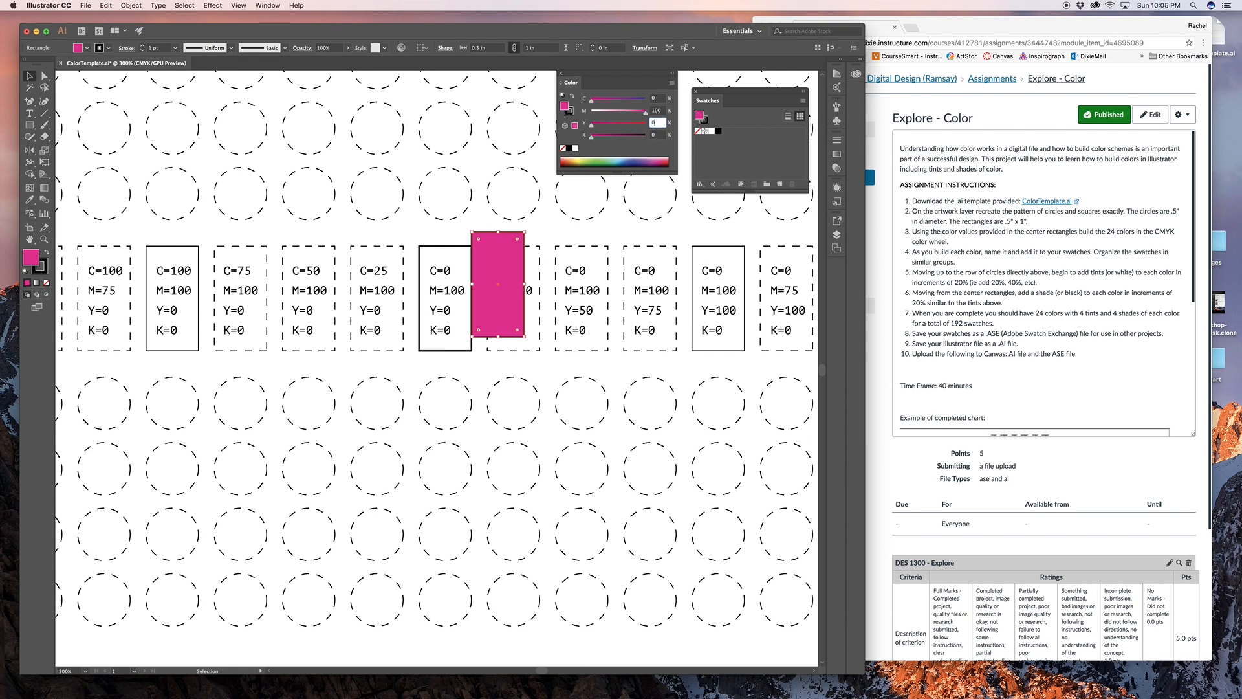
key(Tab)
key(Return)
Step: Remove the magenta rectangle's stroke and align it exactly over the C=0 M=100 Y=0 K=0 template cell
click(40, 268)
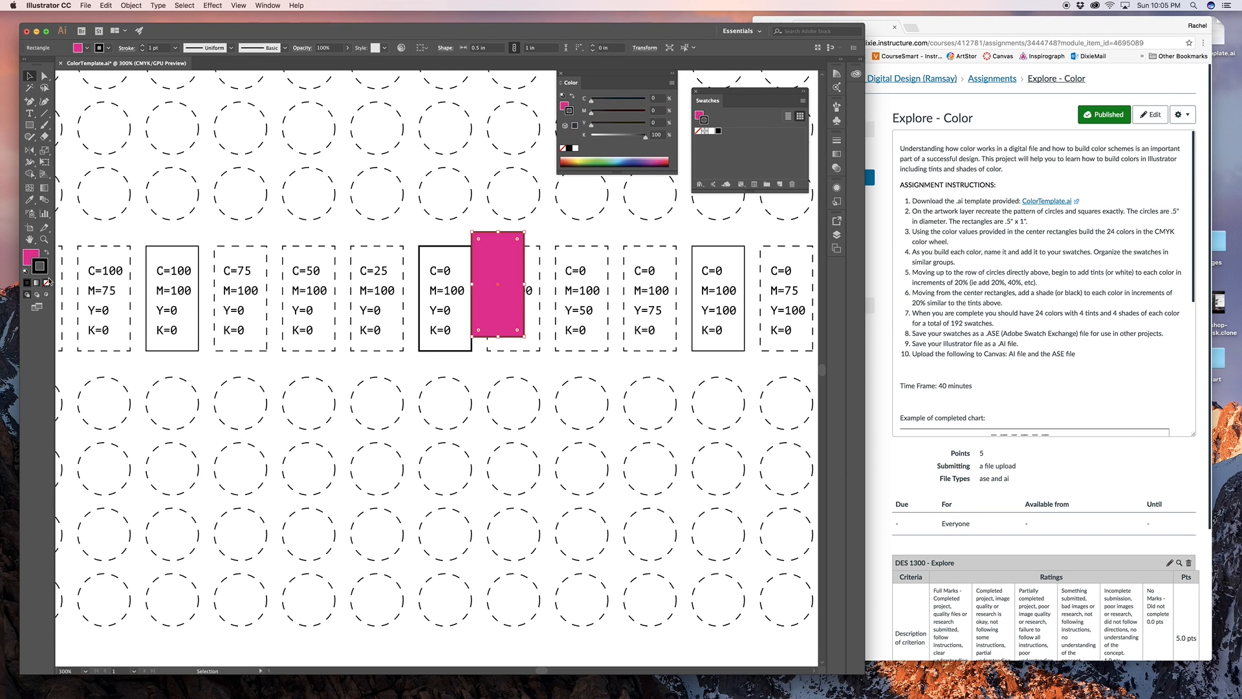
click(46, 284)
key(x)
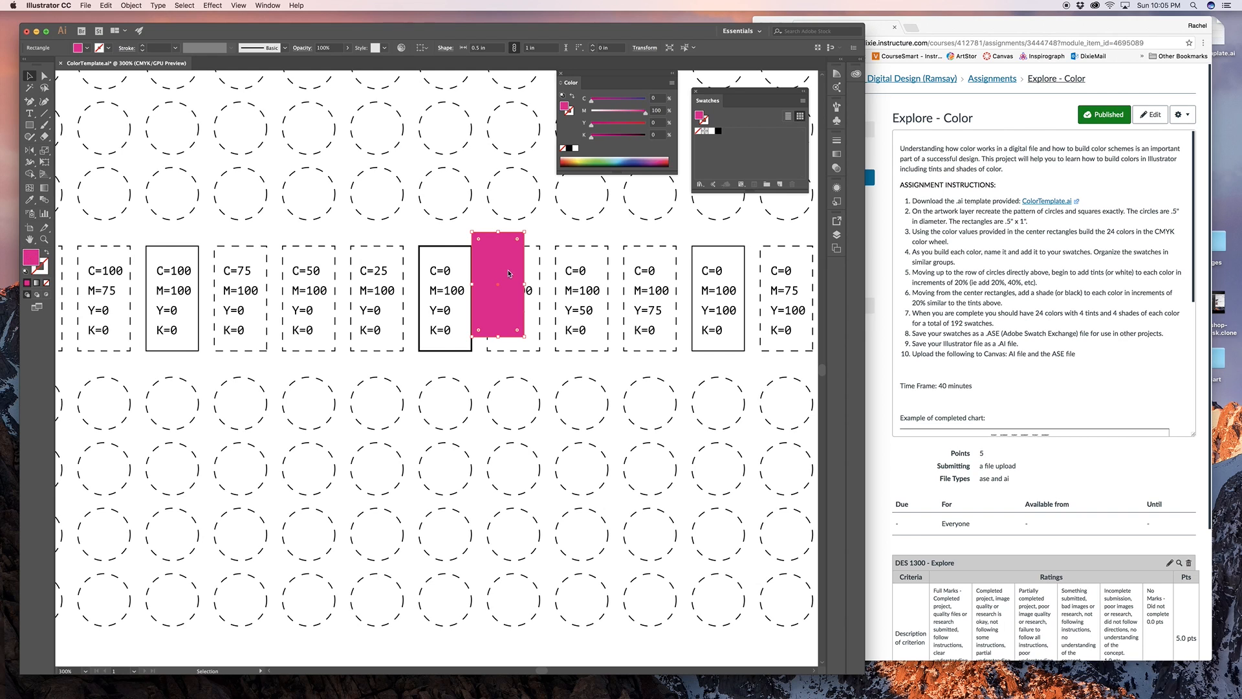
drag(507, 264, 453, 278)
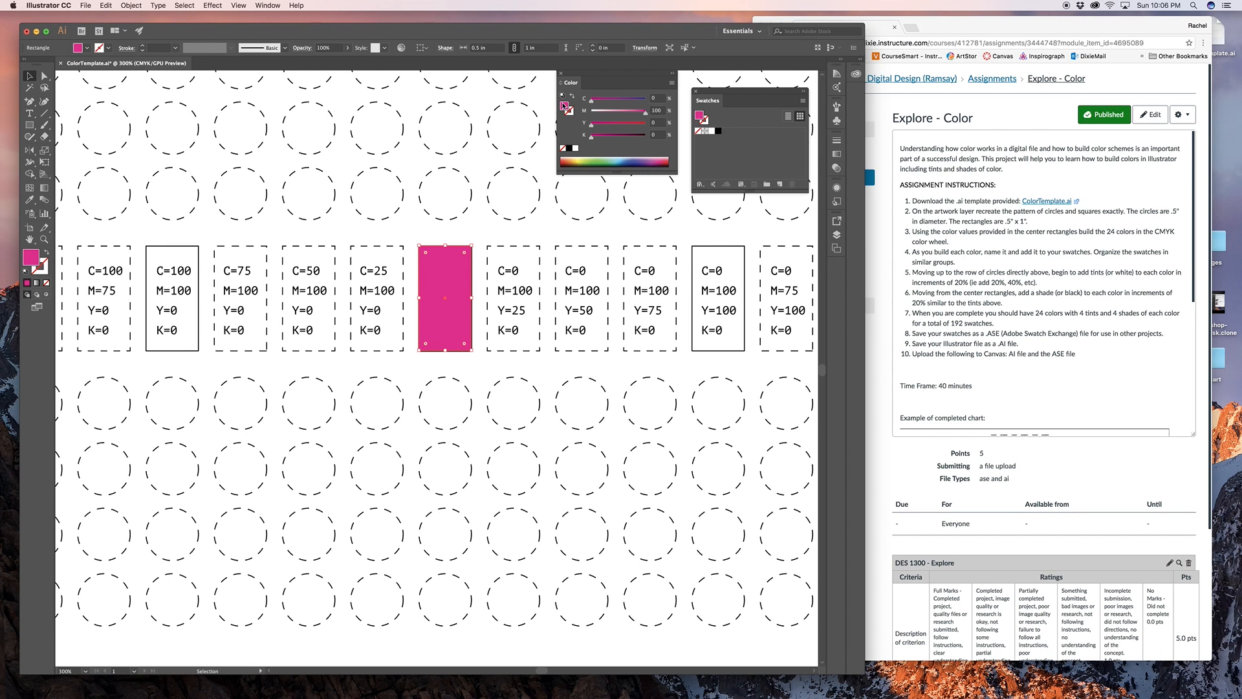
Step: Add the magenta fill to the swatches, name it "C=0 M=100 Y=0 K=0" and make it a Spot Color
drag(662, 128, 726, 124)
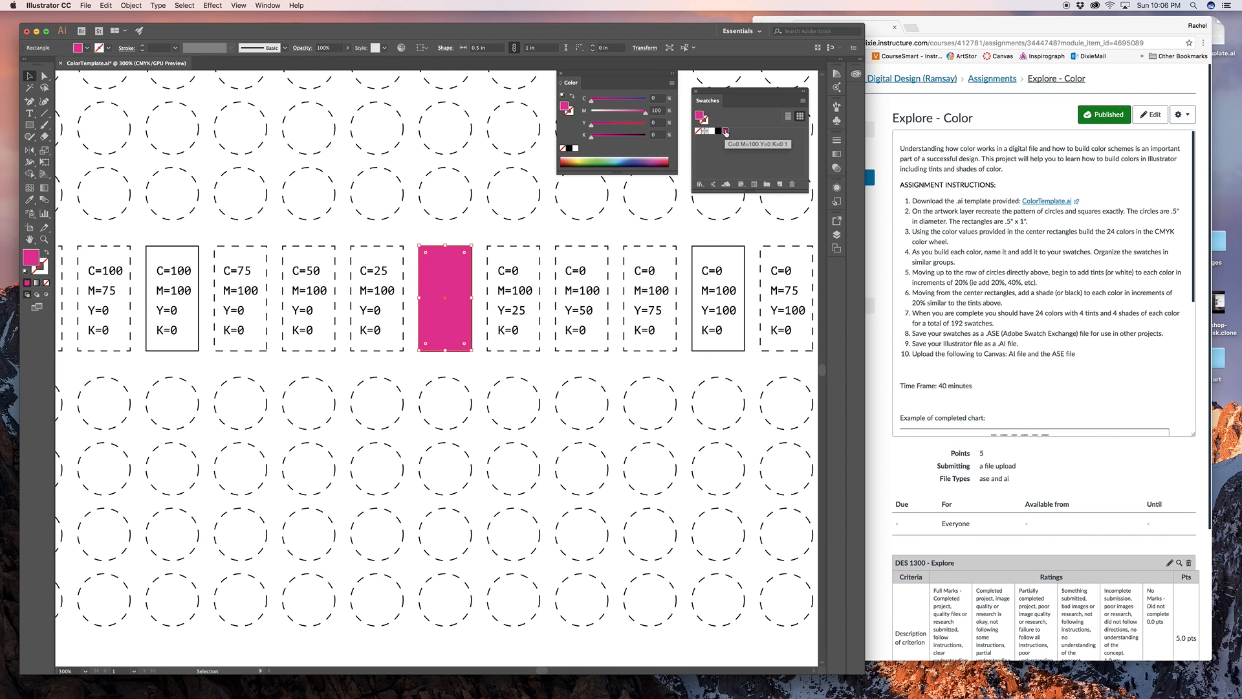
double_click(725, 132)
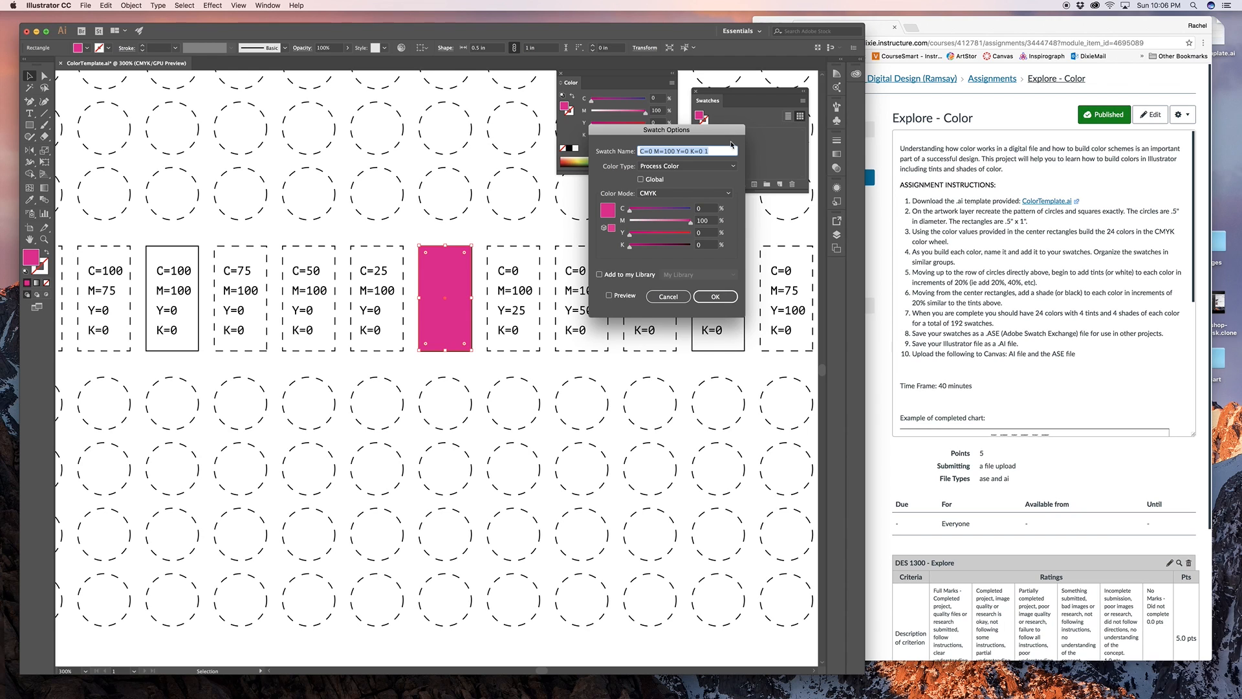
drag(650, 134, 613, 184)
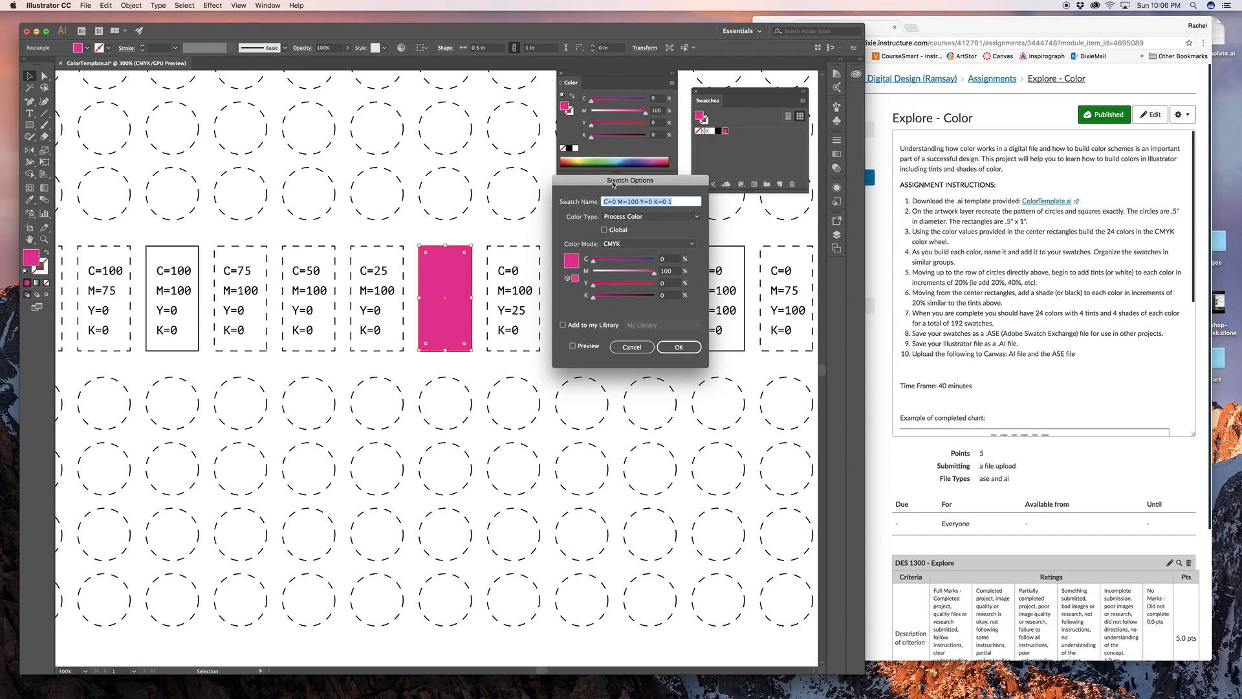
click(666, 201)
drag(667, 201, 674, 202)
key(BackSpace)
click(631, 217)
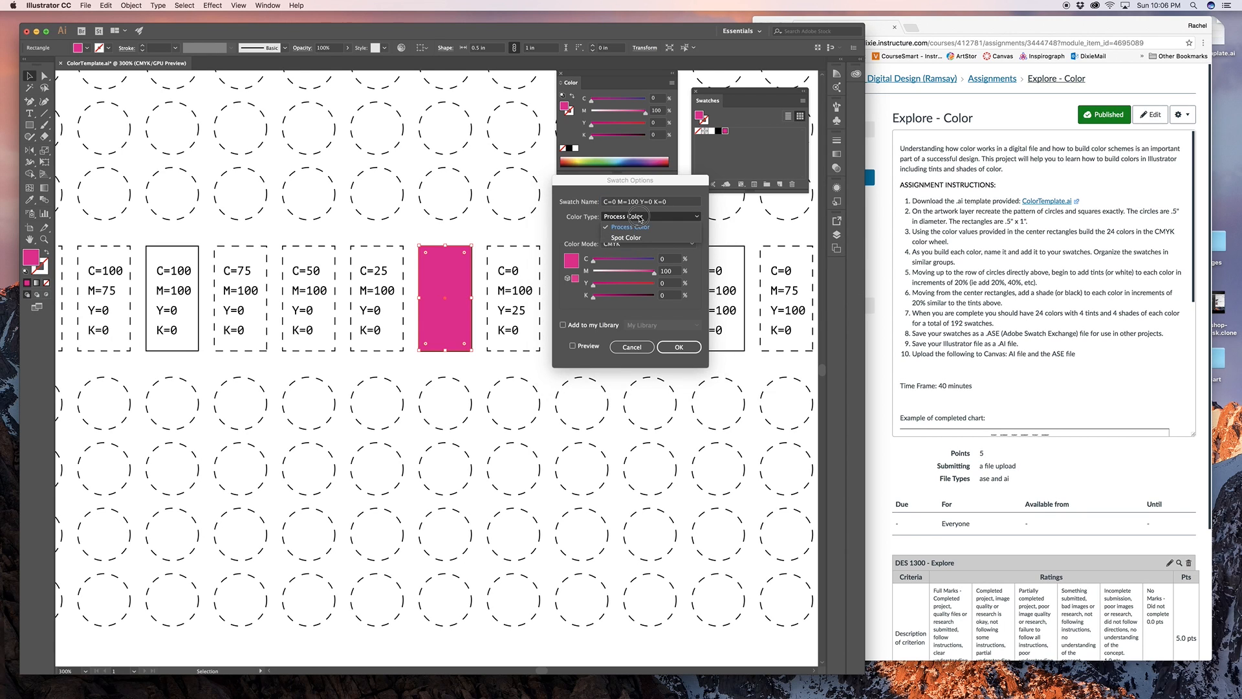
click(637, 233)
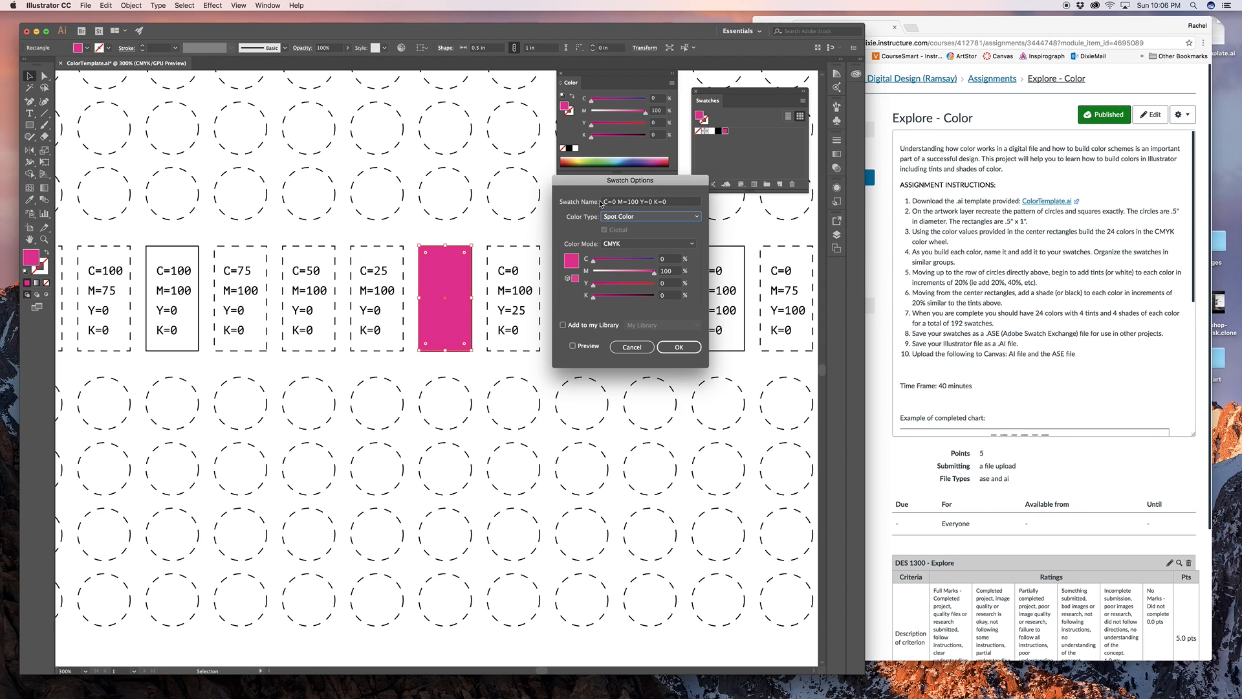
click(681, 354)
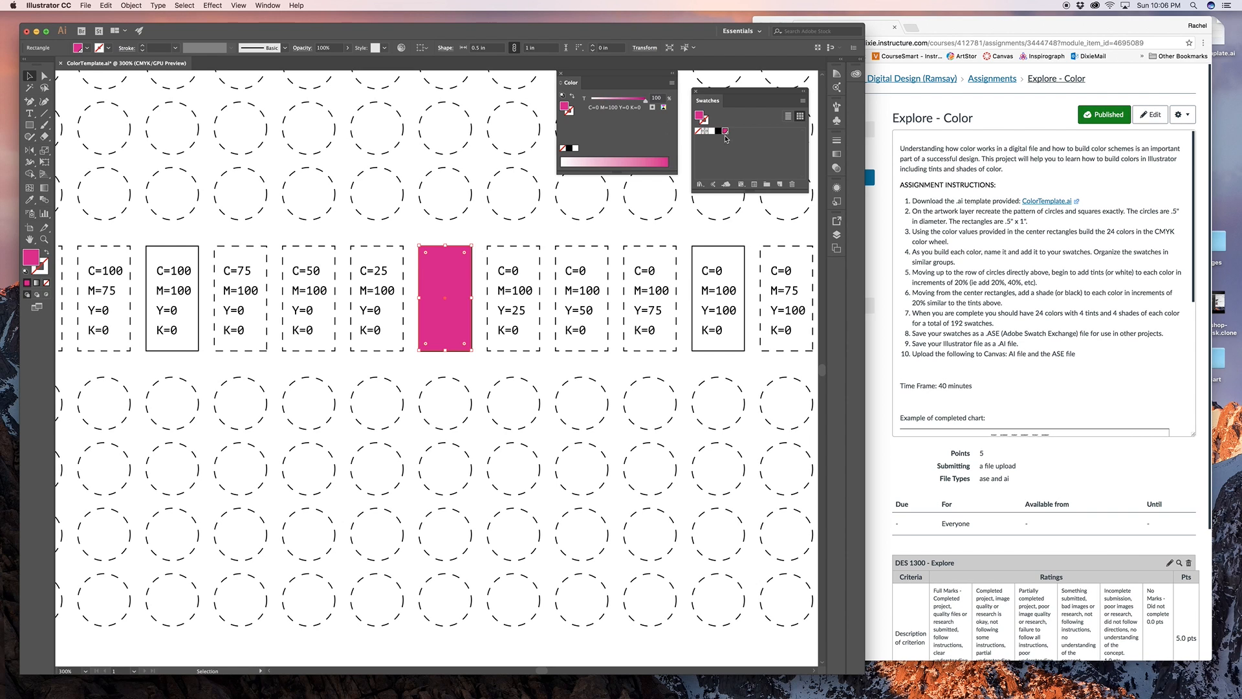
Step: Duplicate the magenta rectangle onto the adjacent C=0 M=100 Y=25 K=0 cell and swap the copy's fill and stroke
click(609, 228)
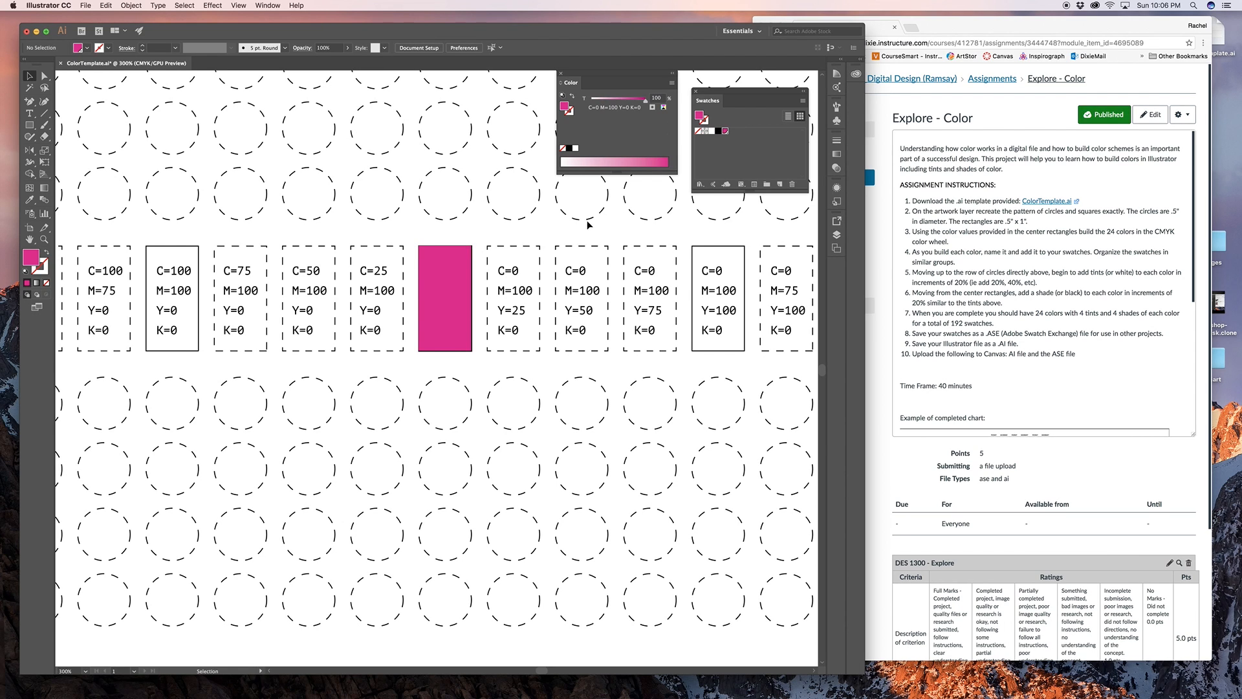
click(460, 290)
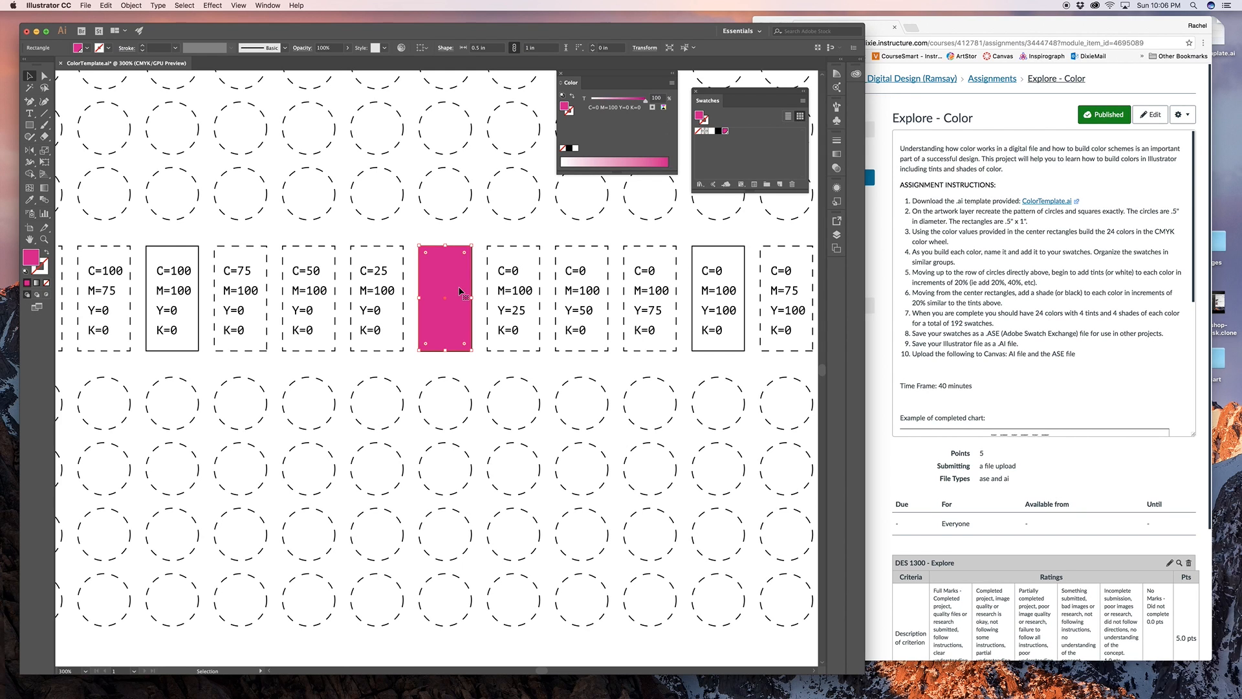
mouse_move(459, 291)
mouse_down()
mouse_move(451, 300)
mouse_move(521, 304)
mouse_up()
click(492, 292)
key(shift+x)
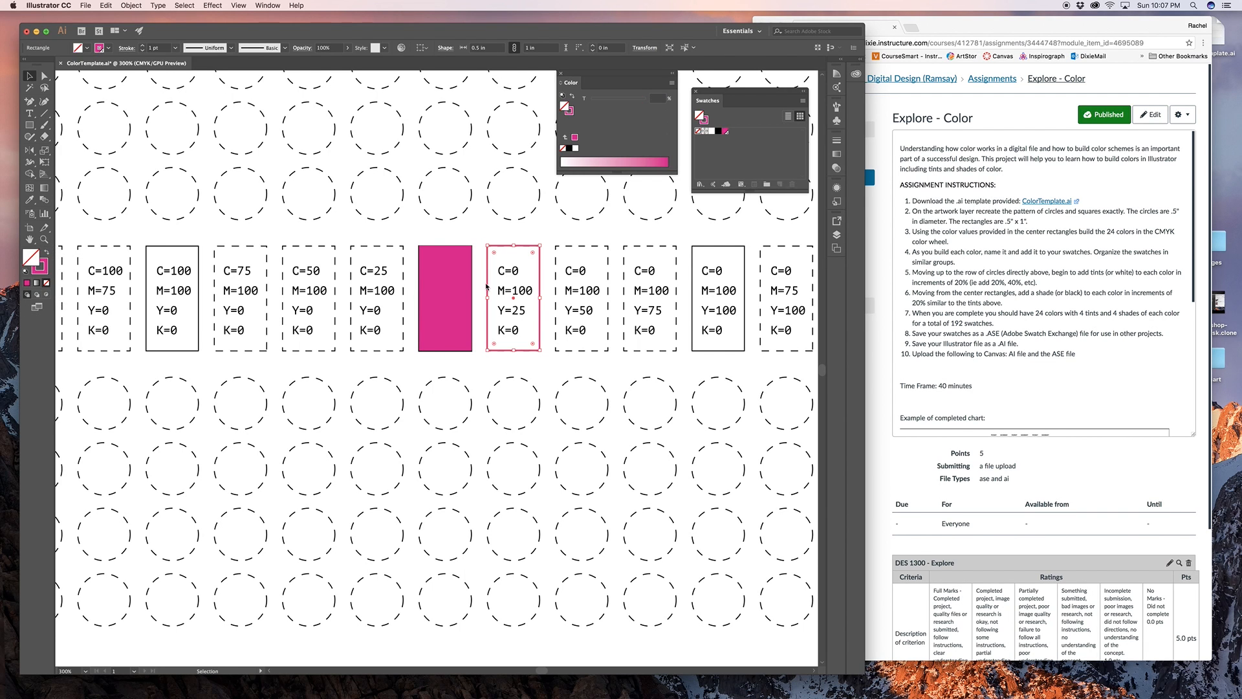
click(585, 295)
scroll(610, 296, right, 5)
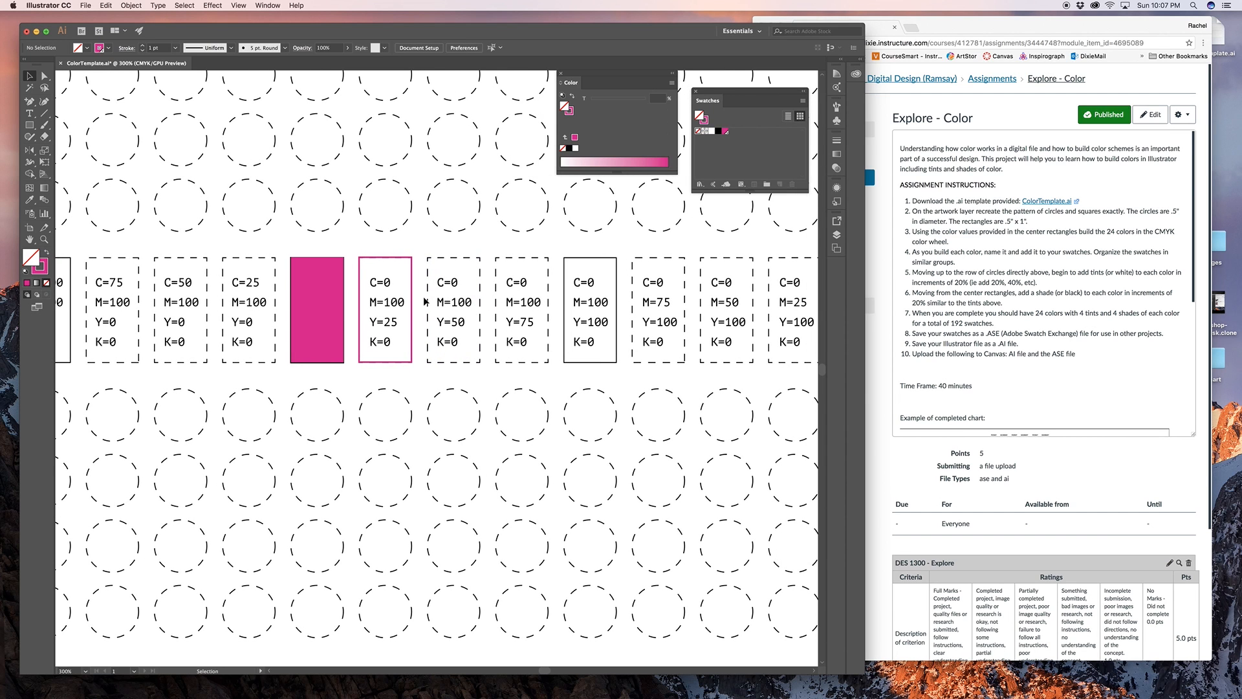
Step: Repeat the duplication of the magenta outlined rectangle across the hue row from the C=0 M=100 Y=50 K=0 cell through C=0 M=25 Y=100 K=0
click(411, 292)
key(a)
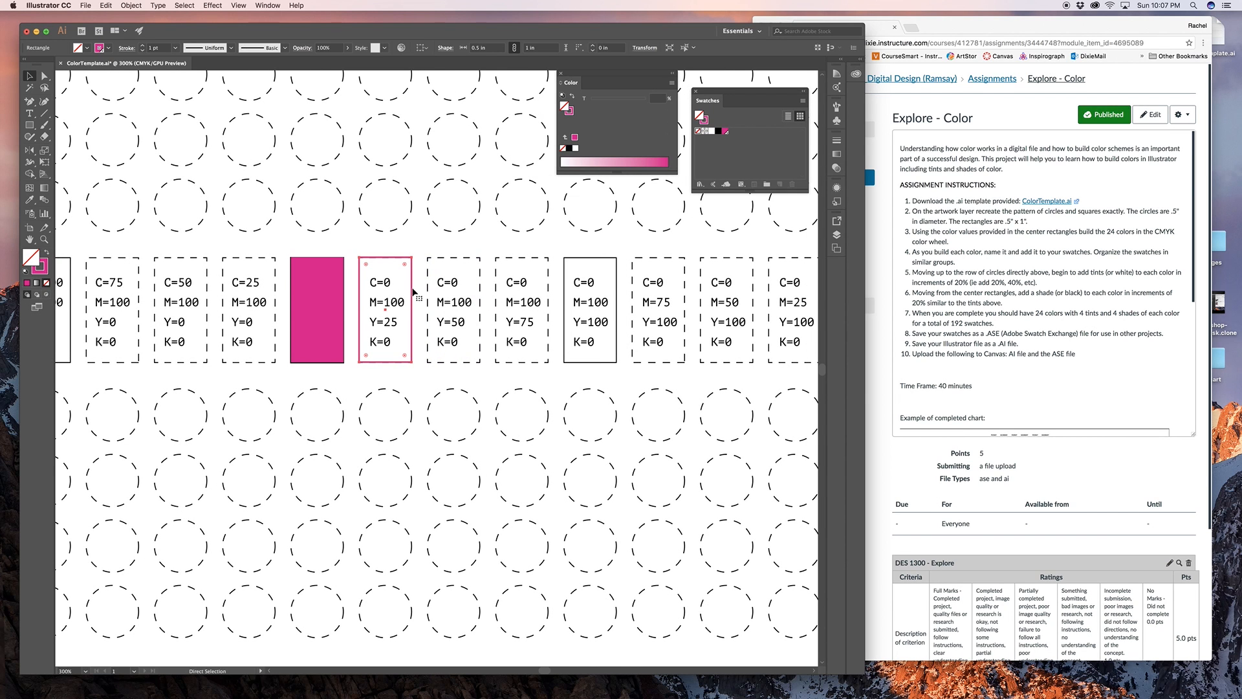
key(v)
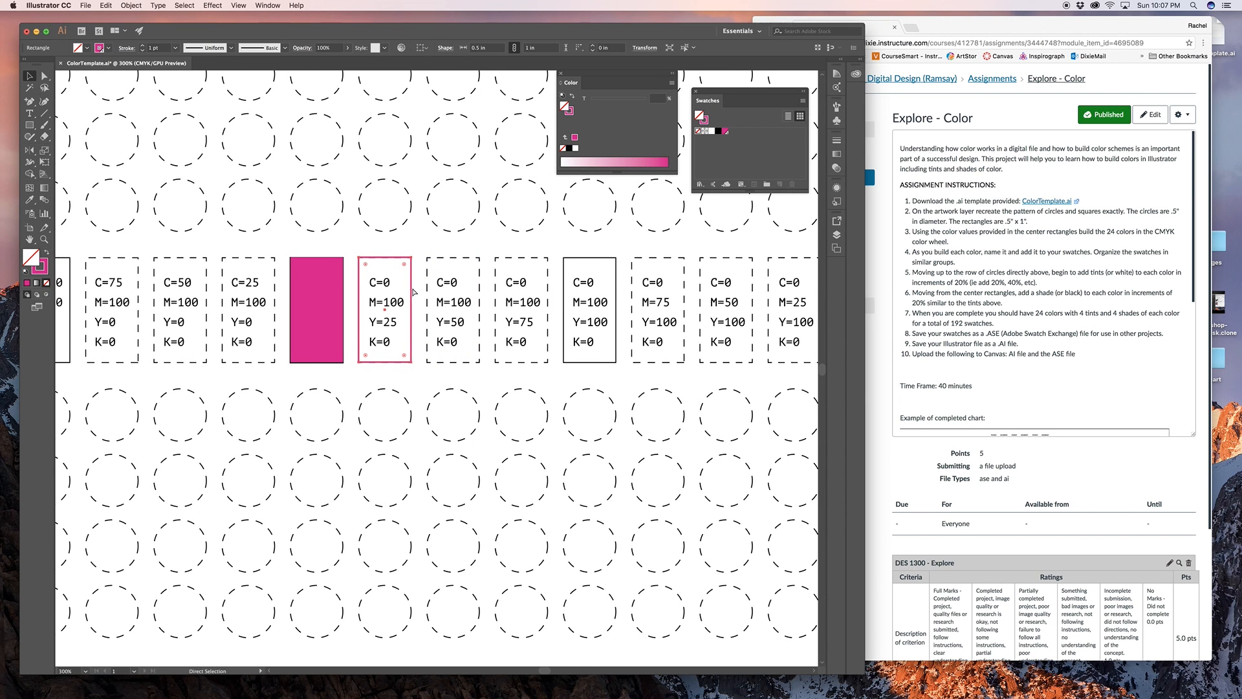
key(super+d)
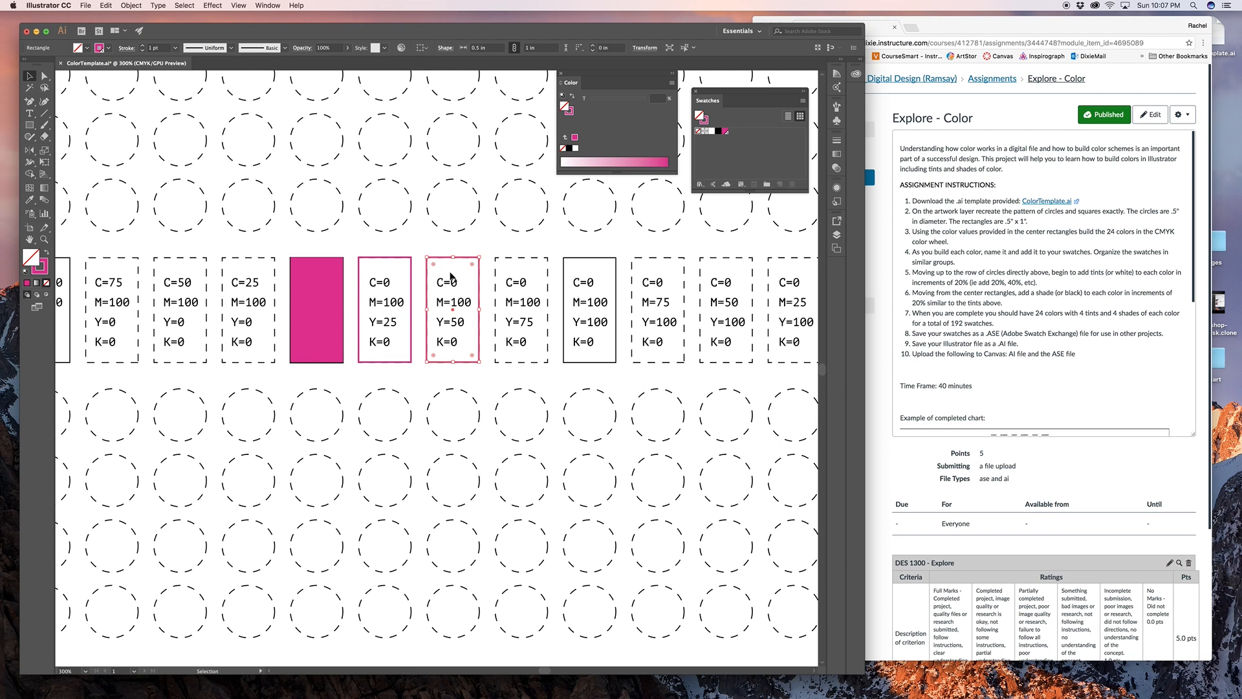
key(super+d)
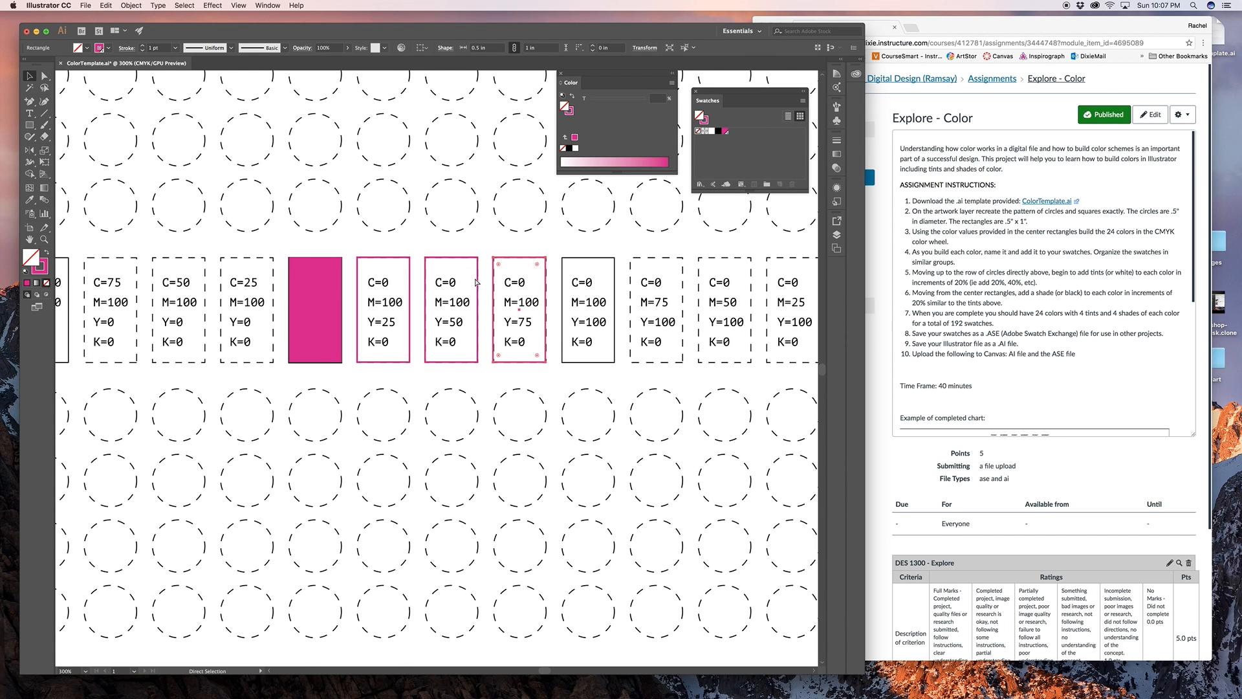
scroll(474, 278, right, 2)
key(super+d)
key(super+d)
key(super+d)
key(super+d)
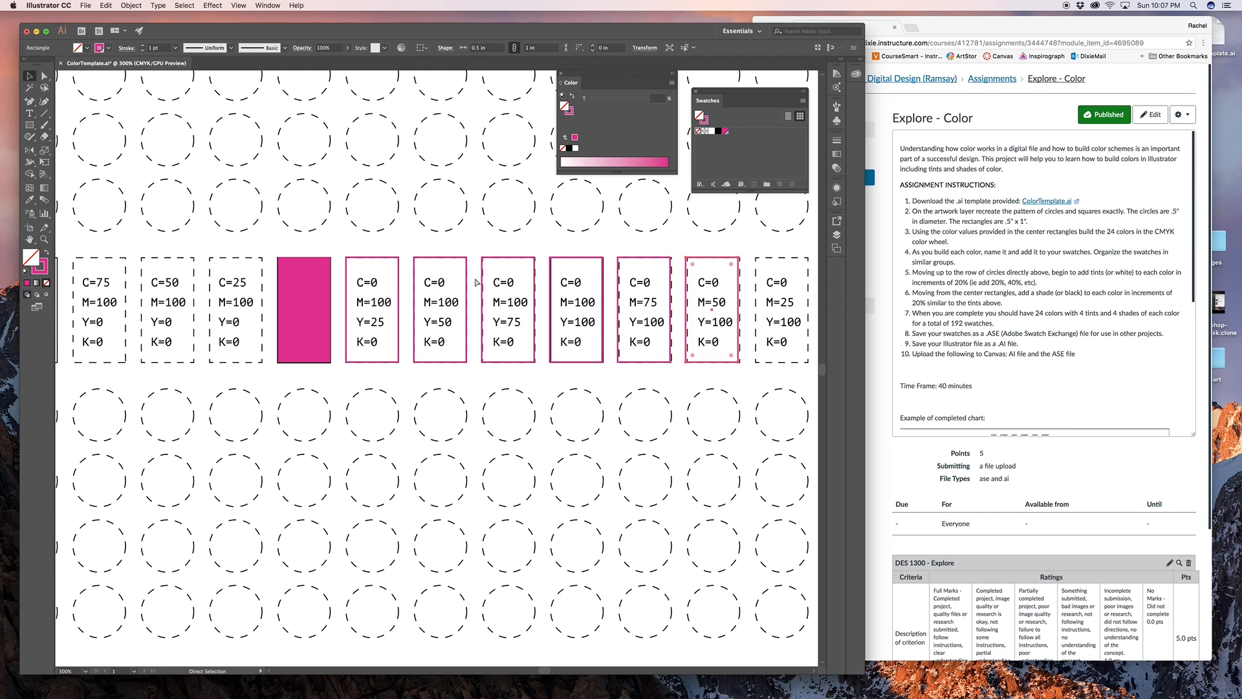
key(space)
drag(617, 382, 392, 395)
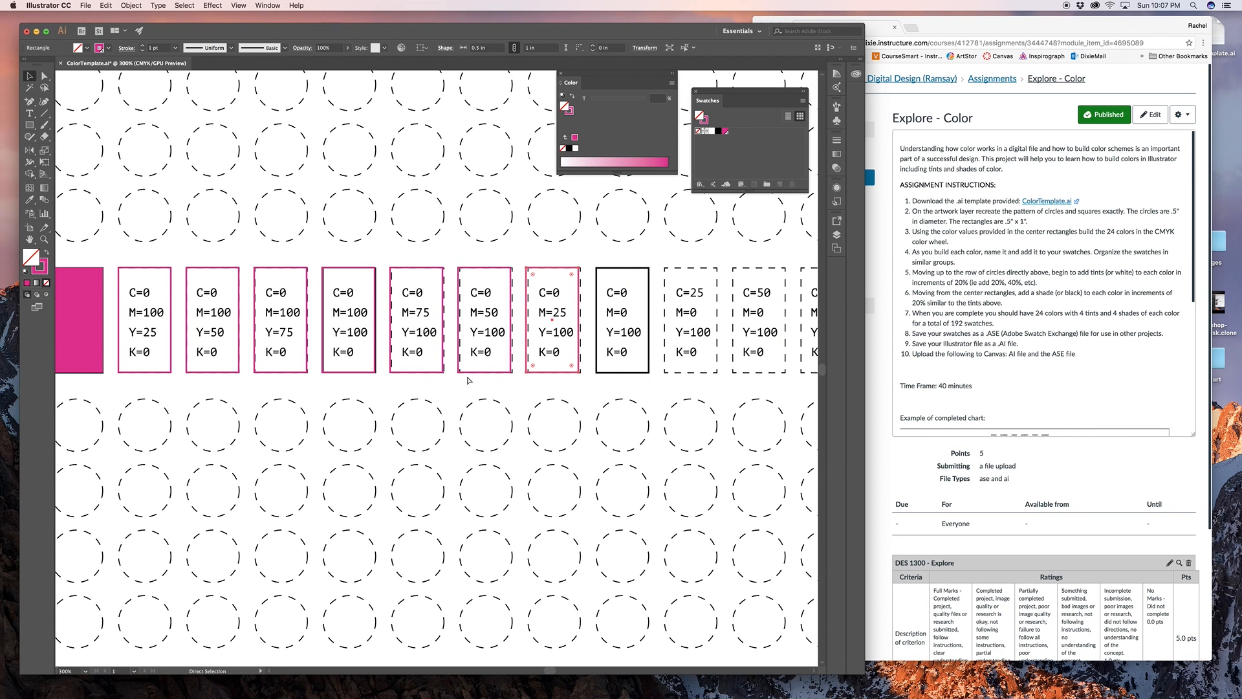
Step: Nudge the individual outlined copies to align them more closely with their template cells, then clear the selection
drag(578, 313, 512, 318)
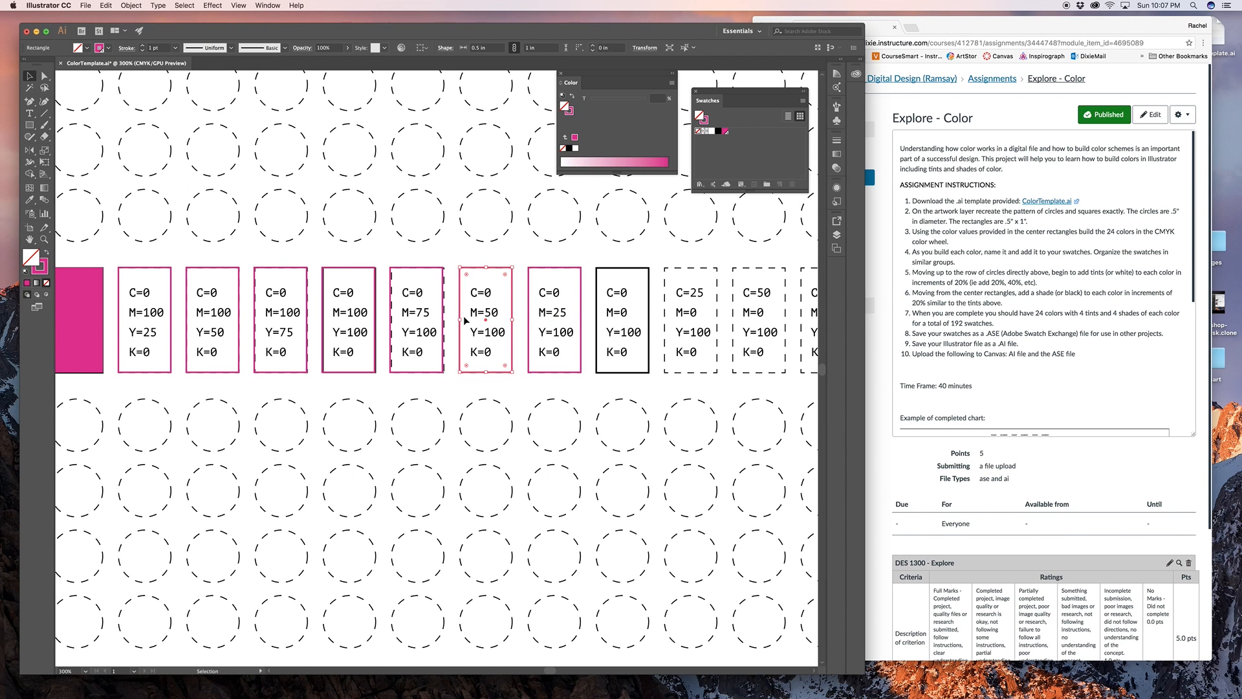
drag(309, 314, 310, 314)
drag(216, 332, 332, 332)
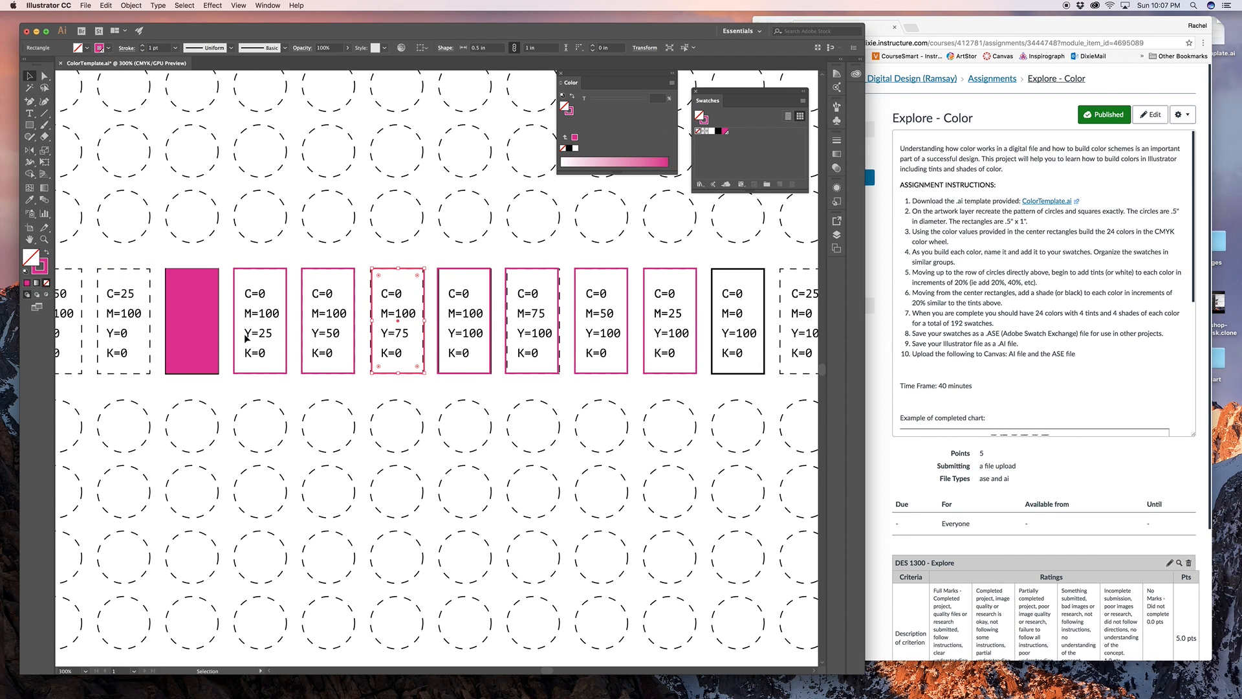
click(425, 416)
drag(635, 390, 570, 395)
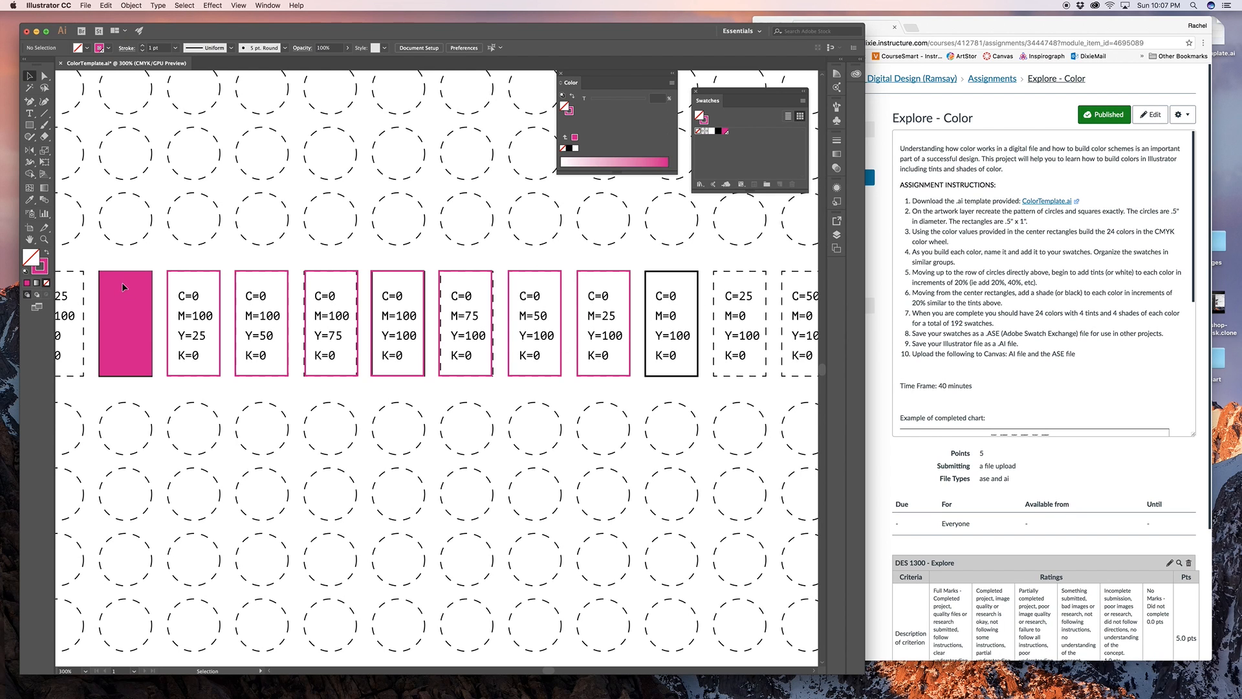
Step: Look over the whole chart's tint, hue and shade rows, including the header color samples
scroll(122, 282, up, 1)
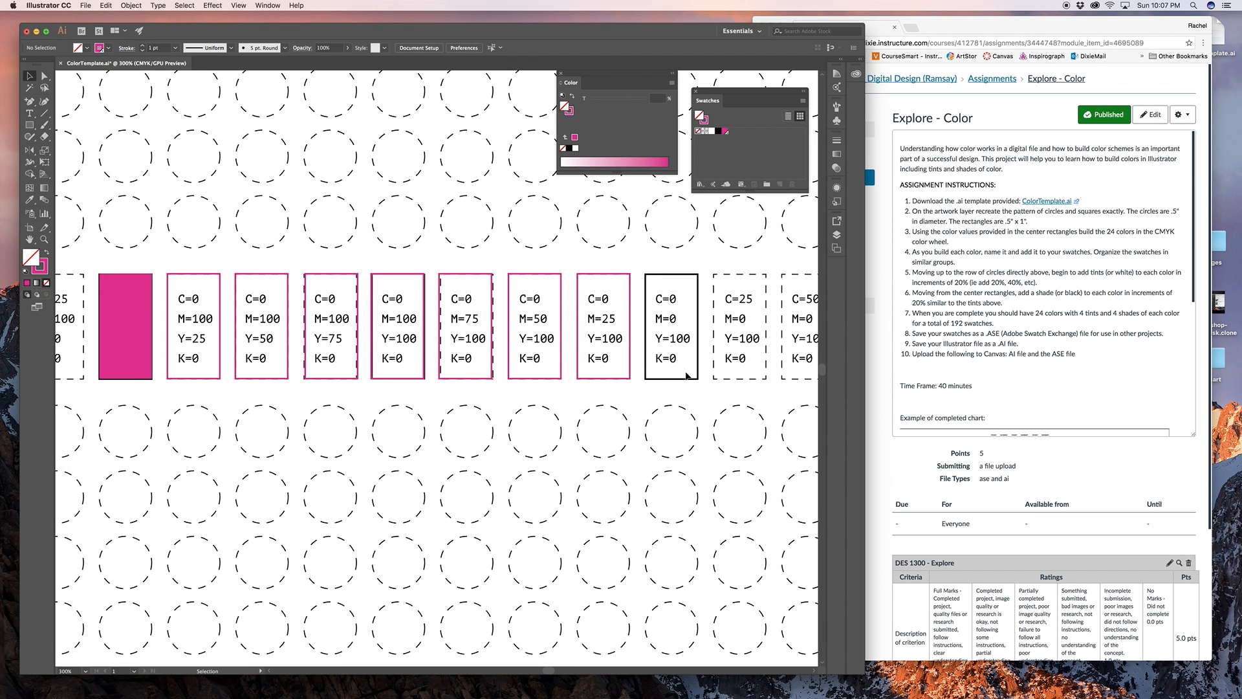
key(super+minus)
key(super+minus)
drag(482, 438, 597, 440)
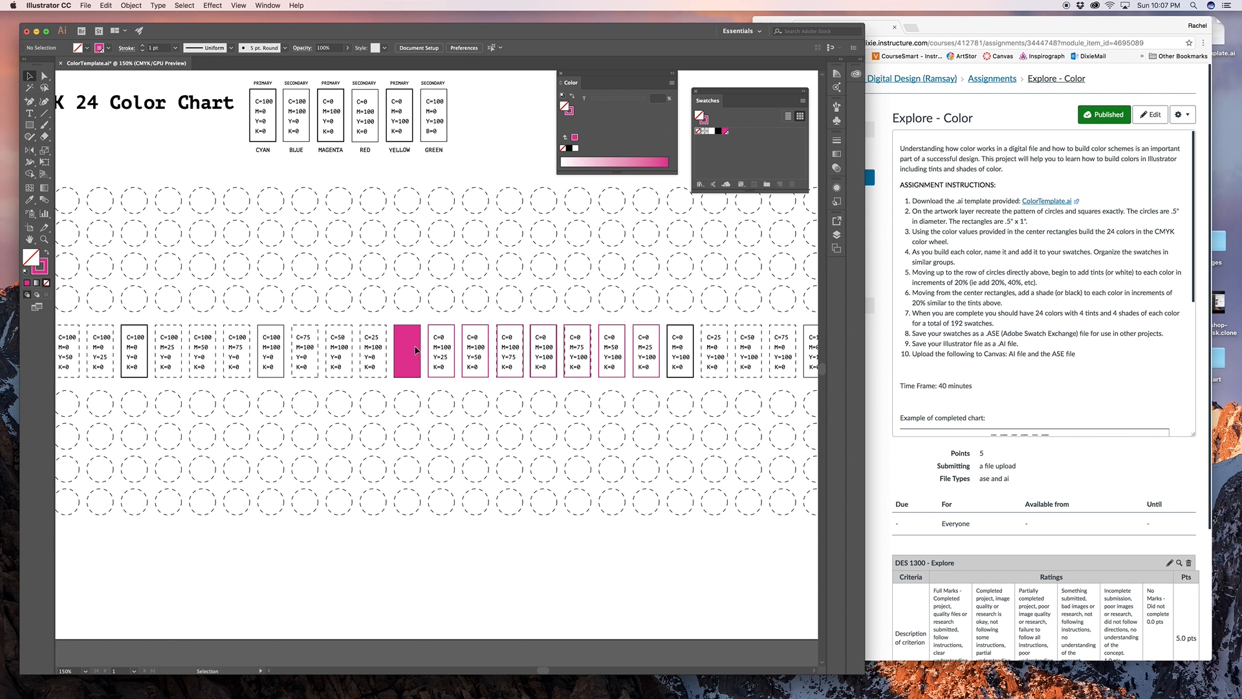
drag(414, 347, 415, 383)
key(super+z)
scroll(635, 402, right, 5)
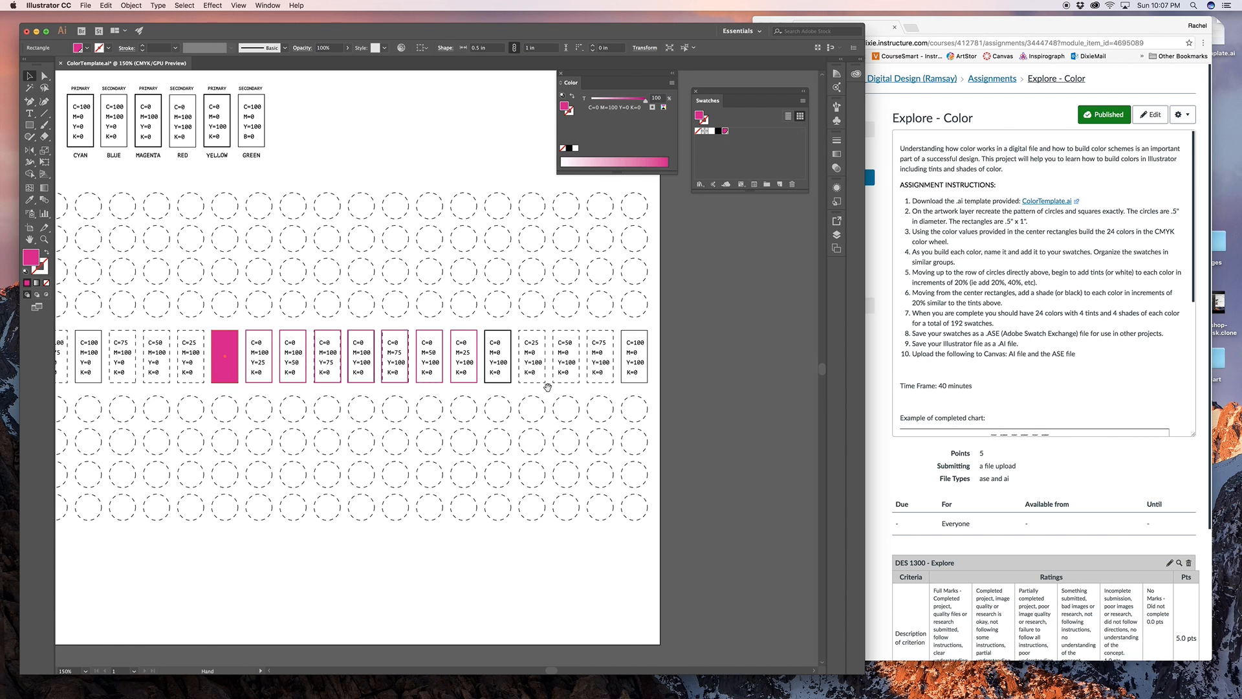
scroll(681, 330, left, 10)
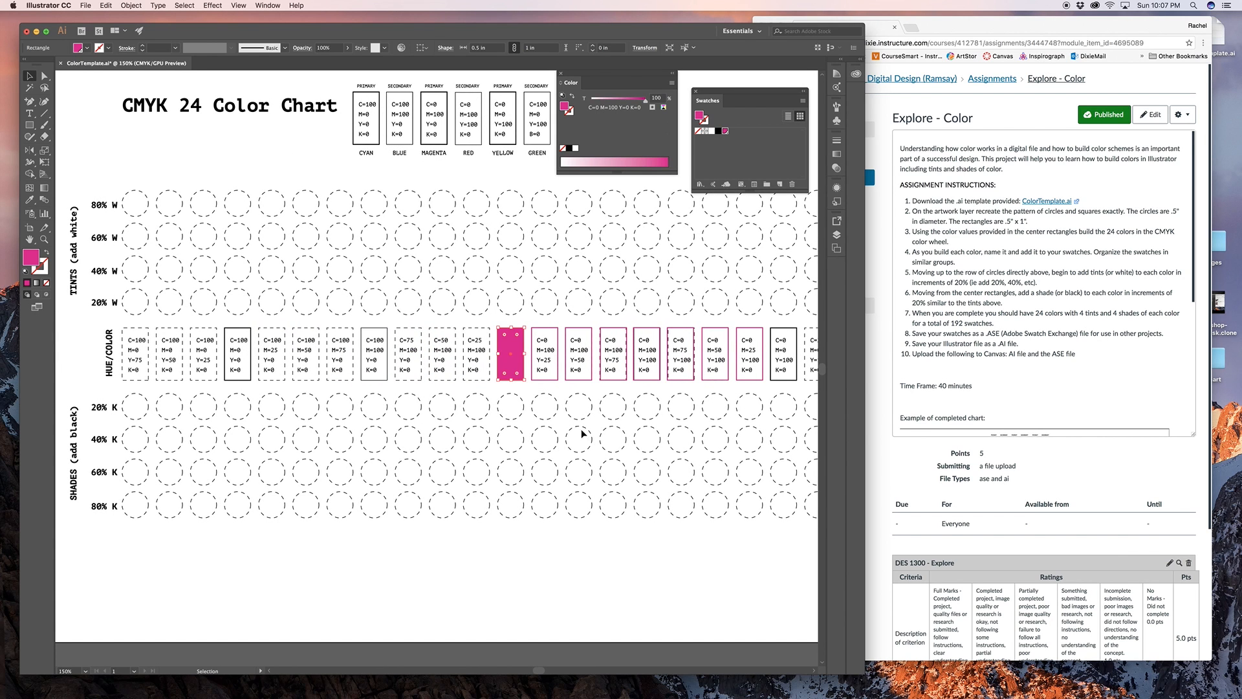
drag(624, 421, 594, 422)
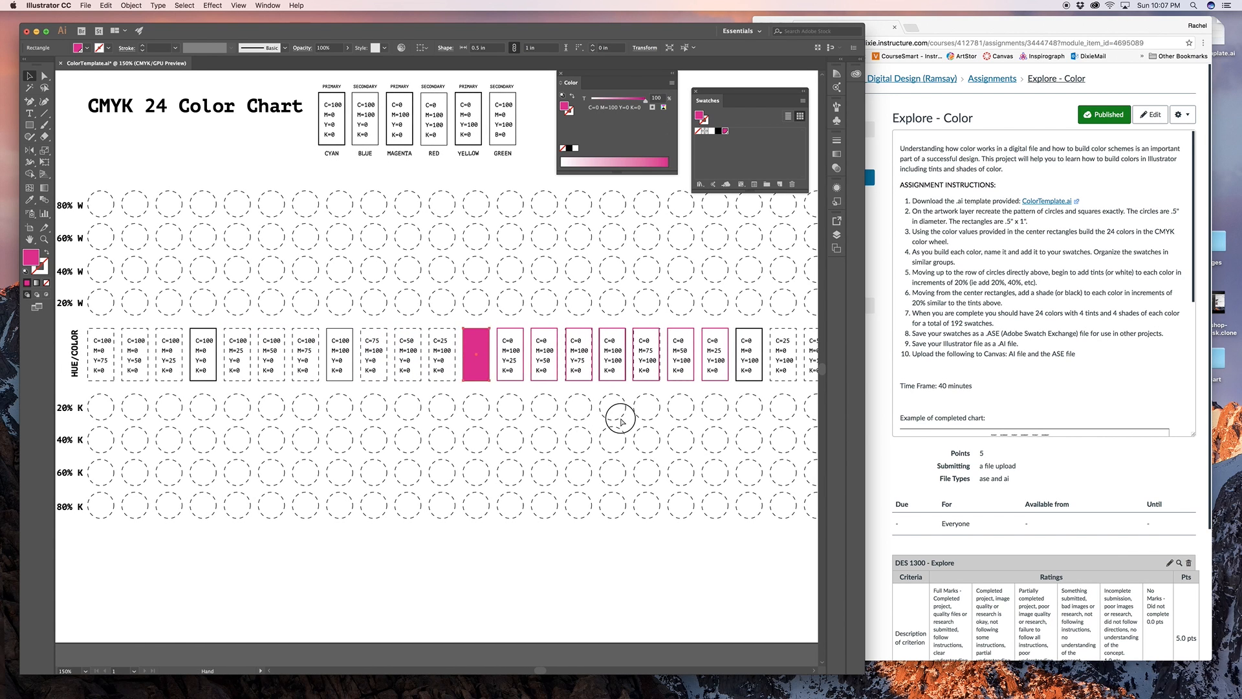
key(super+equal)
key(a)
key(super+equal)
key(super+equal)
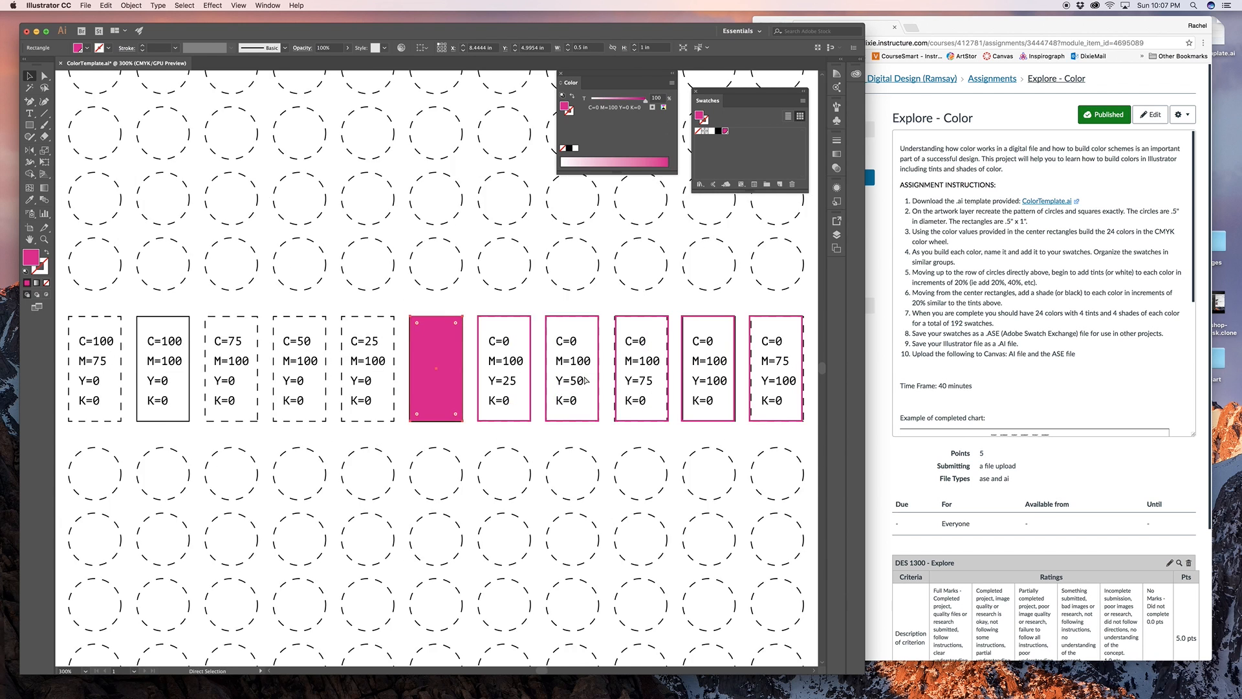
drag(584, 379, 353, 344)
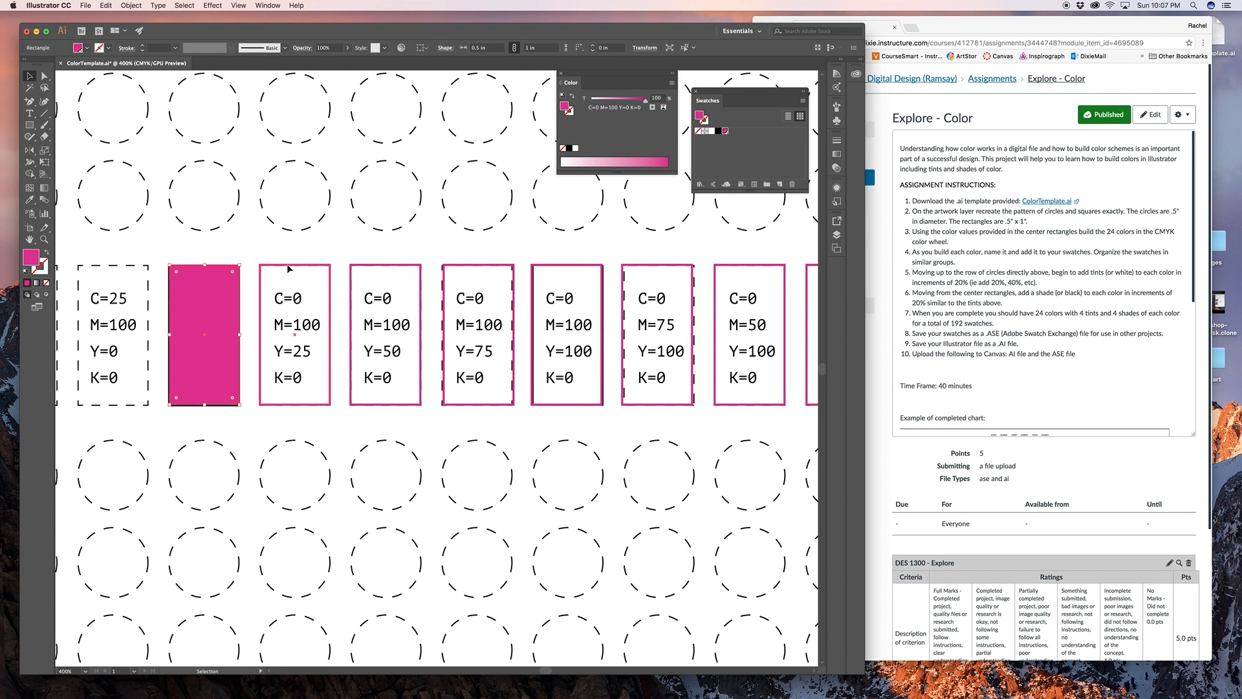
Step: With nothing selected, start from the black swatch and mix the fill color C=0, M=100, Y=25, K=0
click(328, 288)
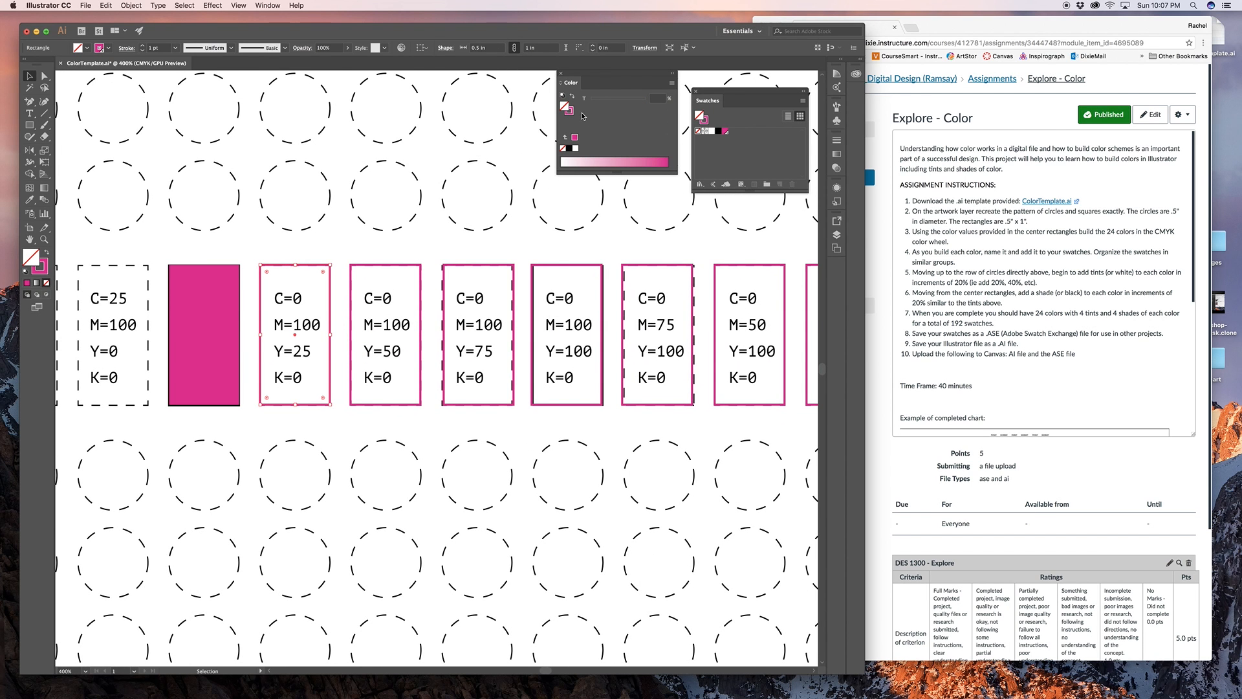
click(385, 239)
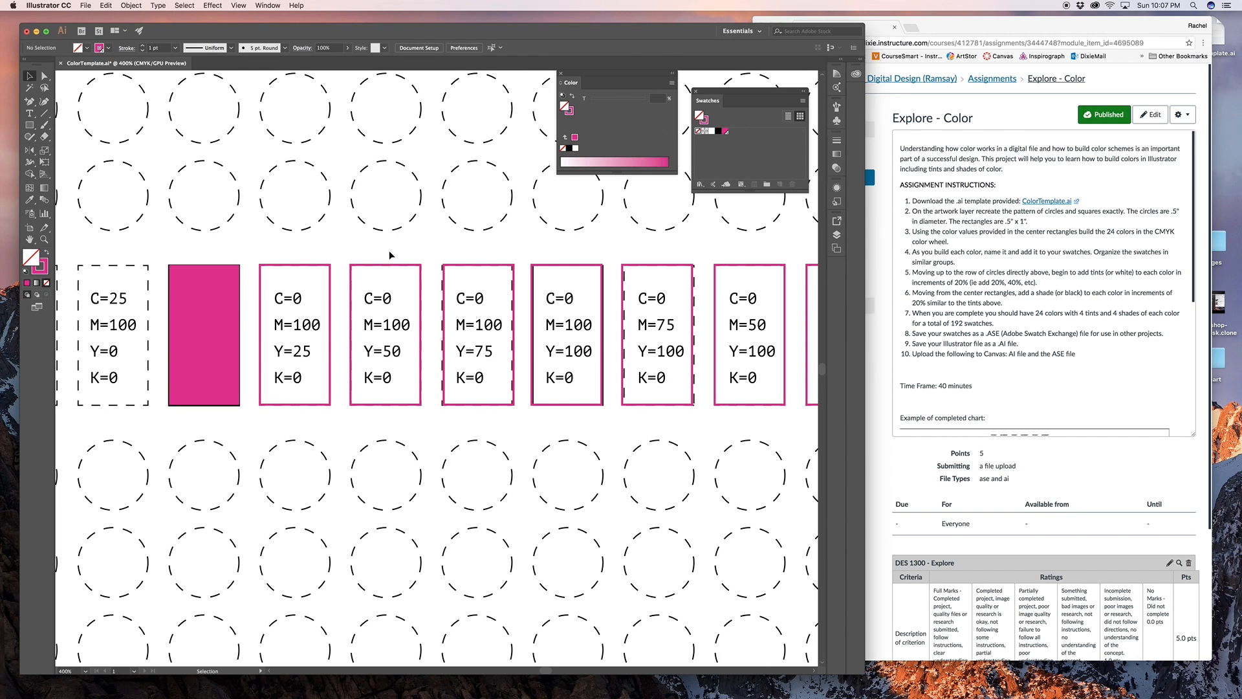
click(673, 85)
click(625, 115)
click(718, 131)
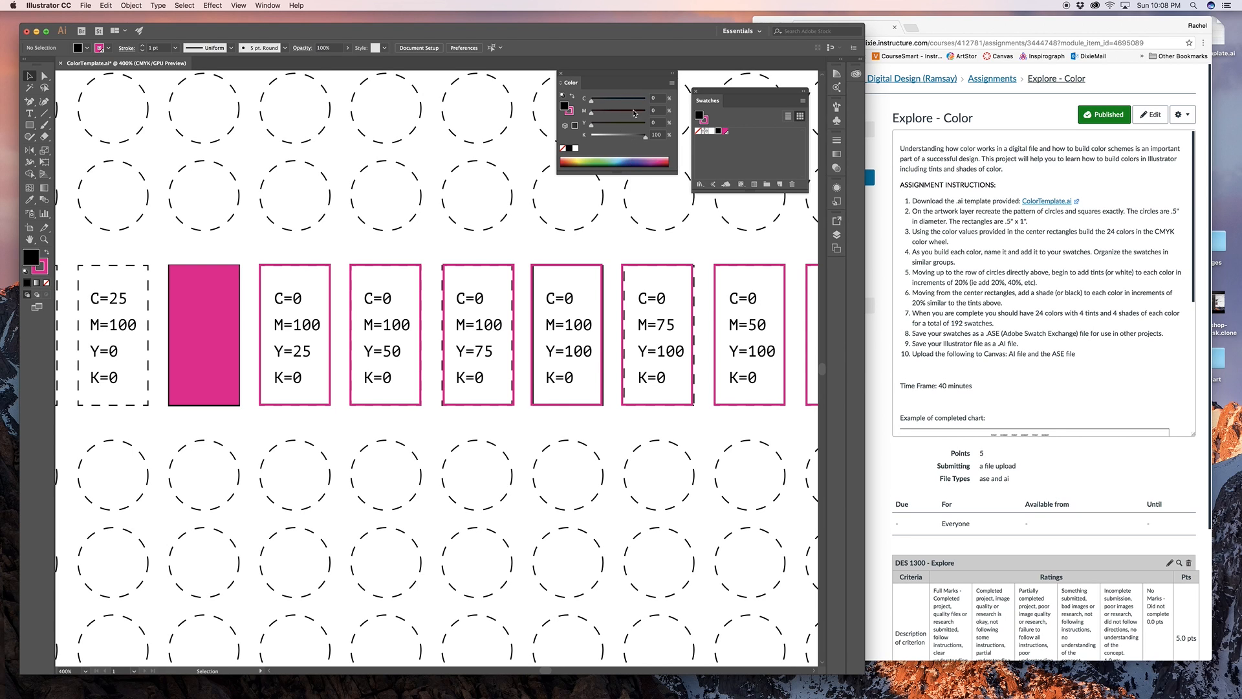
drag(657, 98, 638, 98)
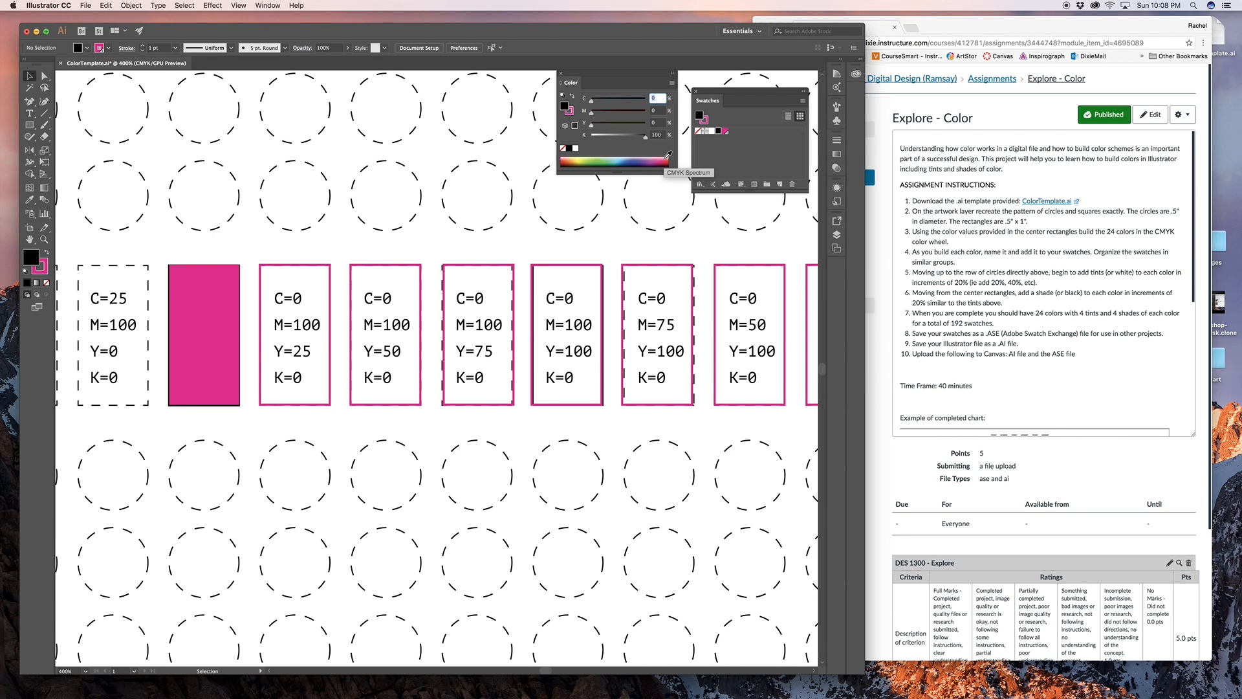
key(Tab)
key(Tab)
text(25)
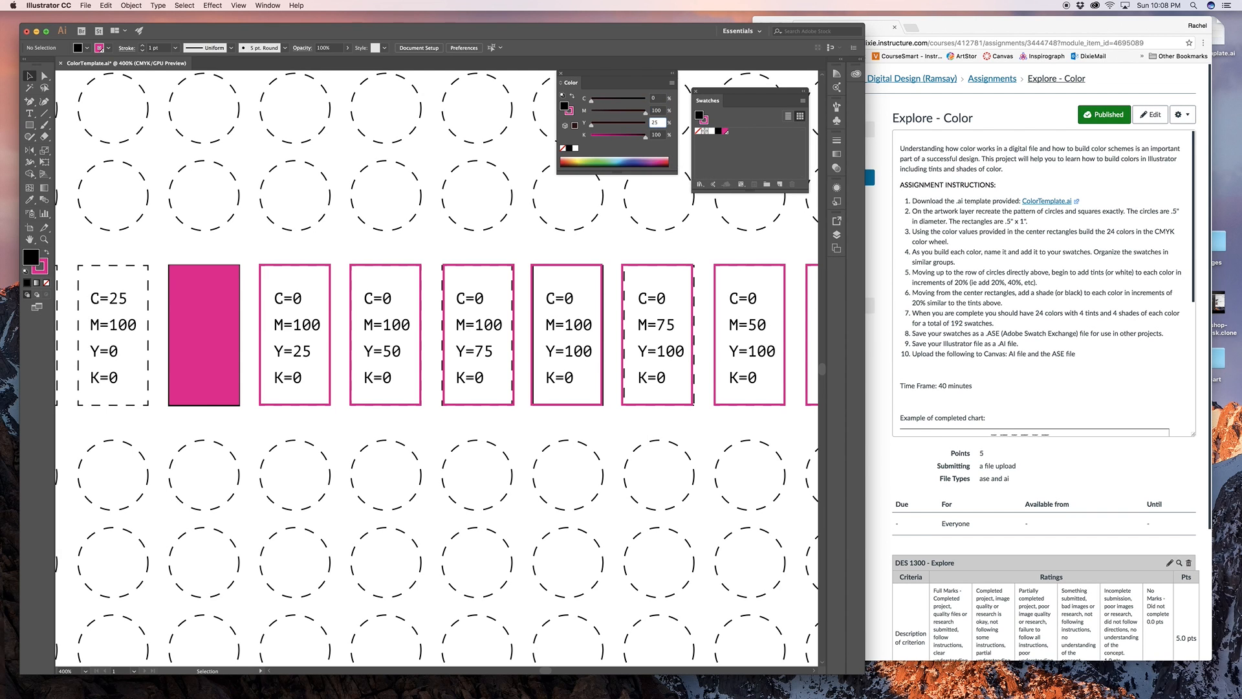
key(Tab)
key(Tab)
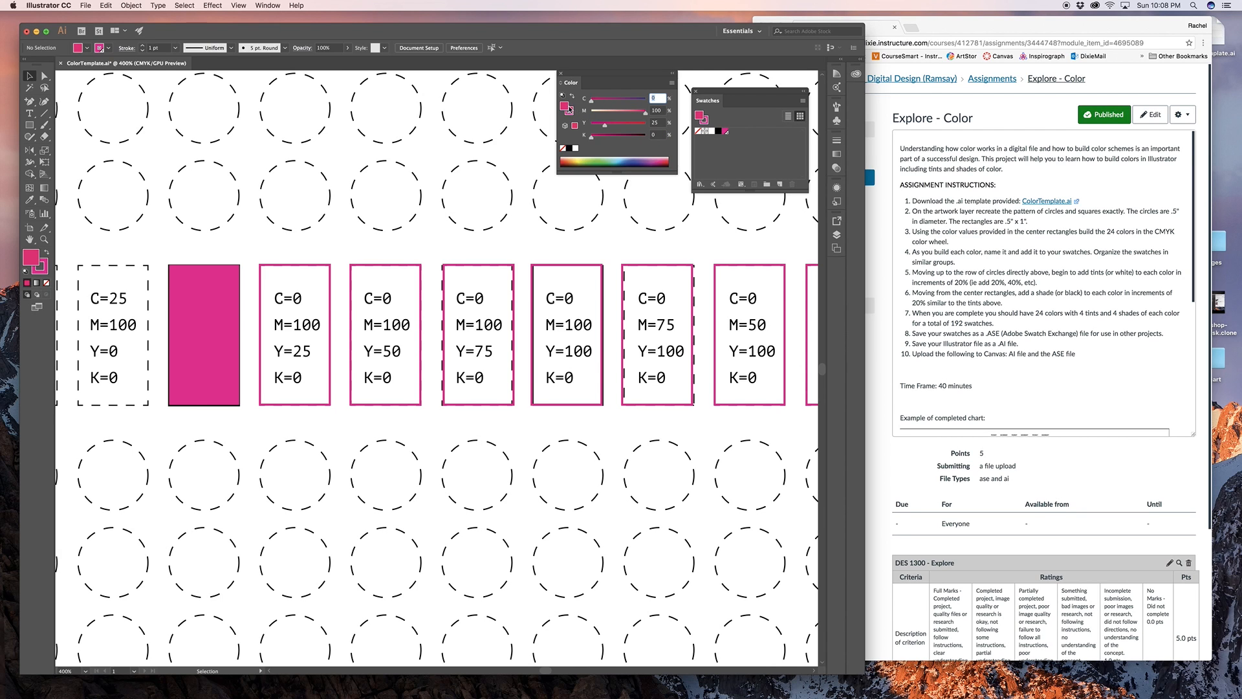
Step: Add the mixed fill to the swatches, name it "C=0 M=100 Y=25 K=0" and make it a Spot Color
drag(566, 108, 738, 136)
double_click(731, 132)
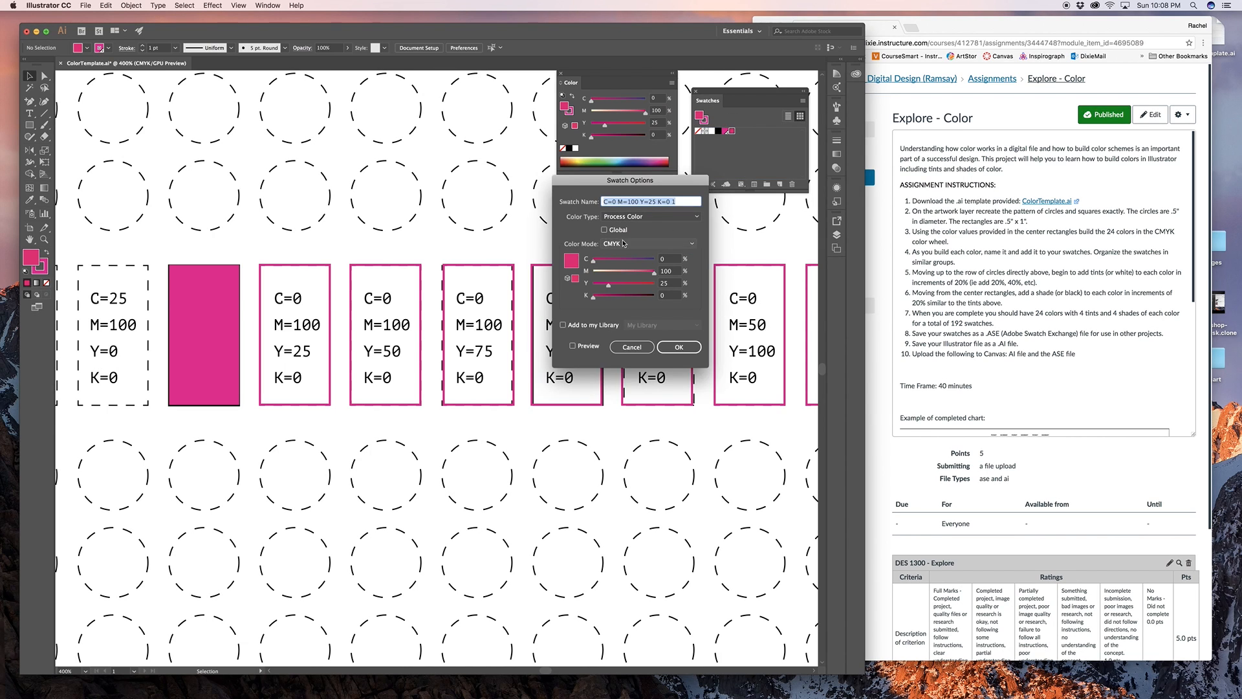
click(679, 201)
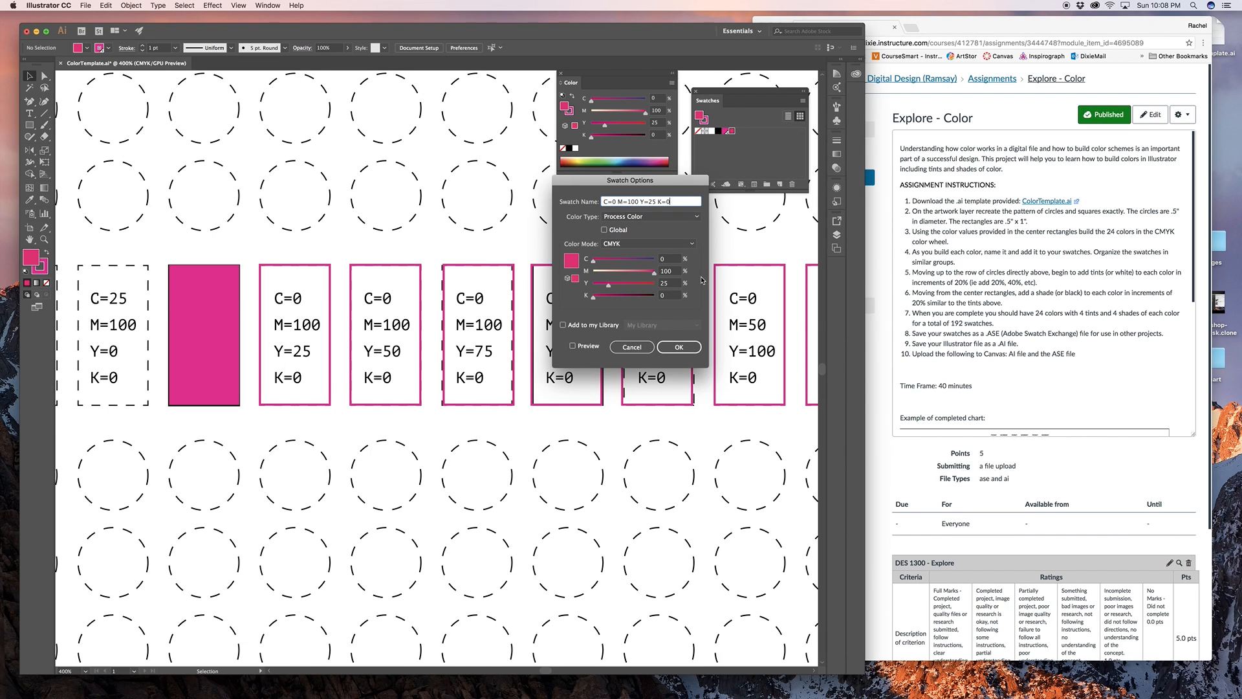
click(623, 216)
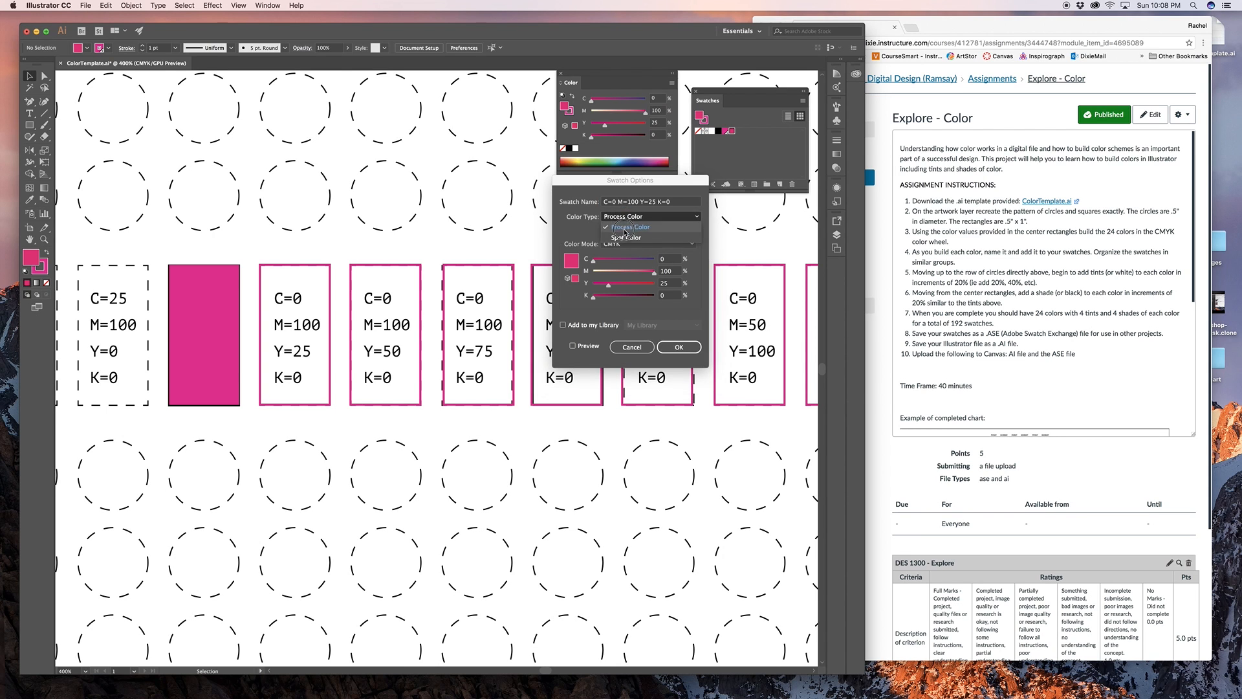
click(623, 230)
click(678, 347)
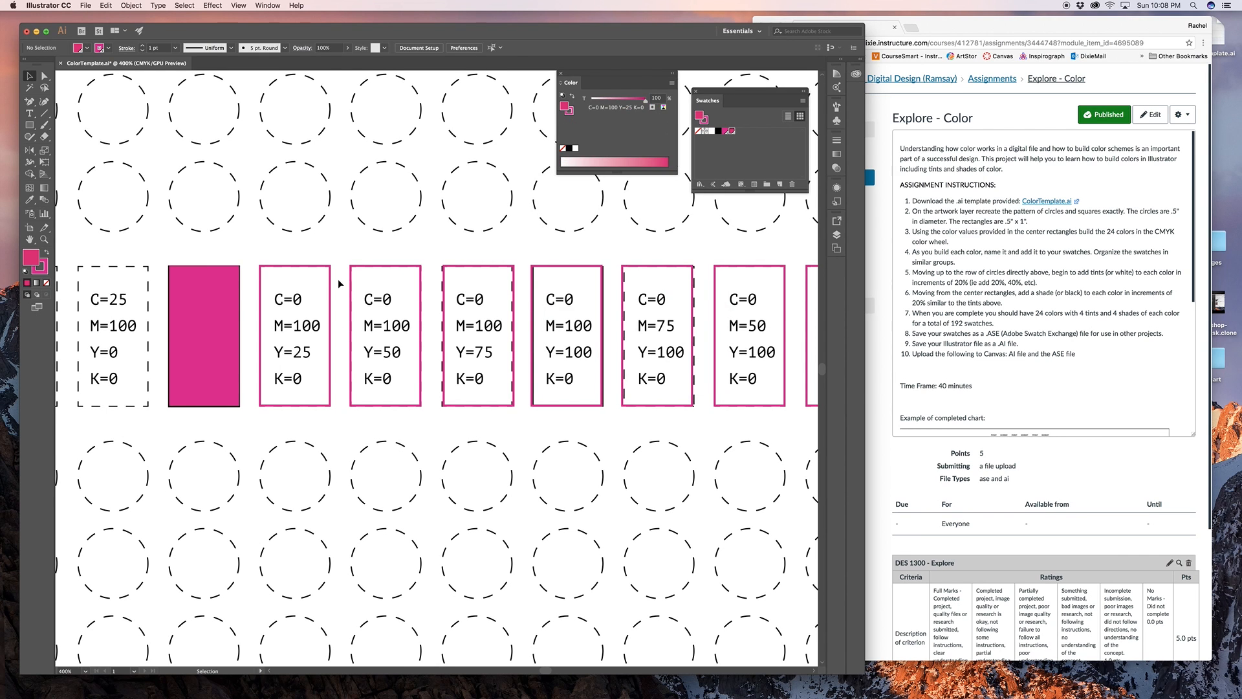
Step: Remove the stroke of the rectangle over the C=0 M=100 Y=25 K=0 cell and fill it with the matching swatch
click(310, 280)
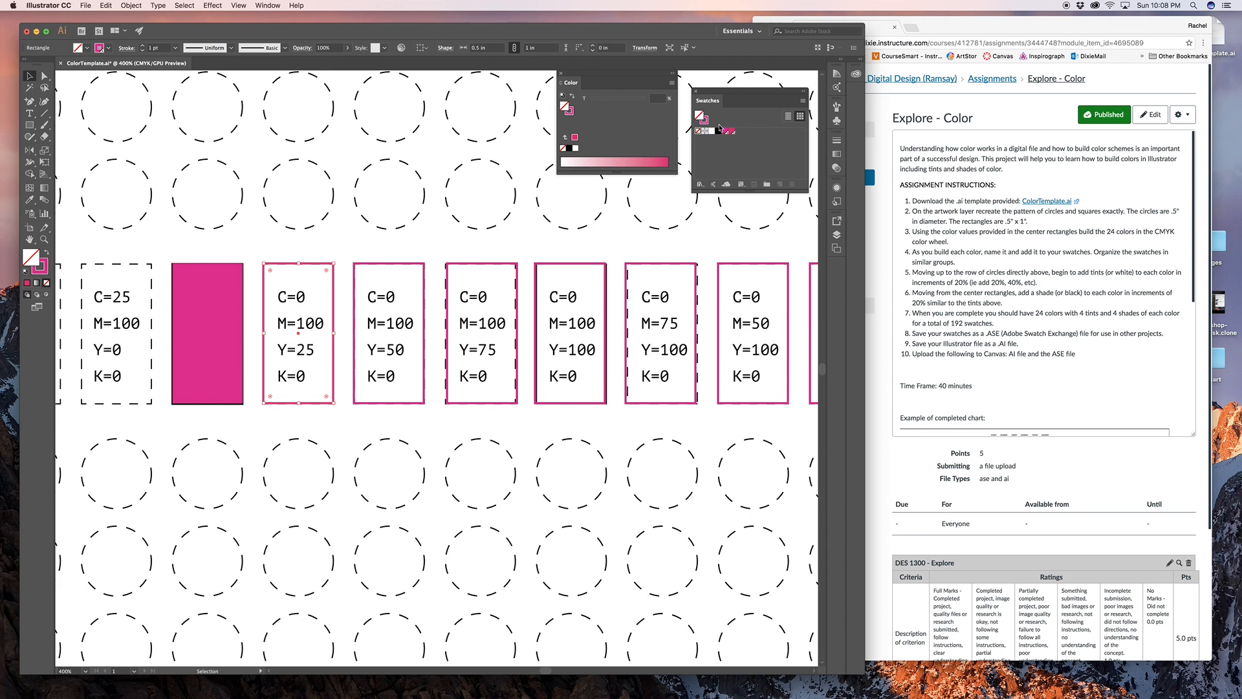
click(697, 131)
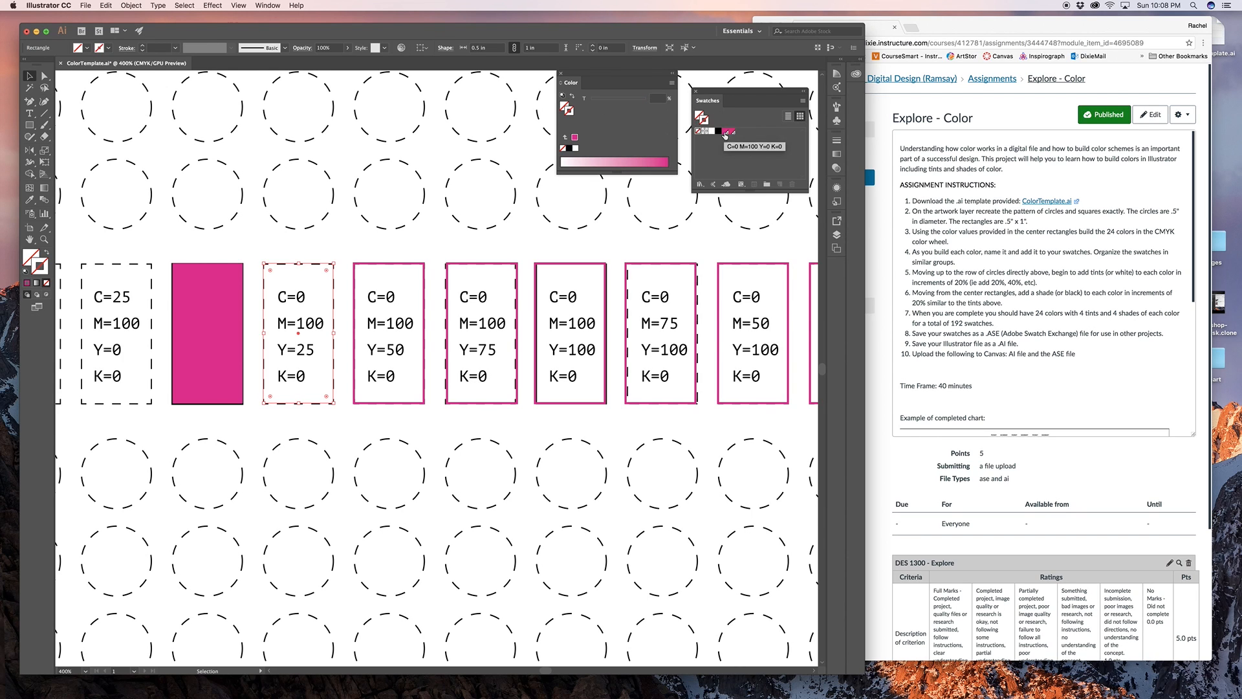
click(699, 115)
click(732, 131)
click(453, 241)
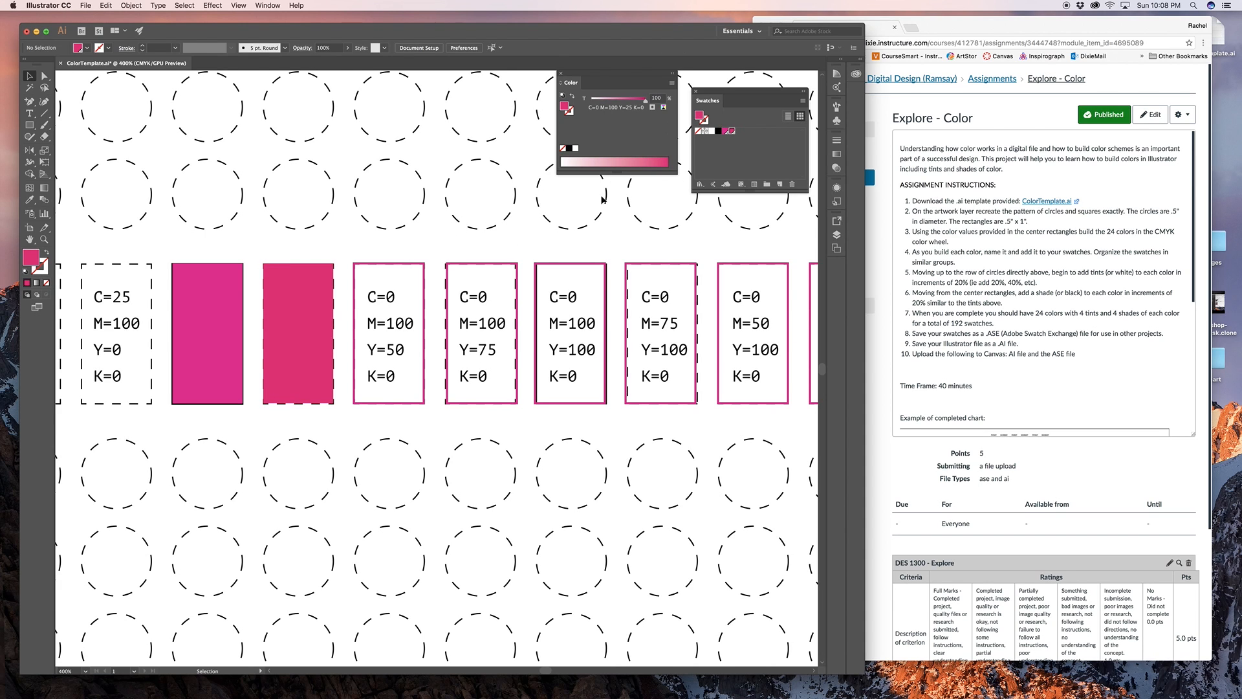
Step: Starting from the black swatch with nothing selected, mix the fill color C=0, M=100, Y=50, K=0
click(670, 85)
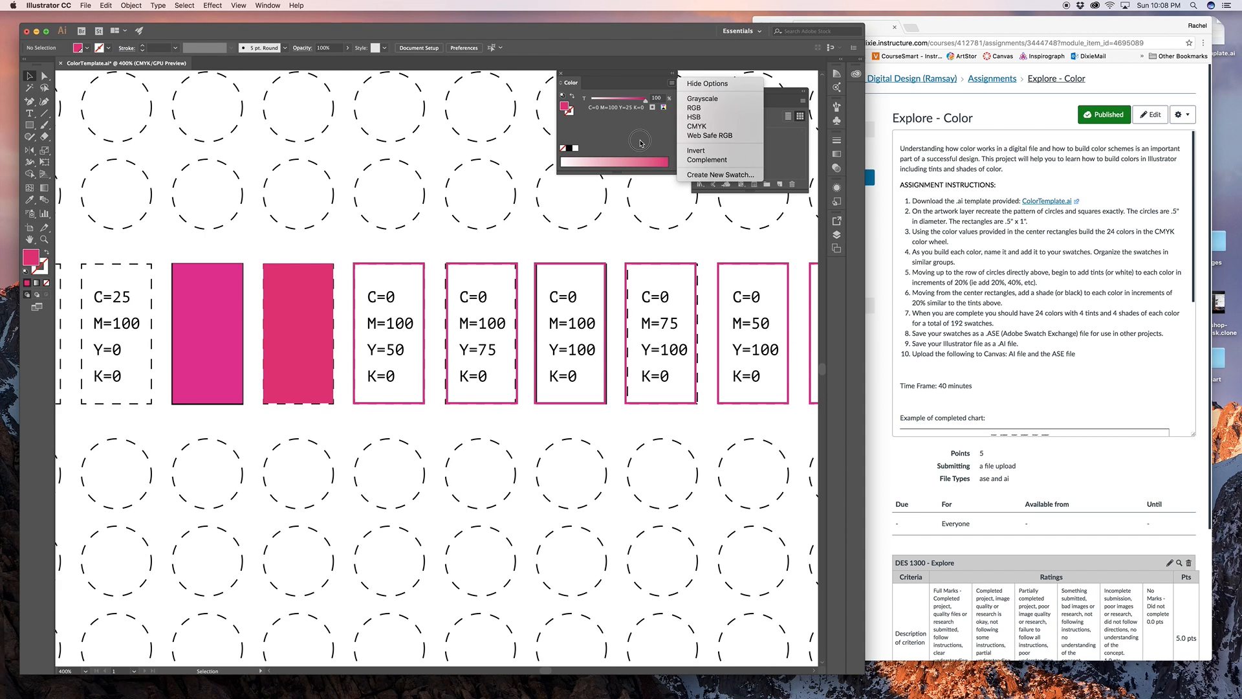
click(612, 120)
click(718, 131)
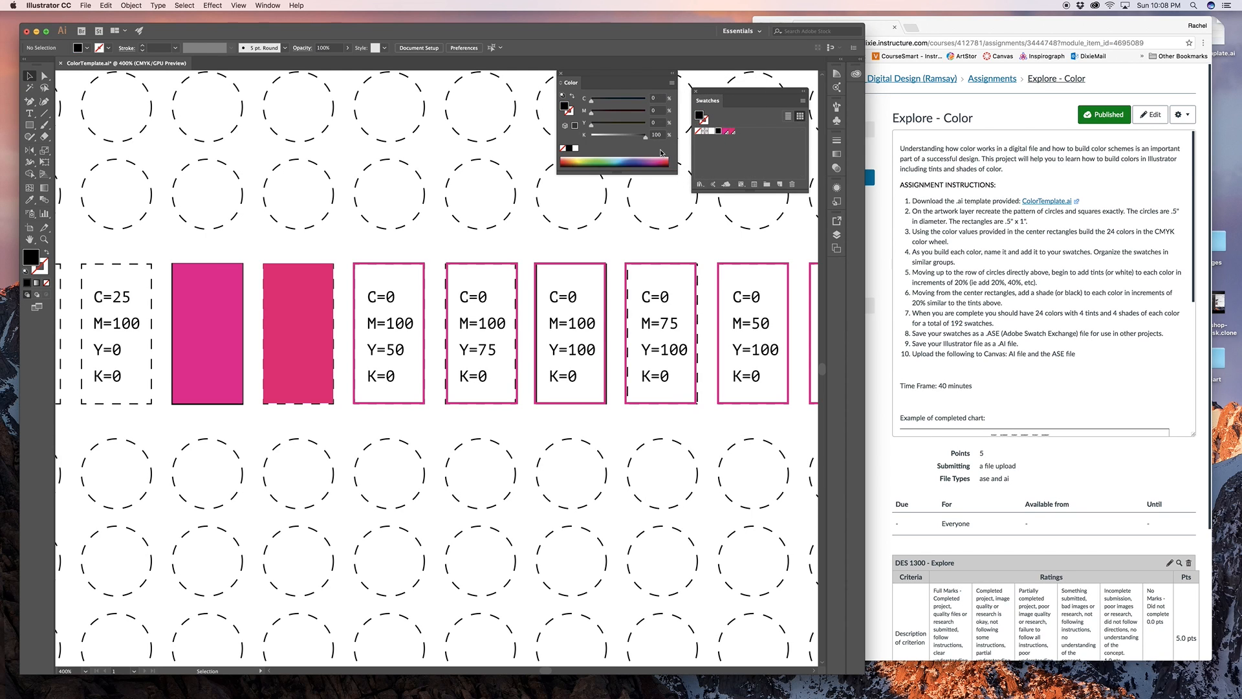
click(656, 111)
text(100)
key(Tab)
key(Tab)
text(0)
key(Return)
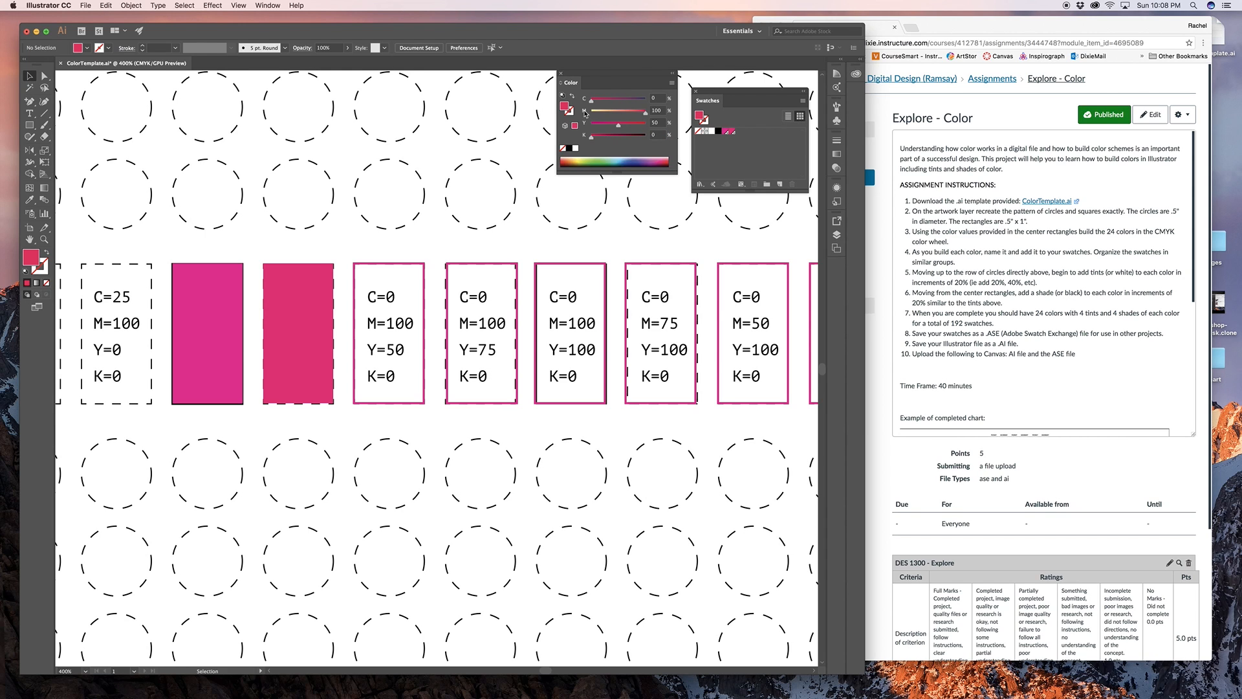
Step: Save the new mix as a swatch named "C=0 M=100 Y=50 K=0" with the Spot Color type
drag(564, 106, 738, 140)
double_click(738, 131)
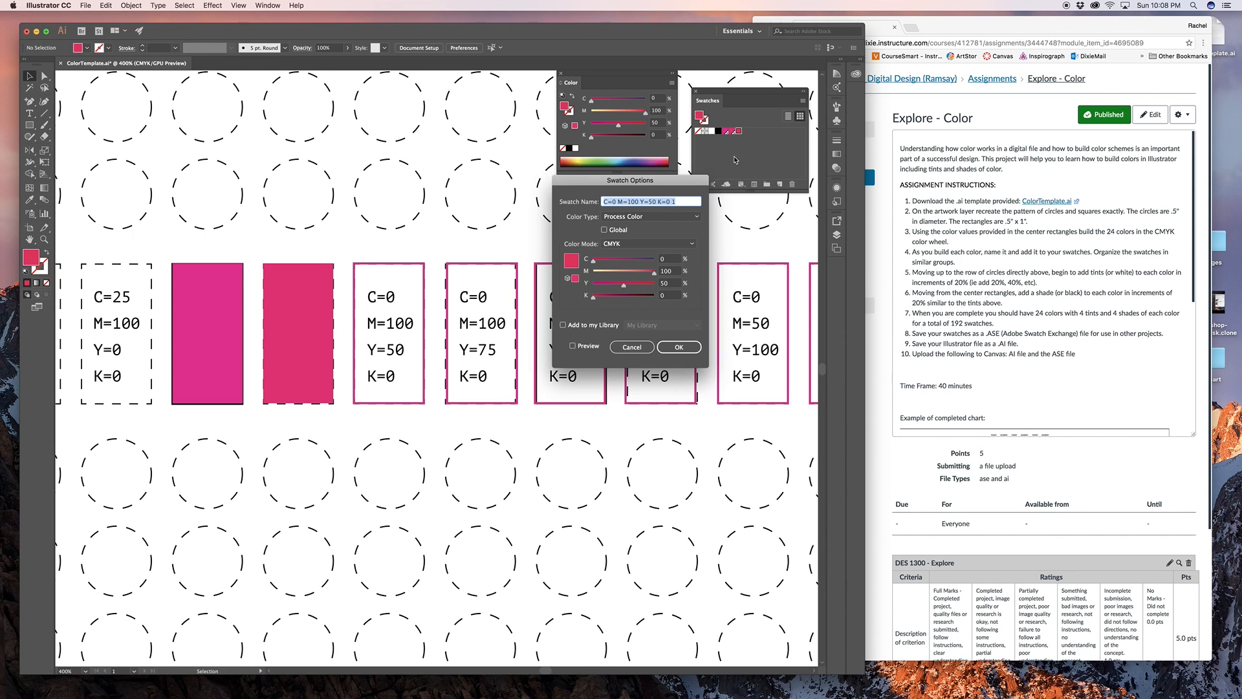
key(Right)
key(BackSpace)
key(BackSpace)
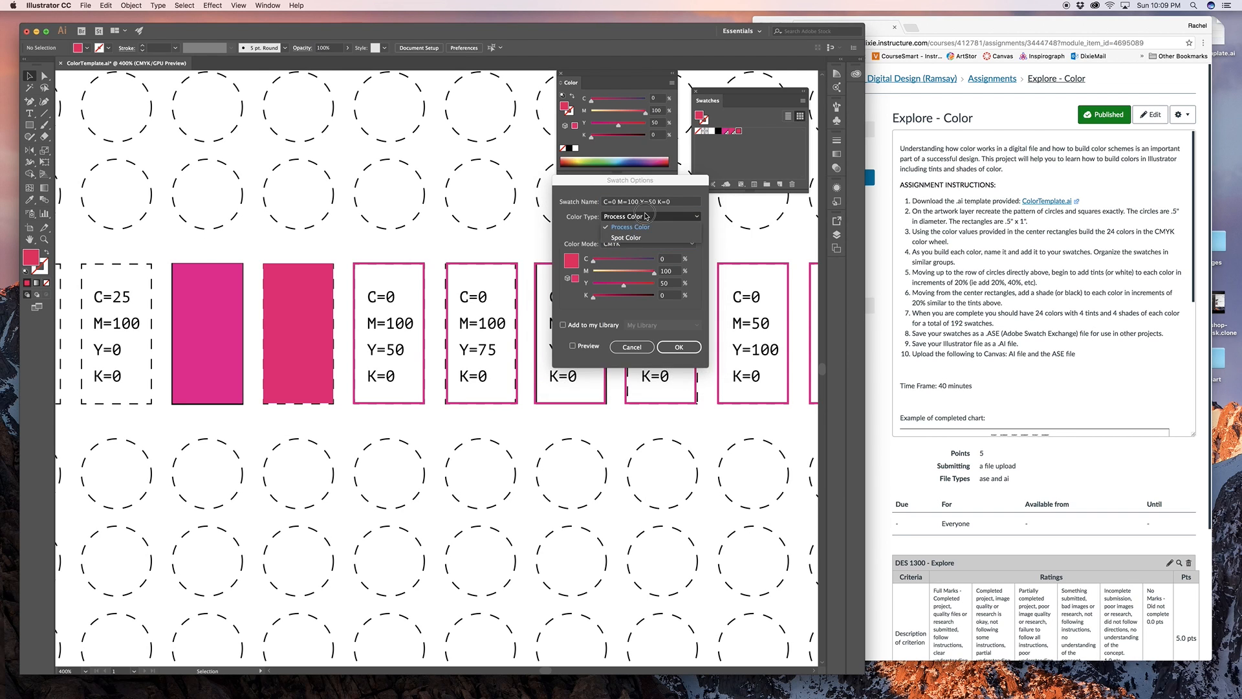
click(647, 217)
click(647, 238)
click(679, 348)
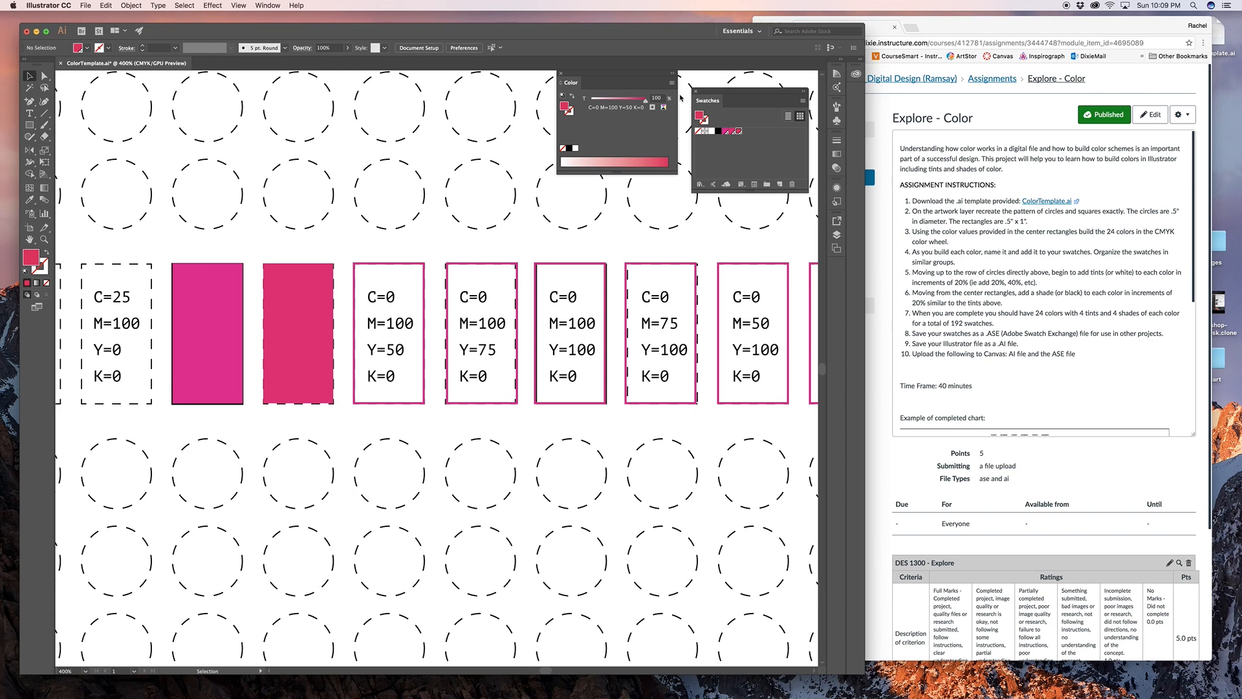
Step: Starting from the black swatch with nothing selected, mix the fill color C=0, M=100, Y=75, K=0
click(718, 131)
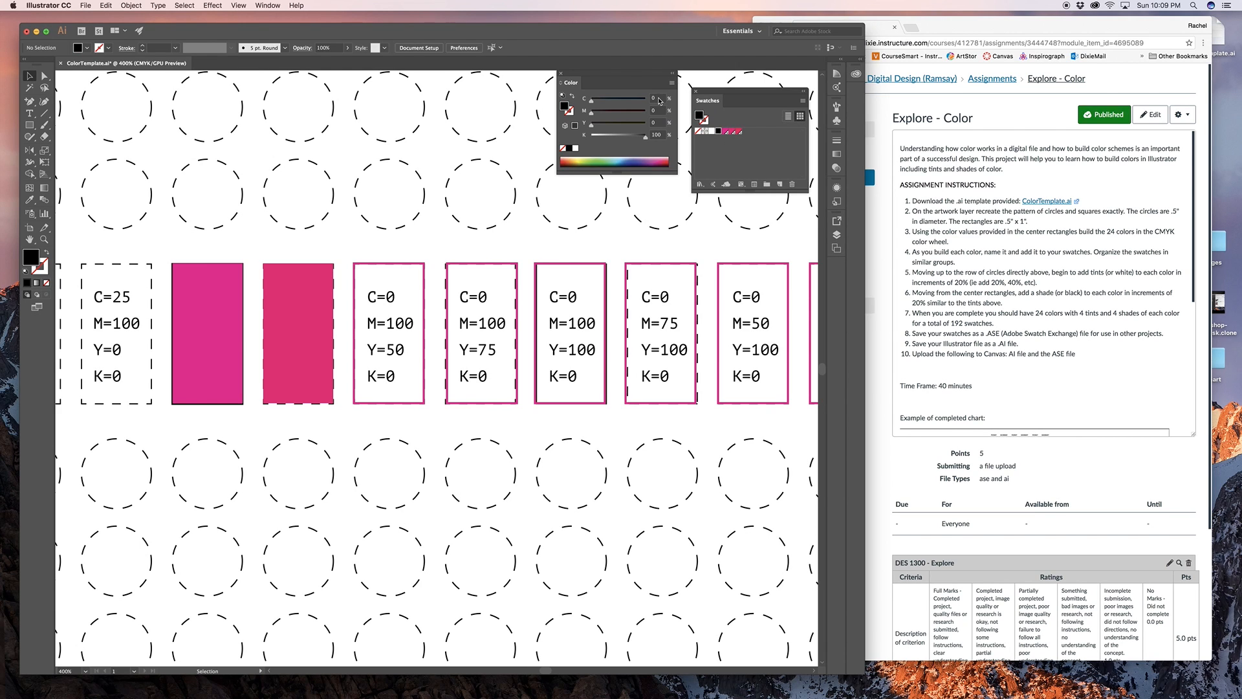
click(656, 110)
text(100)
key(Tab)
text(75)
key(Tab)
text(0)
key(Return)
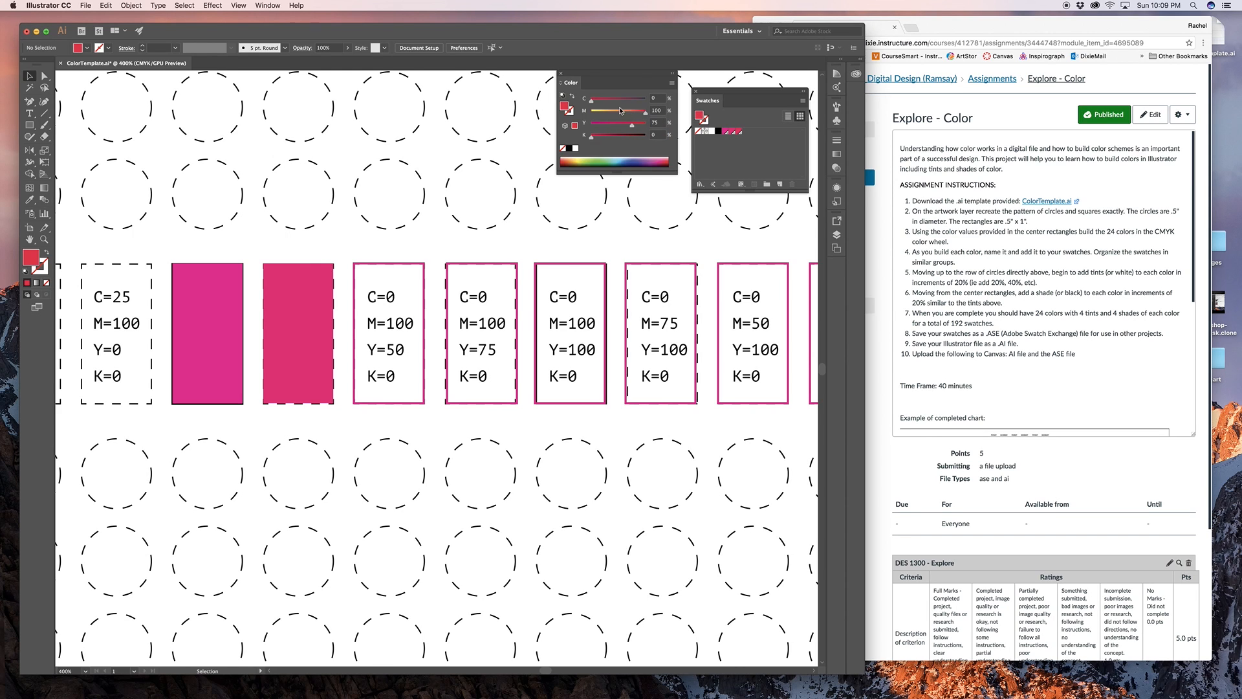
Step: Add the new mix to the swatches, name it "C=0 M=100 Y=75 K=0" and make it a Spot Color
drag(567, 105, 746, 132)
double_click(744, 131)
click(682, 203)
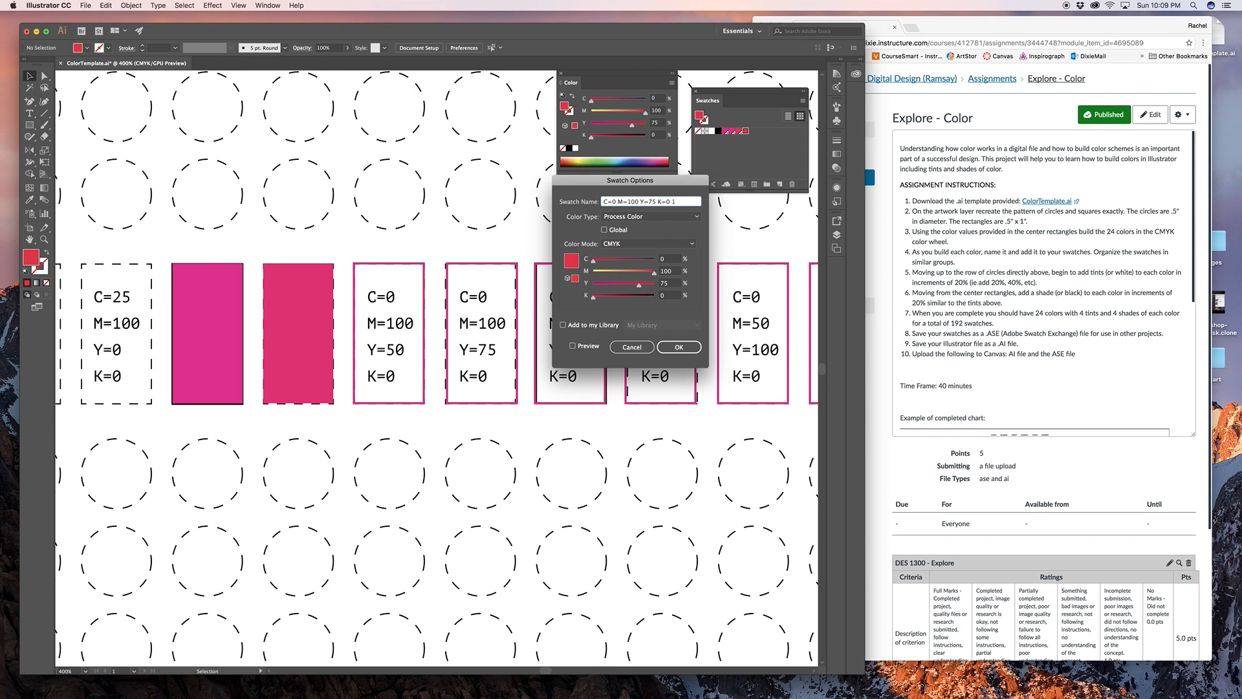
key(BackSpace)
key(BackSpace)
click(647, 216)
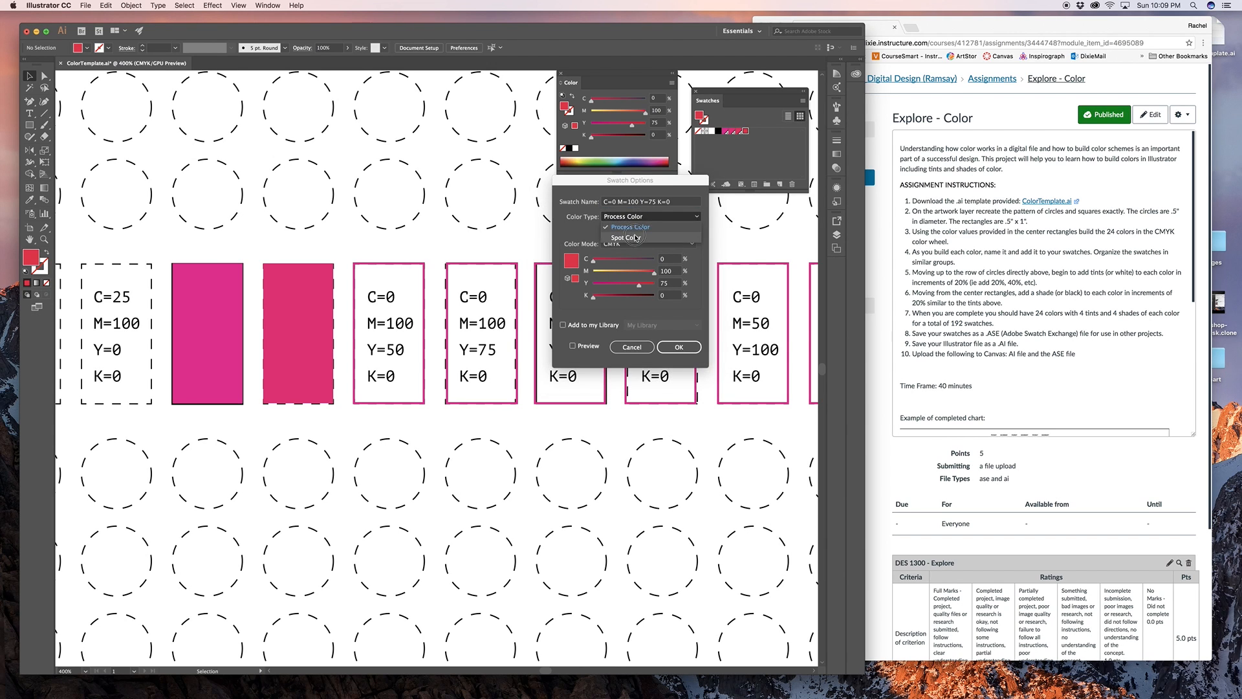
click(636, 238)
click(678, 347)
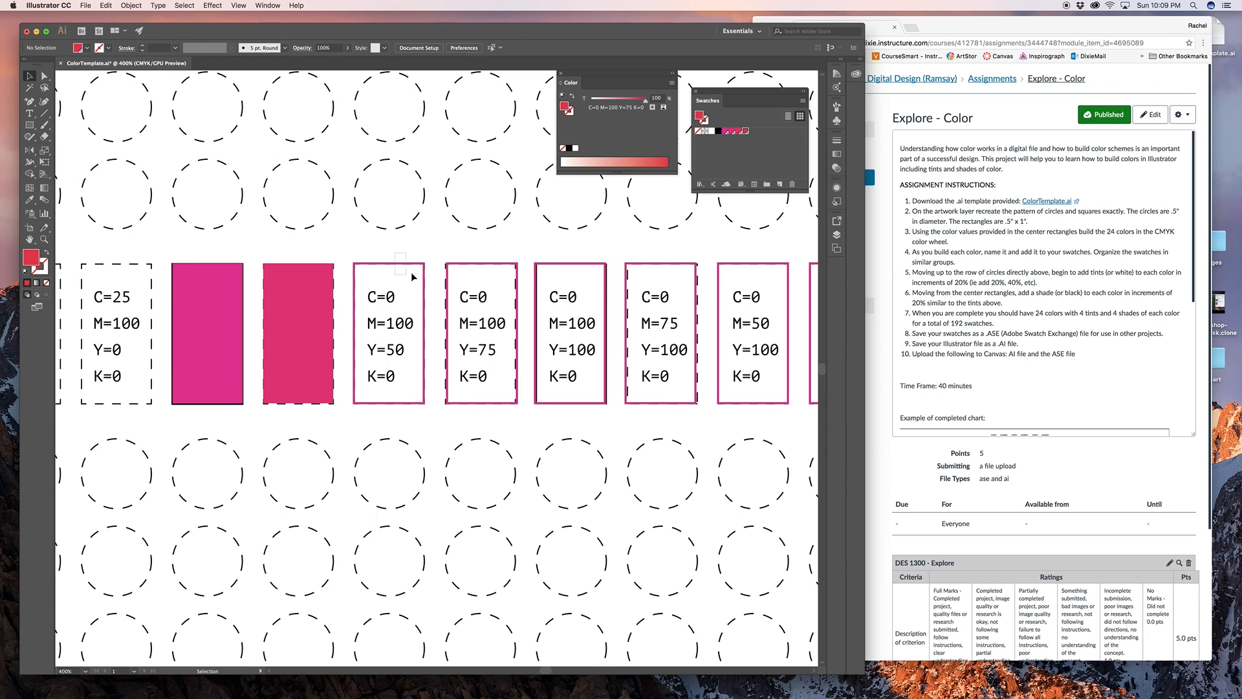
Step: Fill the rectangle over the C=0 M=100 Y=50 K=0 cell with the matching swatch and remove its stroke
click(412, 274)
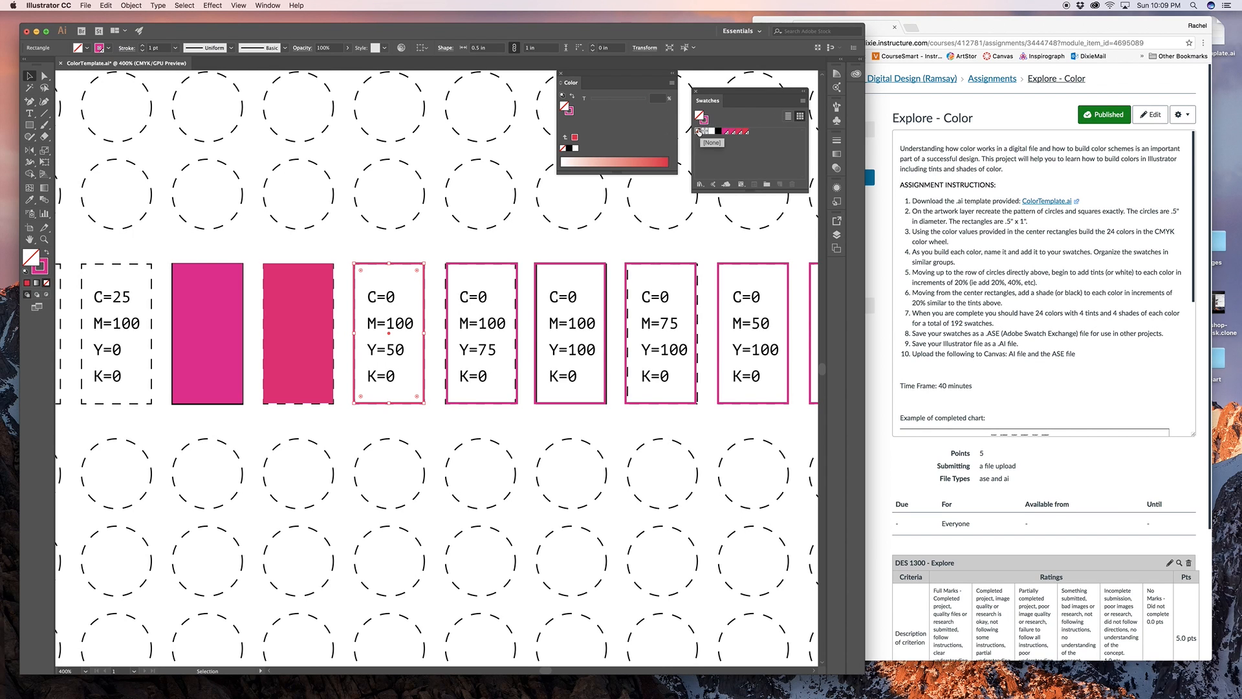
click(738, 133)
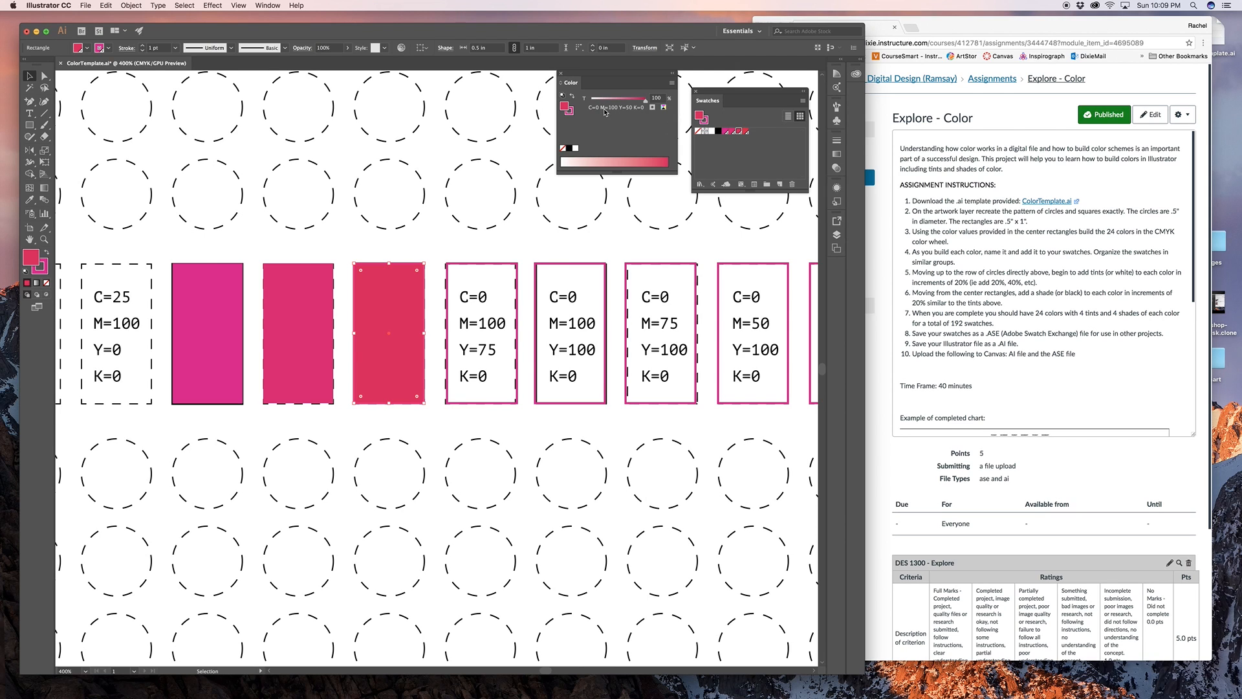
click(704, 122)
click(697, 132)
Step: Fill the rectangle over the C=0 M=100 Y=75 K=0 cell with its matching swatch, remove its stroke and deselect it
click(509, 285)
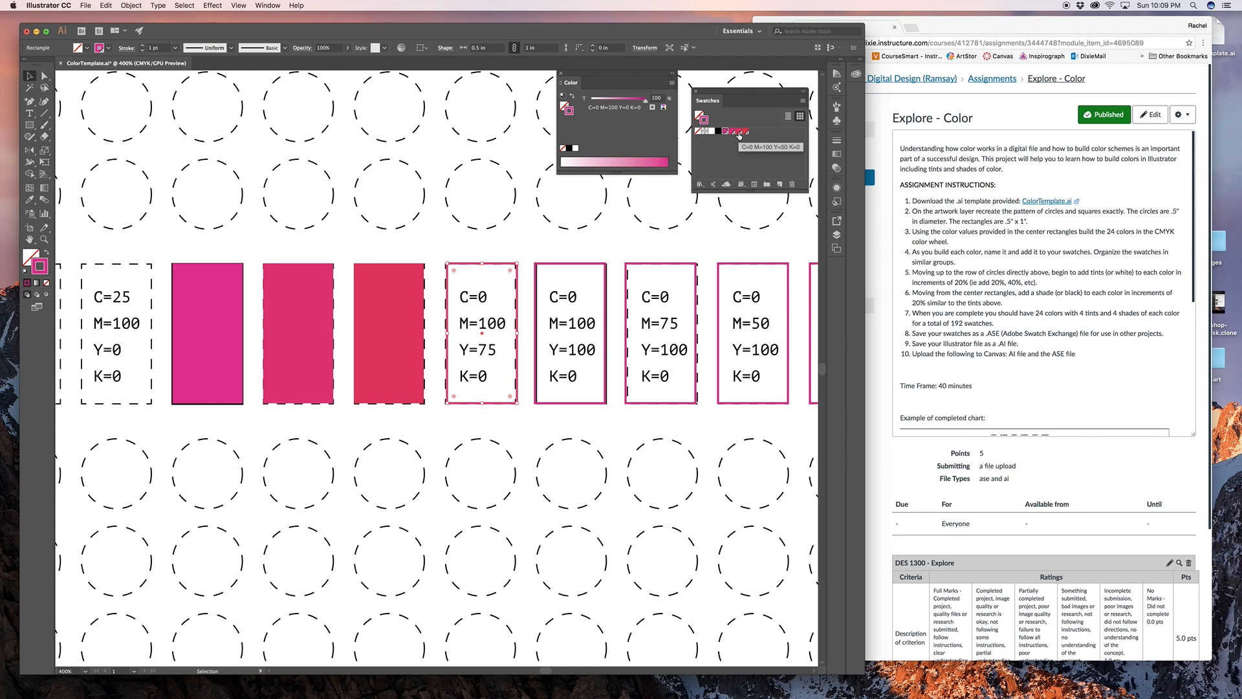
click(746, 132)
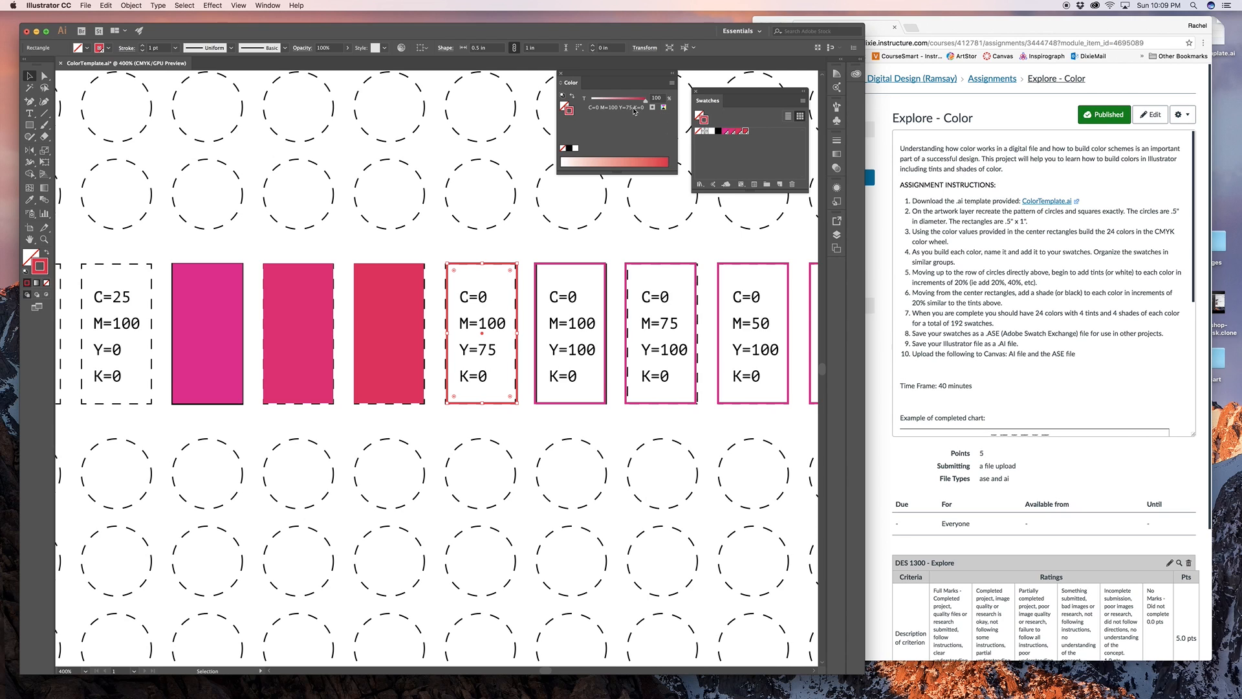
click(696, 117)
click(746, 132)
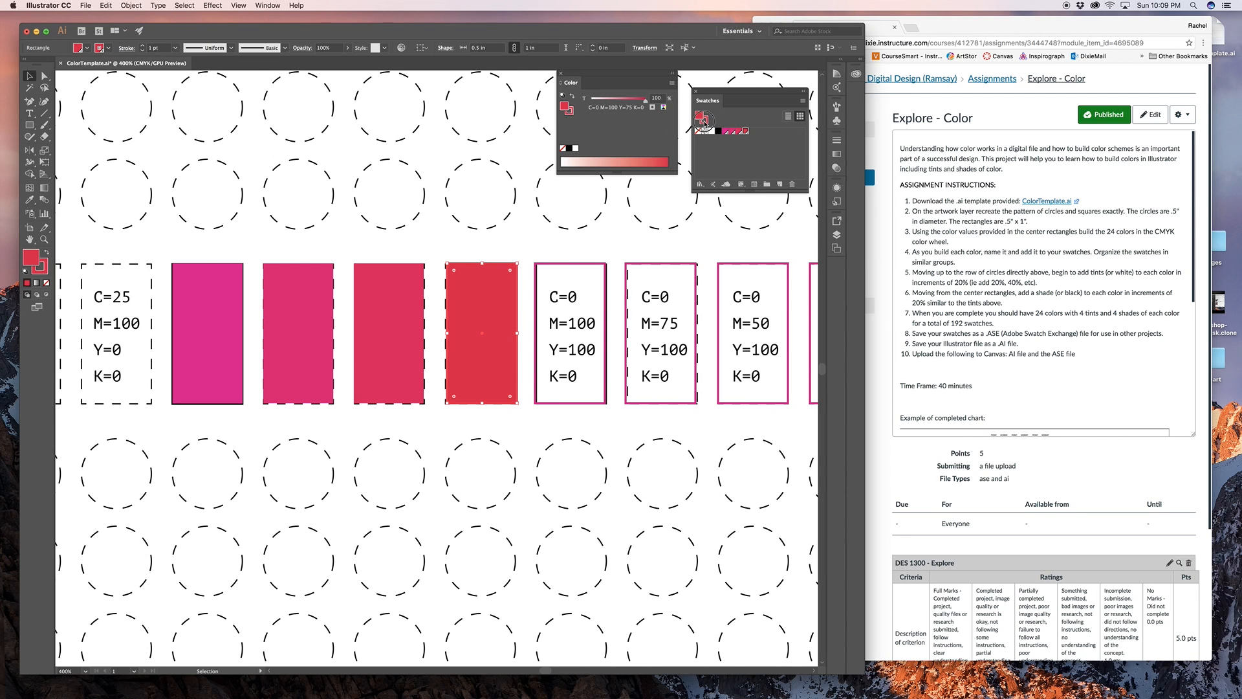
click(698, 132)
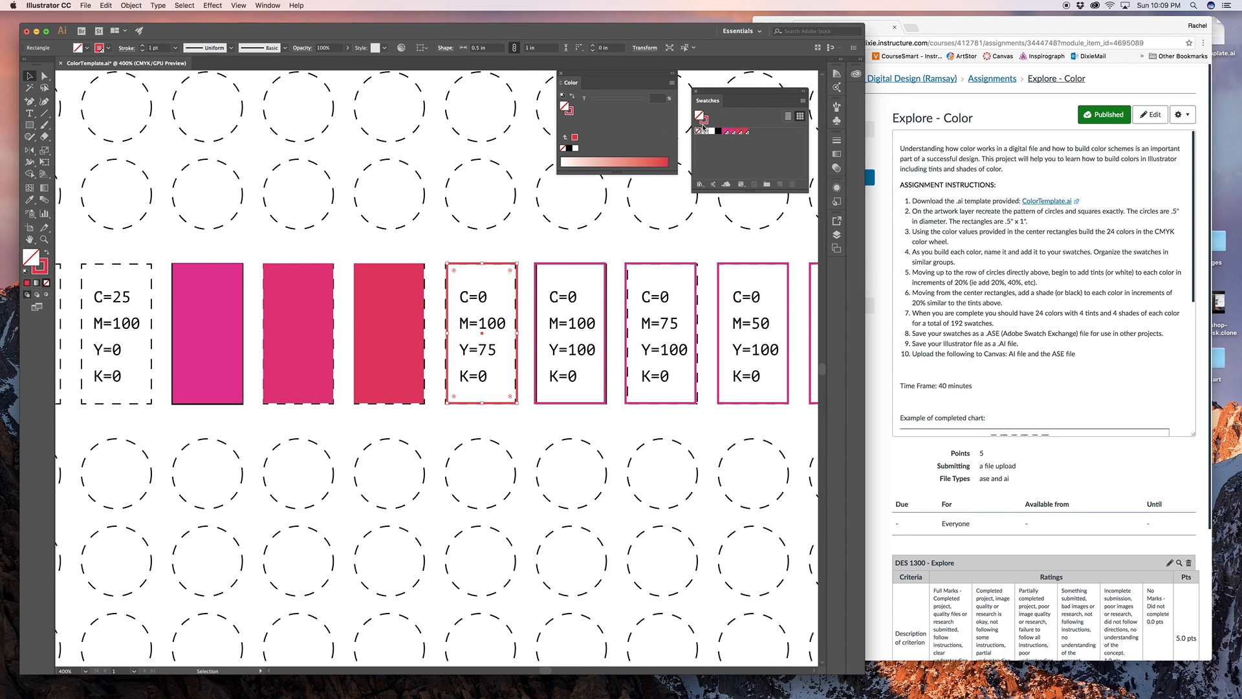
key(a)
key(super+z)
click(704, 121)
click(698, 130)
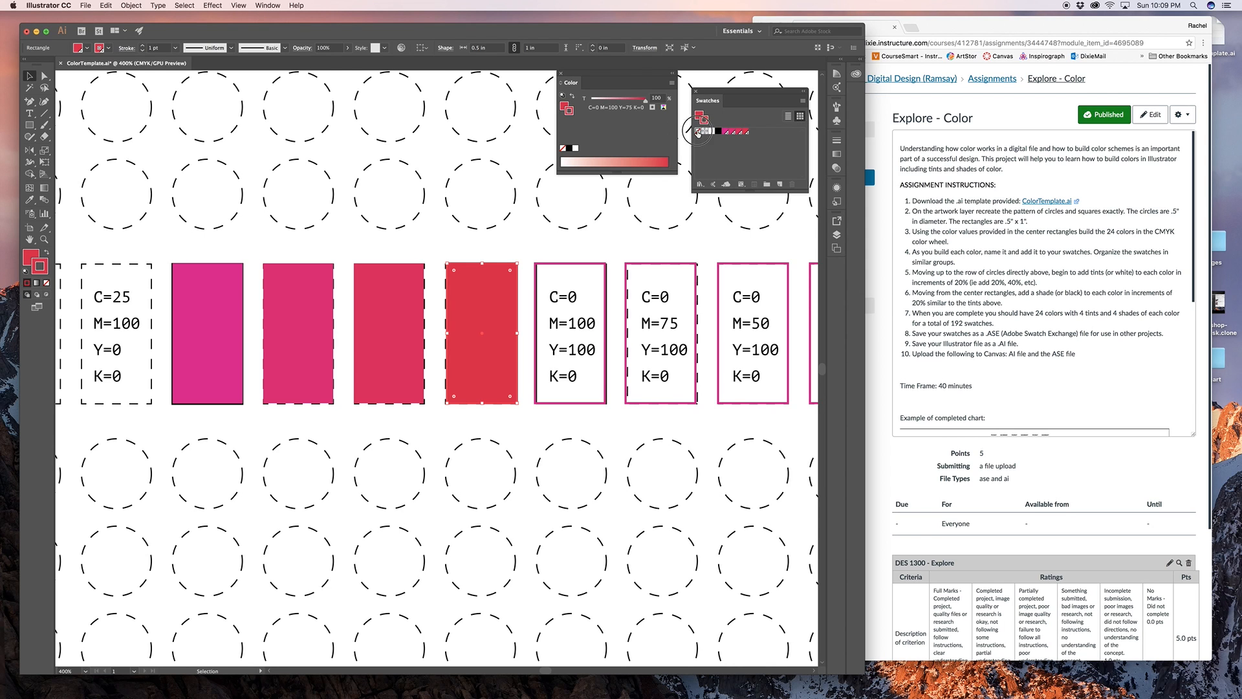
click(597, 233)
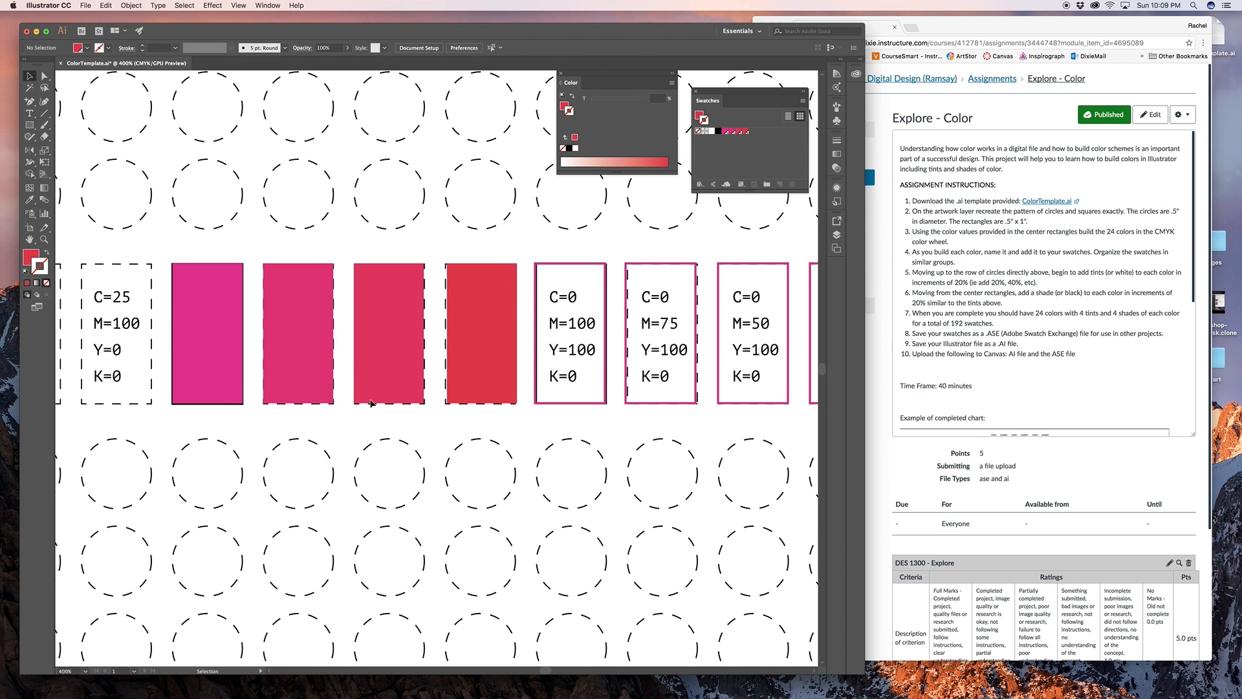
Step: With nothing selected, start from the black swatch and mix the fill color C=25, M=100, Y=0, K=0
scroll(407, 389, left, 2)
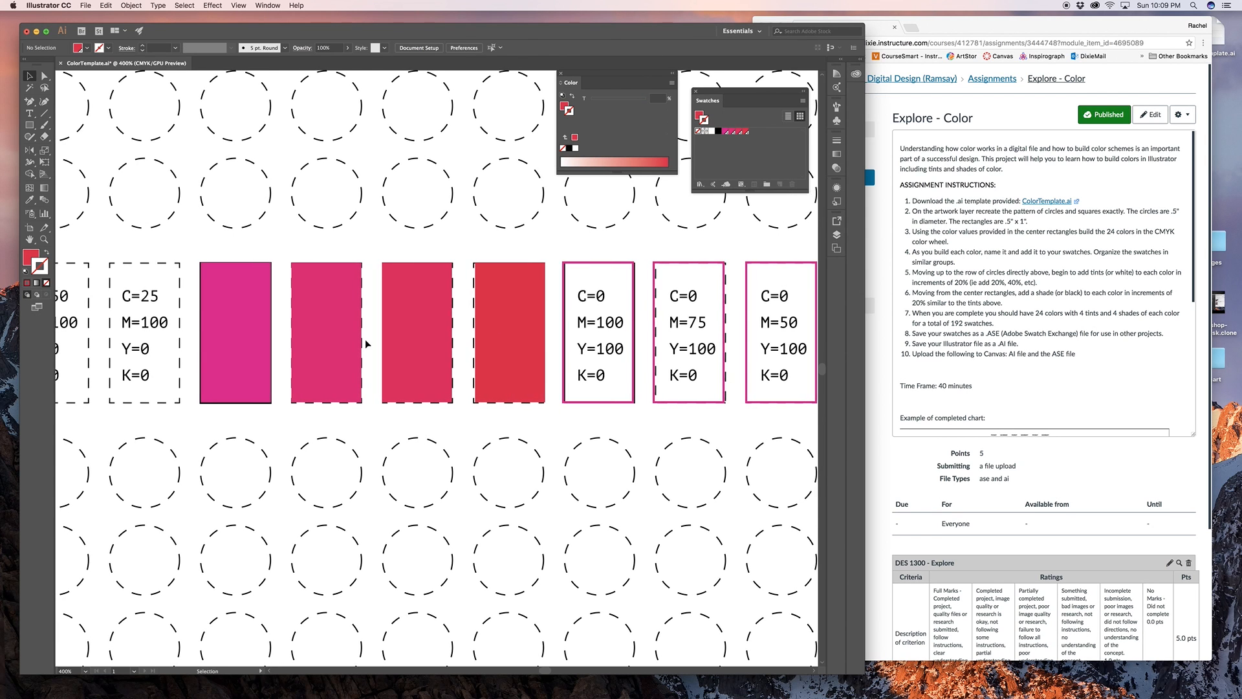
scroll(355, 457, left, 10)
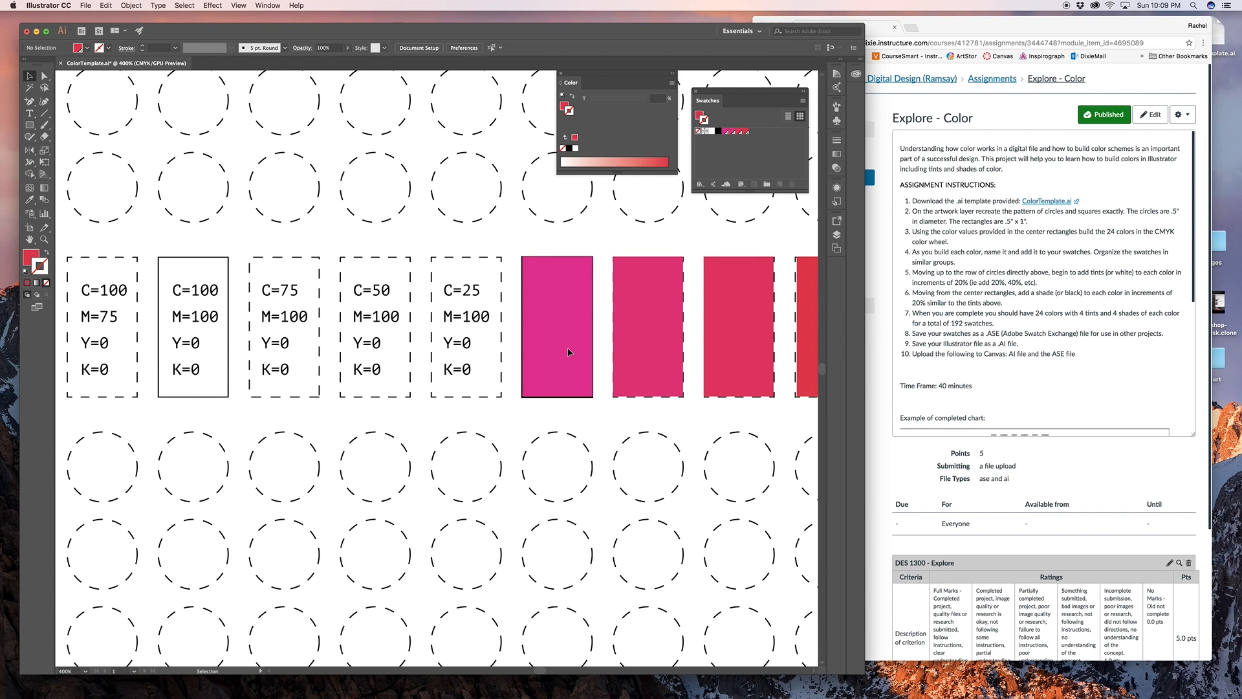
drag(568, 346, 562, 350)
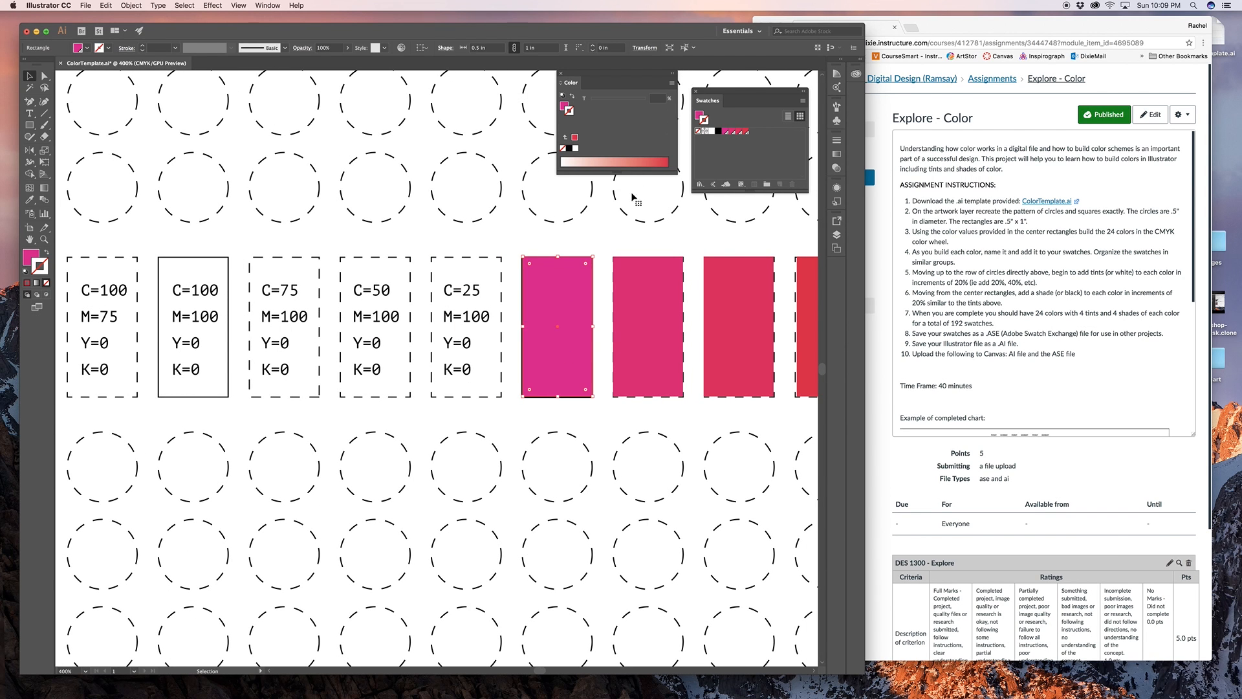
click(587, 220)
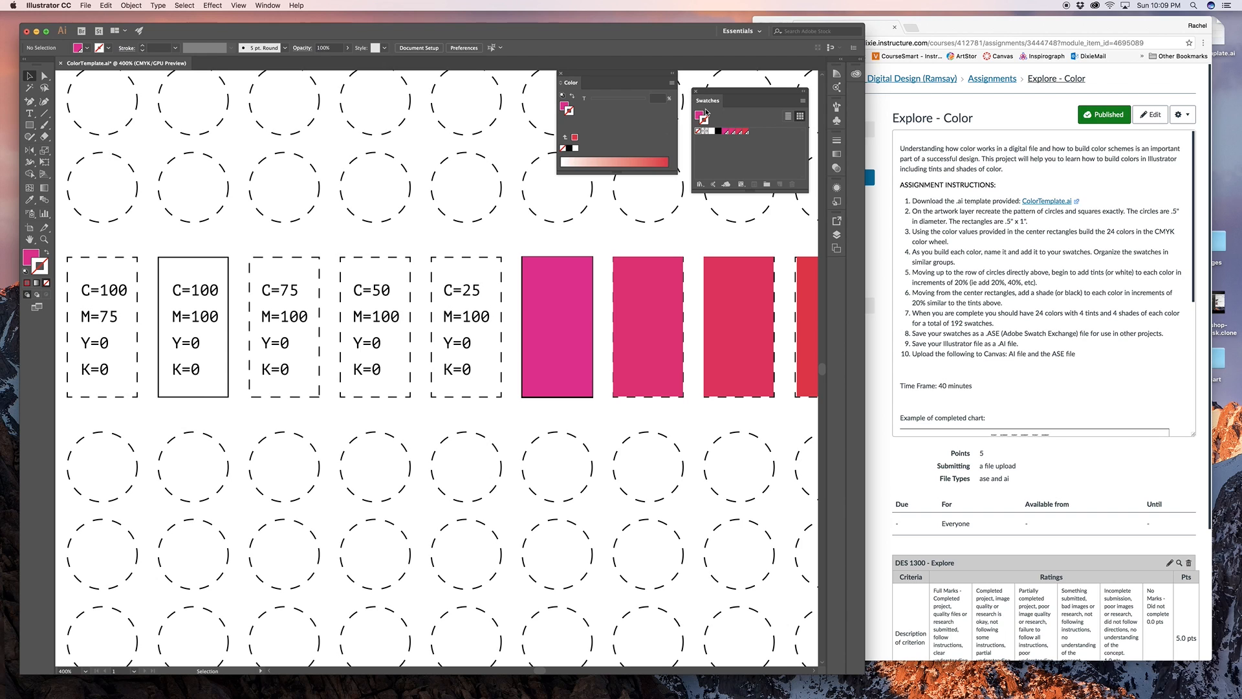
click(719, 131)
click(717, 132)
click(657, 97)
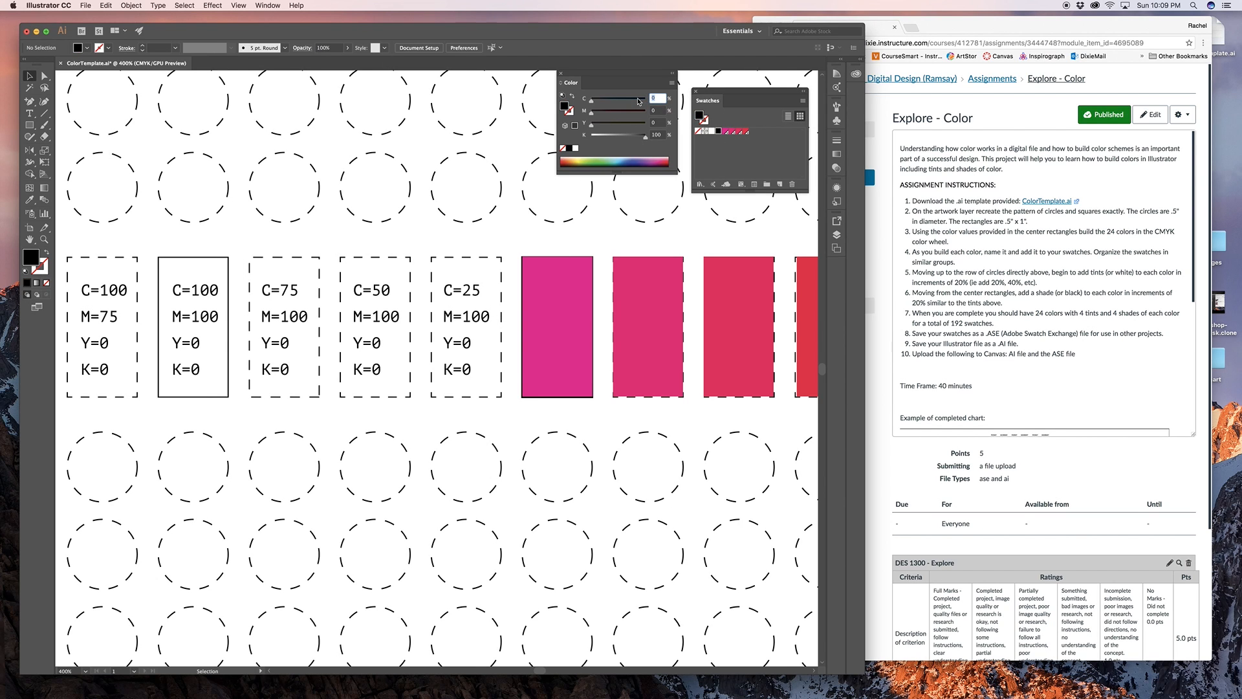
text(25)
key(Tab)
key(Tab)
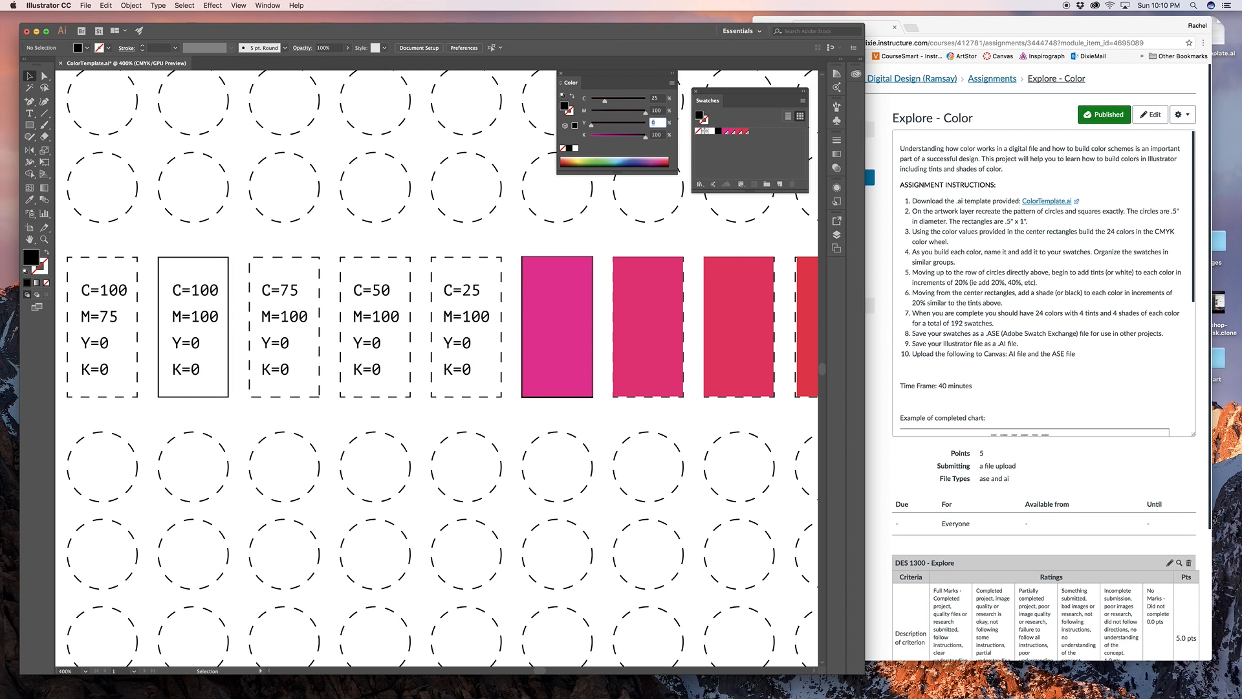
key(Tab)
text(0)
key(Return)
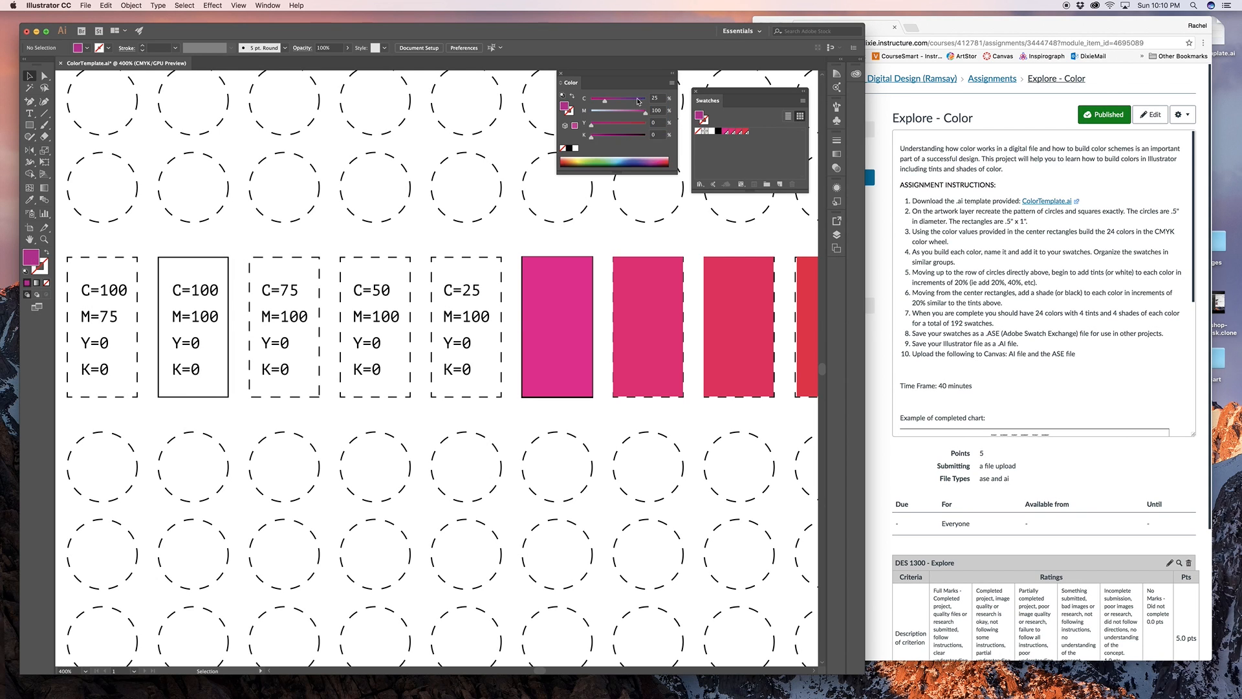
Step: Add the C=25 M=100 Y=0 K=0 mix to the swatches and set its color type to Spot Color
drag(571, 110, 755, 137)
click(558, 298)
click(752, 132)
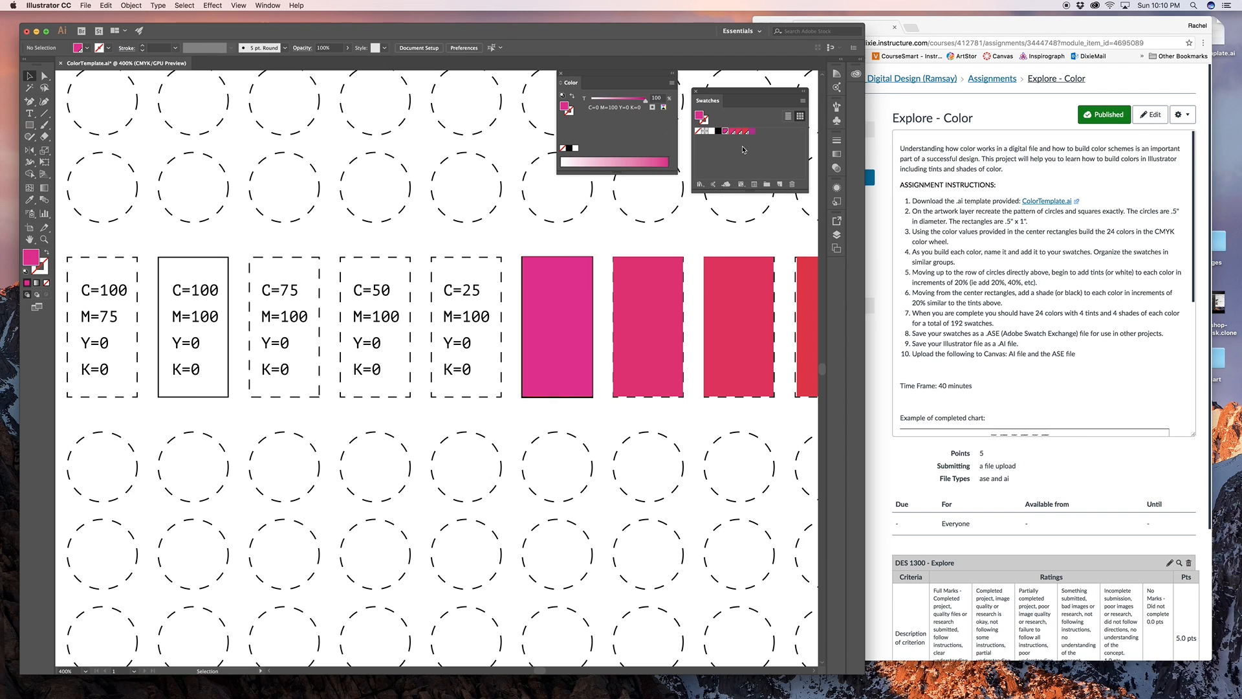
double_click(752, 131)
click(625, 217)
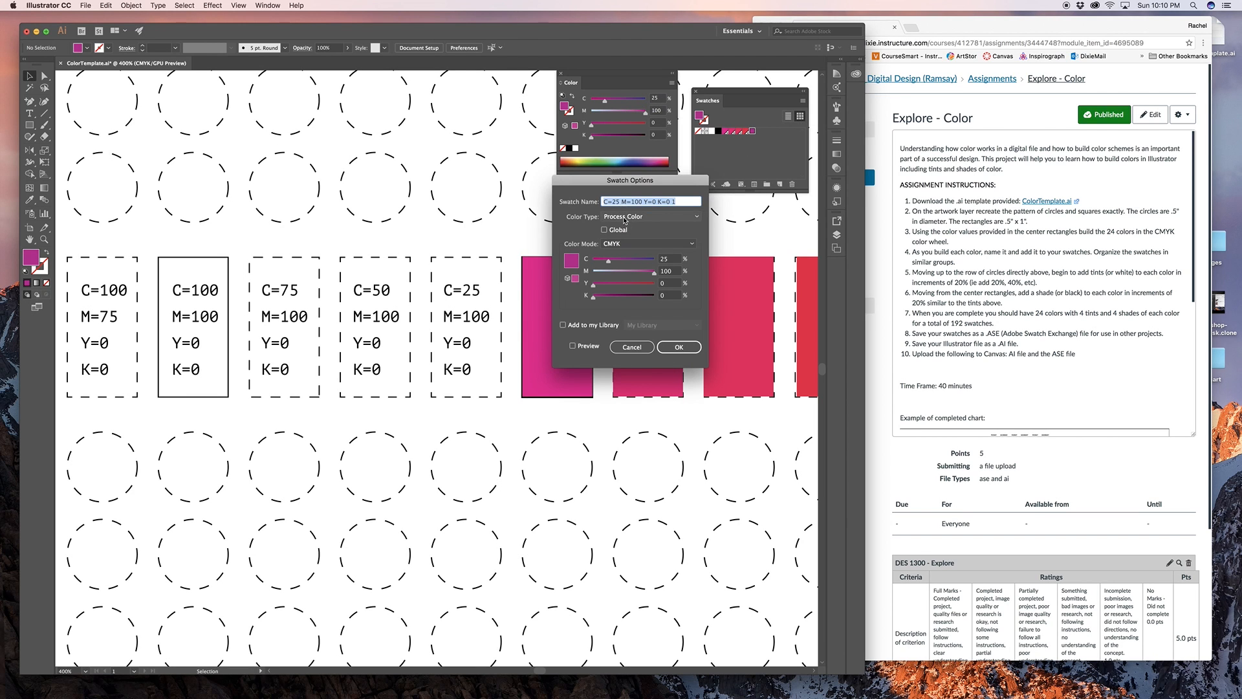
click(625, 236)
click(679, 347)
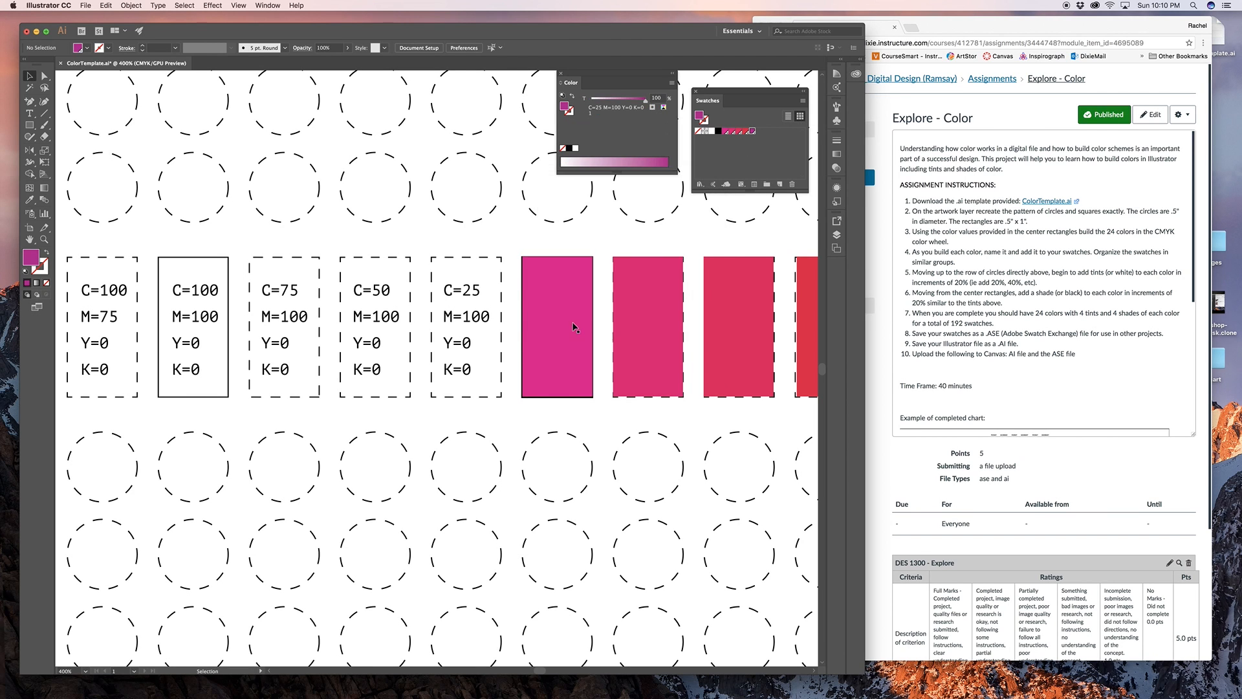
Step: Copy the magenta rectangle onto the C=25 M=100 Y=0 K=0 cell and fill the copy with the matching swatch
drag(568, 306, 477, 305)
click(752, 132)
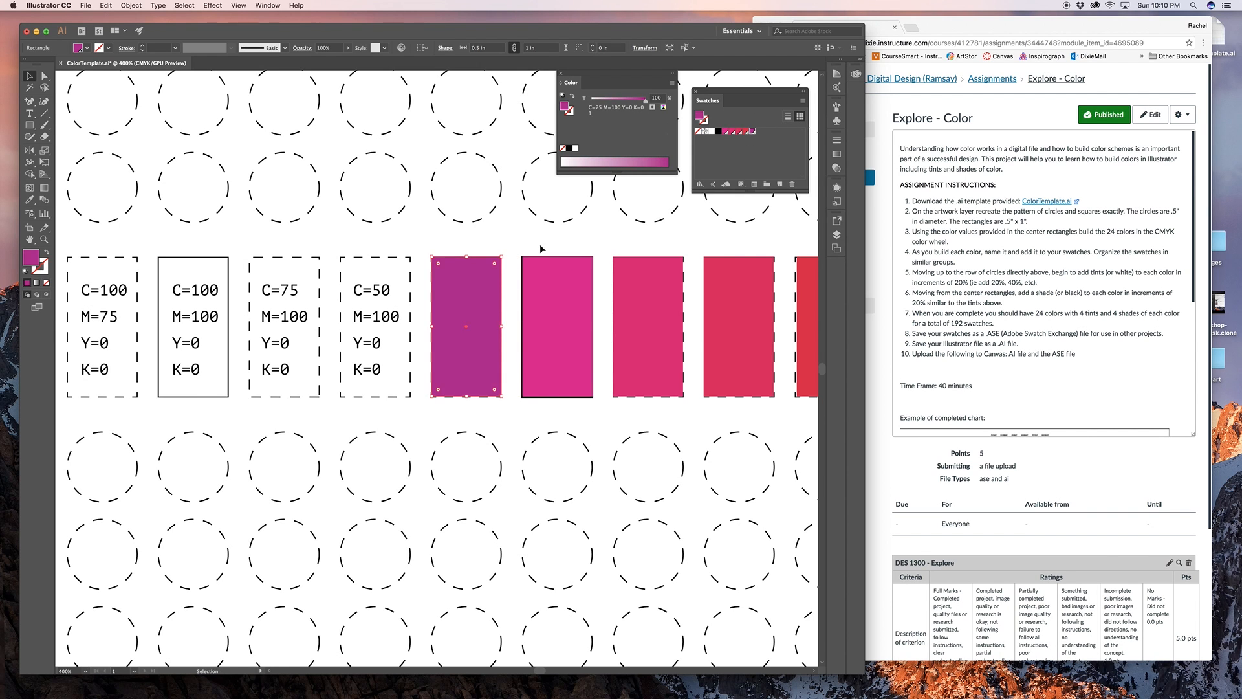
key(super+minus)
key(super+minus)
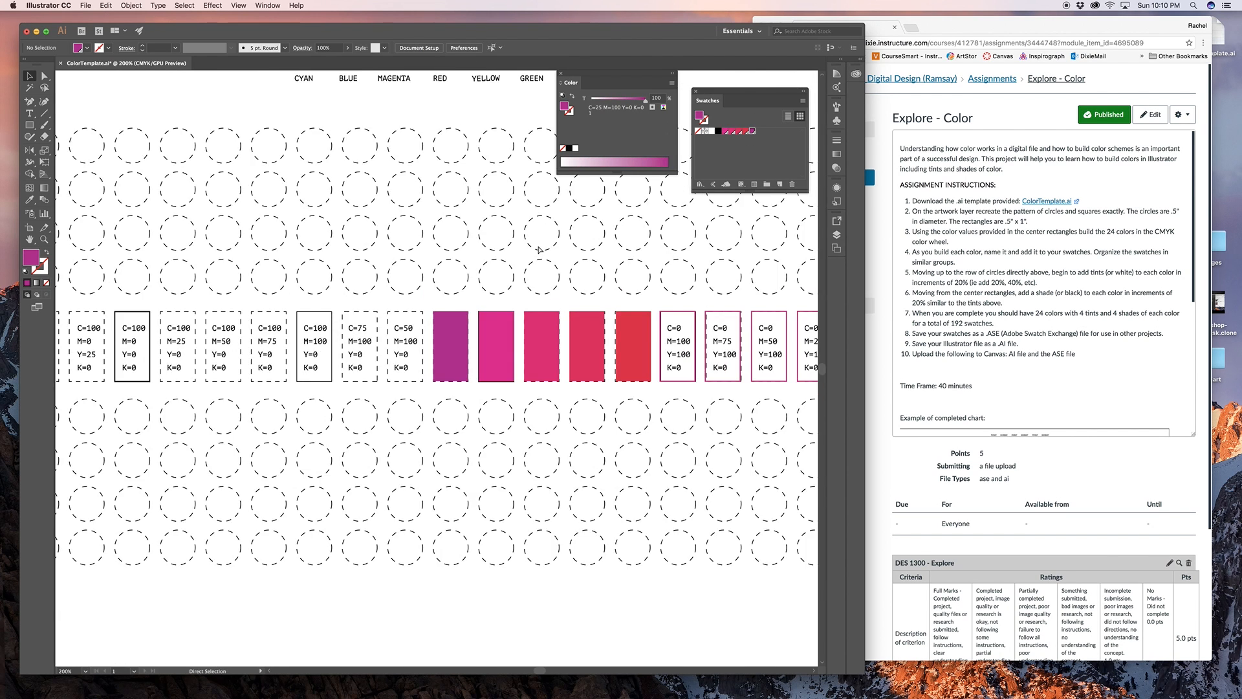
drag(611, 265, 573, 272)
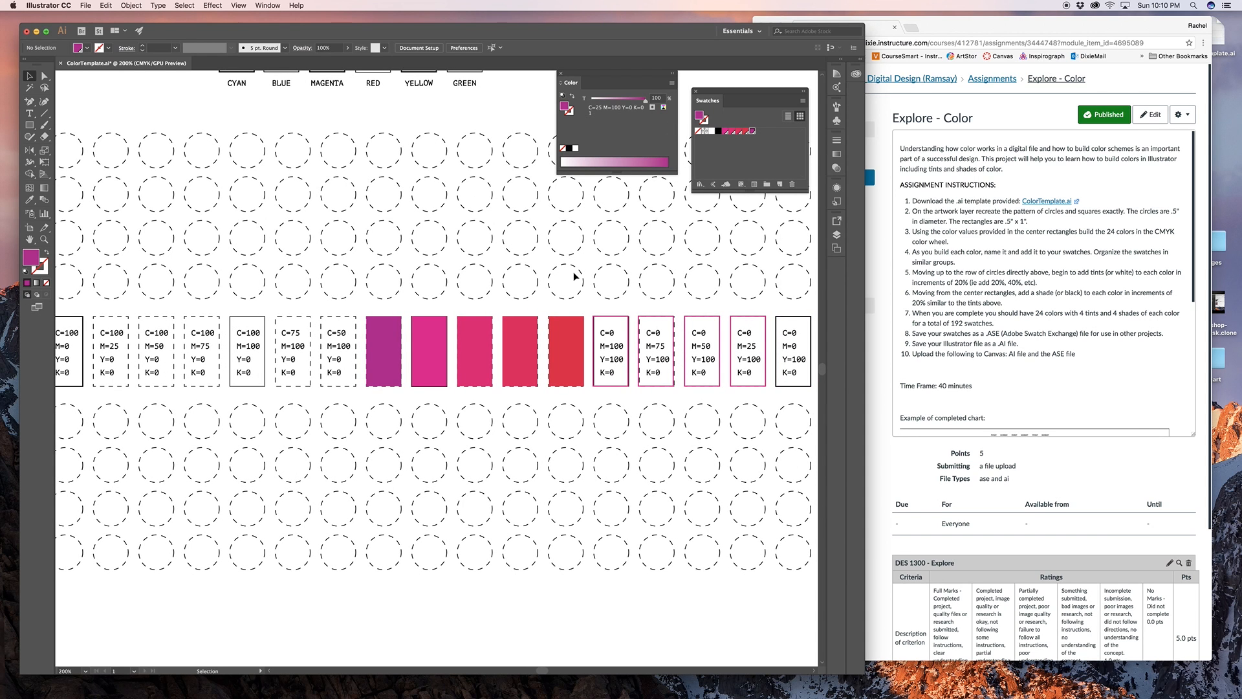
Step: Save a renamed copy of the document to the Desktop, replacing "Template" with the owner's first name and keeping the default Illustrator options
click(85, 5)
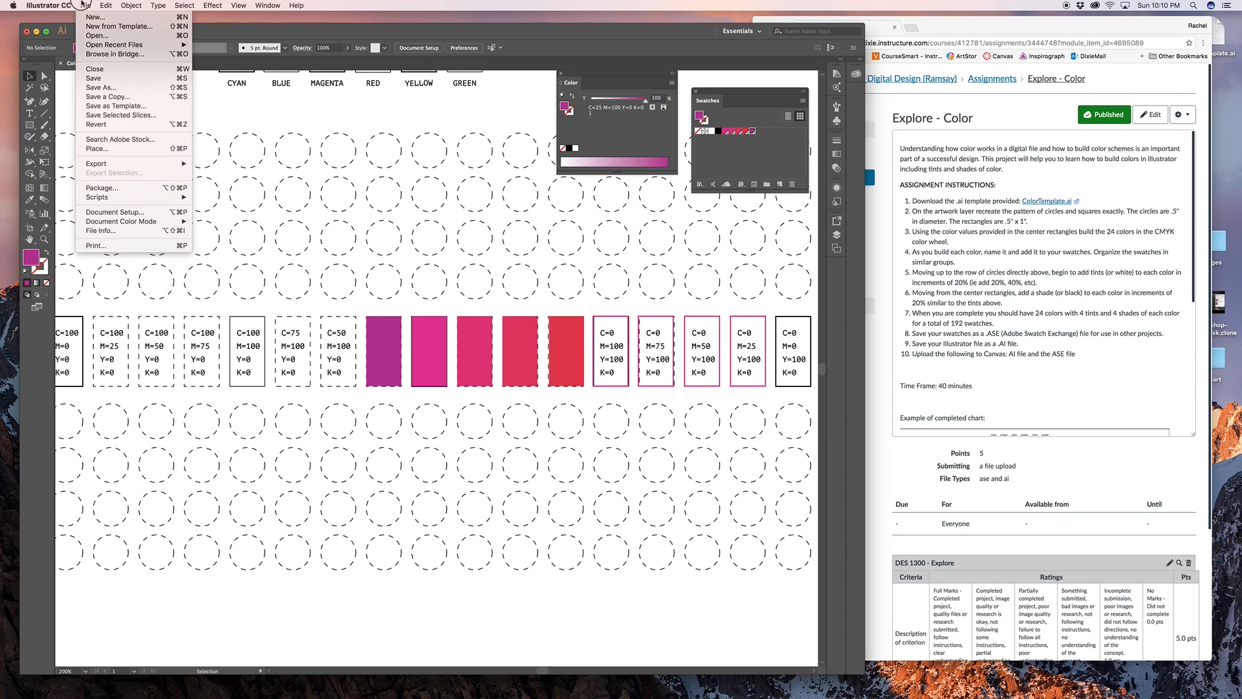
click(97, 94)
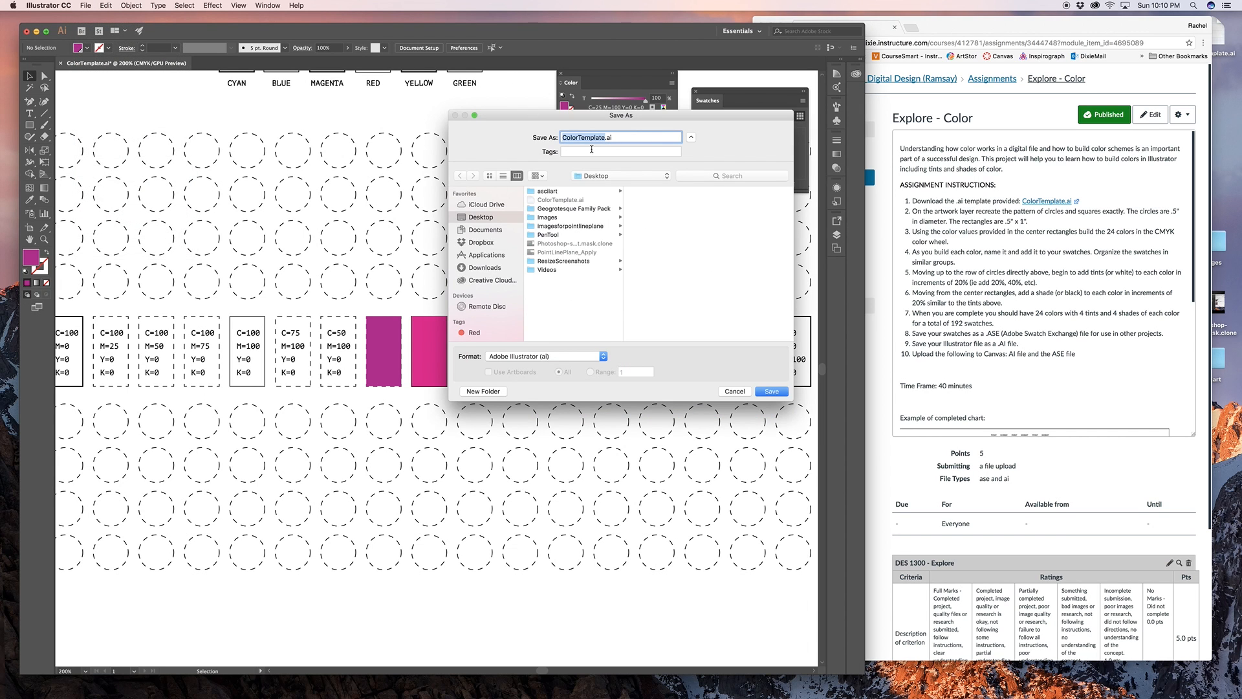
click(579, 138)
drag(605, 137, 580, 138)
text(Rachel)
click(783, 393)
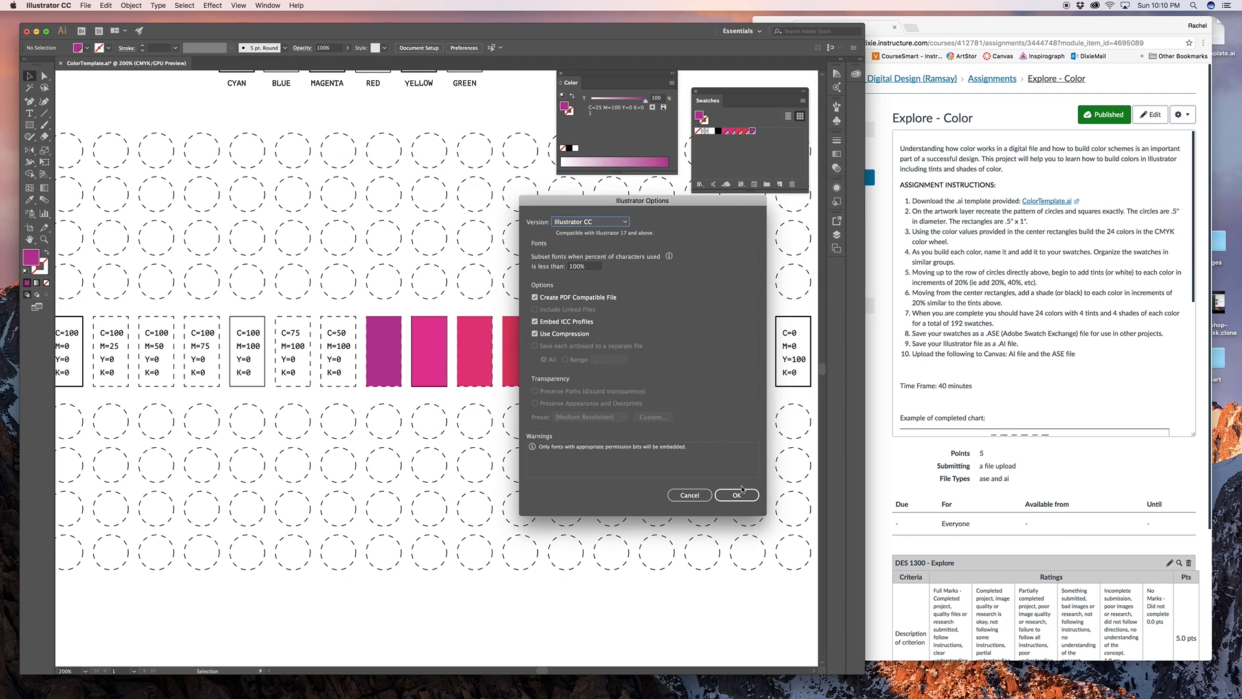
key(Return)
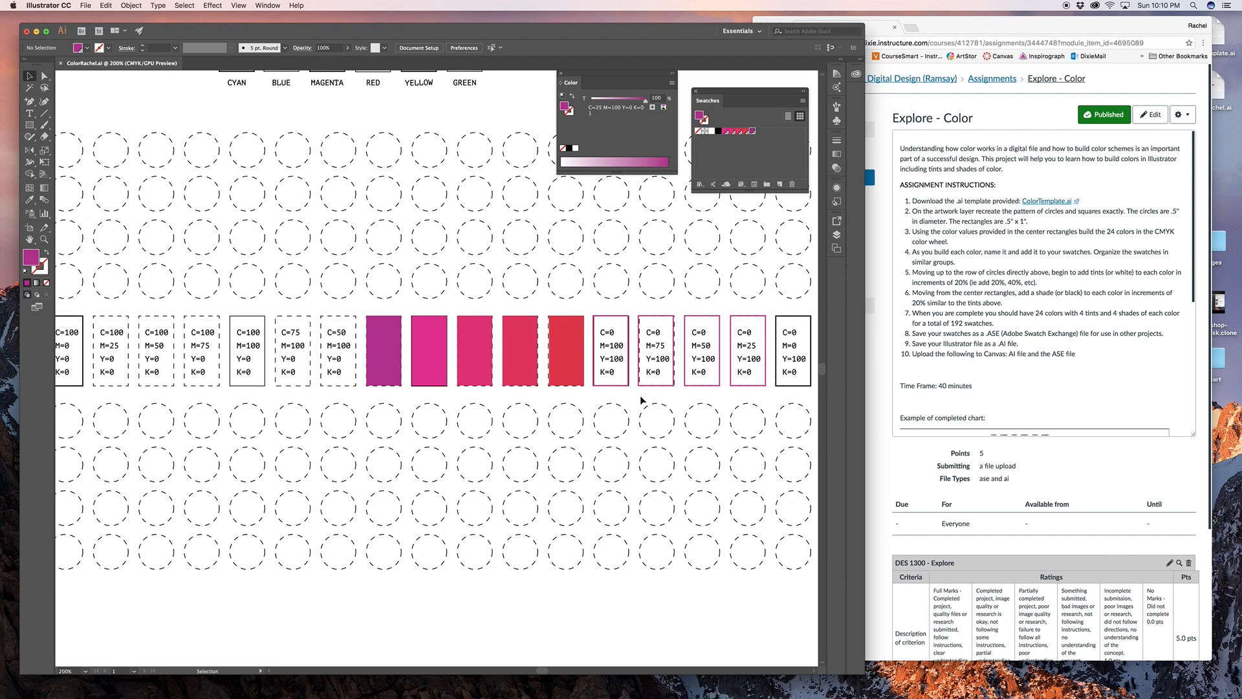
Step: Copy the purple rectangle to the start of the HUE/COLOR row, partly over its second cell, and deselect it
drag(536, 279, 541, 310)
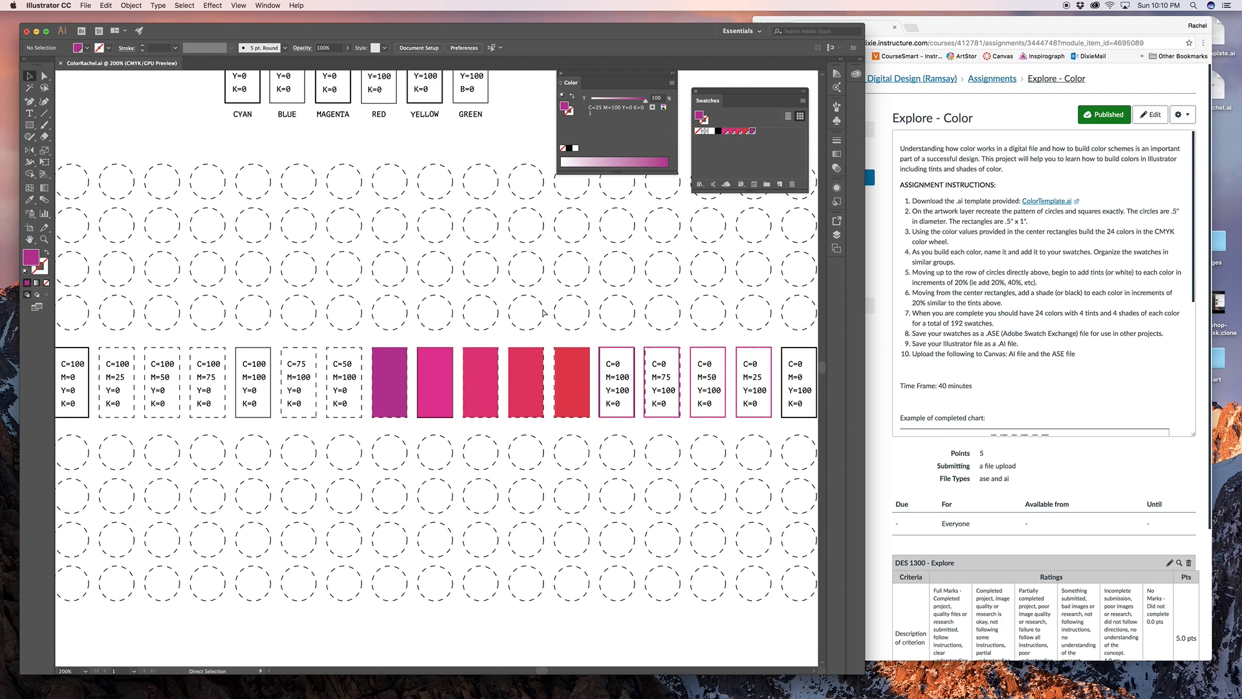
key(super+equal)
drag(432, 351, 686, 346)
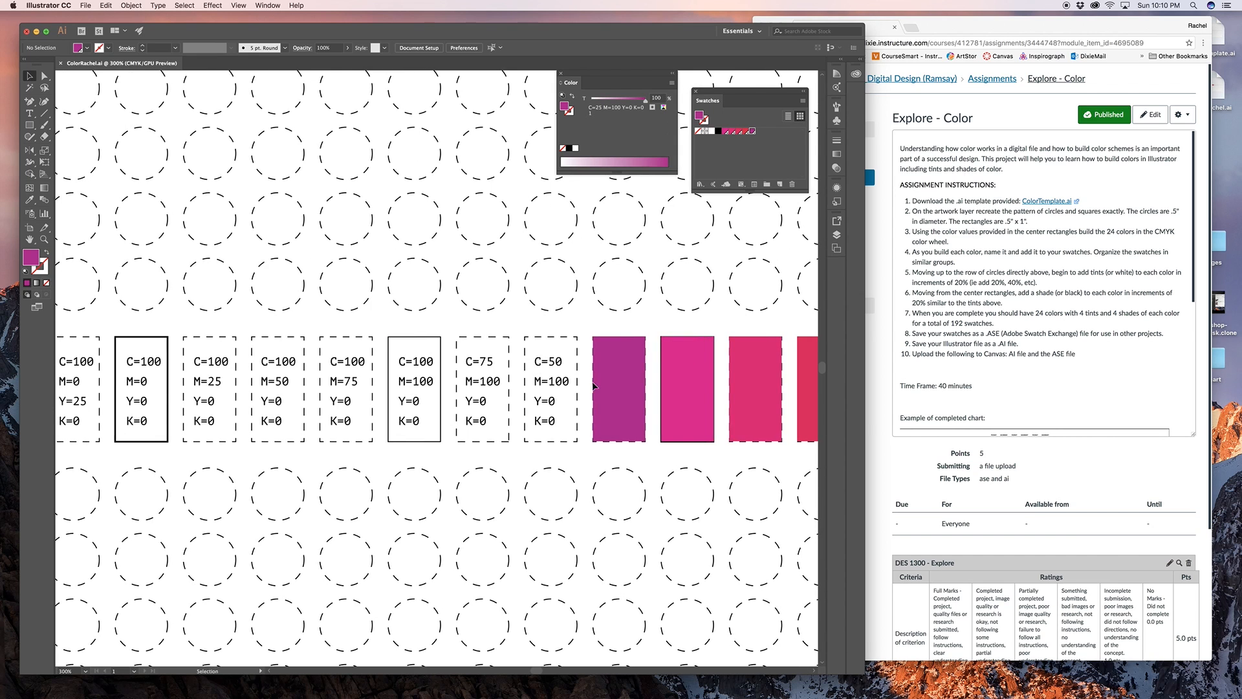
drag(616, 386, 481, 412)
click(419, 379)
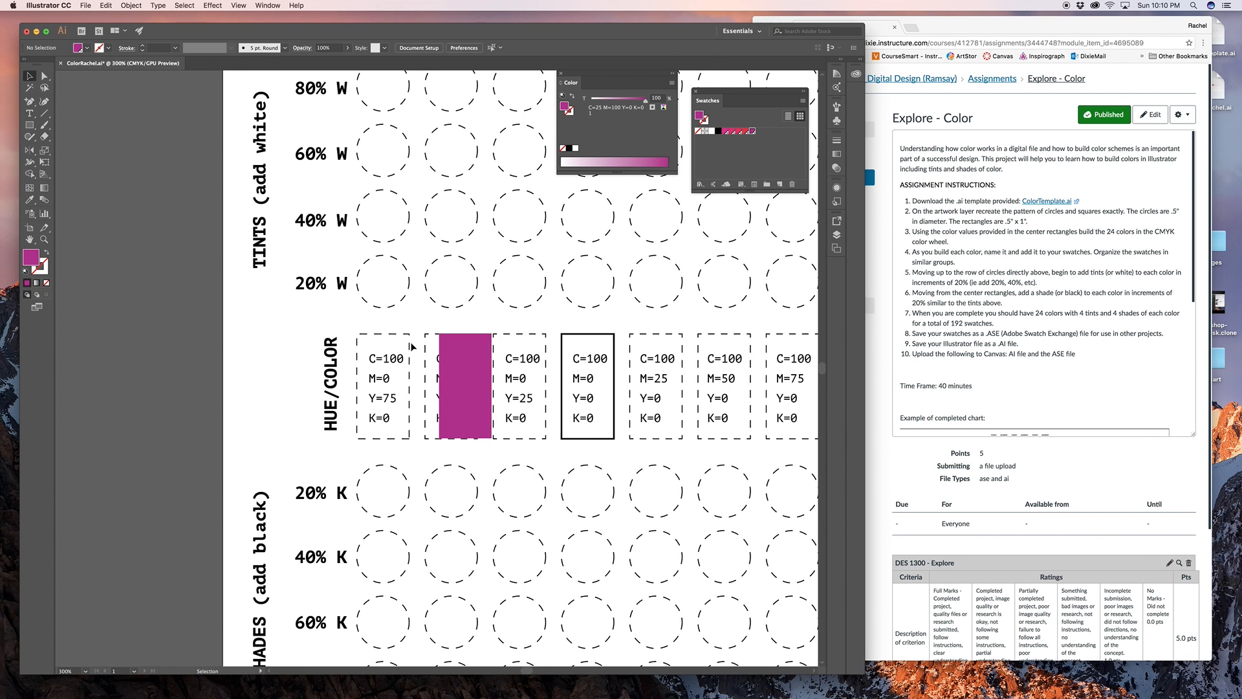
Step: Starting from the black swatch, mix the fill color C=100, M=0, Y=75, K=0 for the first HUE/COLOR cell
click(720, 132)
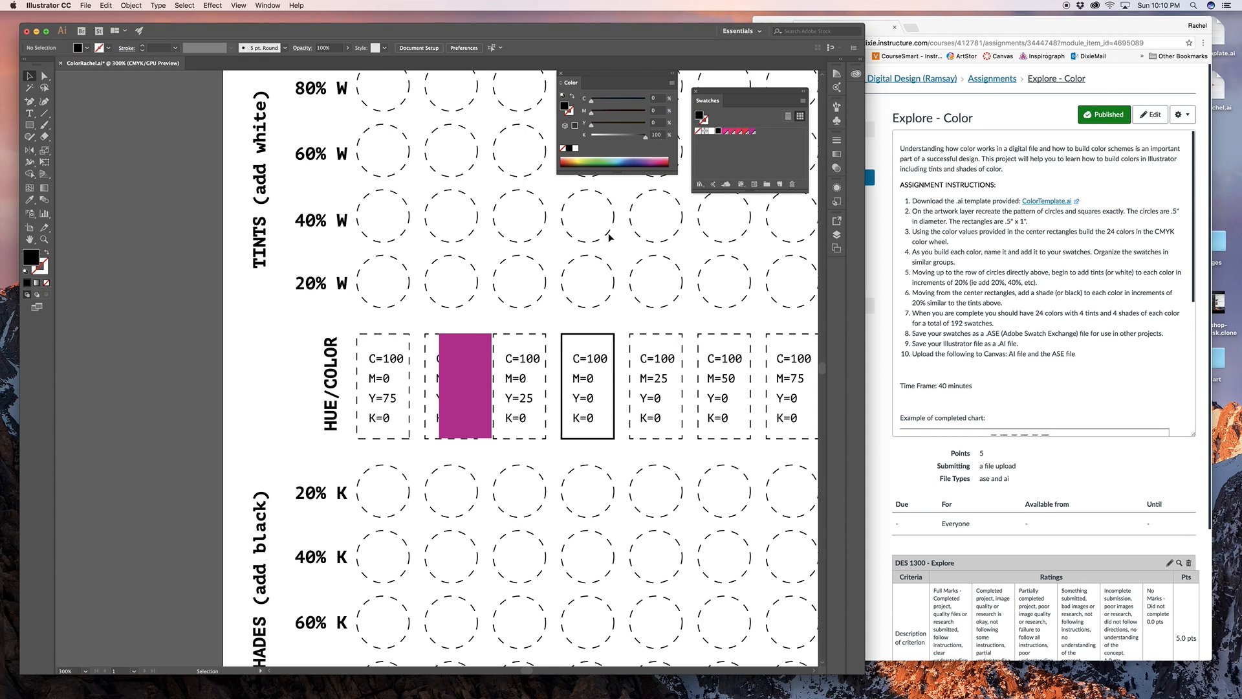
click(655, 98)
text(1)
key(Tab)
key(Tab)
text(75)
key(Tab)
text(0)
key(Return)
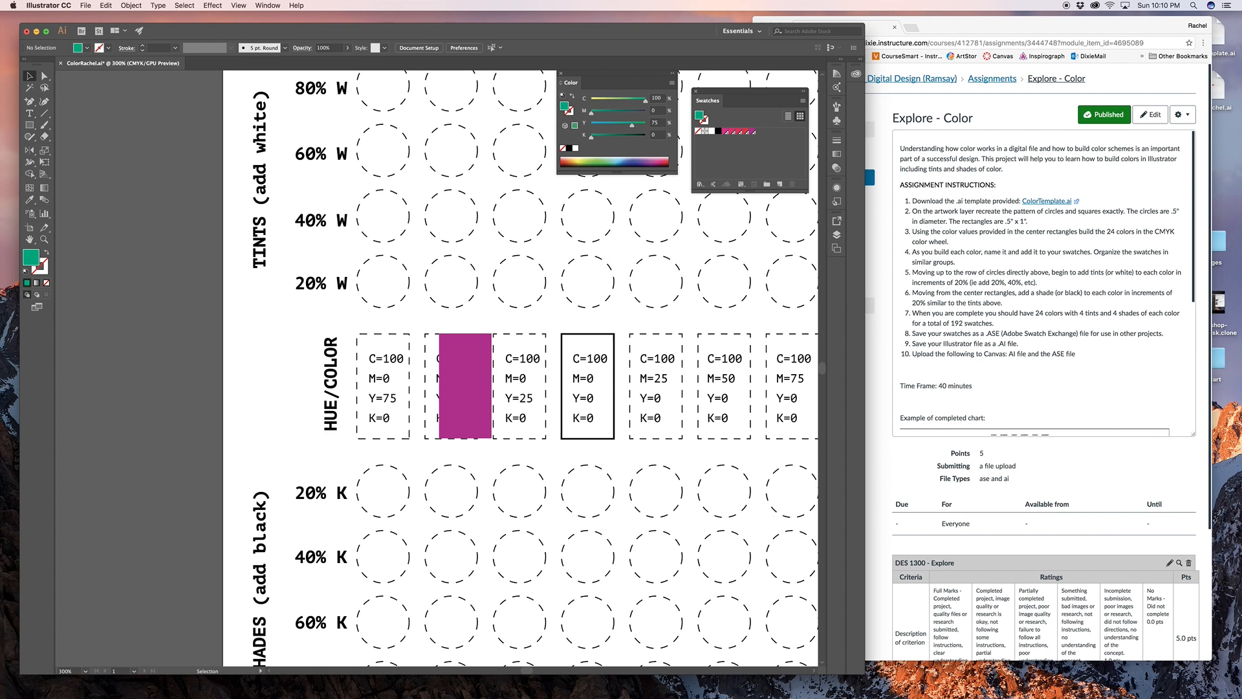
Step: Add the mixed green to the swatches as a spot color named "C=100 M=0 Y=75 K=0"
drag(560, 110, 760, 132)
double_click(759, 132)
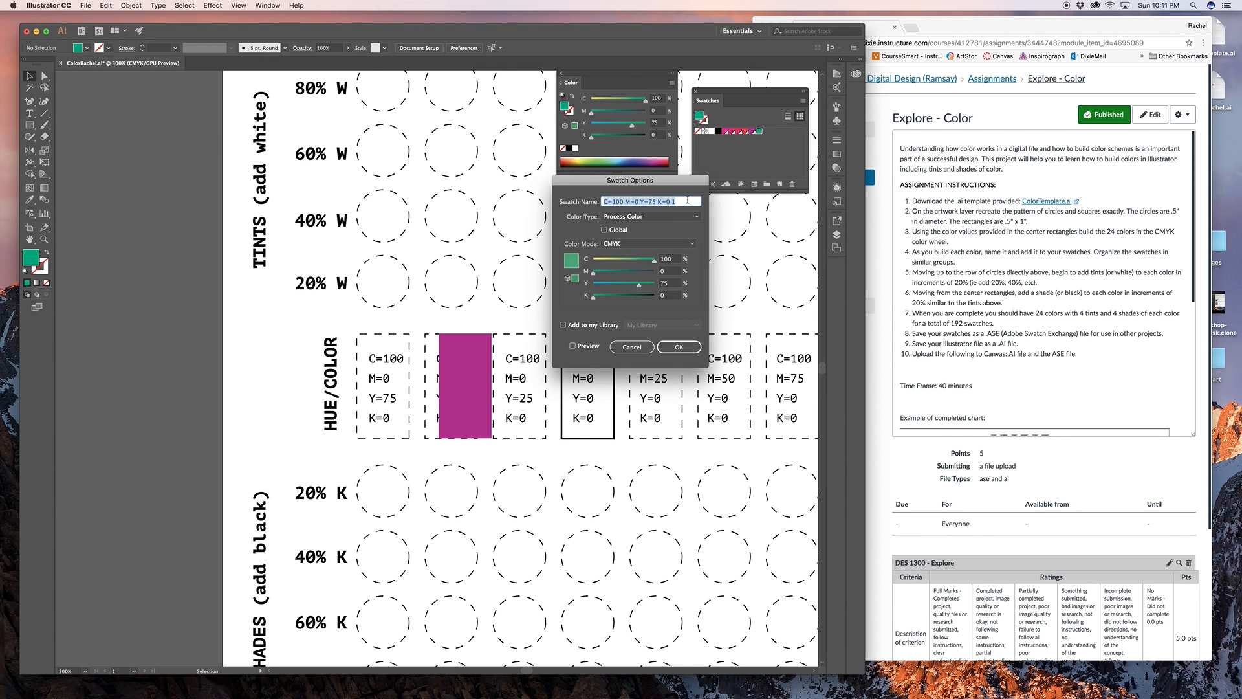
click(684, 202)
click(651, 216)
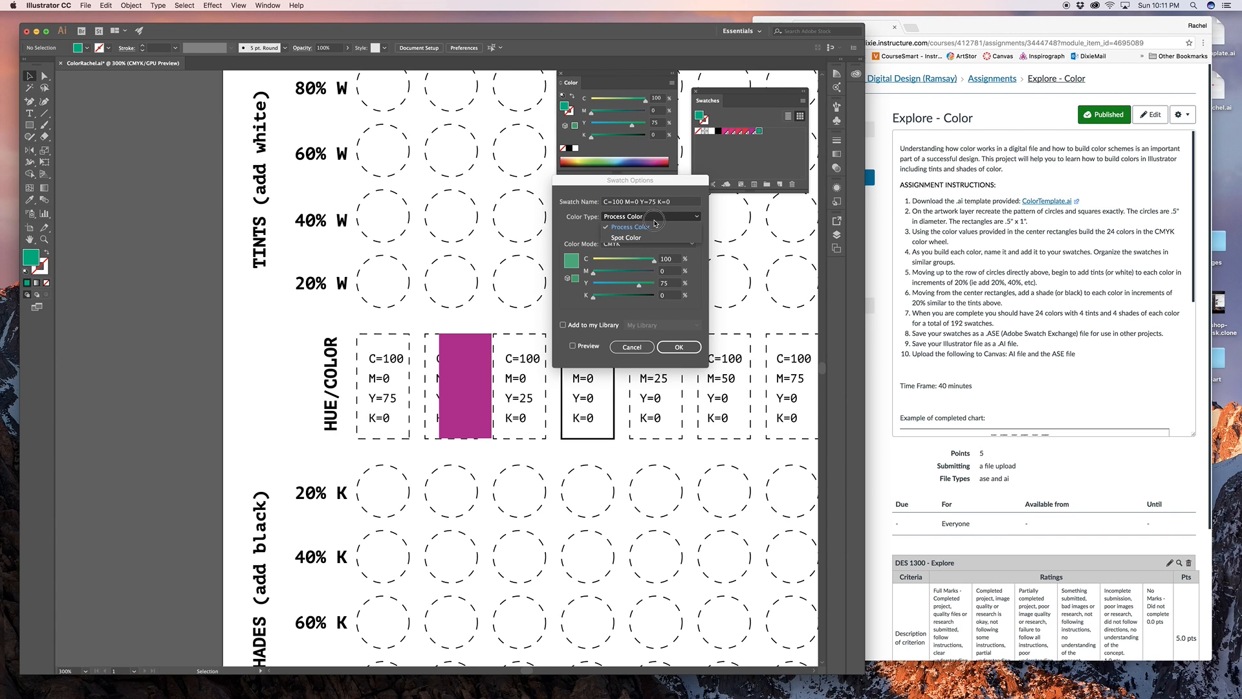
click(634, 231)
click(675, 346)
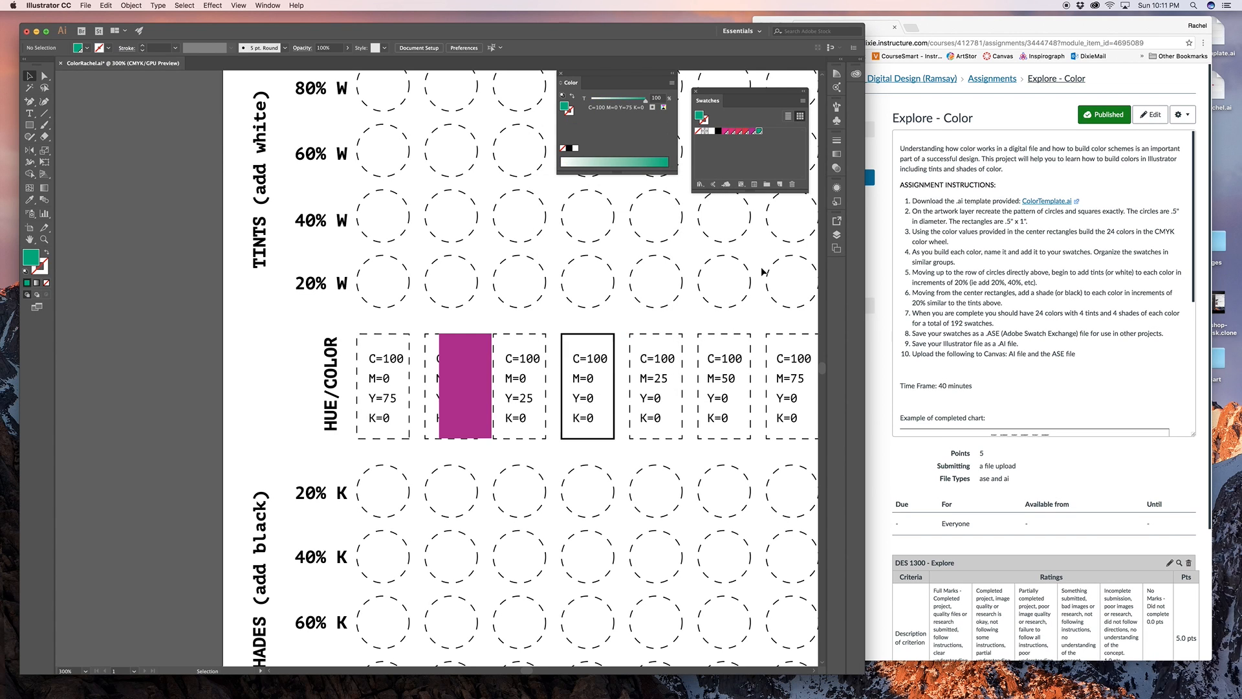
Step: Fill the purple rectangle with the C=100 M=0 Y=75 K=0 swatch and move it onto the first HUE/COLOR cell
click(475, 412)
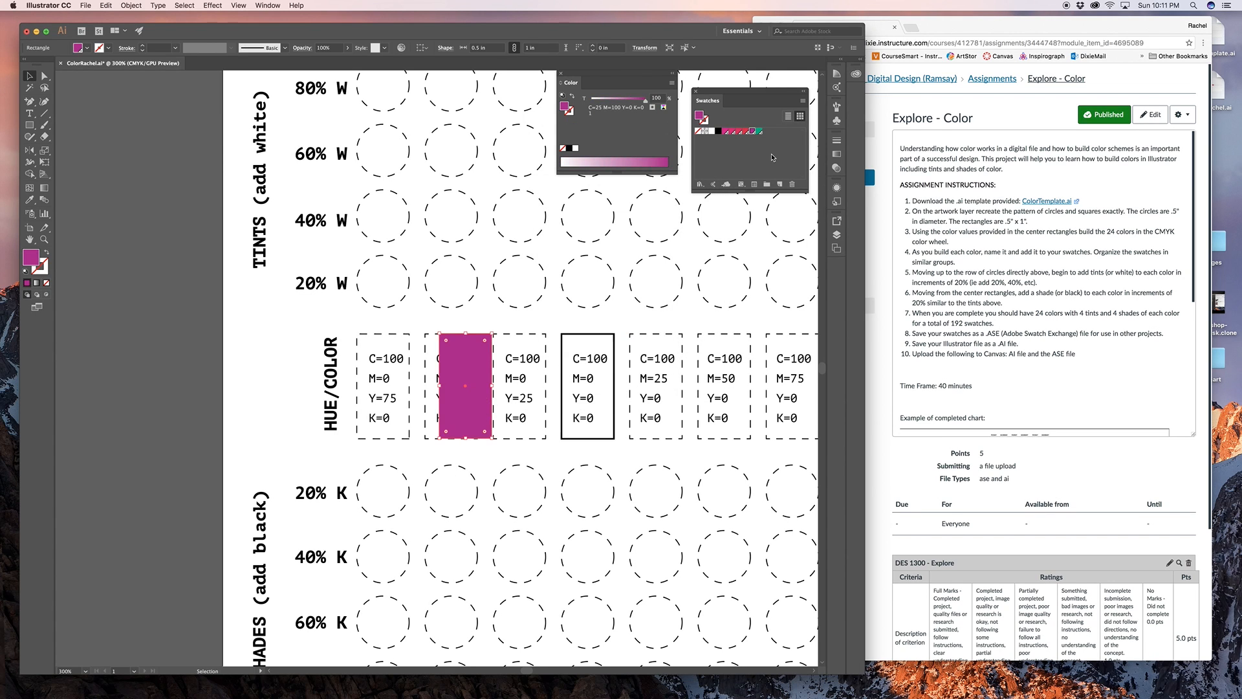
click(758, 131)
drag(486, 387, 402, 387)
click(297, 406)
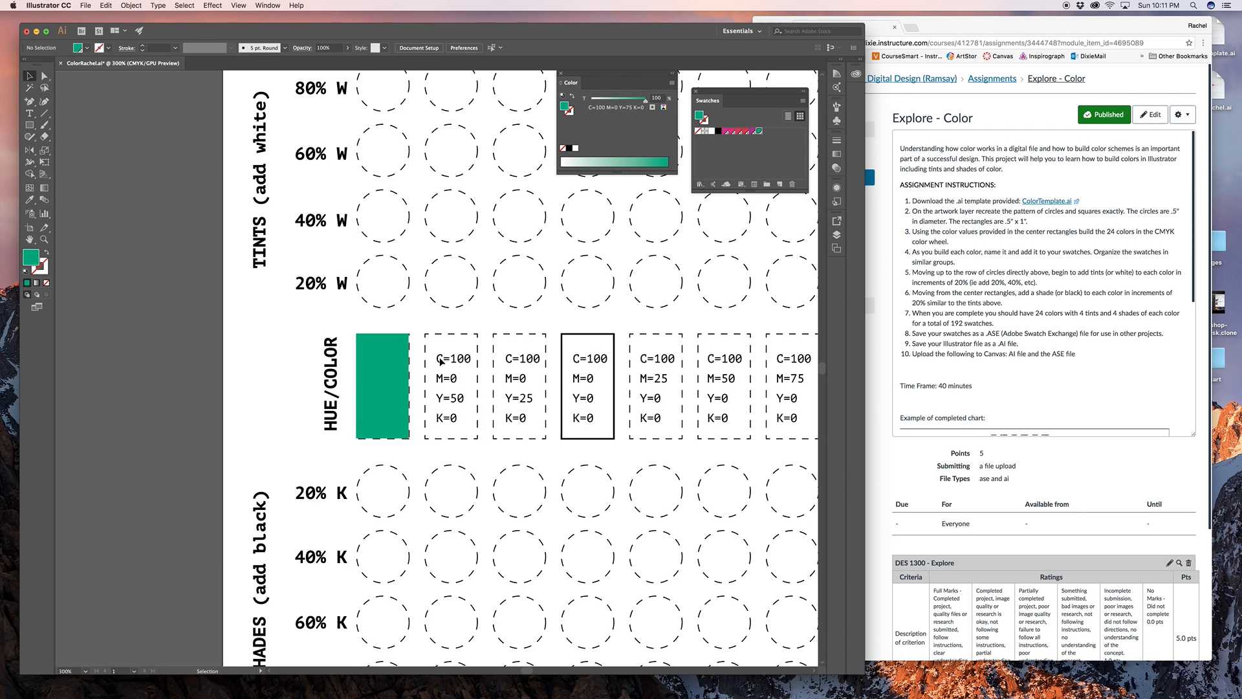
Step: Look over the tint circles above and the shade circles below the HUE/COLOR row
scroll(431, 386, up, 1)
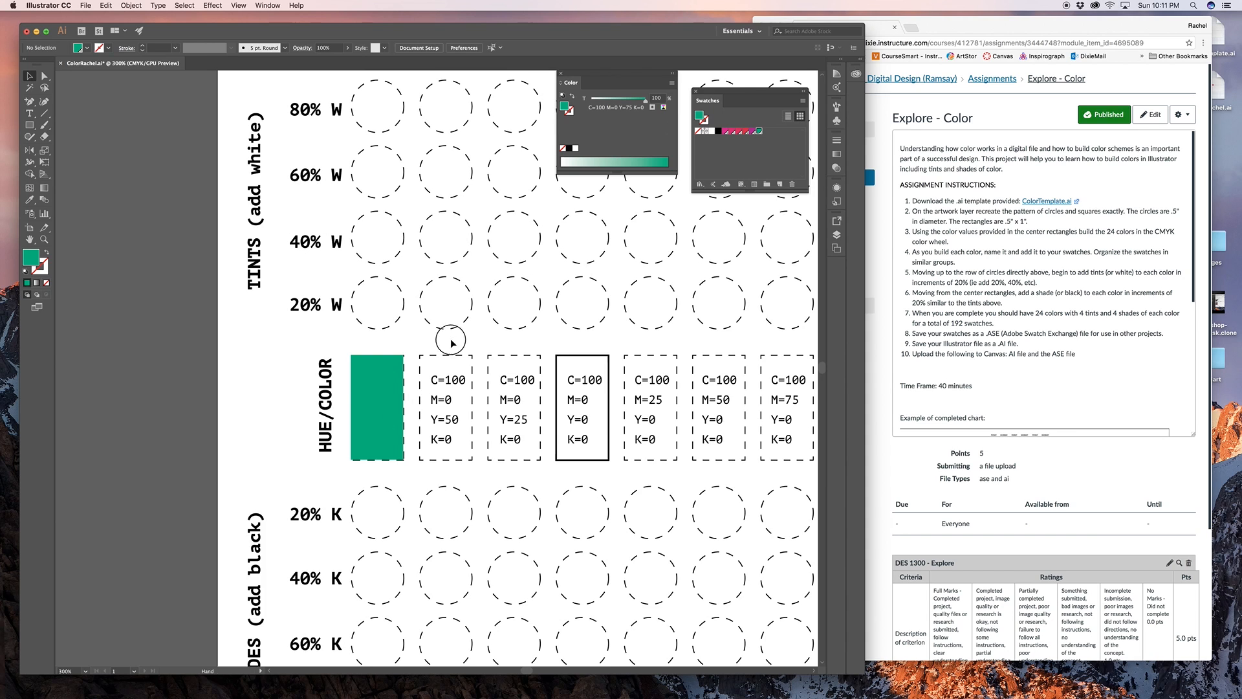
scroll(448, 389, up, 3)
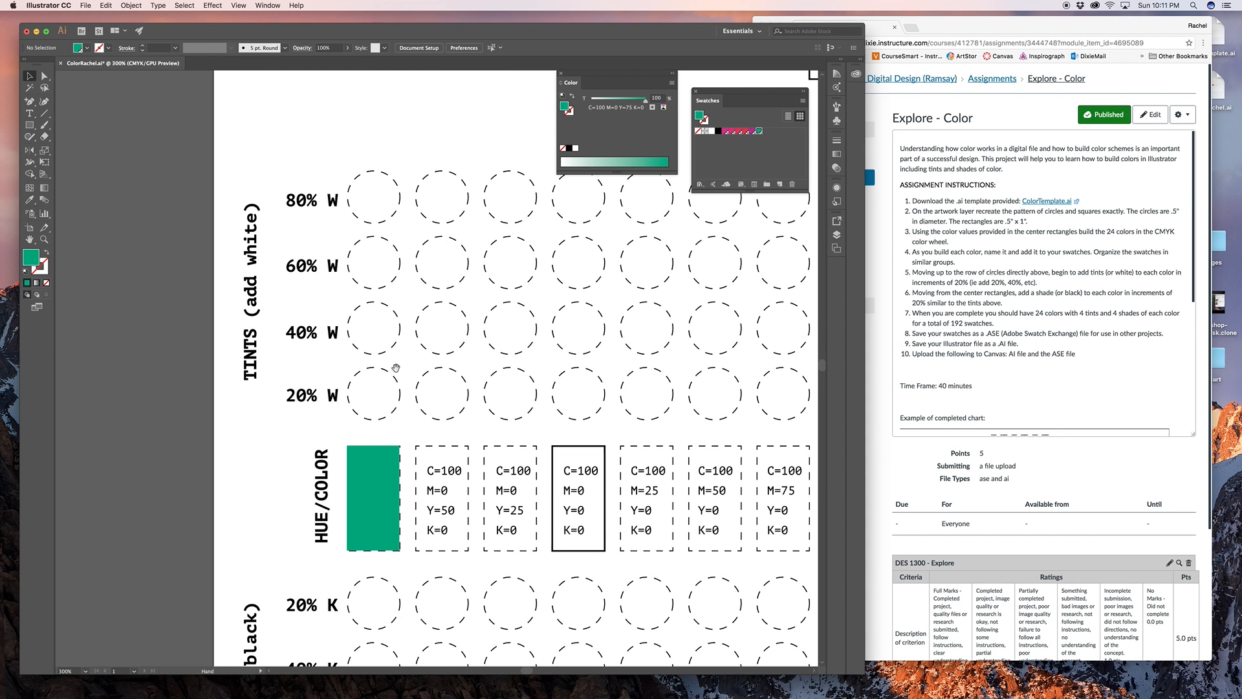
scroll(396, 368, down, 4)
scroll(422, 401, down, 5)
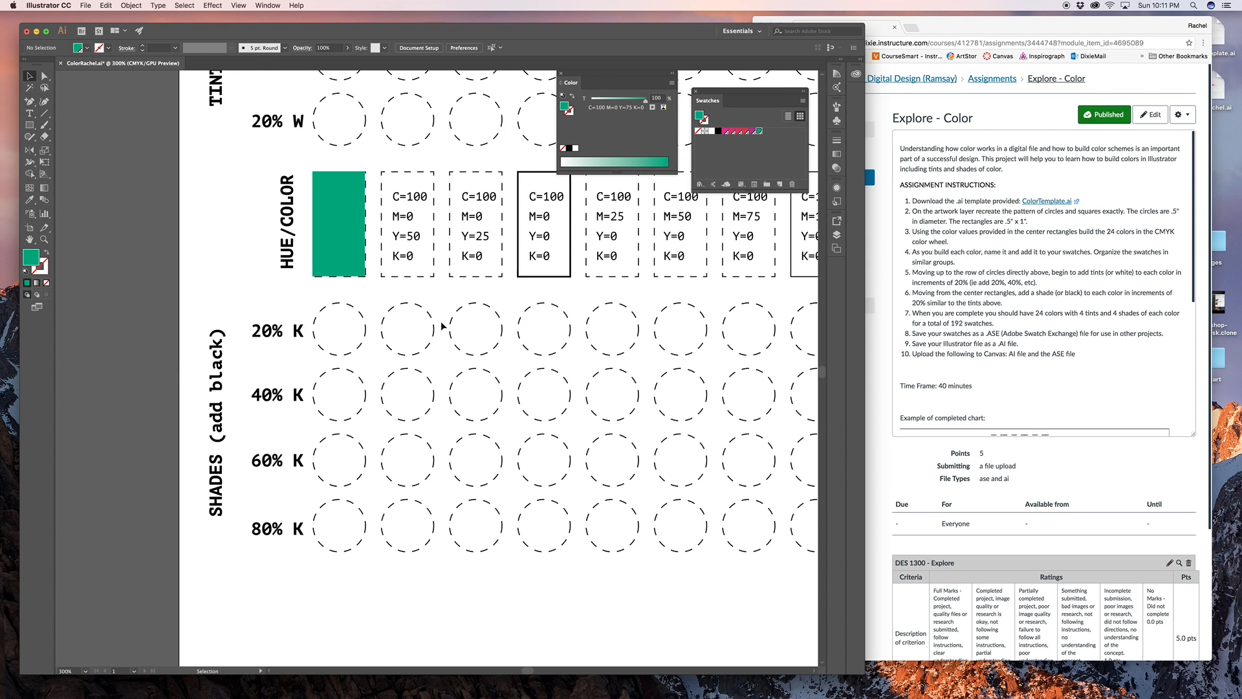
scroll(442, 326, up, 8)
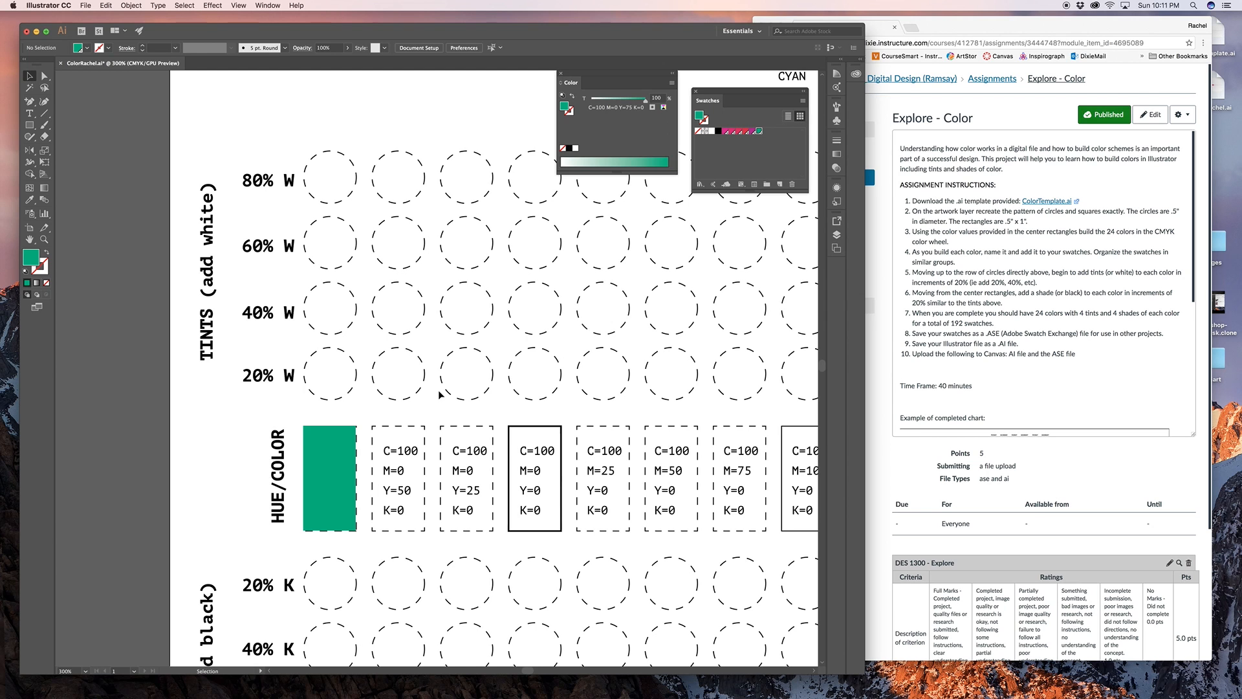
scroll(338, 473, left, 1)
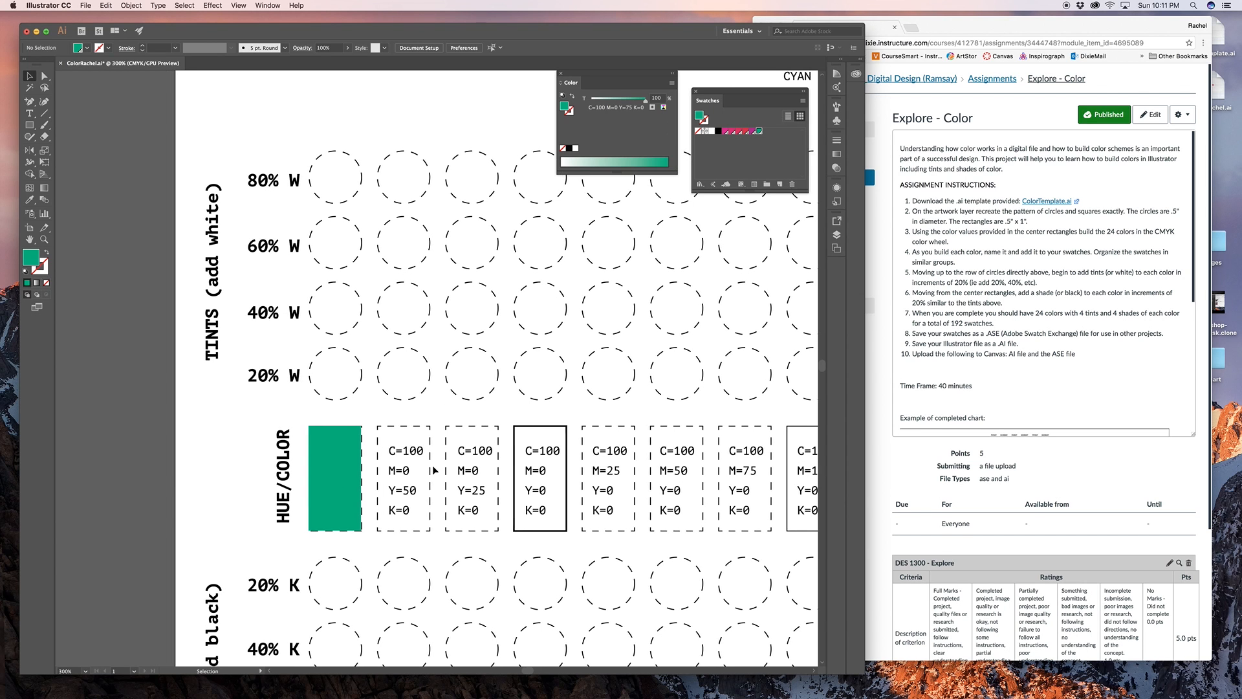
drag(396, 485, 345, 512)
drag(412, 450, 388, 476)
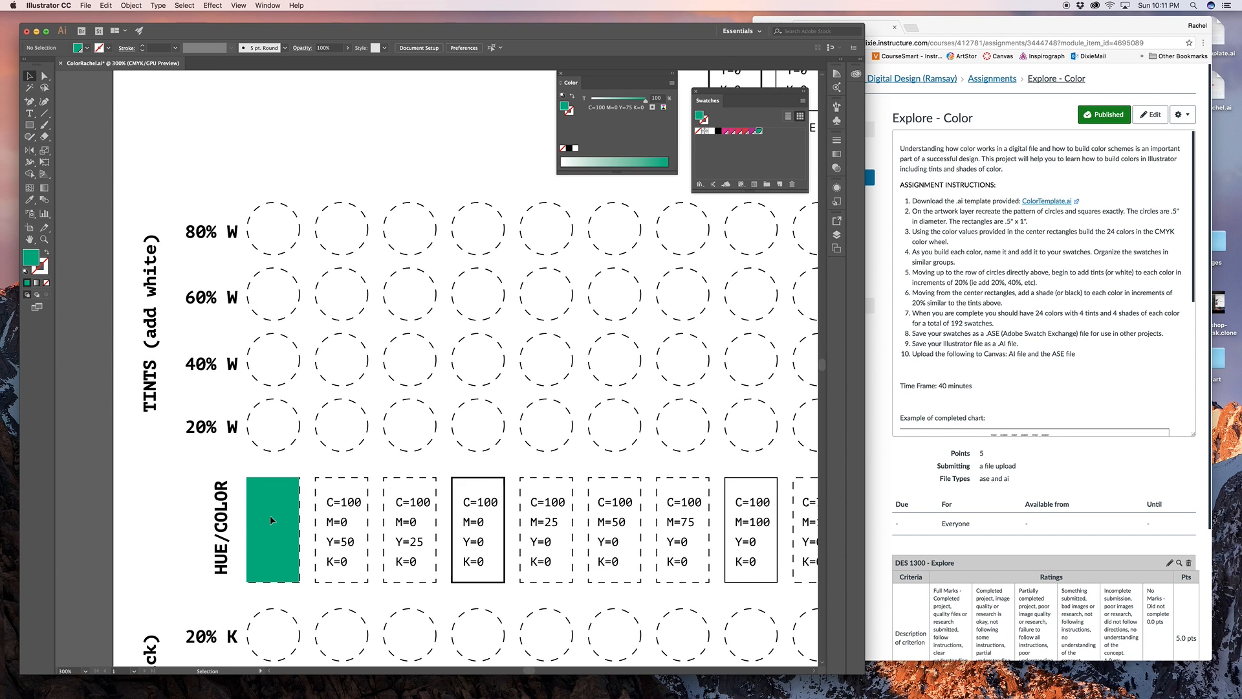
Step: Place two test copies of the green rectangle over the 60% W and 40% W rows and lower the first copy's opacity to 51%
drag(275, 520, 357, 344)
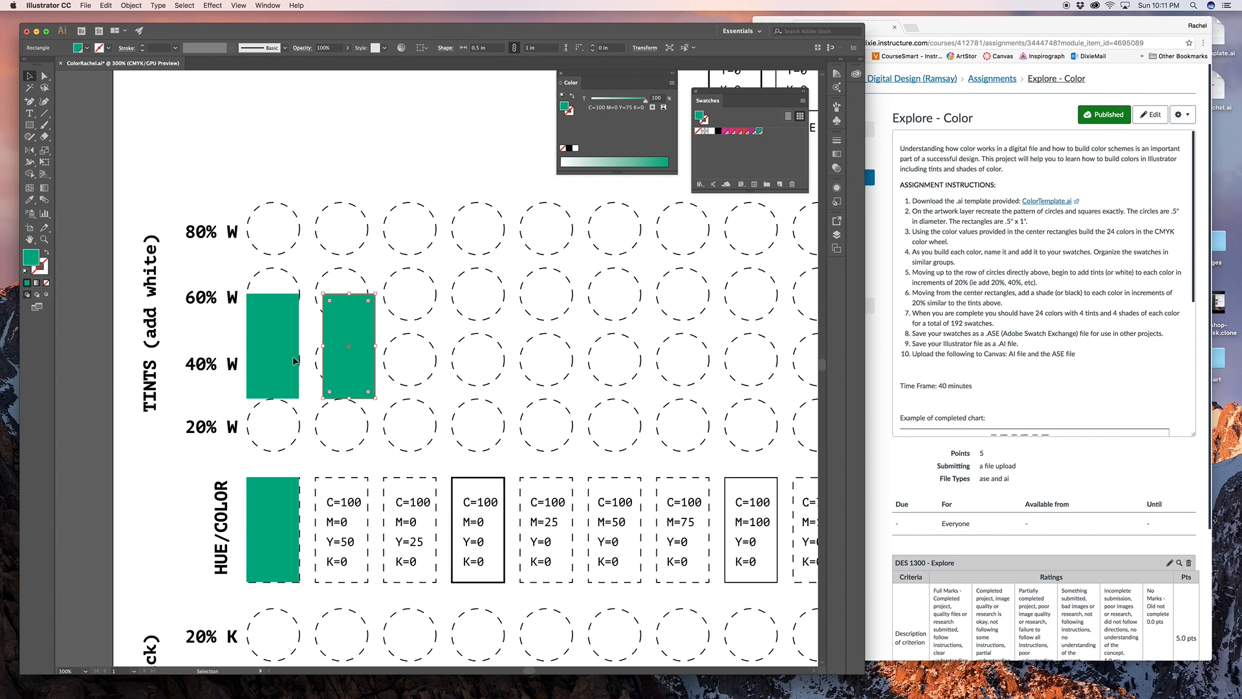
click(283, 348)
click(347, 48)
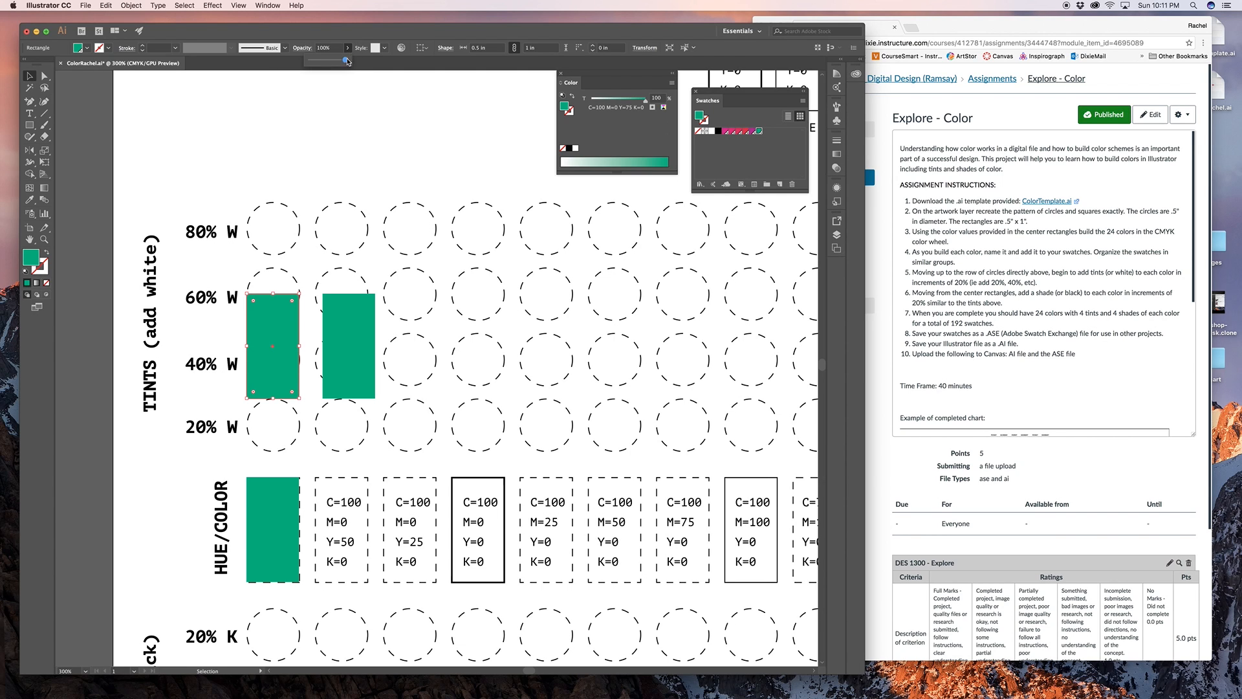
drag(347, 60, 328, 62)
click(338, 116)
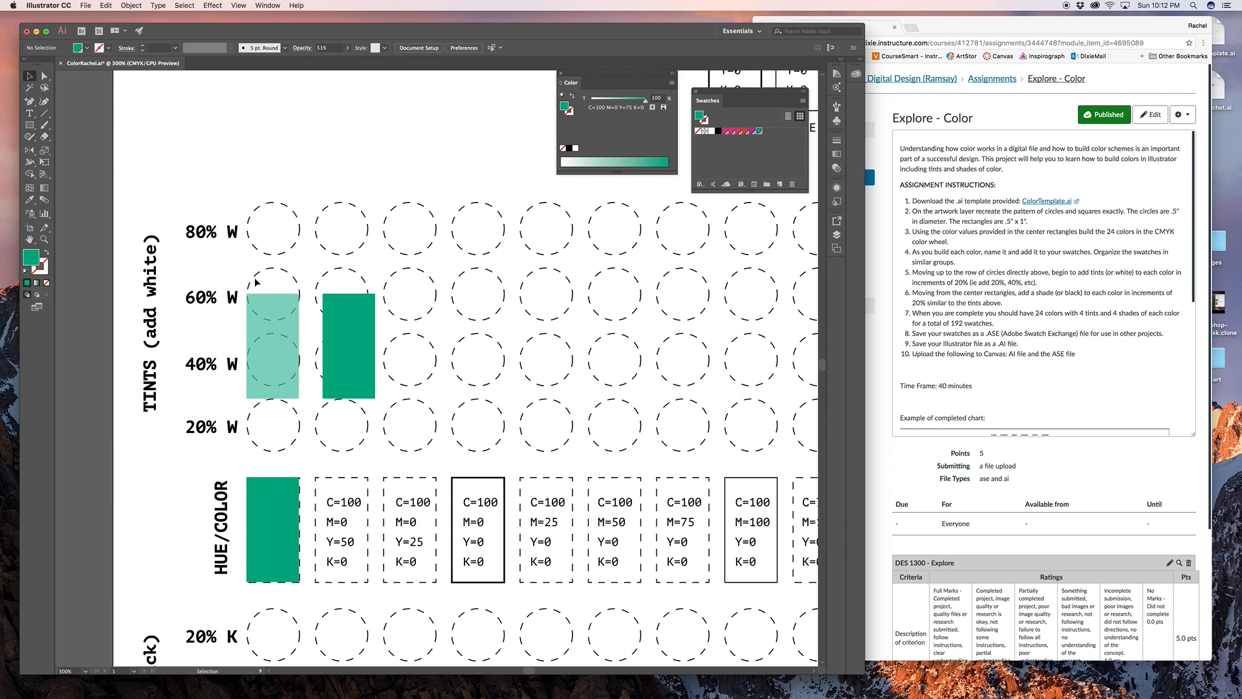
Step: Reduce the second test copy's spot color tint to 51% for comparison with the transparent copy
click(348, 318)
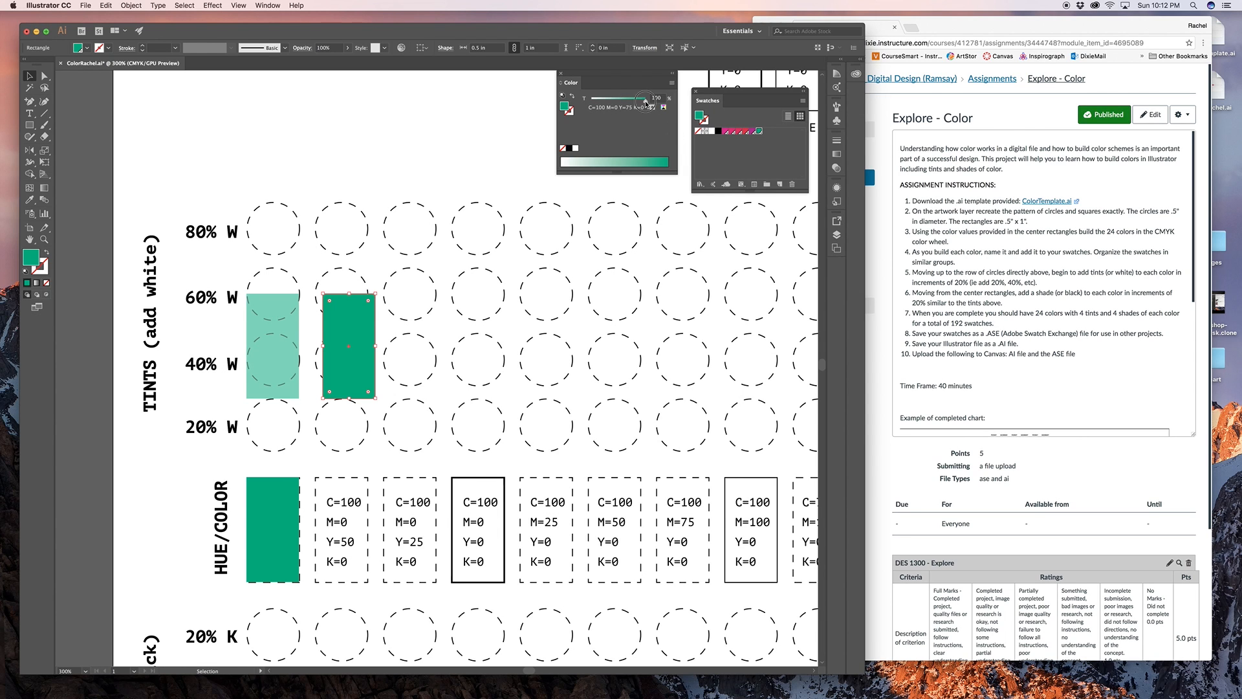
drag(645, 102, 619, 102)
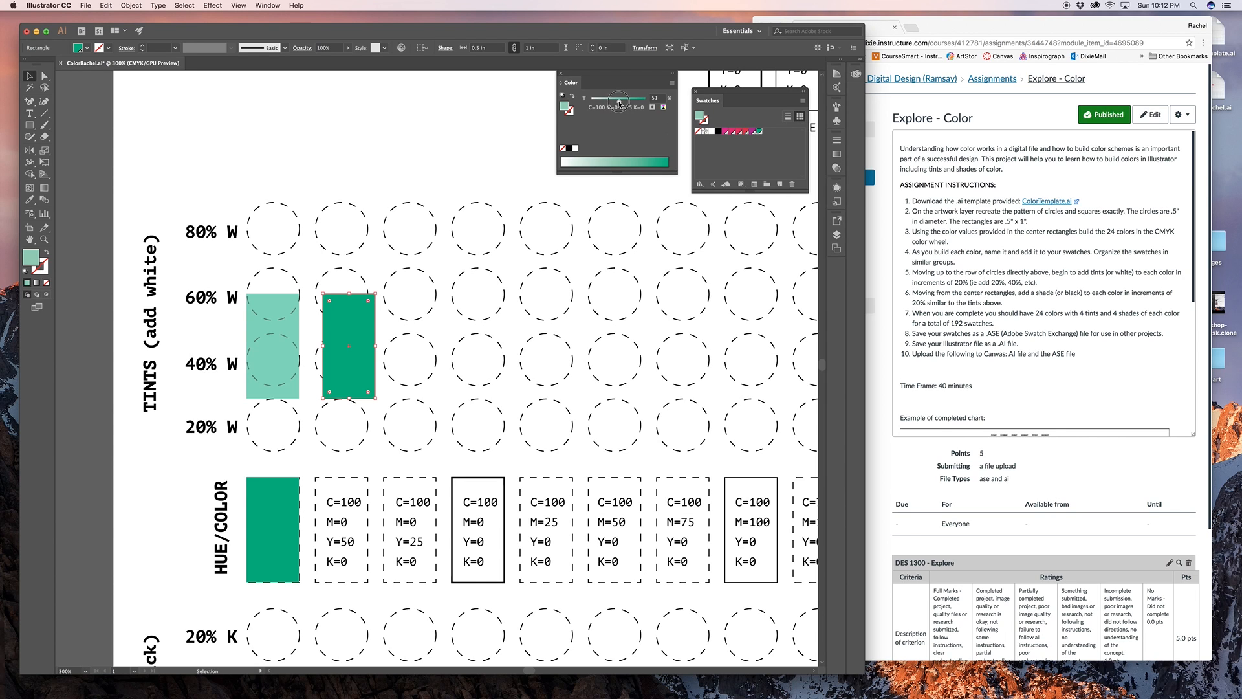
click(425, 175)
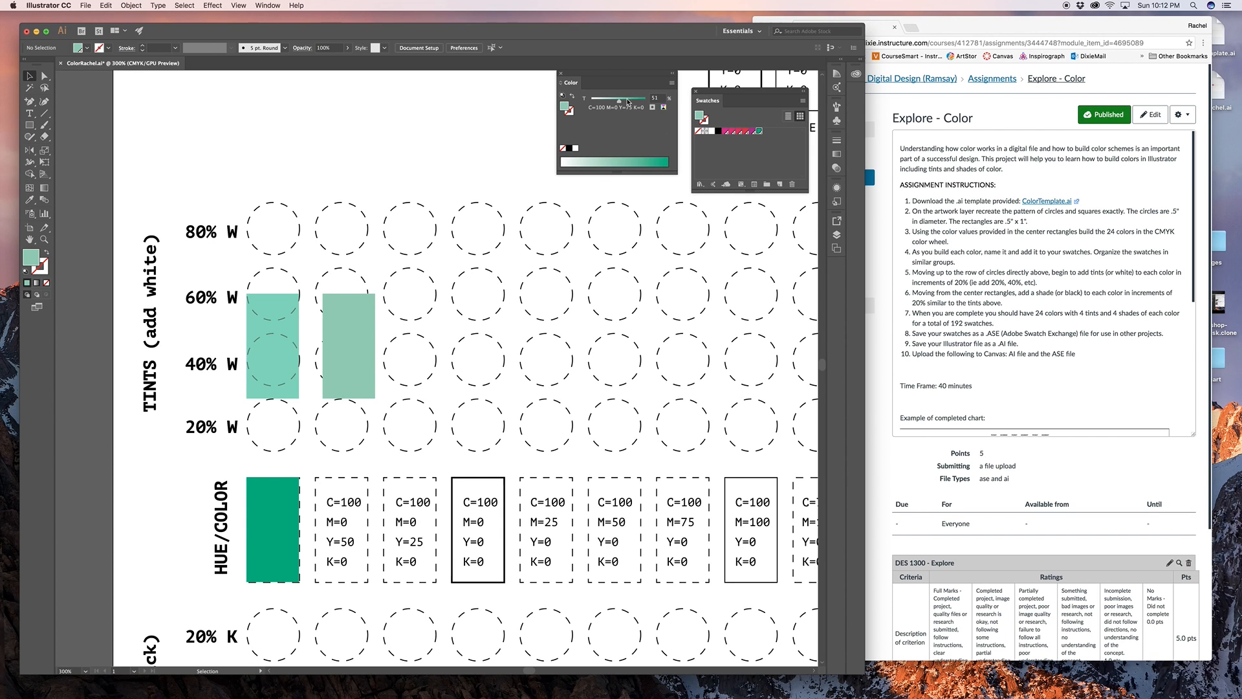
Step: Change the C=100 M=0 Y=75 K=0 swatch's color type to Process Color
double_click(759, 131)
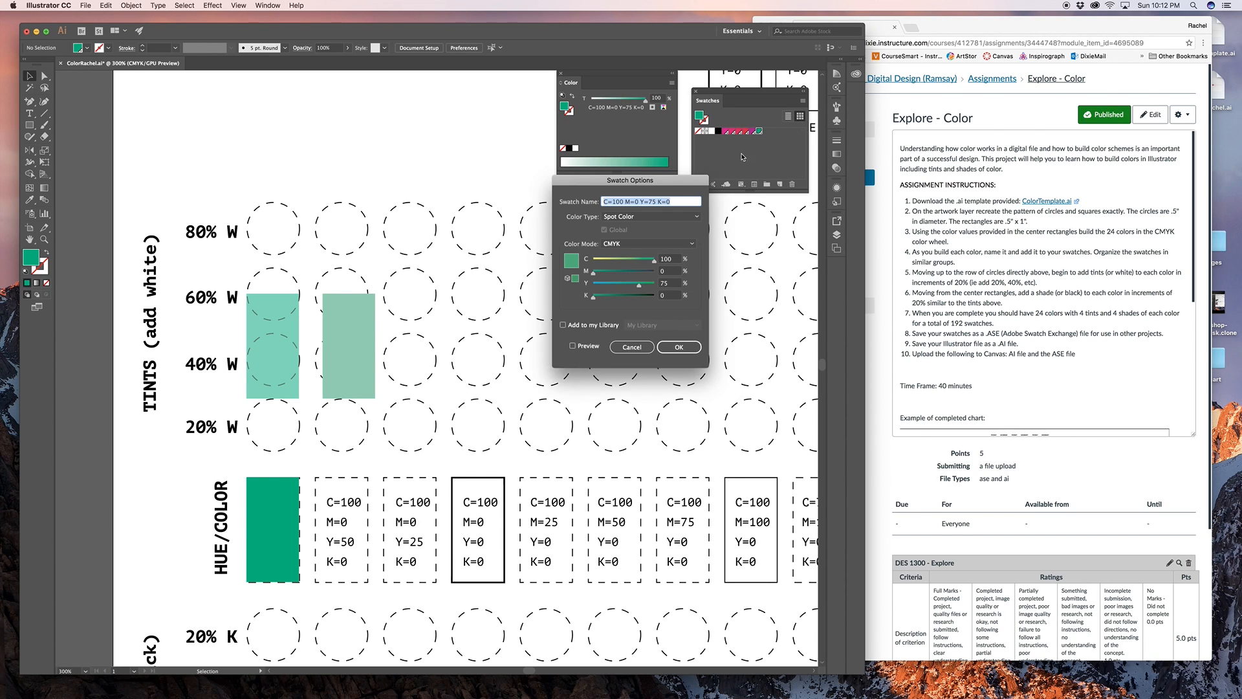
click(638, 217)
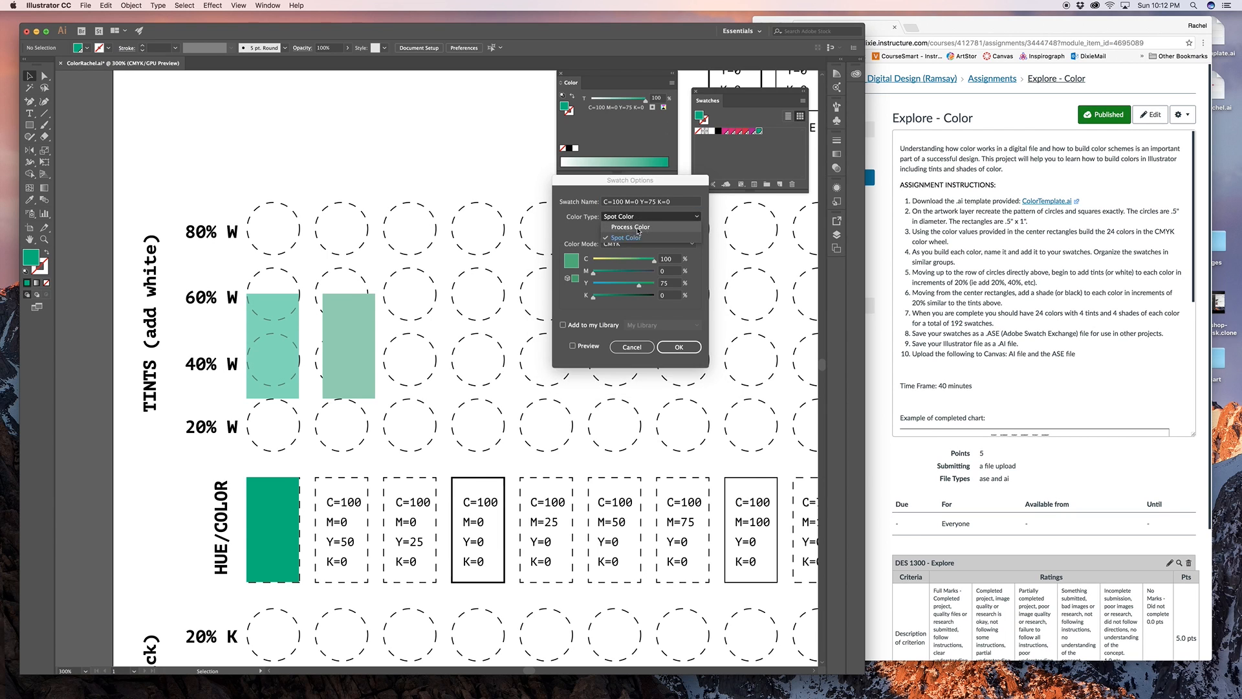
click(633, 227)
click(677, 346)
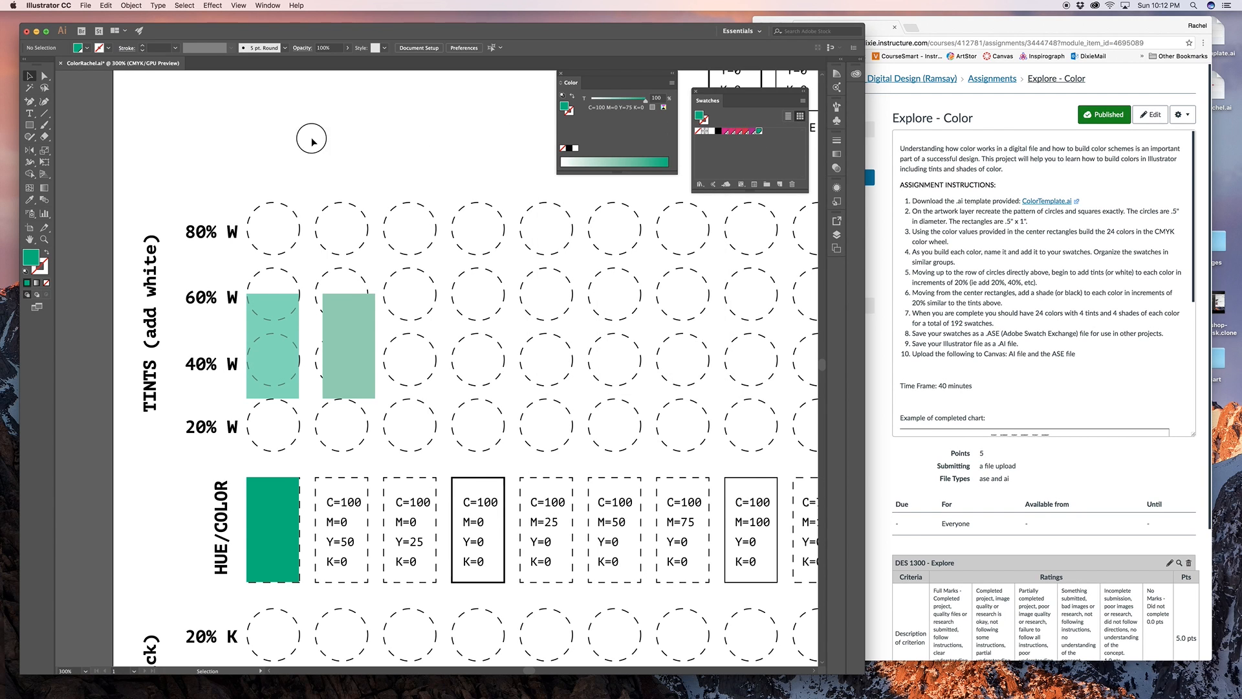
Step: Check the tinted test copy and the green swatch's color type and Global options
click(375, 315)
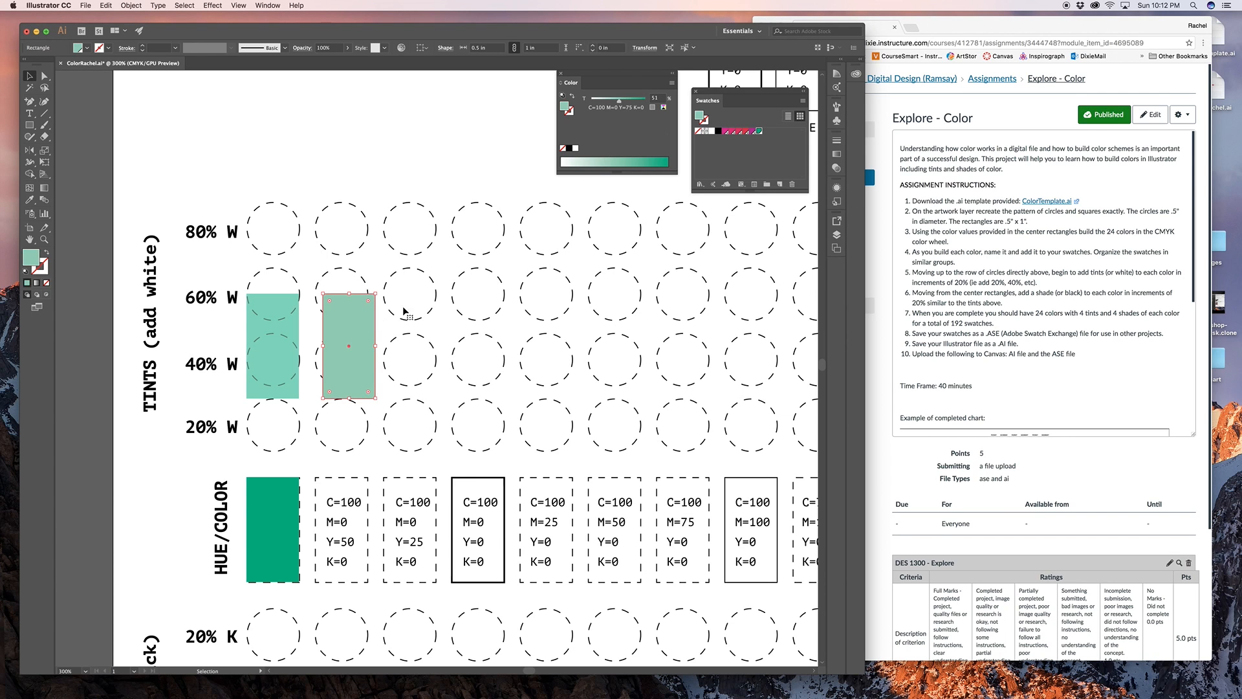
click(431, 172)
double_click(759, 132)
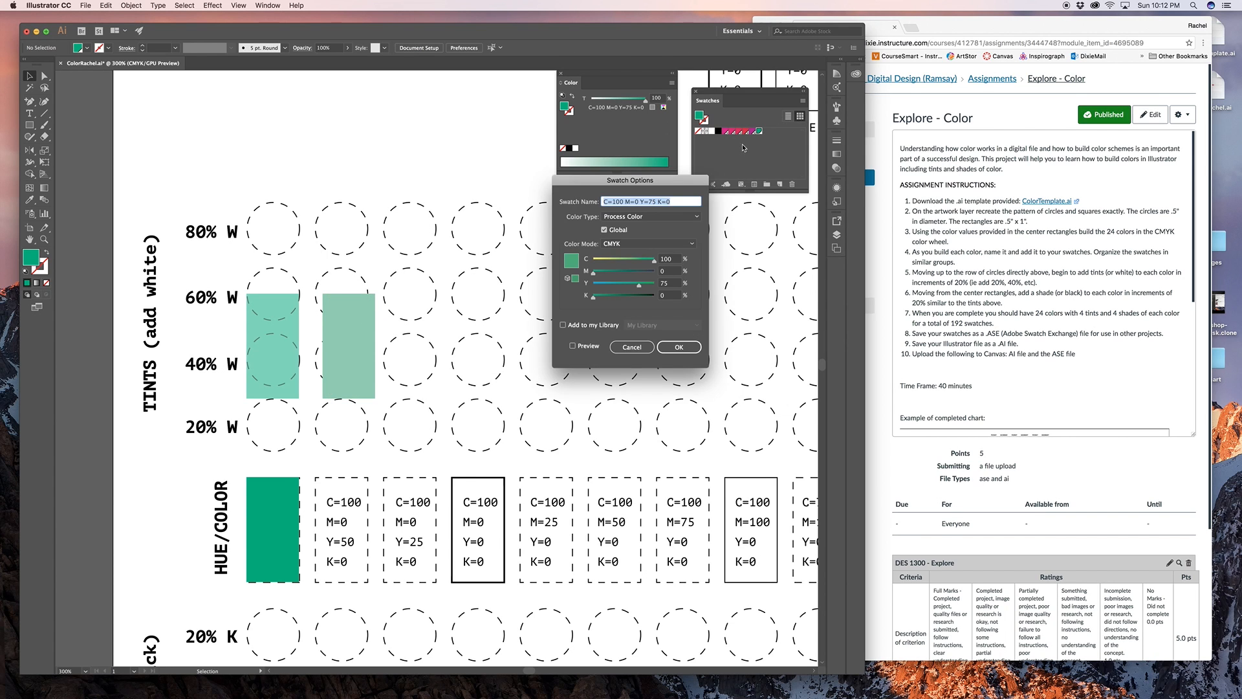
click(634, 217)
click(557, 223)
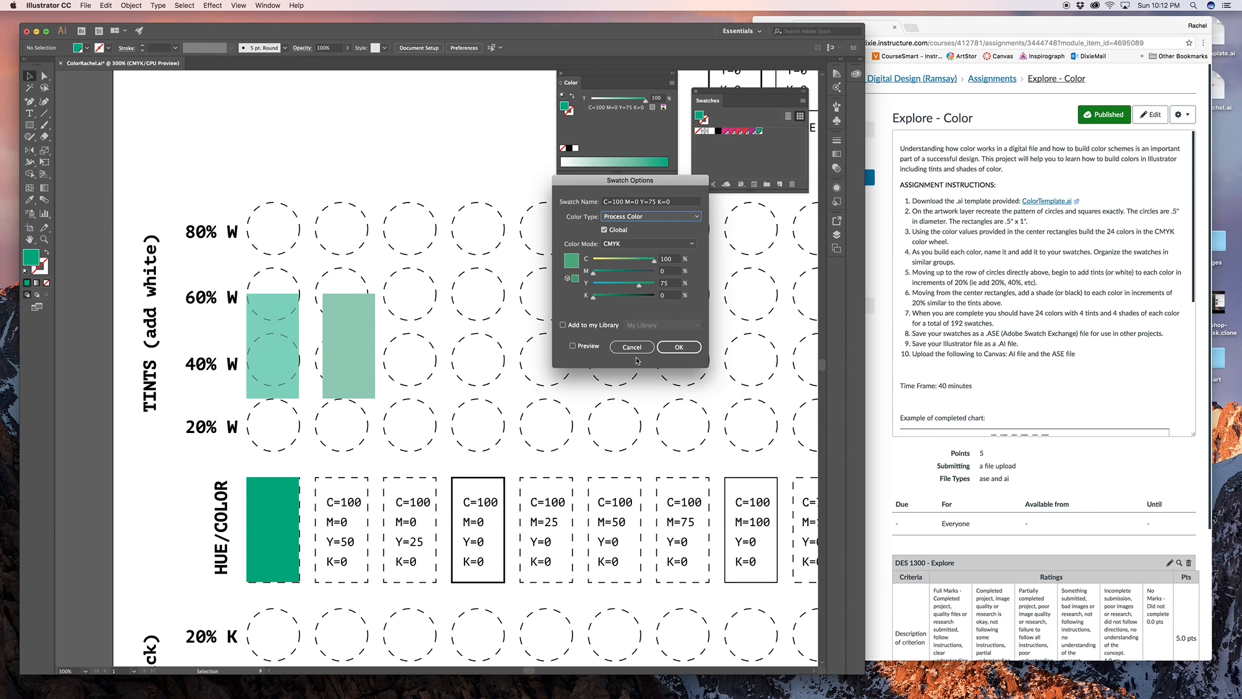
click(679, 346)
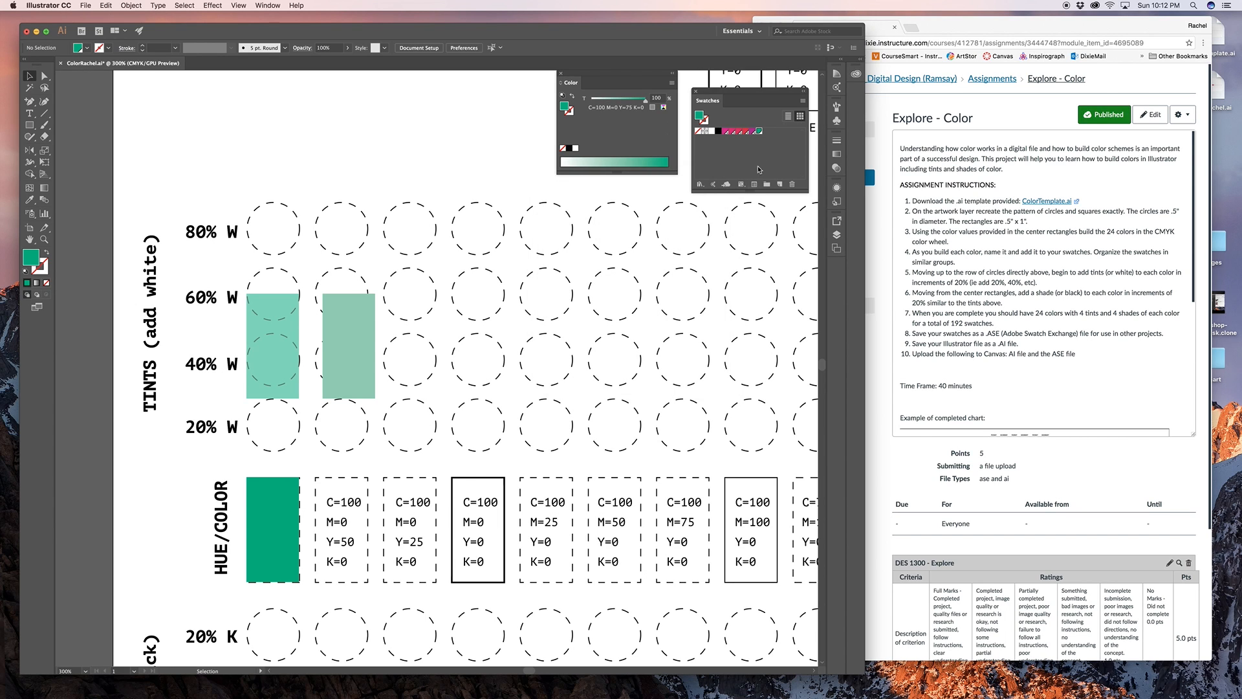
Step: Set the C=100 M=0 Y=75 K=0 swatch's color type back to Spot Color
double_click(760, 133)
click(638, 217)
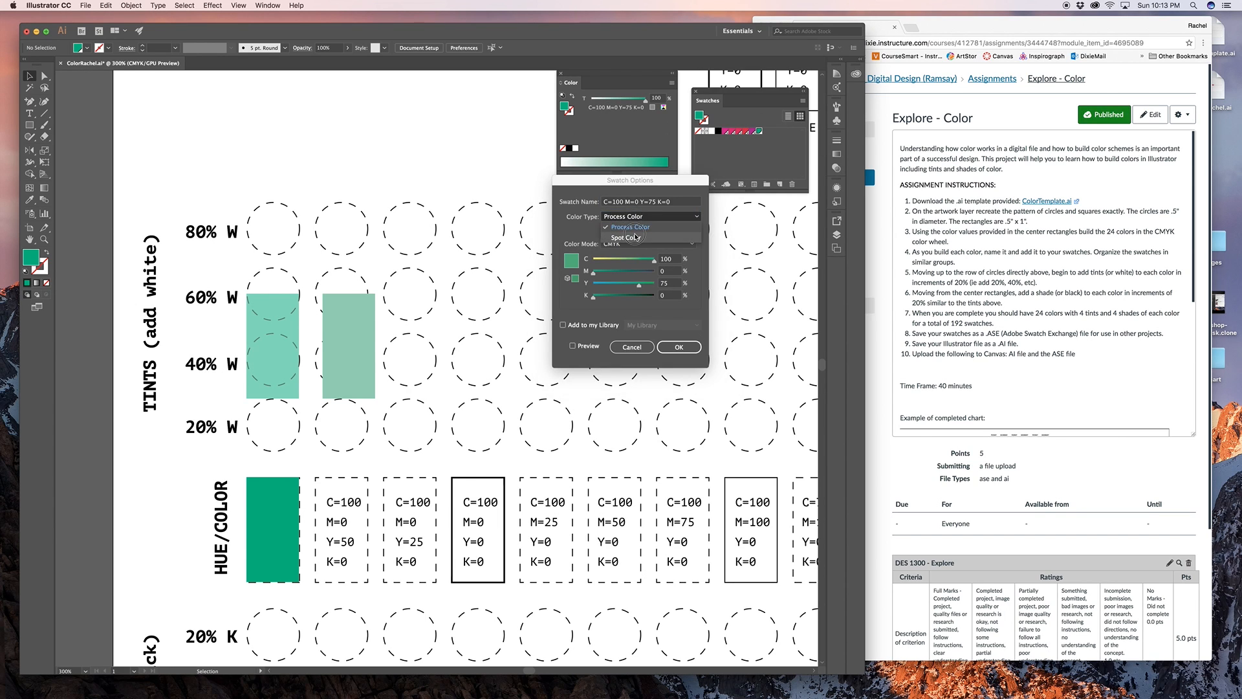
click(637, 237)
click(679, 347)
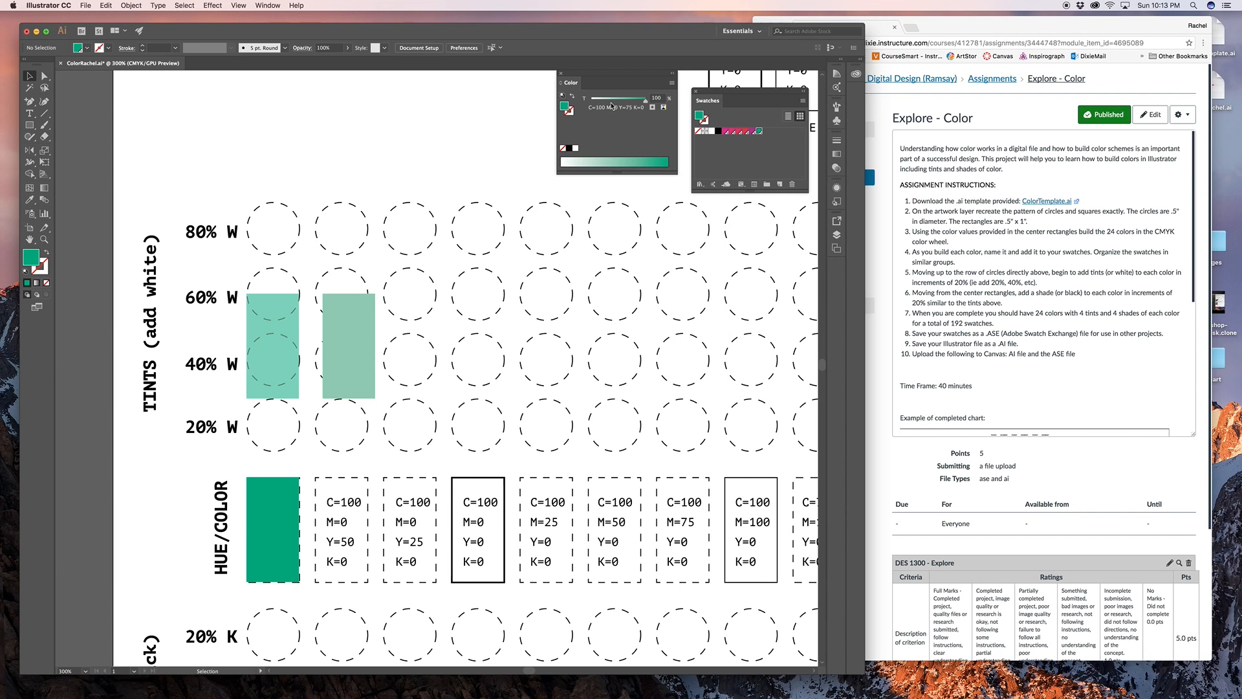
Step: Copy the green rectangle across the second and third HUE/COLOR cells and, starting from black, fill the copy with C=100, M=0, Y=50, K=0
alt+drag(282, 539, 396, 540)
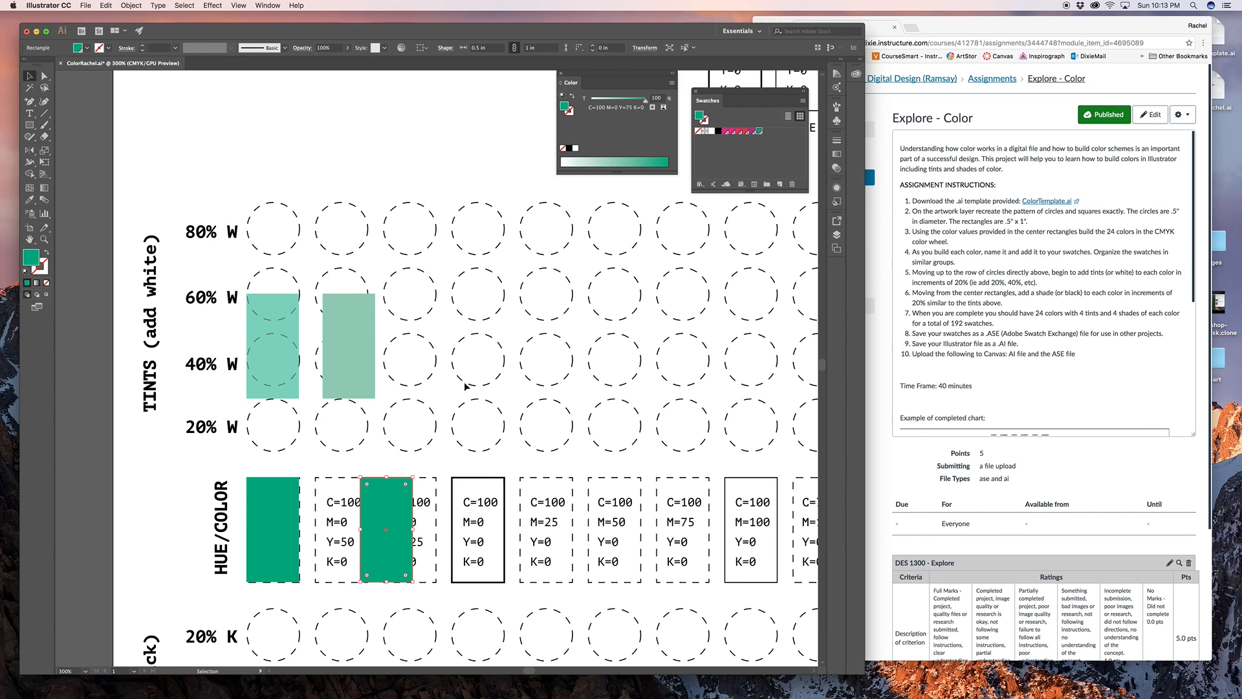
click(718, 131)
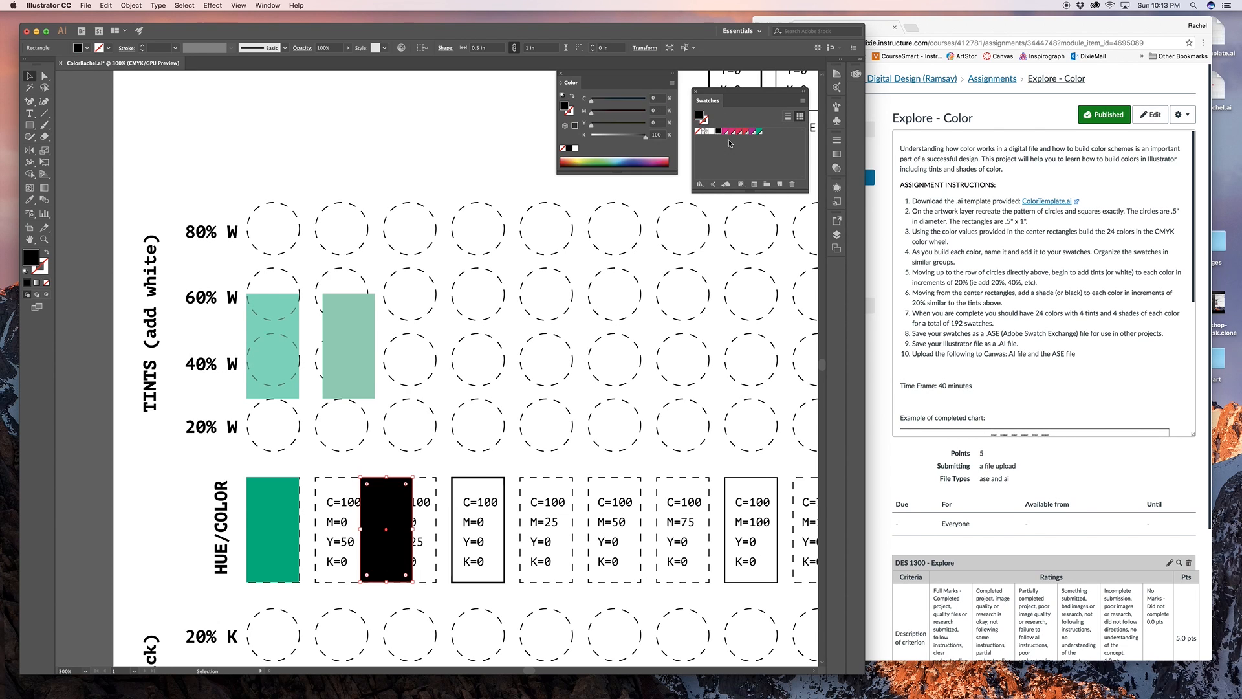
click(659, 99)
text(100)
key(Tab)
key(Tab)
text(50)
key(Tab)
text(0)
key(Return)
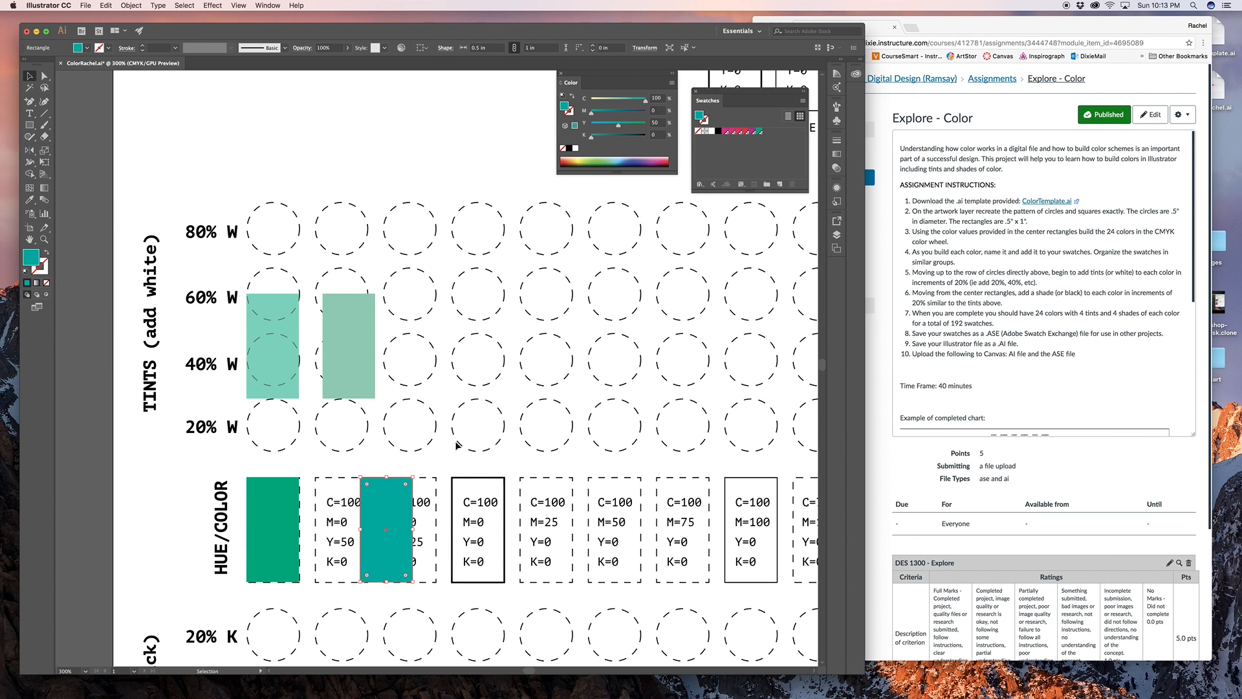
Step: Add the teal fill color to the swatches
click(456, 445)
drag(564, 106, 770, 143)
Step: Delete the two pale green test rectangles and align the teal rectangle with the second HUE/COLOR cell
drag(402, 333, 246, 363)
key(Delete)
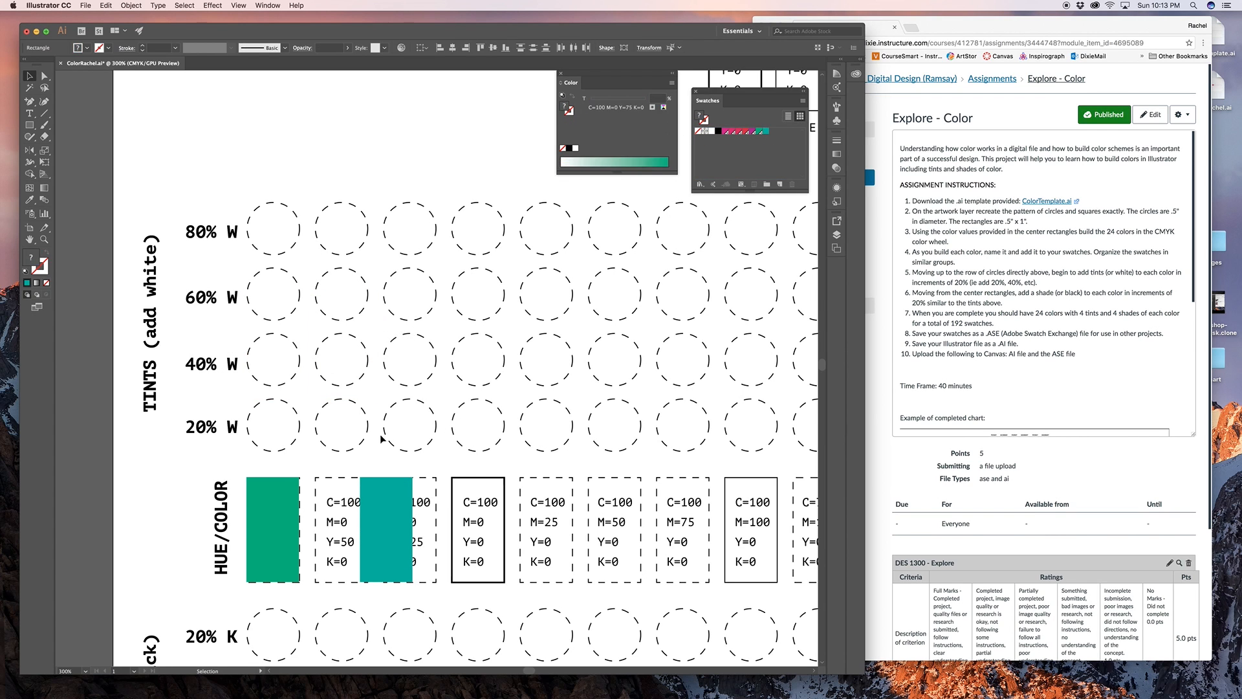
drag(342, 497, 341, 495)
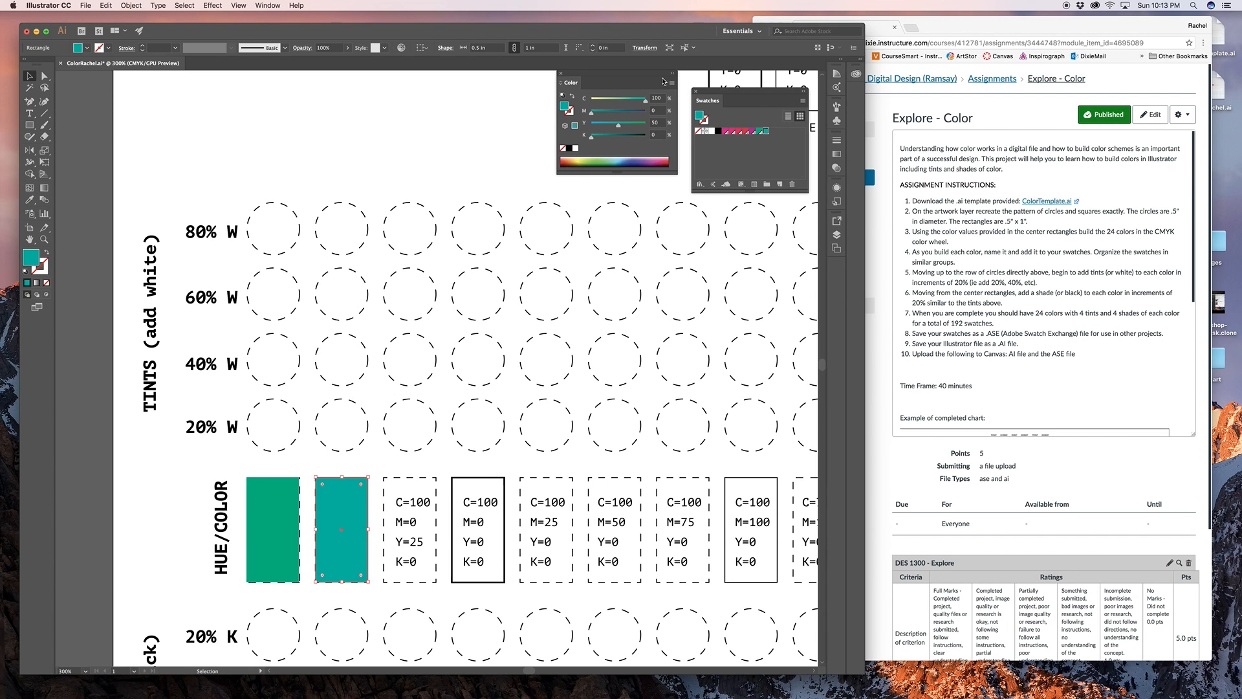
Step: Name the teal swatch "C=100 M=0 Y=50 K=0", make it a spot color, and deselect the rectangle
click(766, 132)
double_click(767, 133)
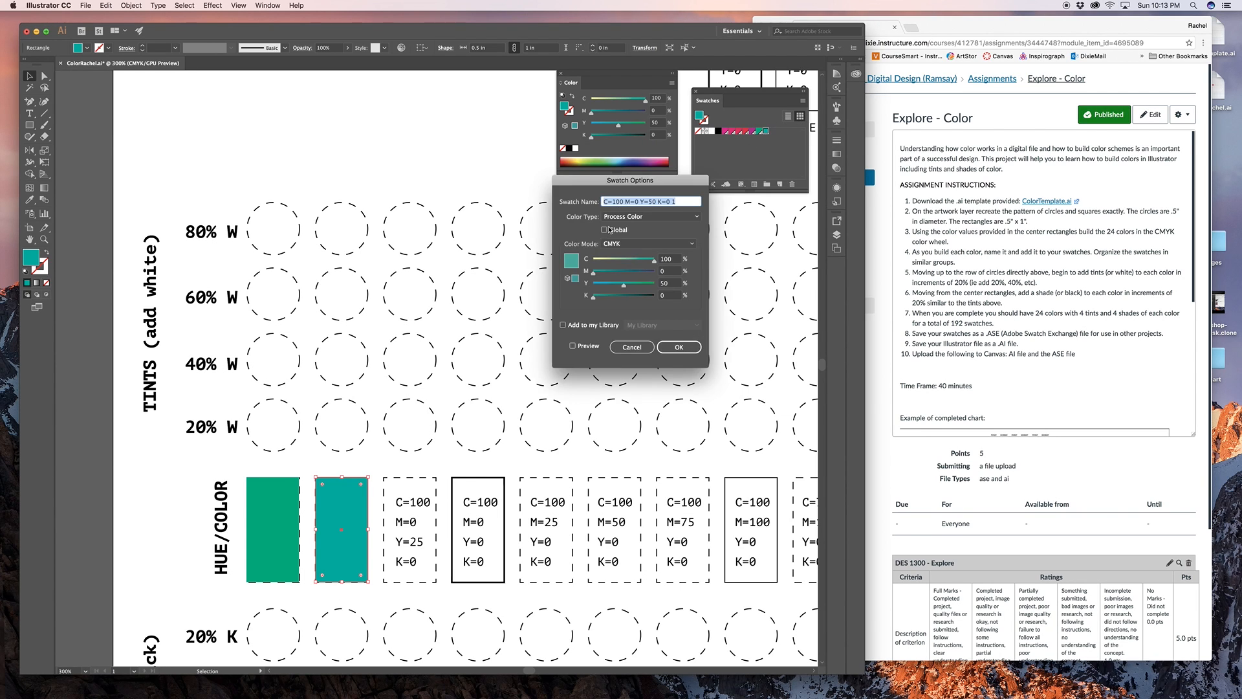
click(682, 202)
click(650, 217)
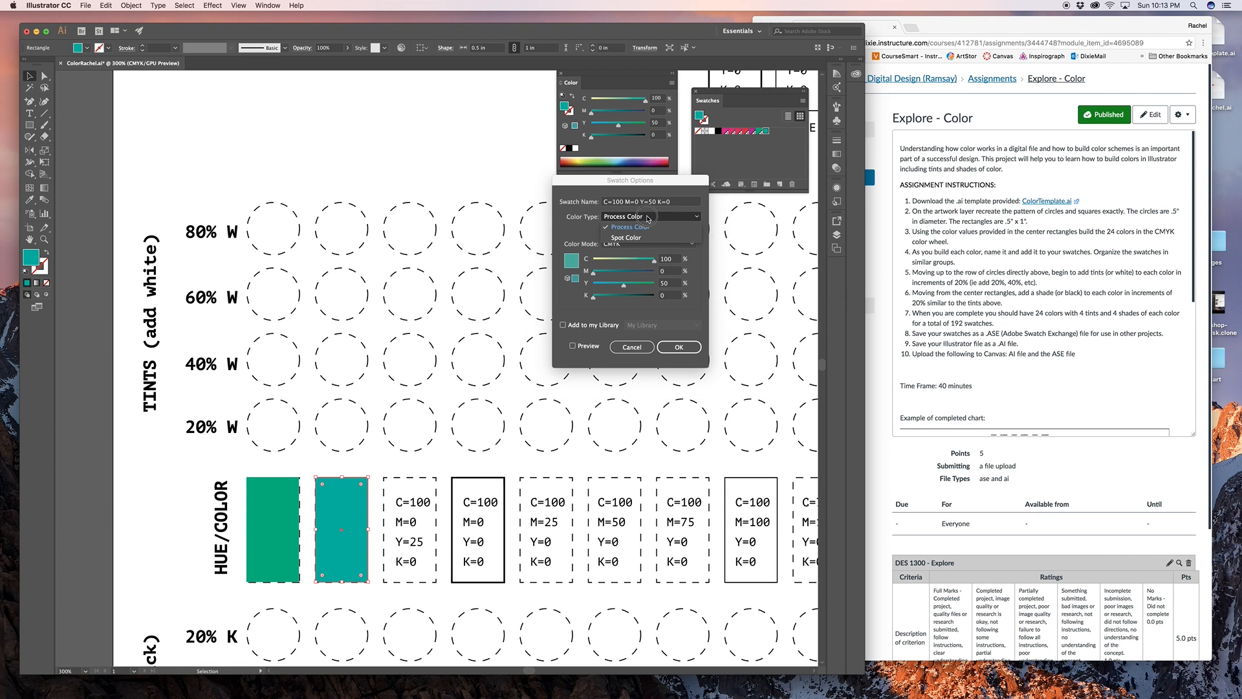
click(653, 228)
click(679, 347)
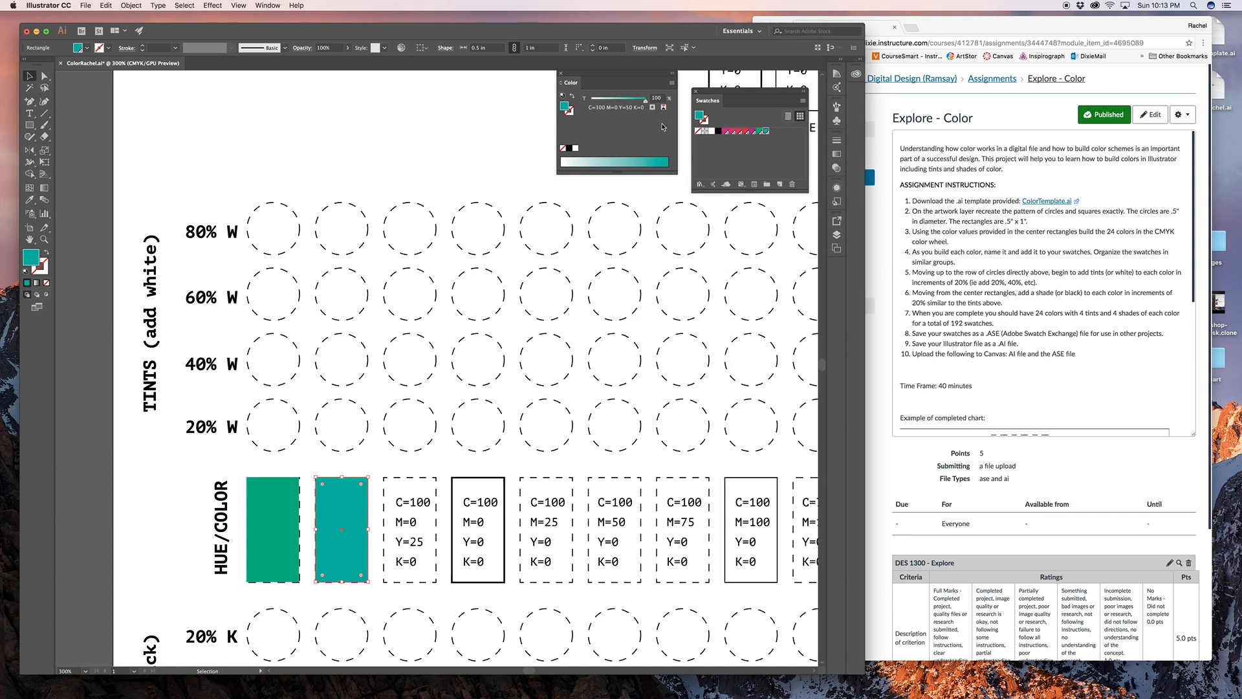
click(477, 363)
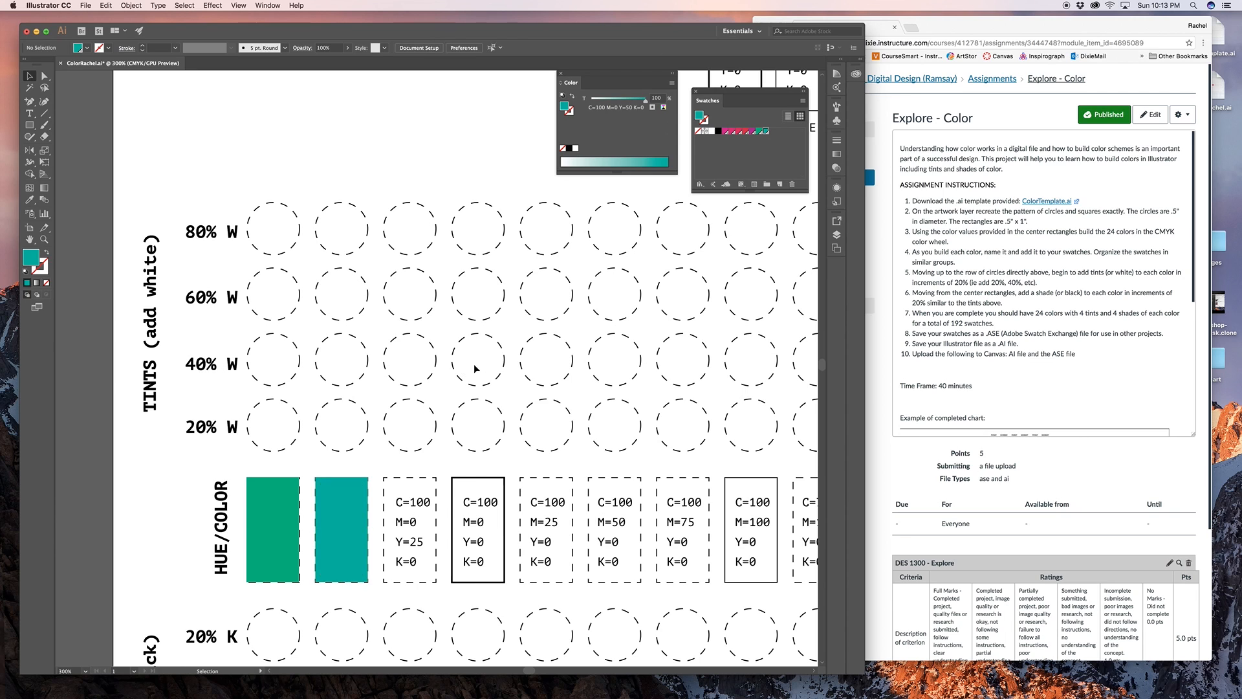
Step: Draw a 0.5 in by 0.5 in circle with the Ellipse tool near the first column's 20% W cell
key(a)
key(super+s)
key(v)
scroll(388, 355, down, 1)
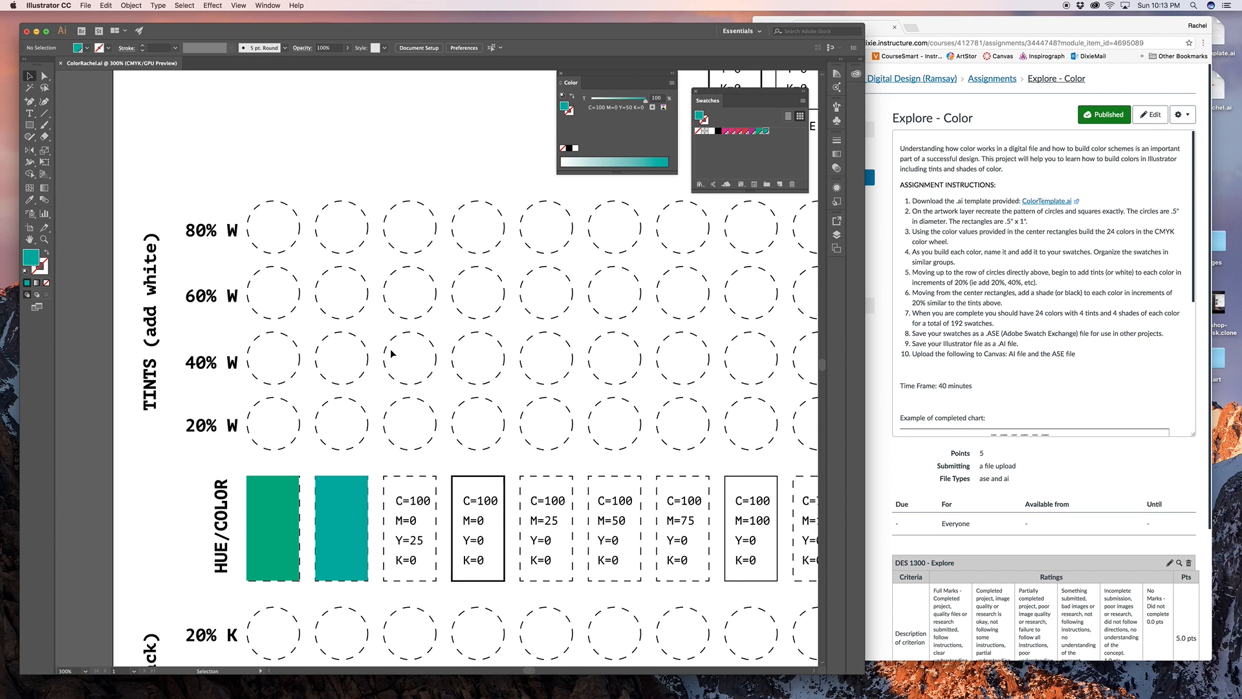
click(31, 126)
drag(32, 131, 59, 154)
click(256, 382)
text(.5)
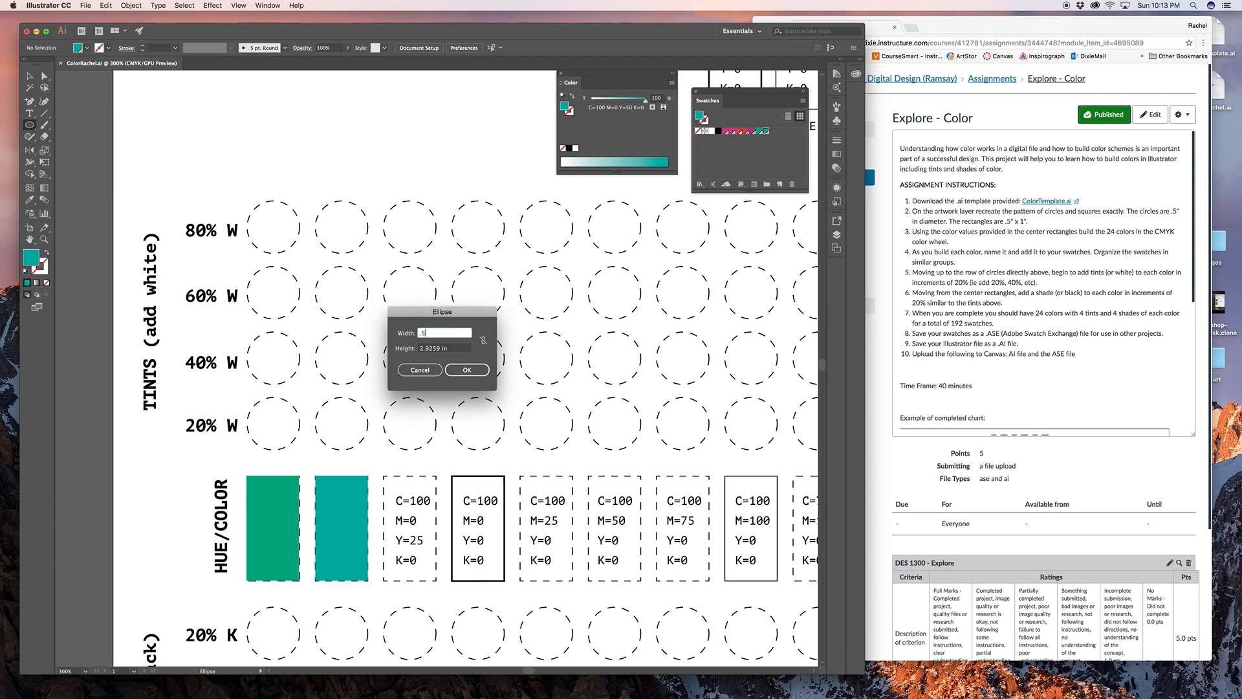
key(Tab)
key(BackSpace)
text(.5)
key(Return)
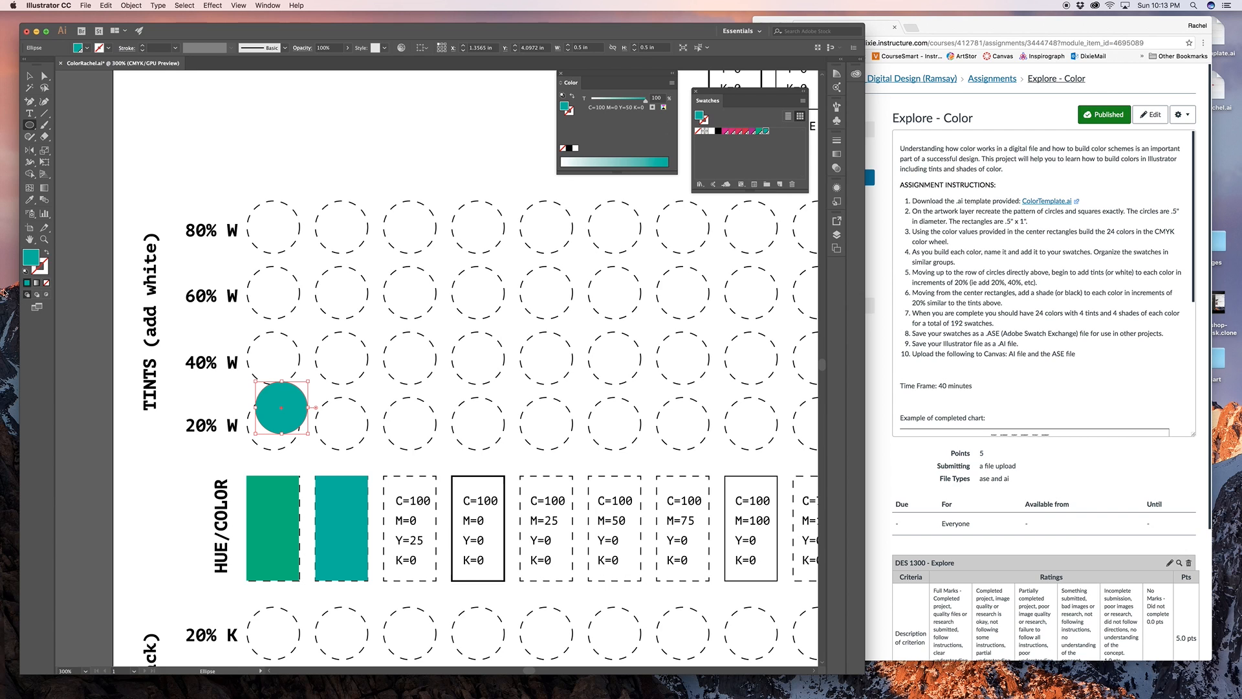
Step: Fill the new circle with the green C=100 M=0 Y=75 K=0 swatch and align it with the first 20% W cell
scroll(465, 369, left, 3)
click(28, 75)
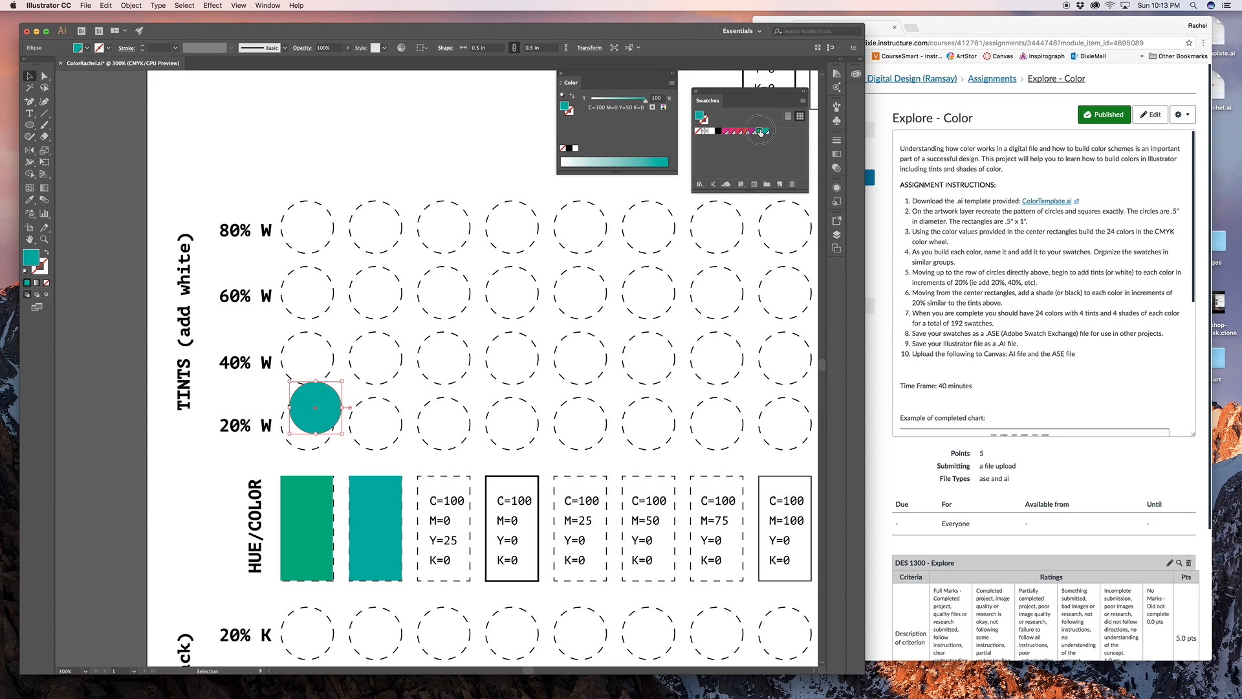
click(759, 132)
click(360, 423)
drag(328, 412, 320, 427)
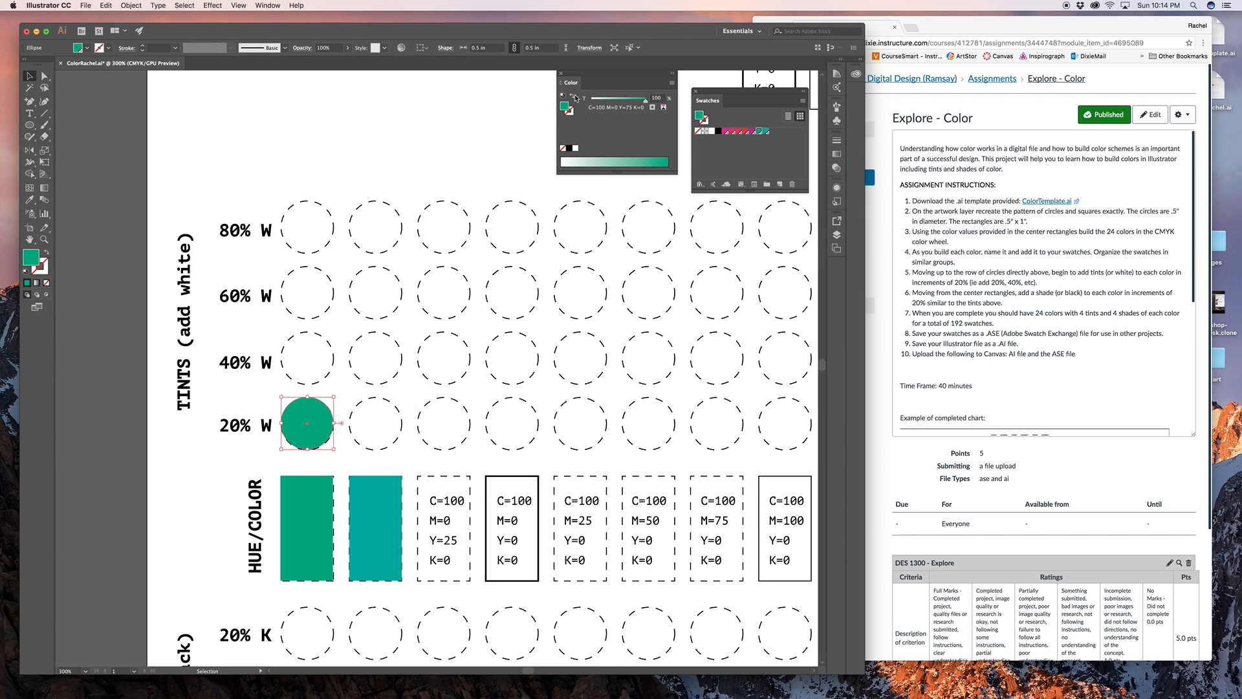
Step: Set the green 20% W circle's tint to 80% and deselect it
click(656, 98)
text(80)
key(Return)
click(527, 361)
scroll(424, 407, down, 1)
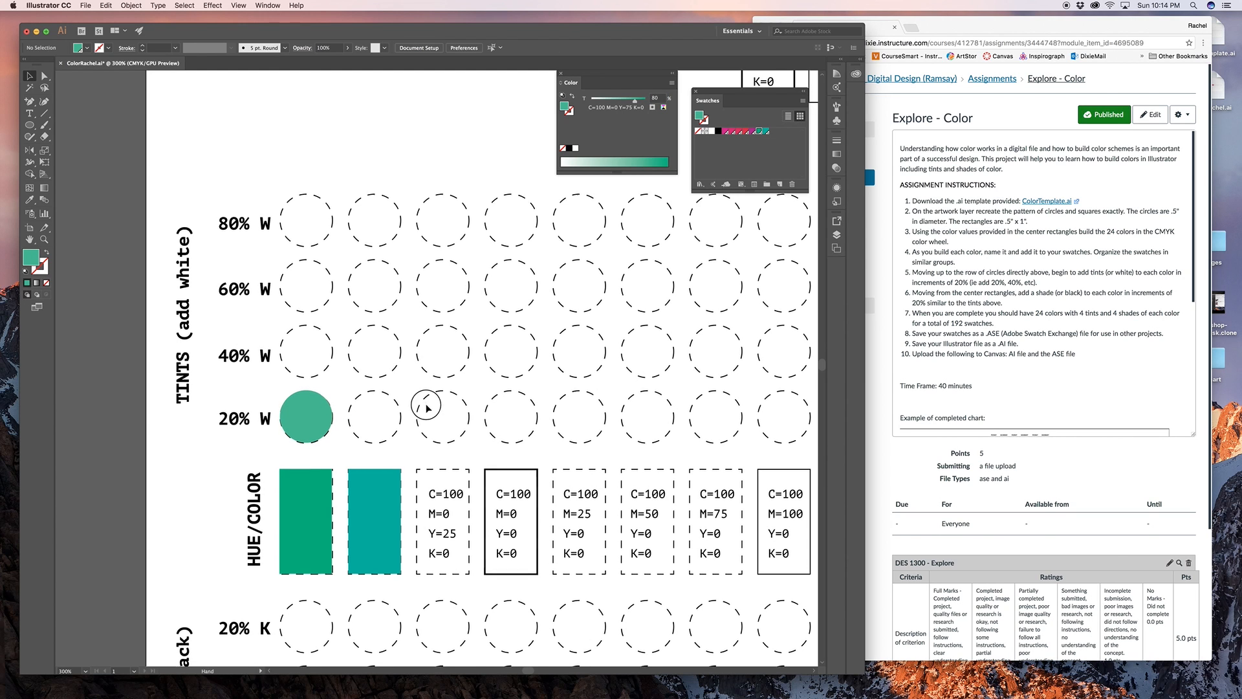
Step: Copy the green circle up into the 40% W cell and set the copy's tint to 60%
drag(320, 415, 318, 353)
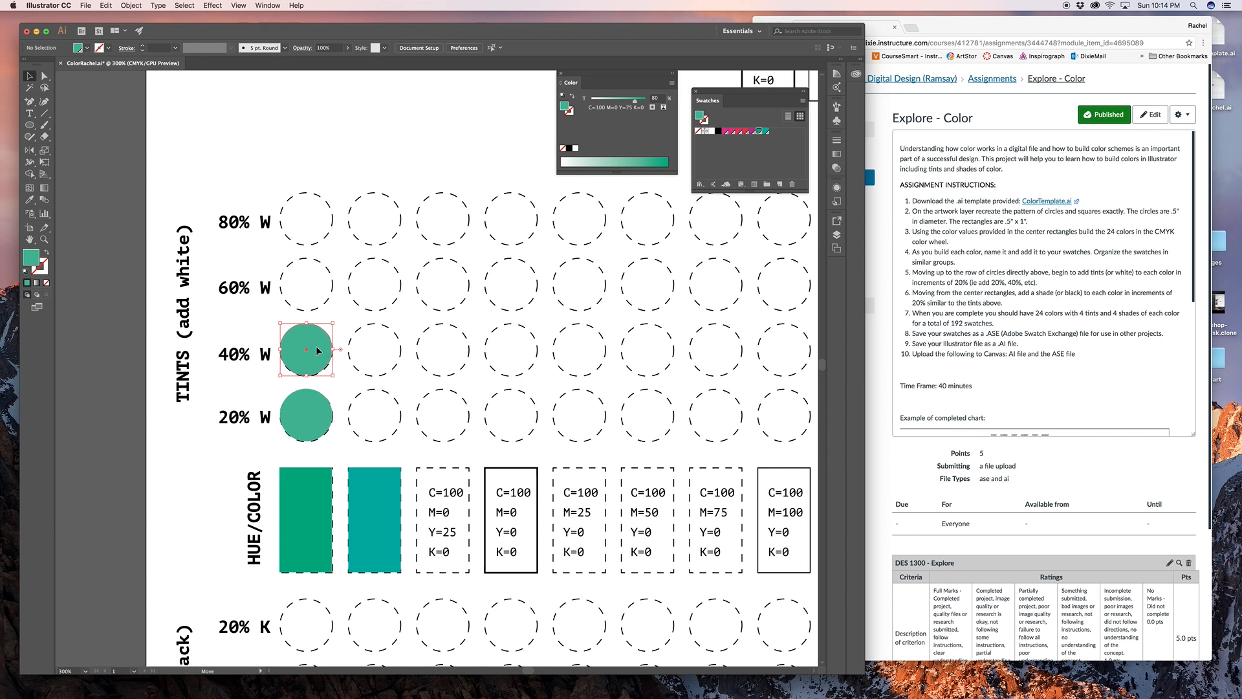
click(657, 98)
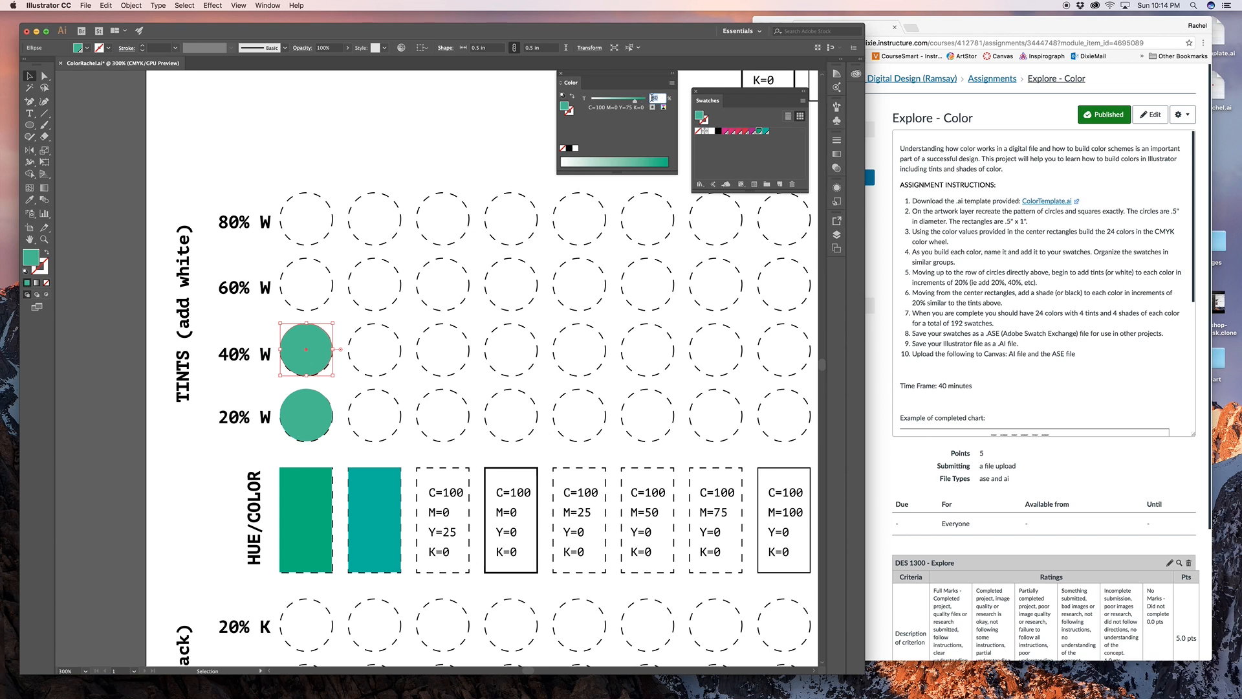
key(Return)
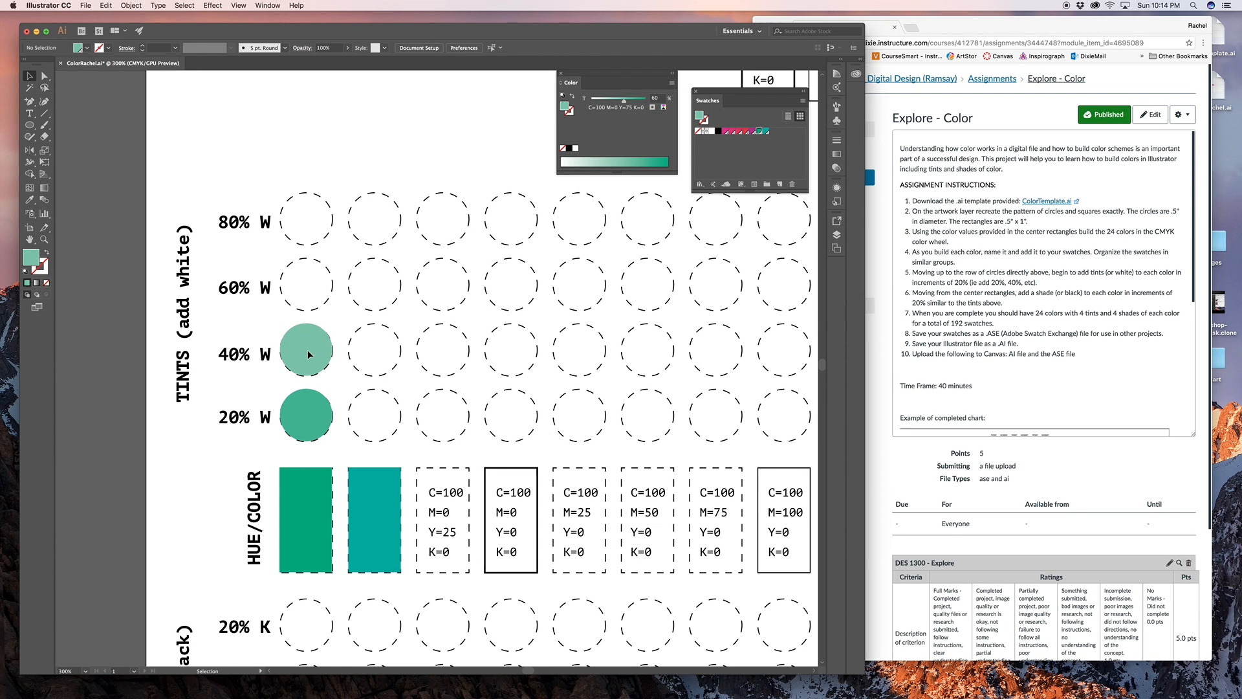
Step: Copy the 40% W green circle up into the 60% W cell and set the copy's tint to 40%
drag(306, 350, 306, 284)
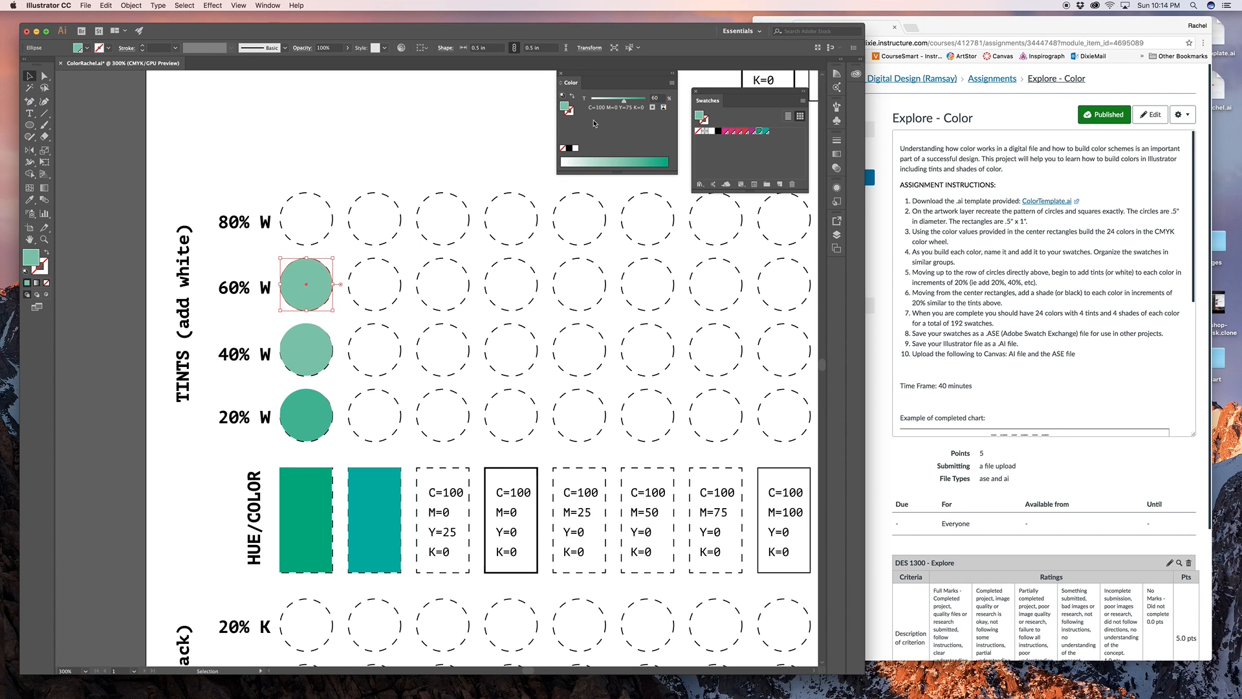
click(662, 98)
text(40)
key(Return)
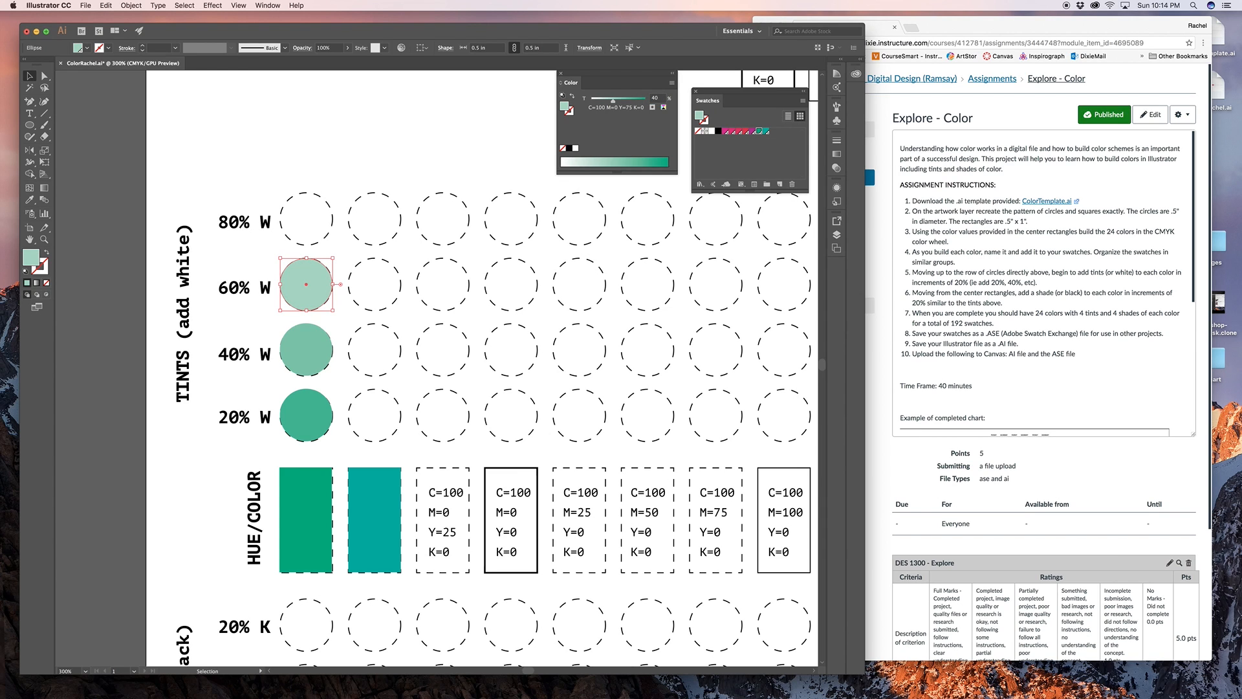
click(360, 286)
Step: Copy the 60% W green circle up into the 80% W cell, set its tint to 20%, and deselect it
drag(317, 300, 317, 235)
click(654, 98)
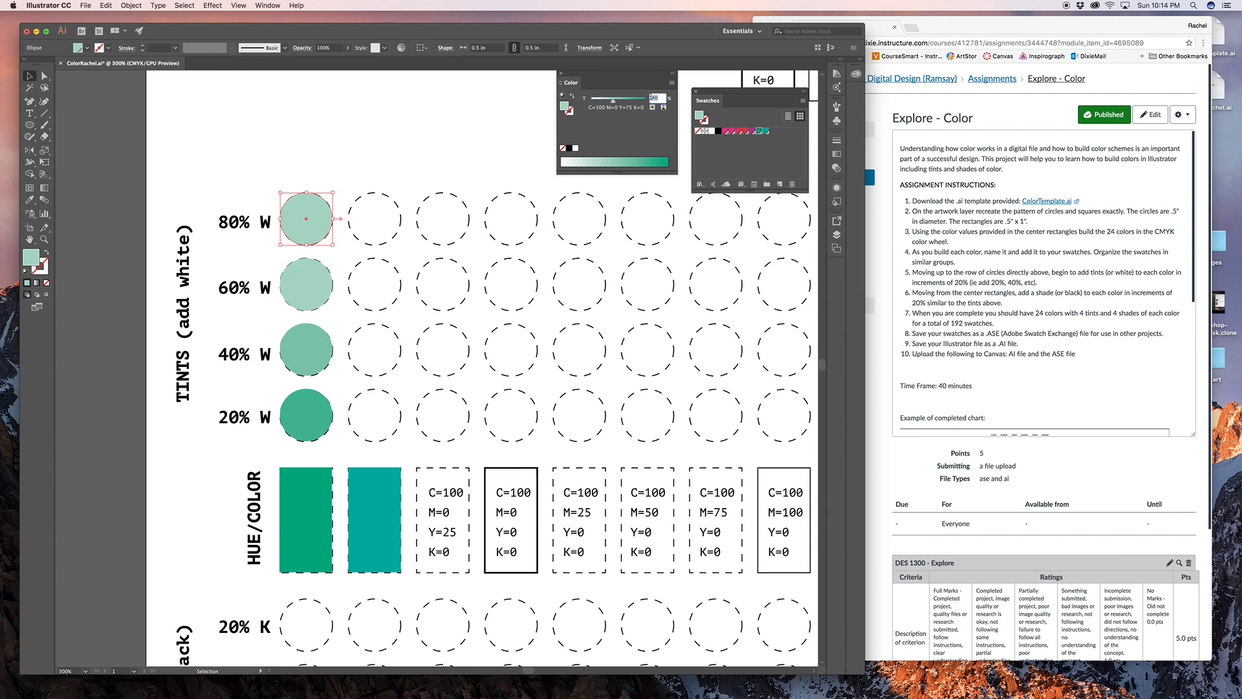
text(20)
key(Return)
click(516, 381)
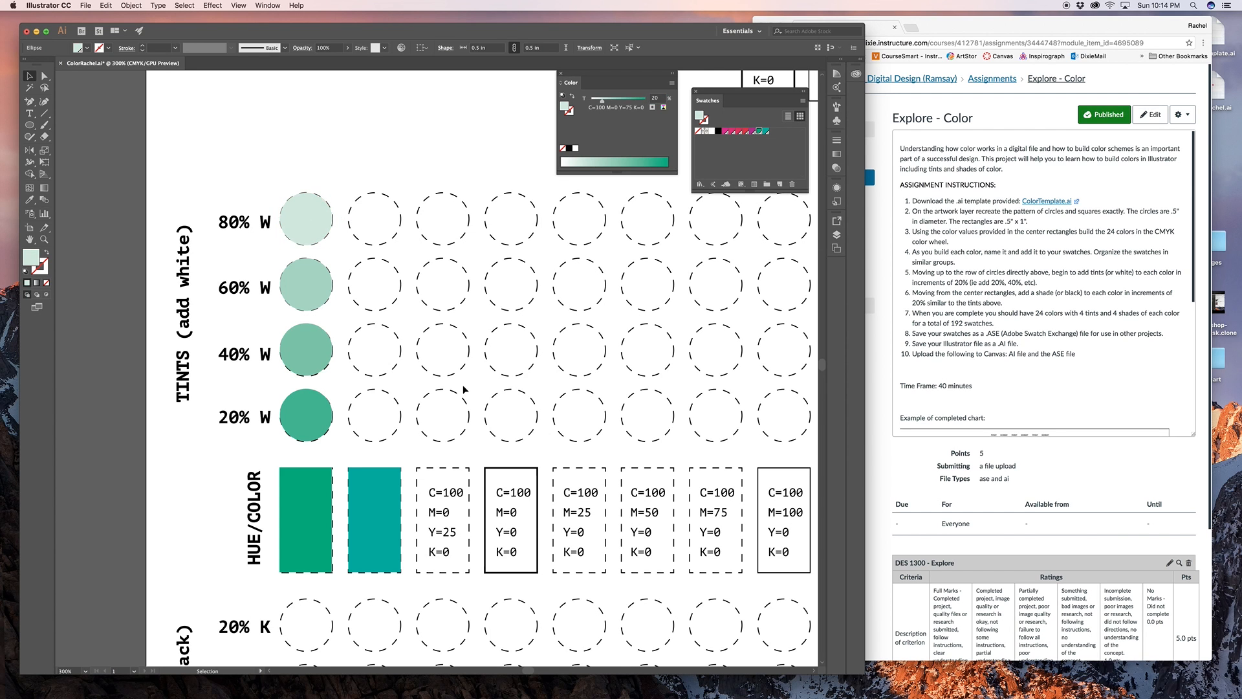
Step: Copy the green 20% W circle along its row to the cell above the purple rectangle
scroll(299, 578, right, 2)
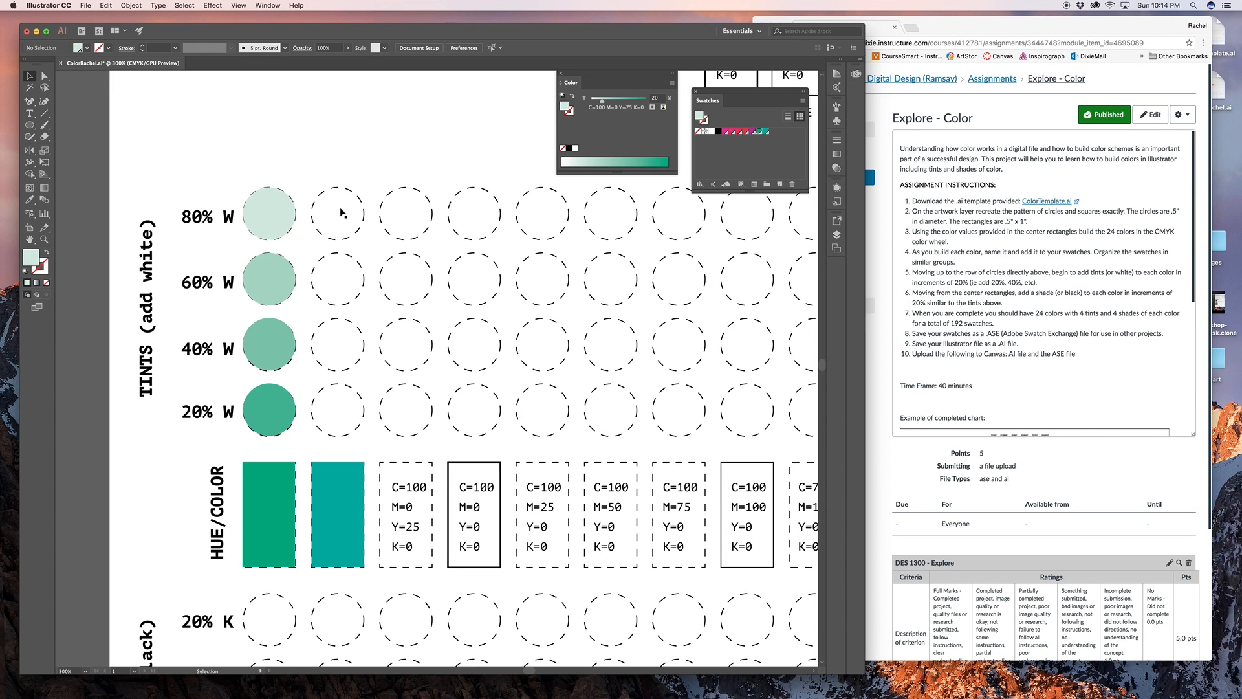
click(351, 286)
scroll(482, 349, right, 2)
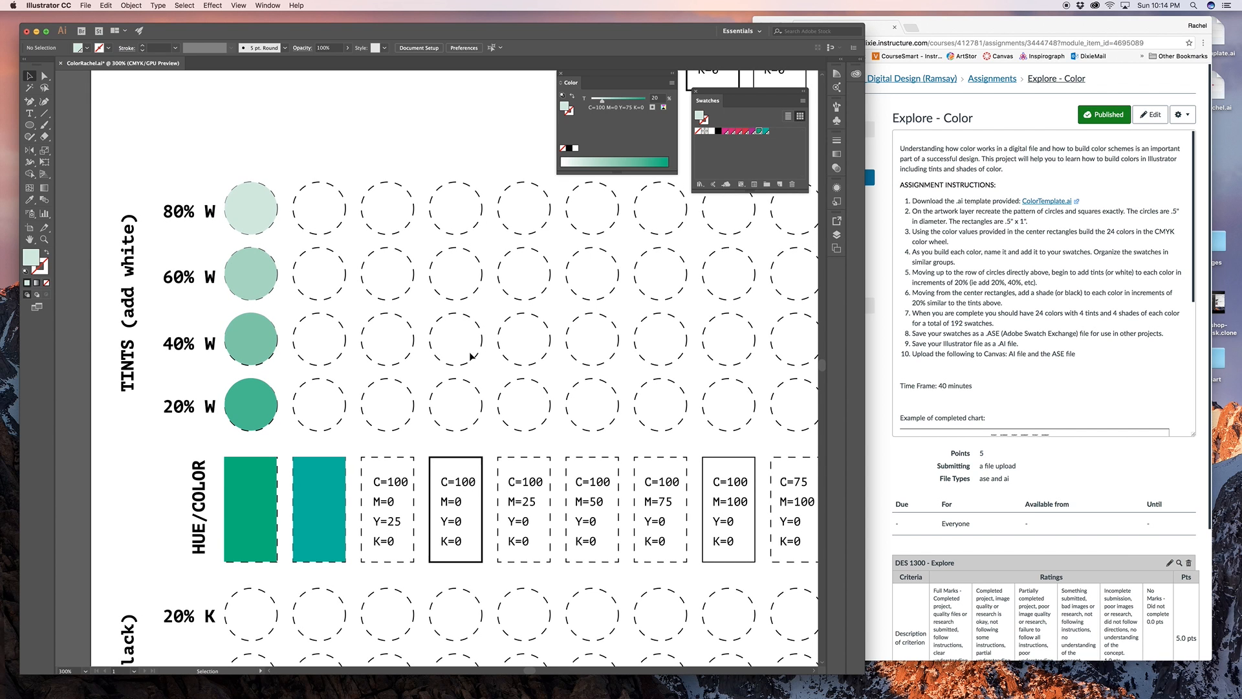
drag(455, 412, 428, 409)
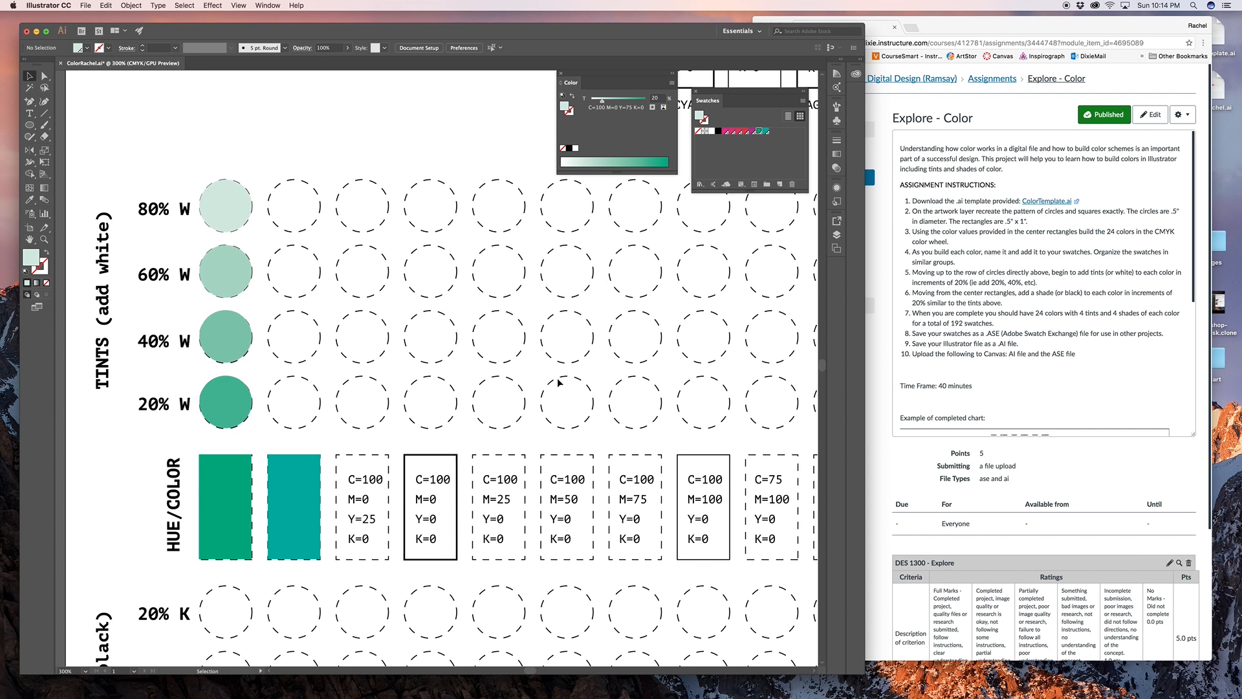
scroll(434, 384, right, 5)
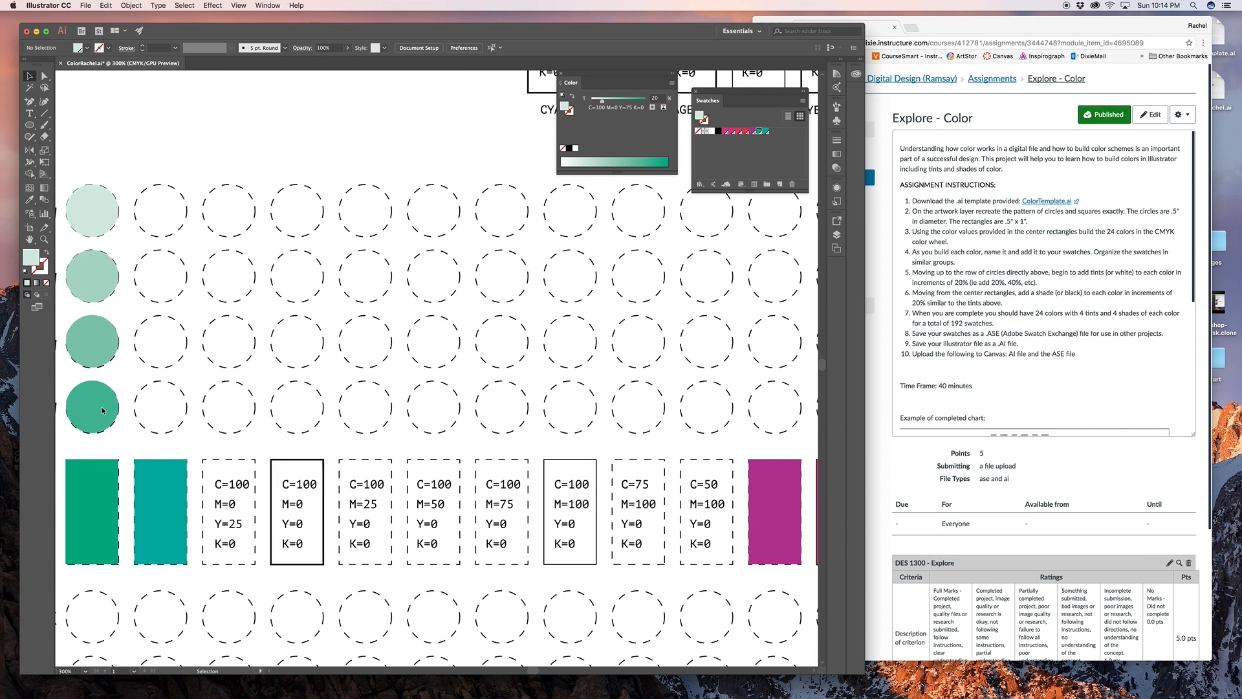
drag(102, 411, 611, 396)
drag(655, 438, 376, 485)
drag(312, 457, 492, 454)
scroll(517, 456, right, 5)
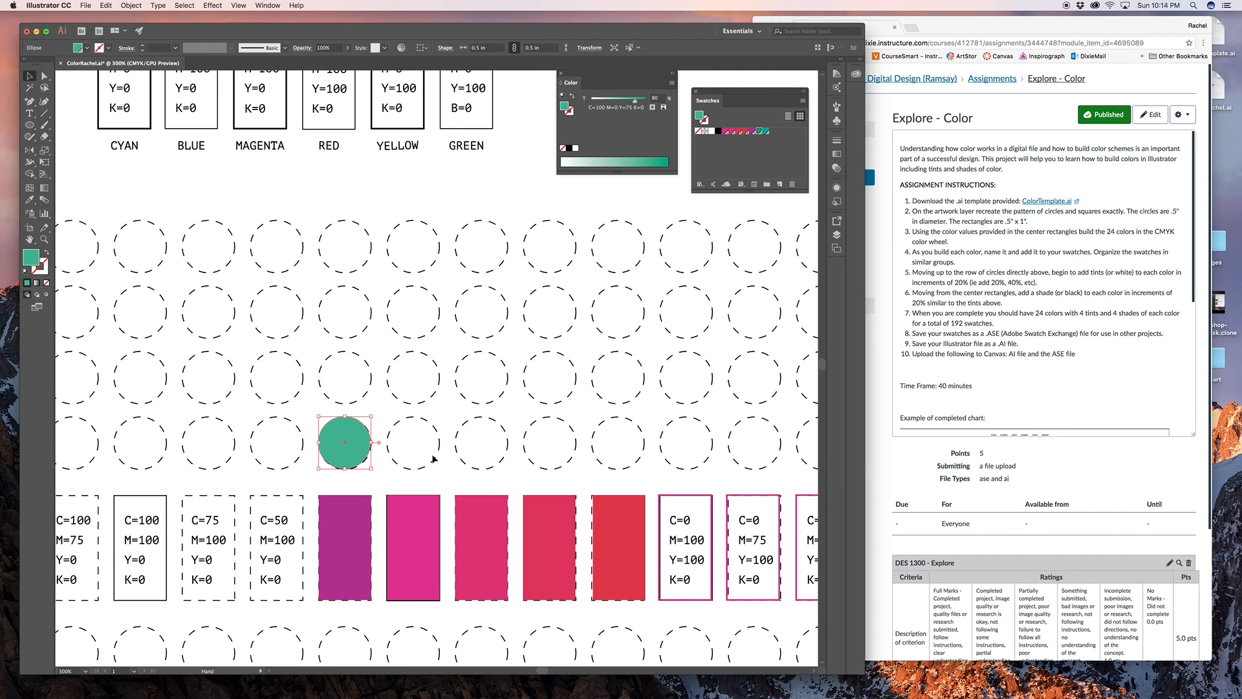
scroll(656, 362, right, 3)
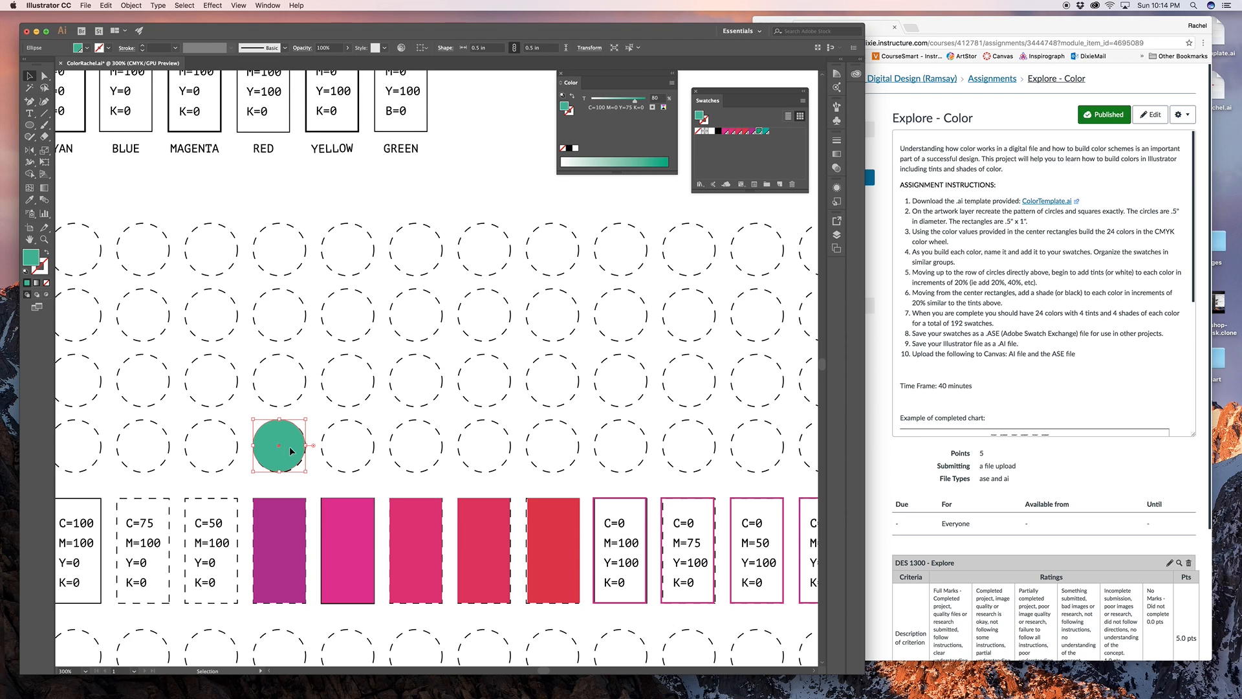
Step: Move the copied circle above the magenta rectangle and duplicate it into the next three 20% W cells
drag(285, 448, 432, 456)
click(357, 461)
key(ctrl+d)
key(ctrl+d)
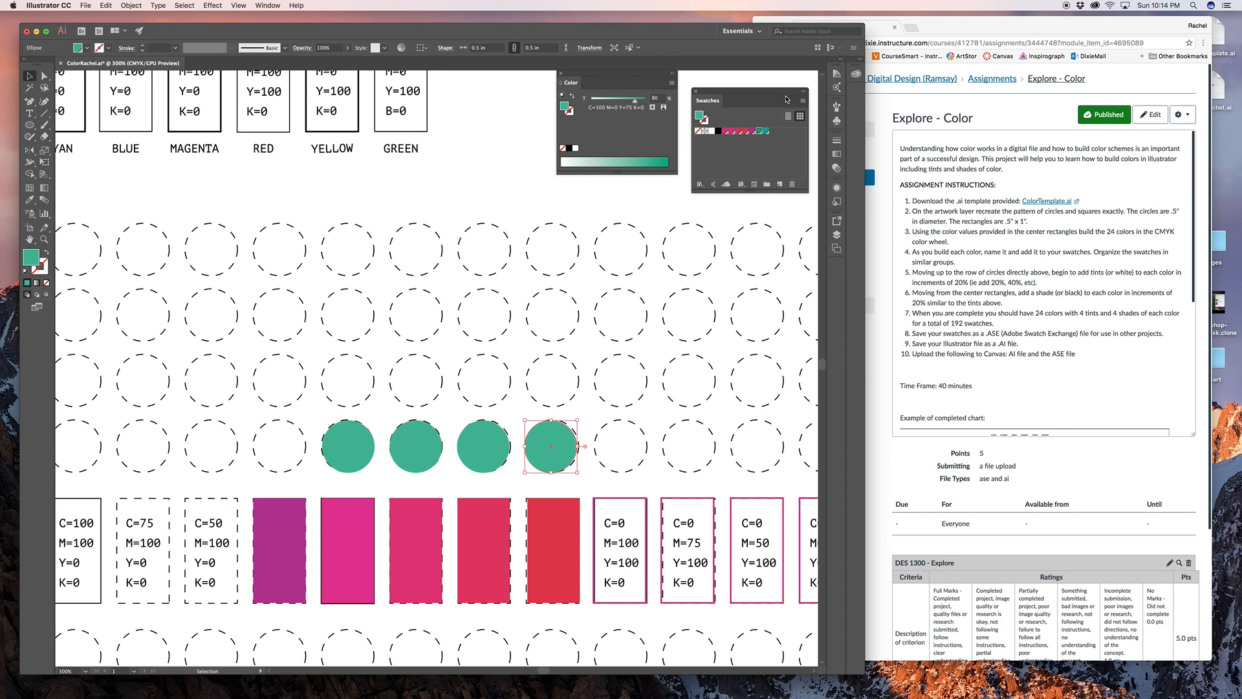
Step: Fill the fourth circle with C=0 M=100 Y=75 K=0 and the third with C=0 M=100 Y=50 K=0, both at 100% tint
click(752, 131)
click(483, 446)
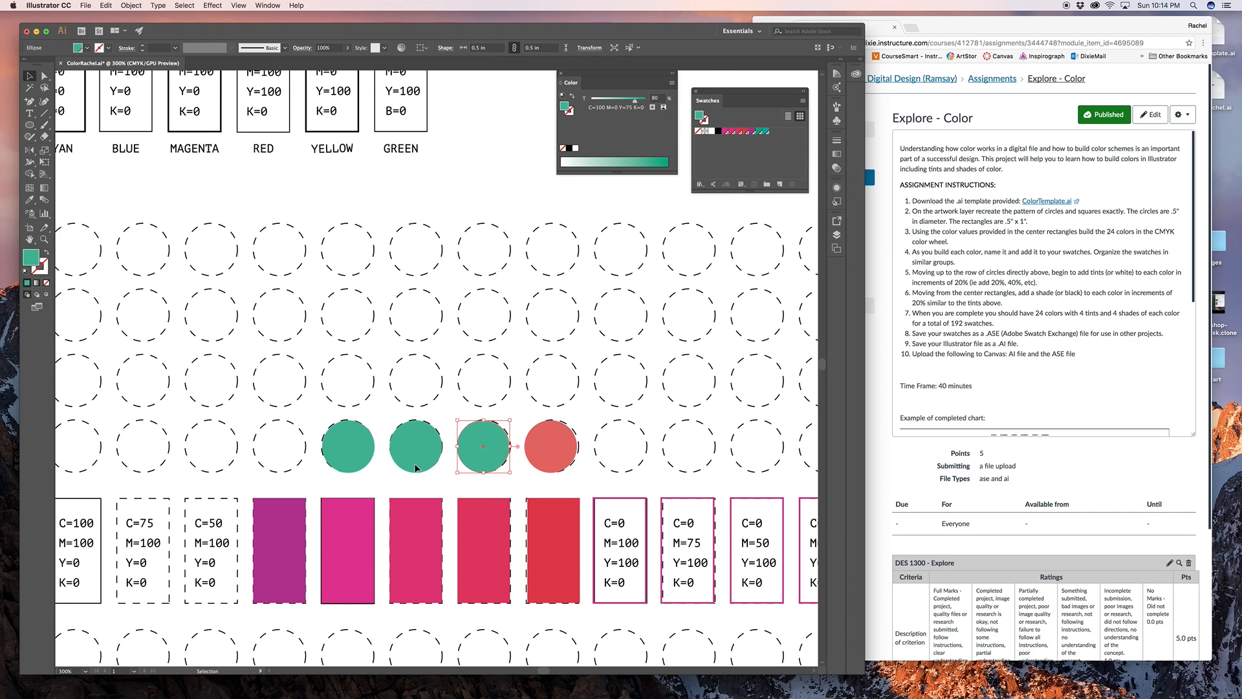
click(738, 132)
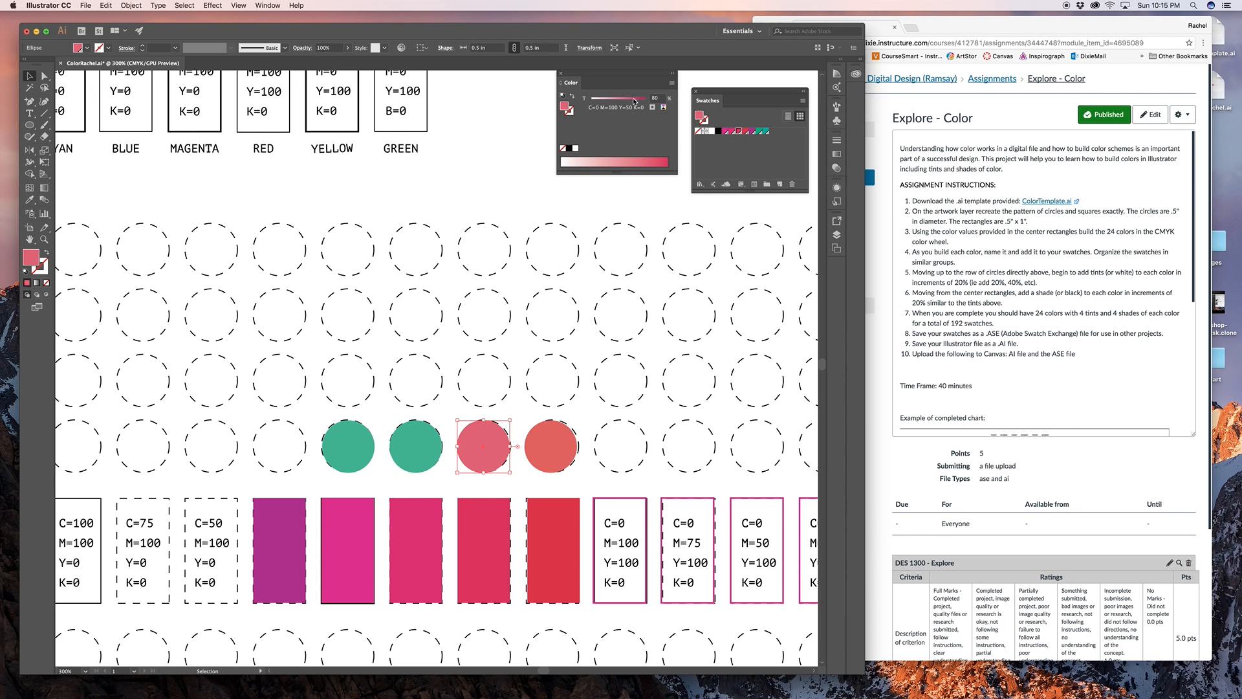
drag(634, 100, 645, 100)
click(551, 458)
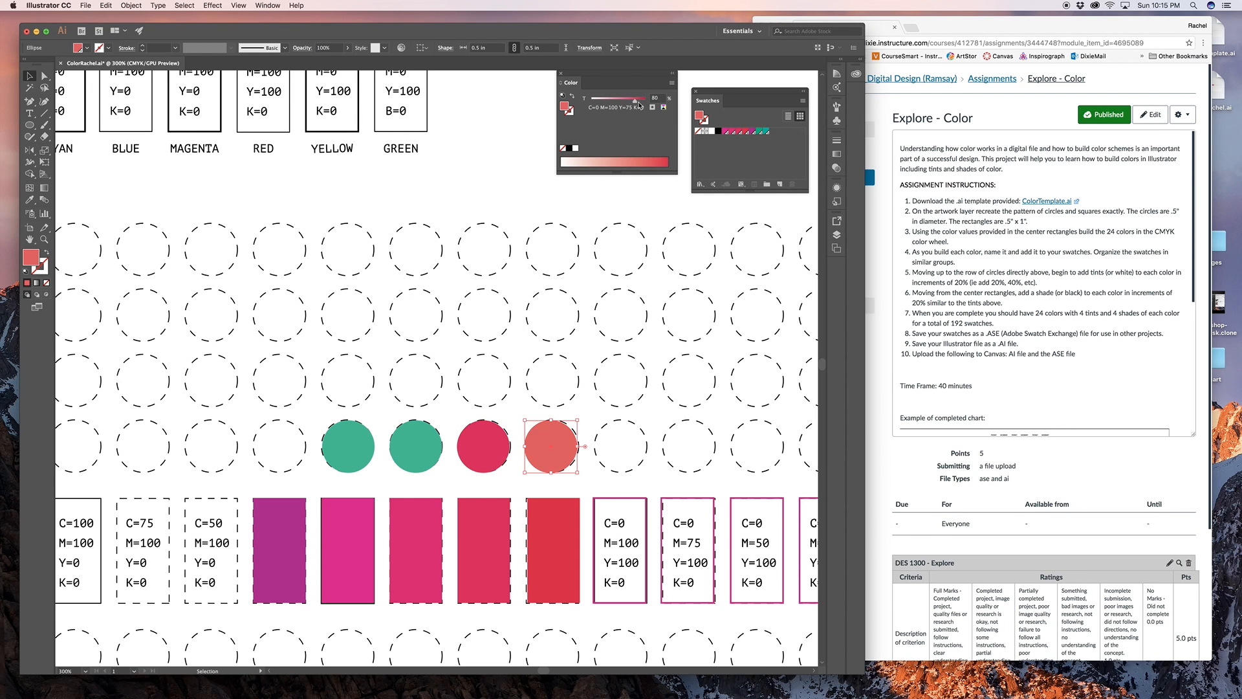
drag(635, 100, 646, 102)
click(546, 414)
Step: Fill the second circle with C=0 M=100 Y=25 K=0 and the first with C=0 M=100 Y=0 K=0, both at 100% tint
click(433, 448)
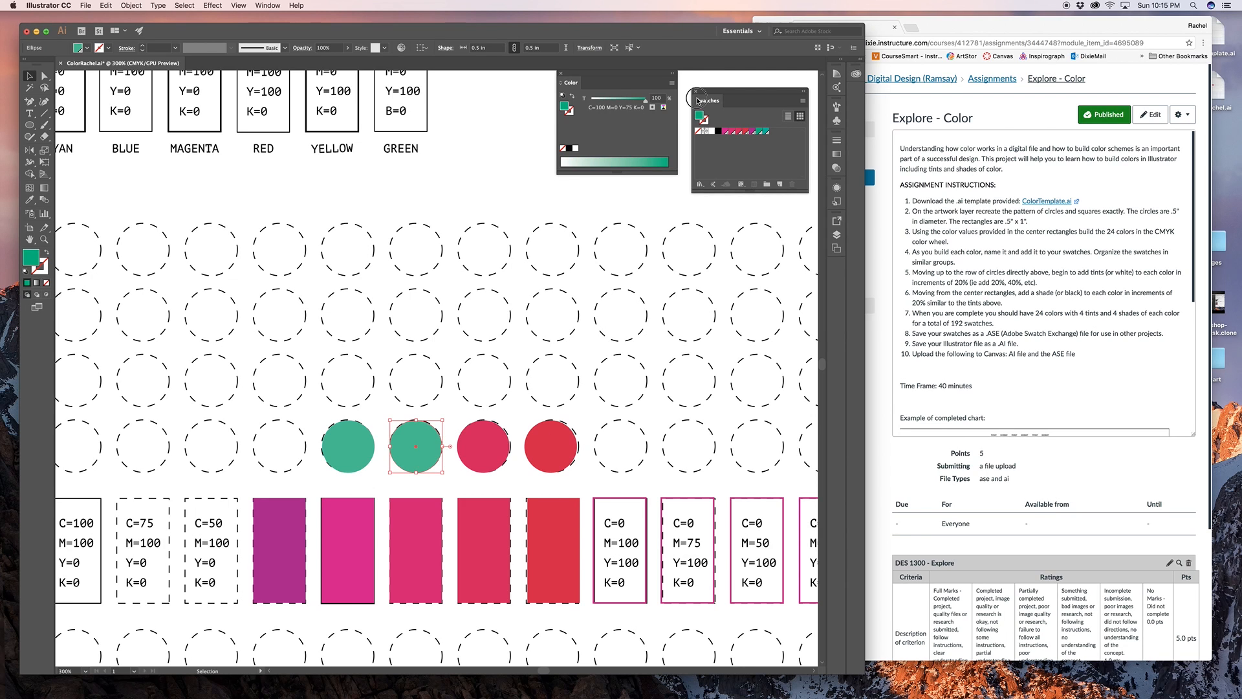
click(733, 132)
click(346, 444)
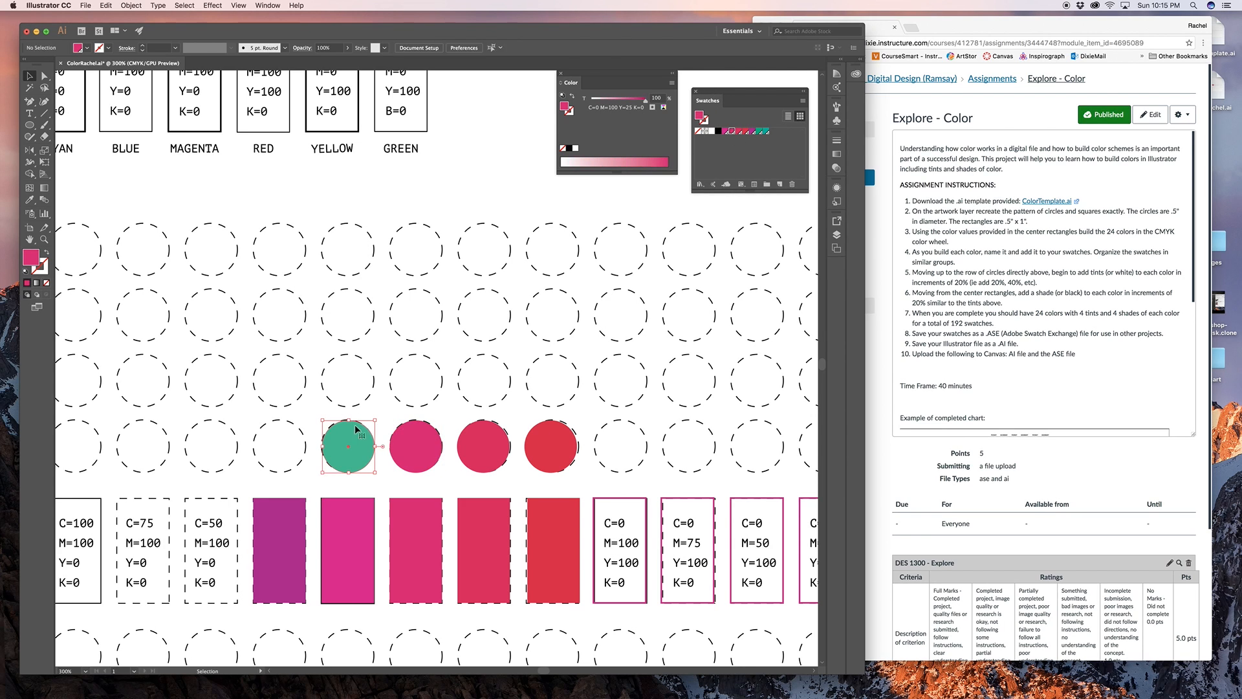
click(725, 132)
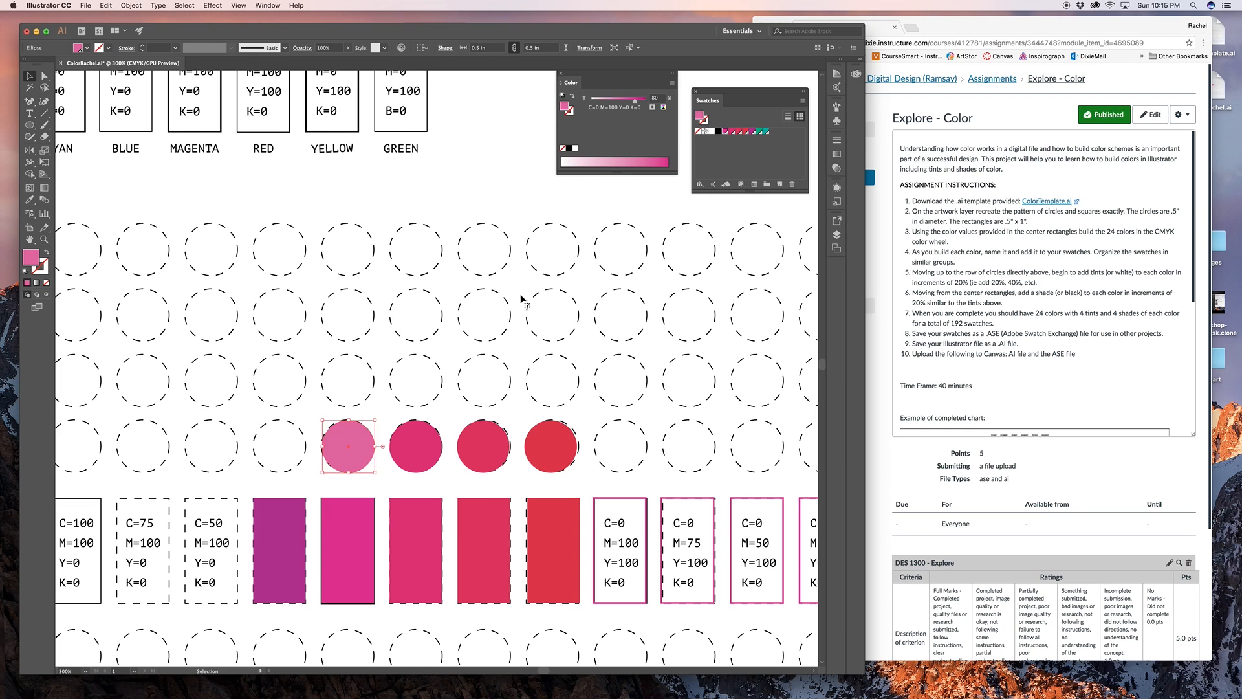
drag(640, 107, 646, 101)
click(579, 372)
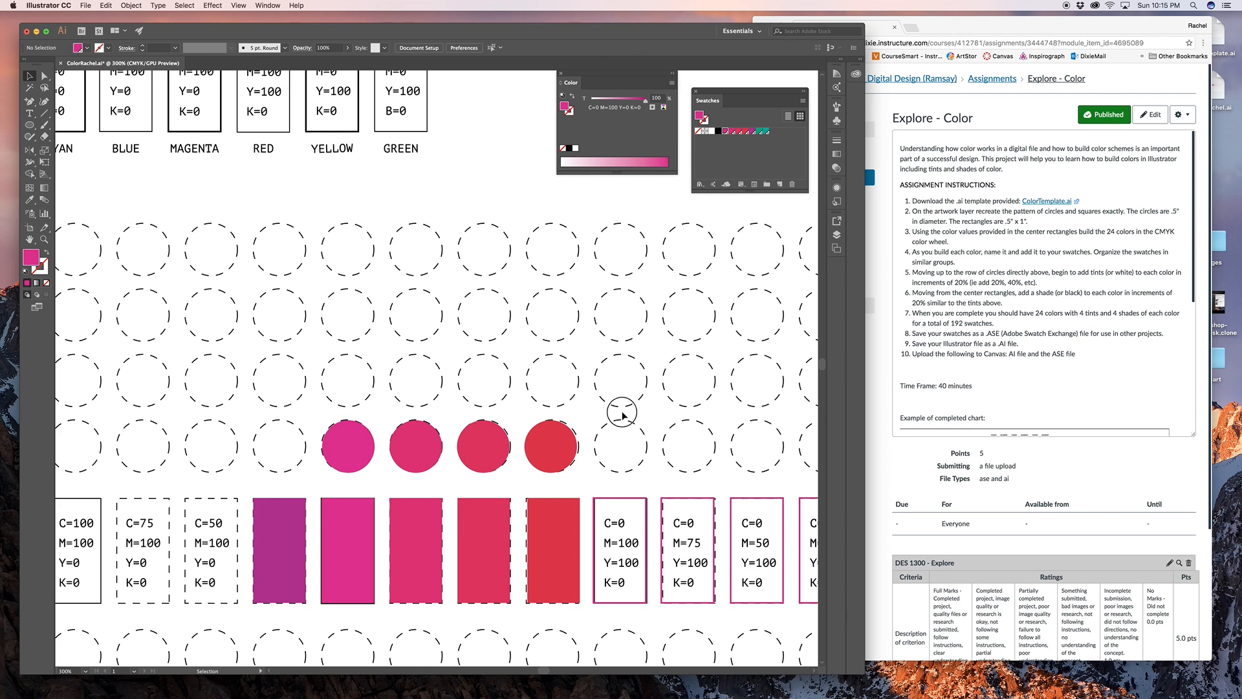
Step: Select the four magenta-to-red 20% W circles together and set their tint to 80%
drag(561, 460, 304, 467)
click(637, 447)
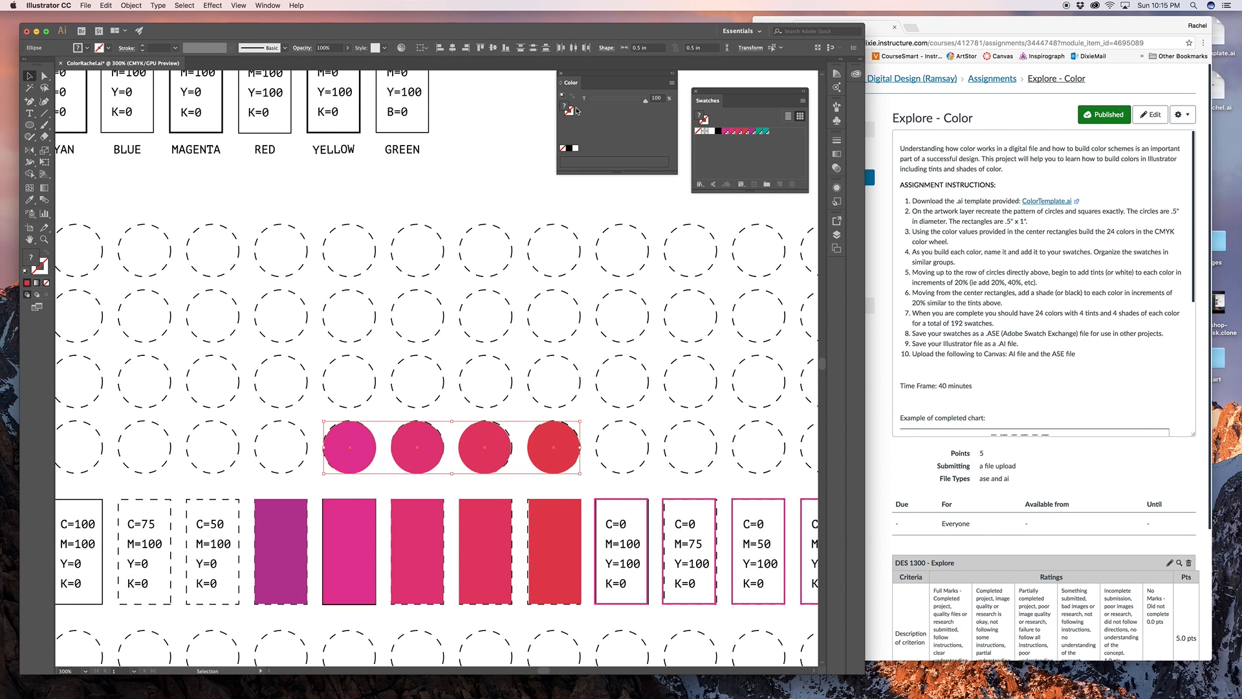
click(659, 98)
text(80)
key(Return)
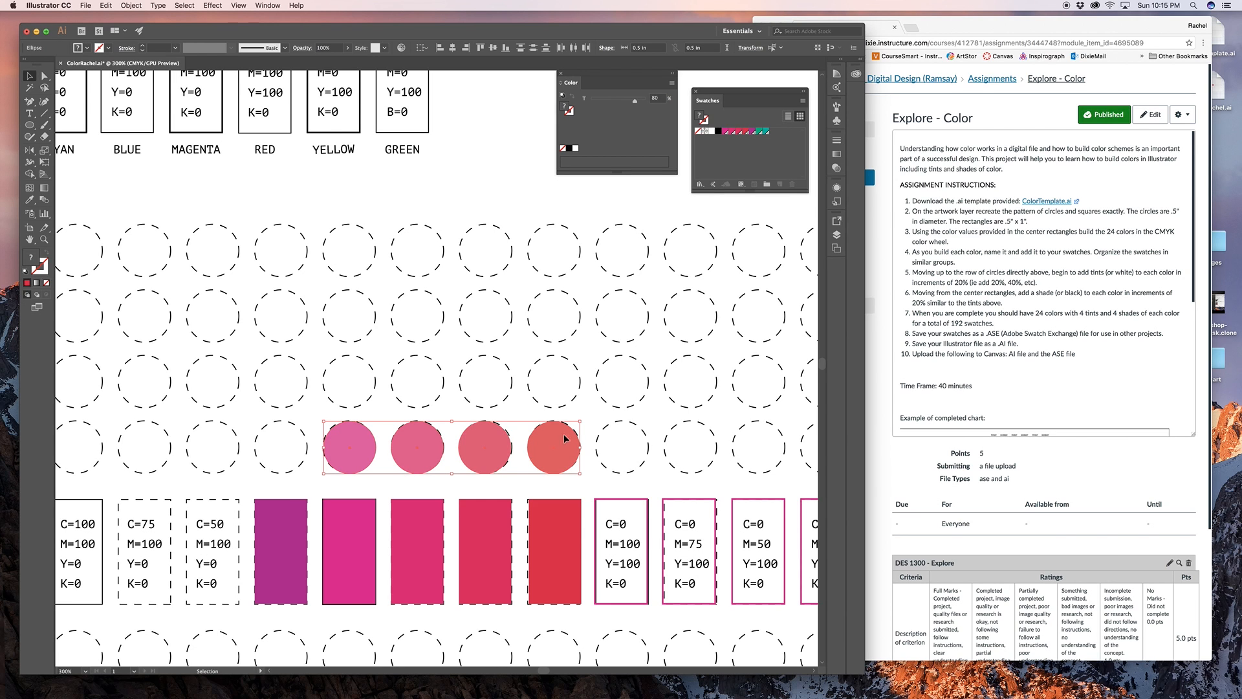
Step: Copy the four selected circles up into the 40% W row and set the copies' tint to 60%
drag(565, 439, 555, 398)
click(650, 99)
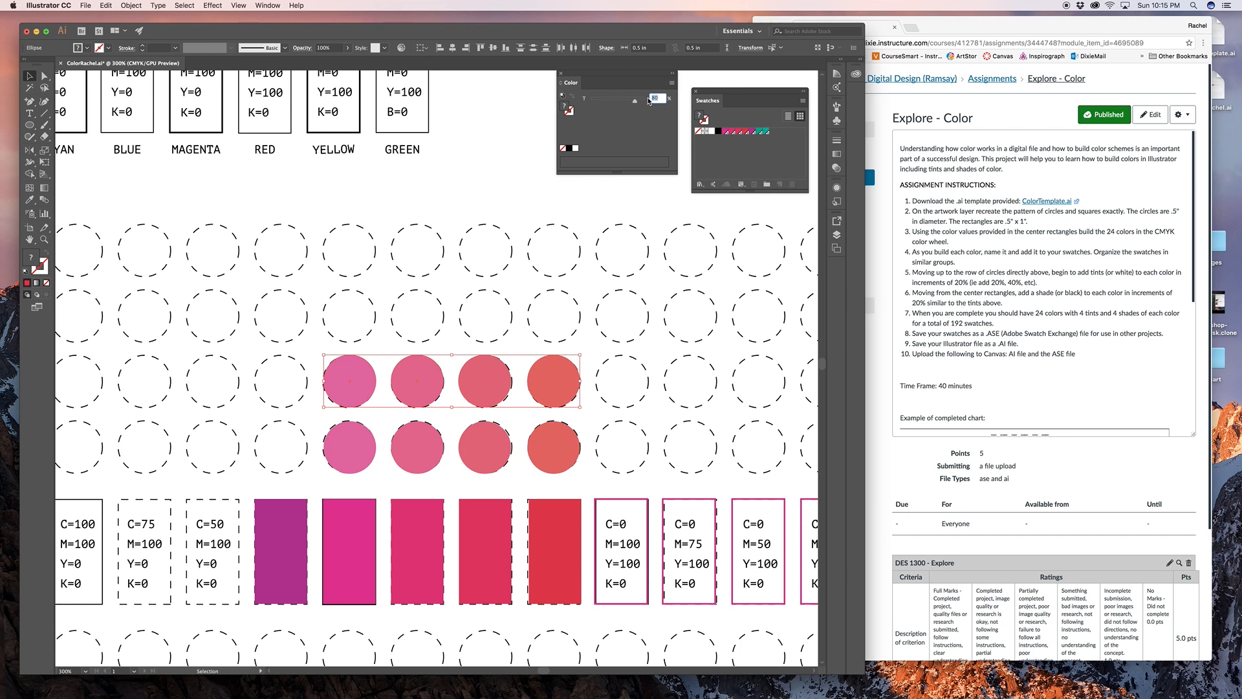
text(60)
key(Return)
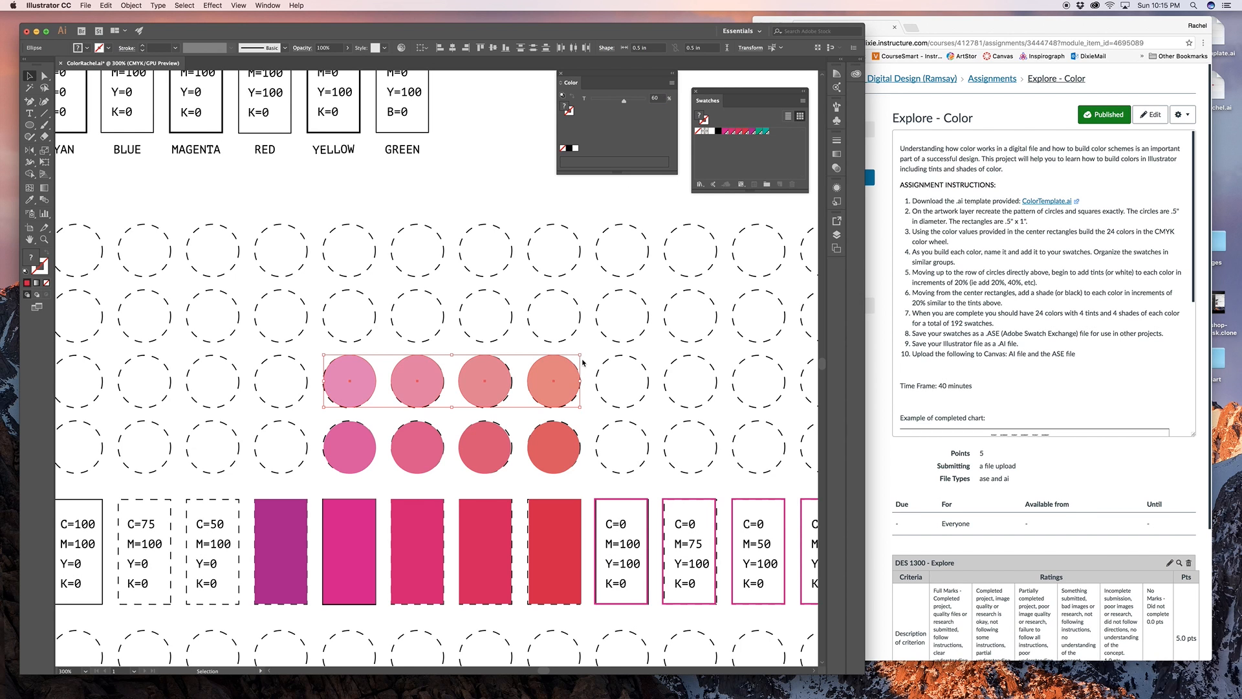
Step: Duplicate the four circles up into the 60% W row and set the duplicates' tint to 40%
scroll(582, 362, left, 3)
key(super+d)
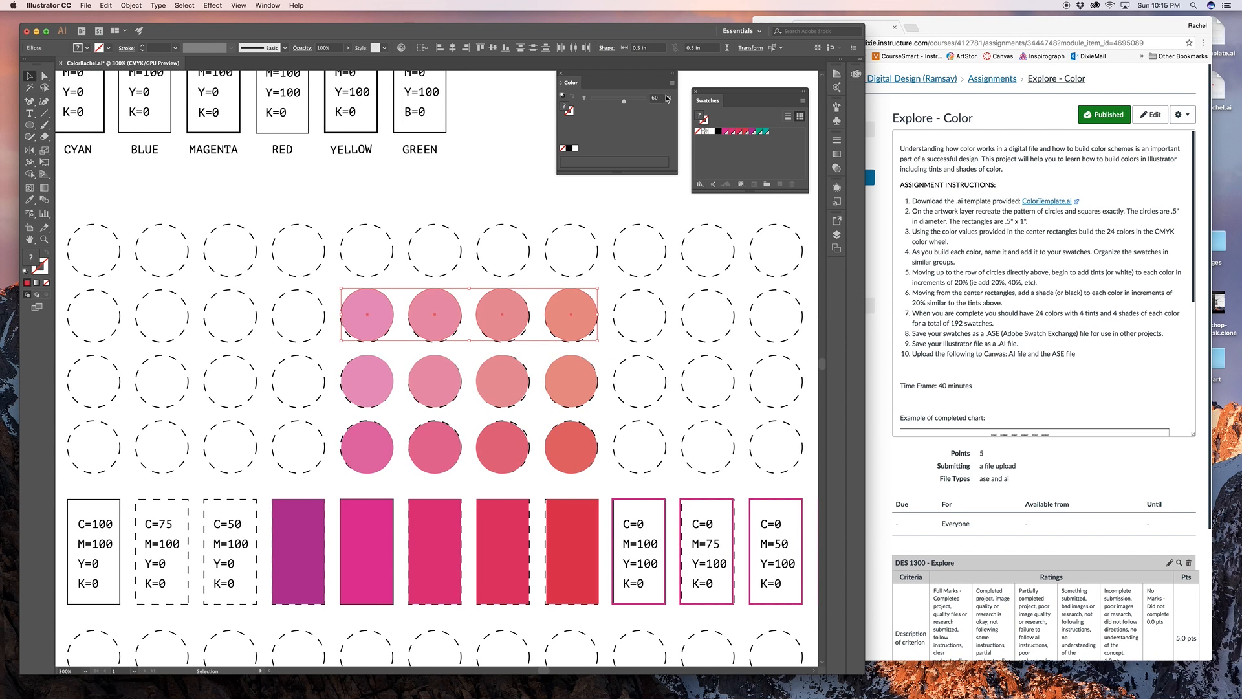
click(652, 98)
text(40)
key(Return)
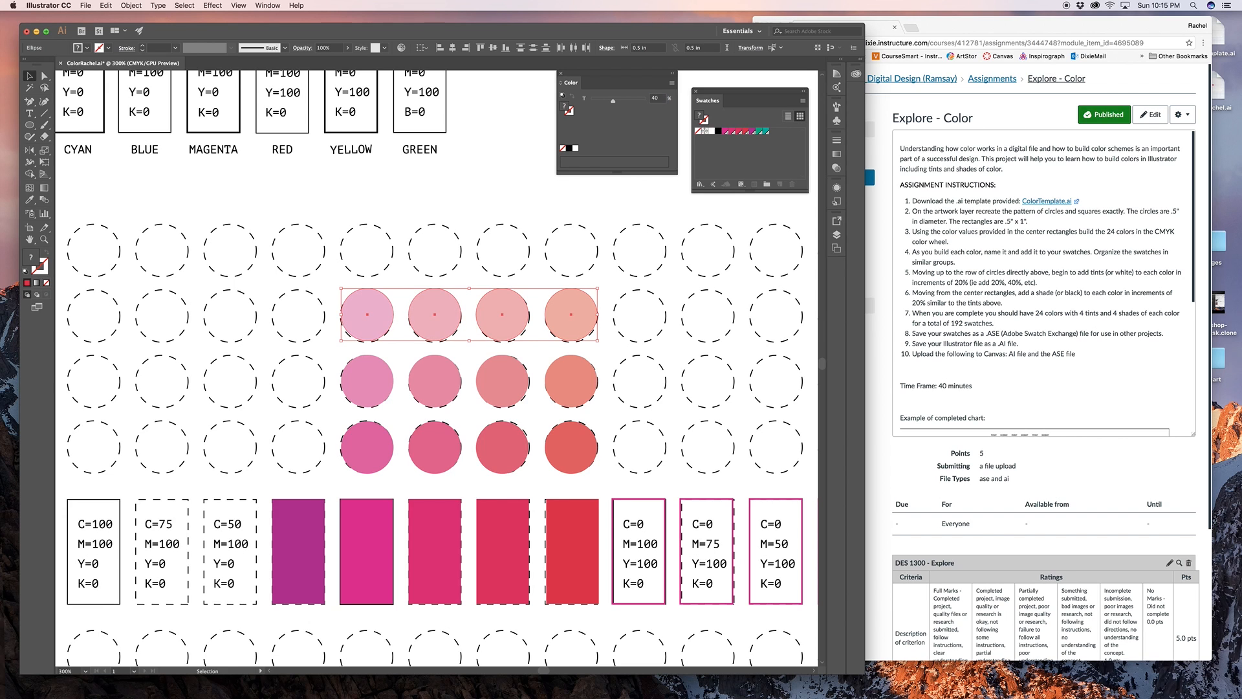
Step: Duplicate the four circles up into the 80% W row and set the duplicates' tint to 20%
key(super+d)
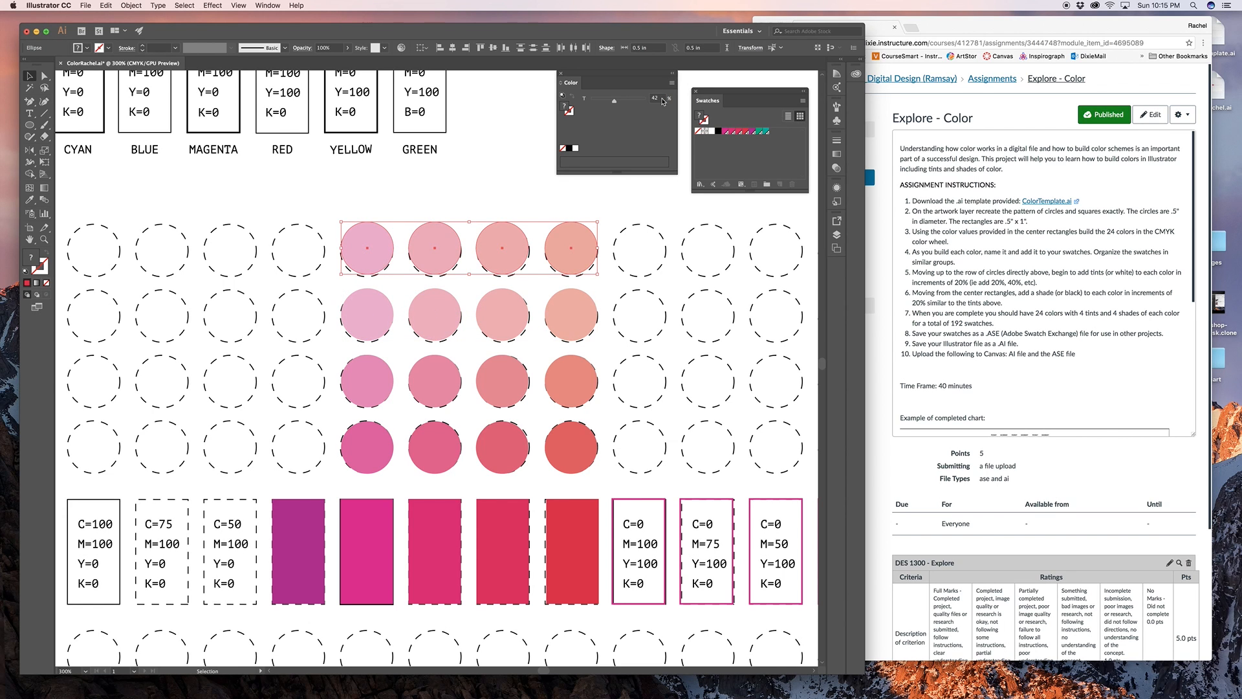
click(649, 98)
text(20)
key(Return)
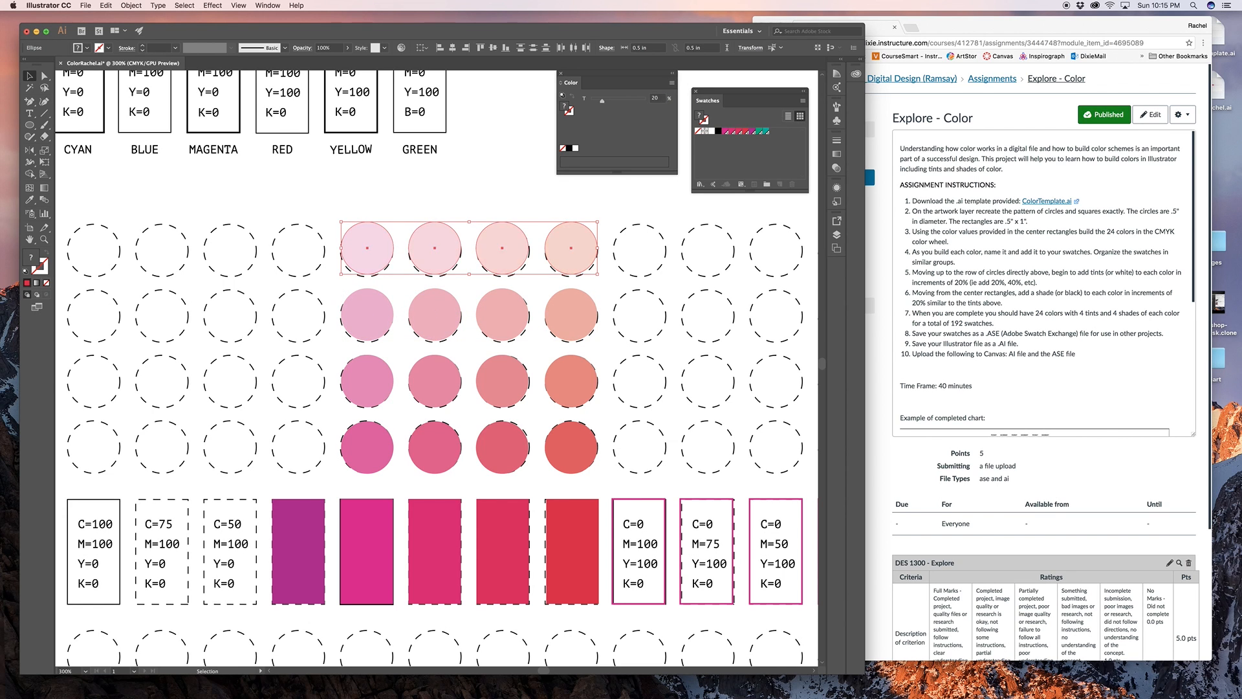
Step: Check the tints of the magenta-to-red circles in the 60% W and 80% W rows, and save the document
click(347, 319)
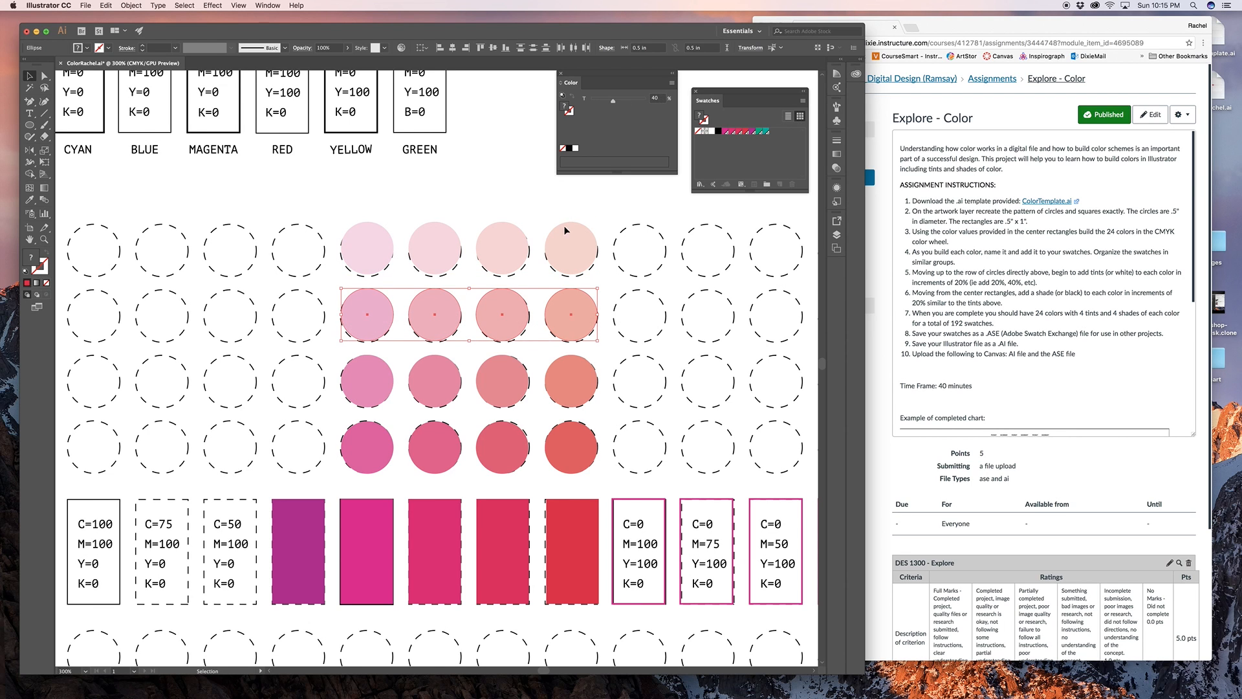
drag(624, 264, 374, 258)
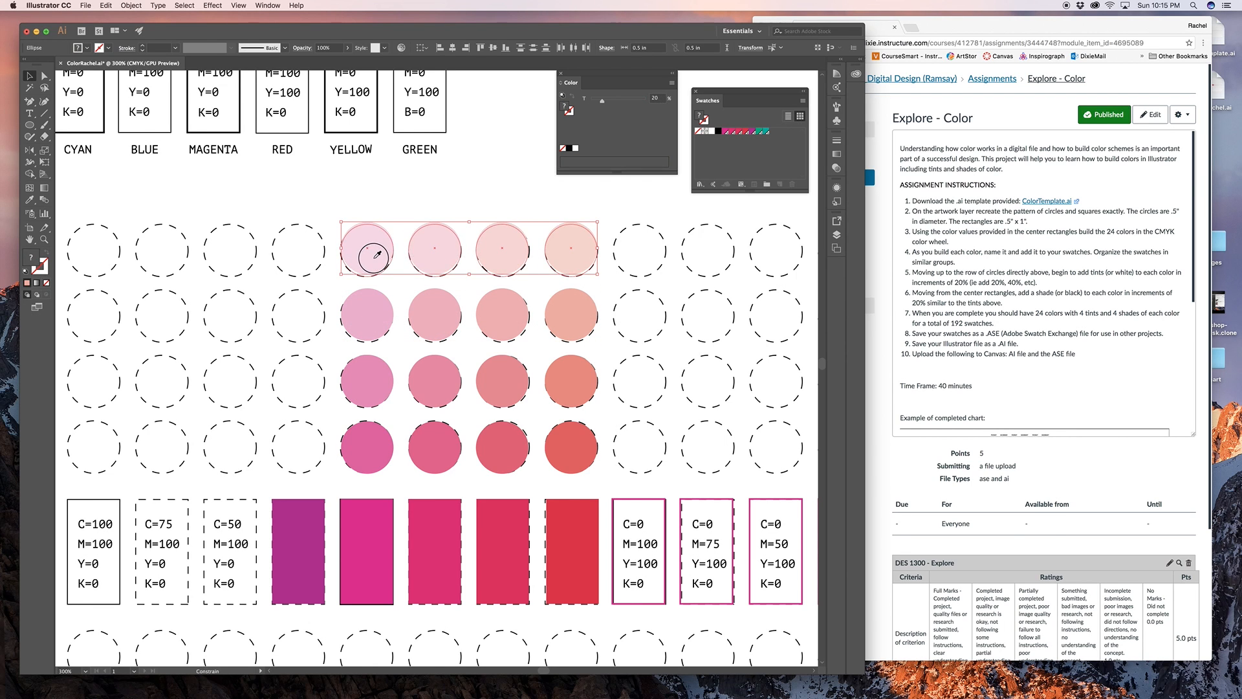
click(375, 323)
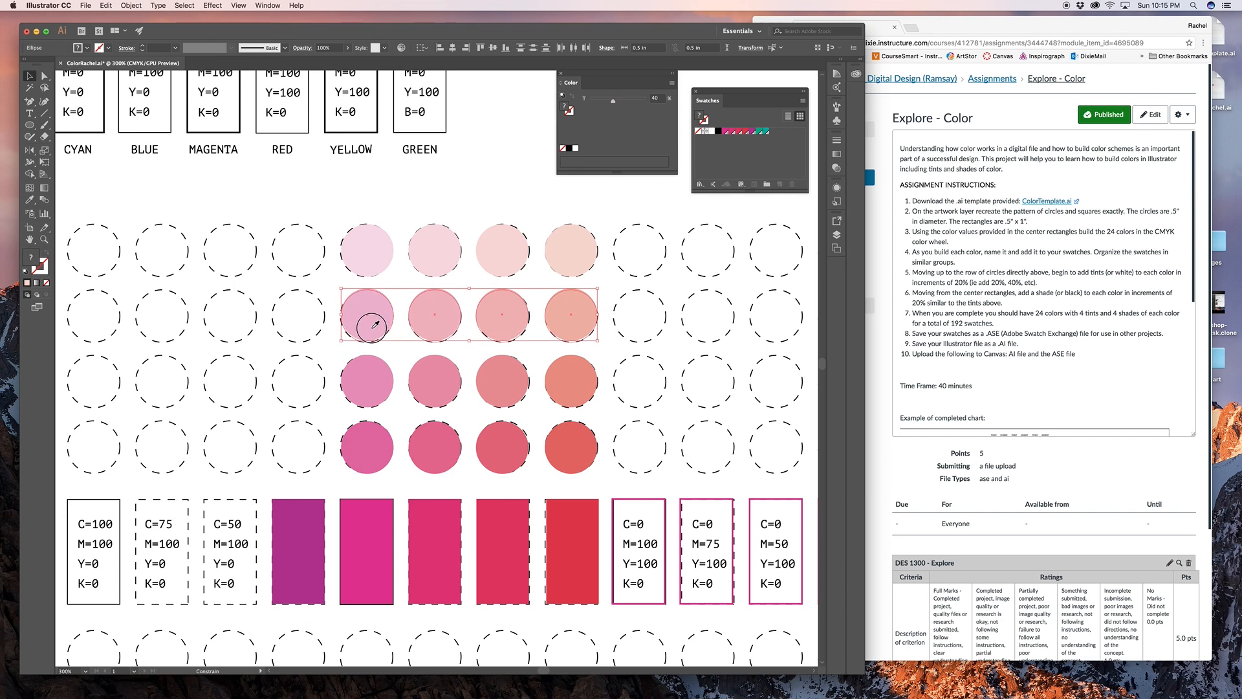
click(587, 343)
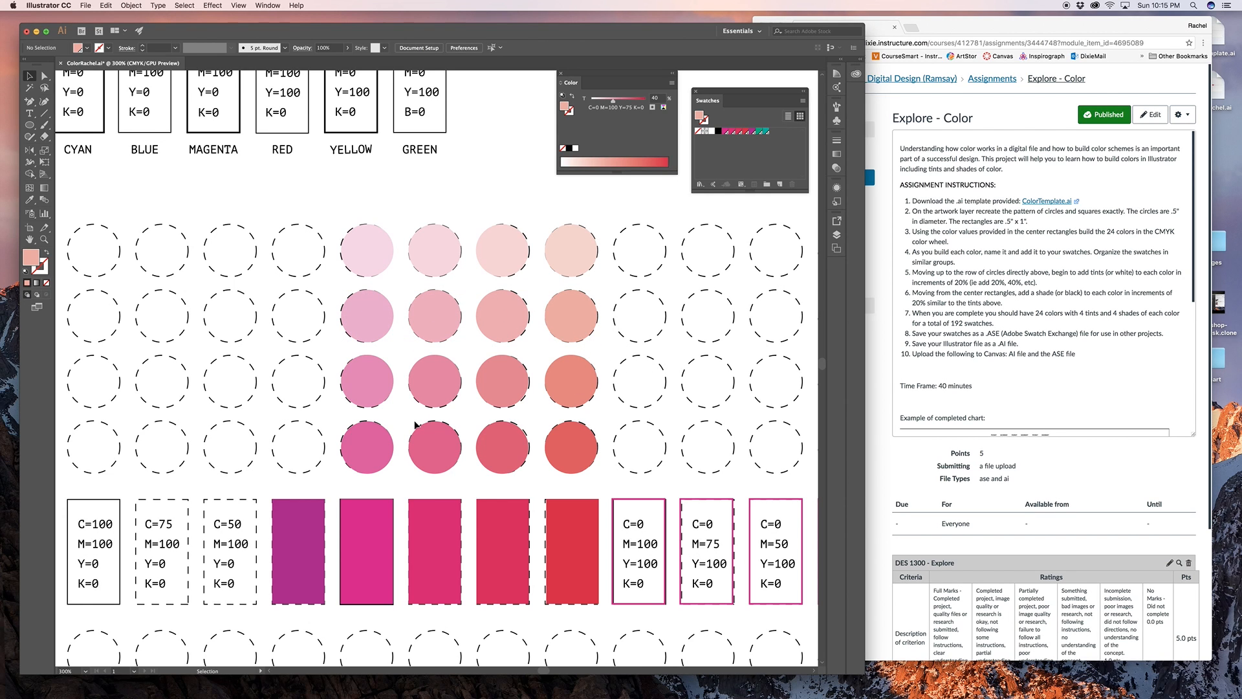
scroll(388, 291, left, 3)
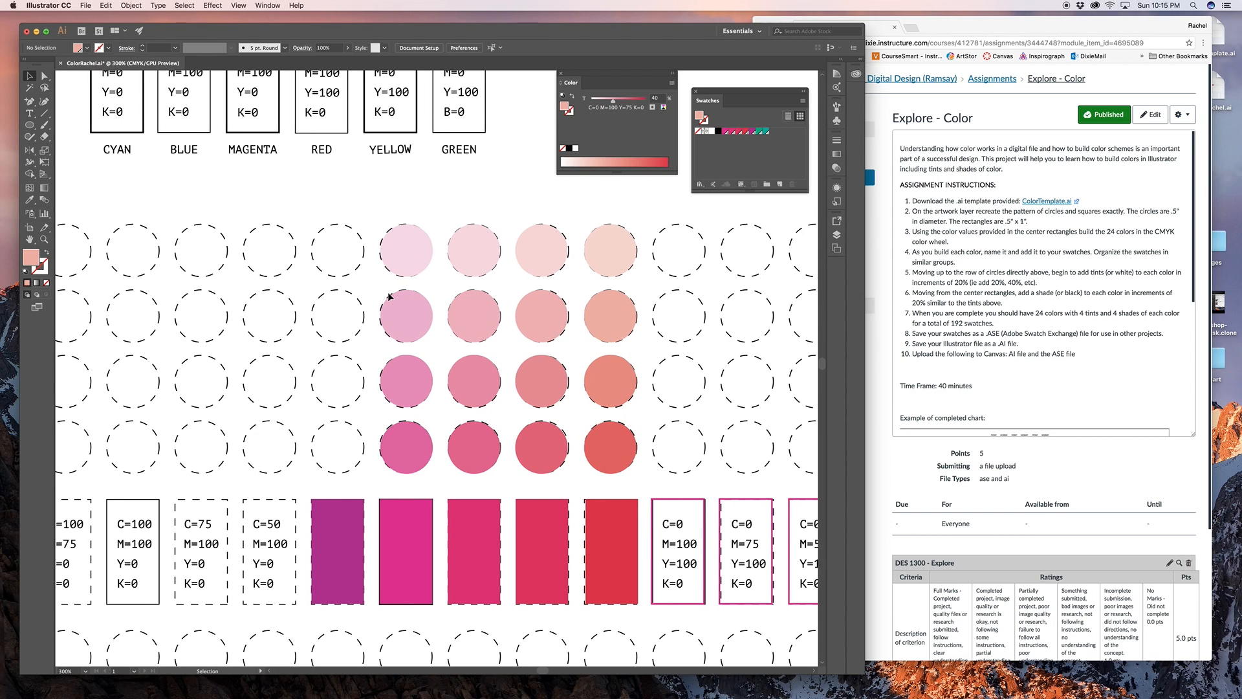
key(super+s)
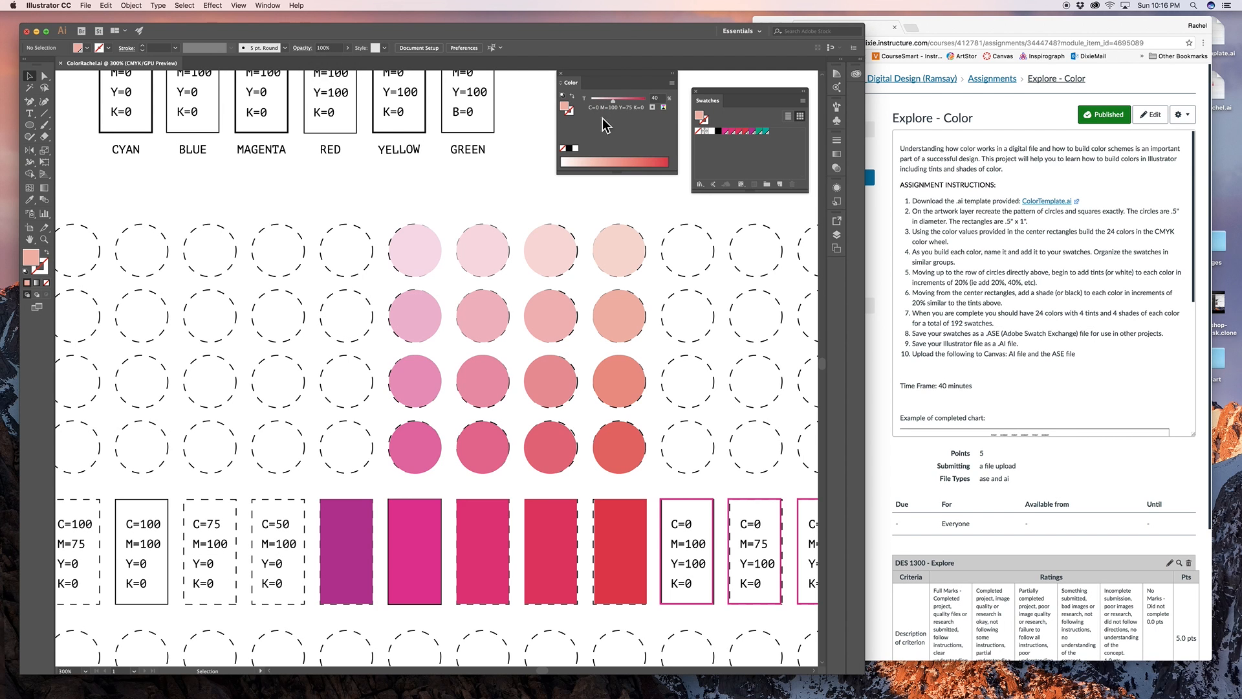
Step: Create a spot swatch named C=100 M=0 Y=75 K=20 from the first green HUE/COLOR rectangle, with black set to 20%
key(space)
drag(291, 419, 571, 330)
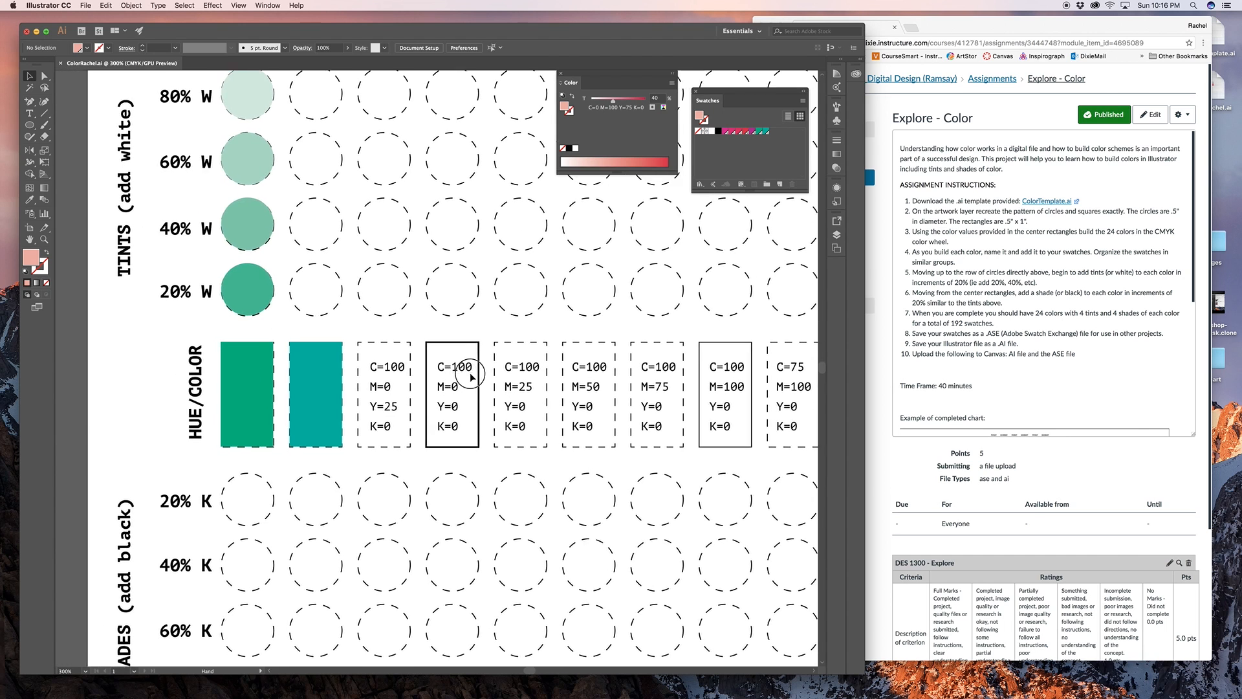
drag(470, 375, 504, 414)
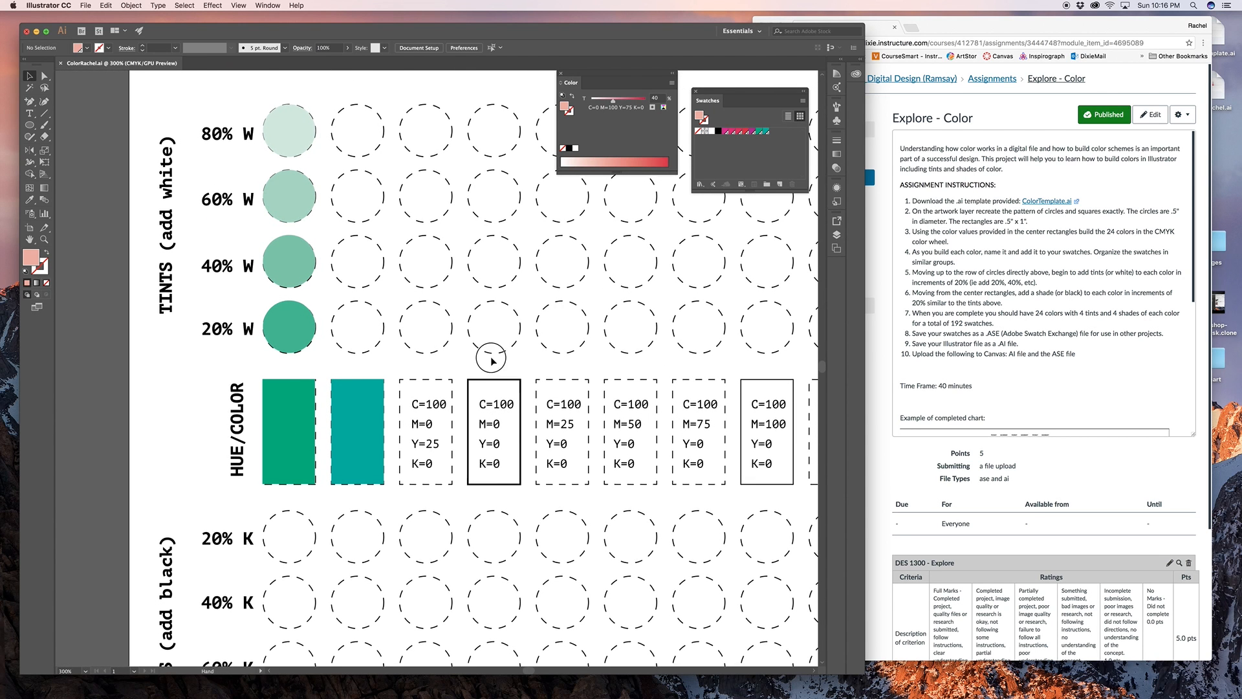
key(space)
drag(487, 352, 494, 195)
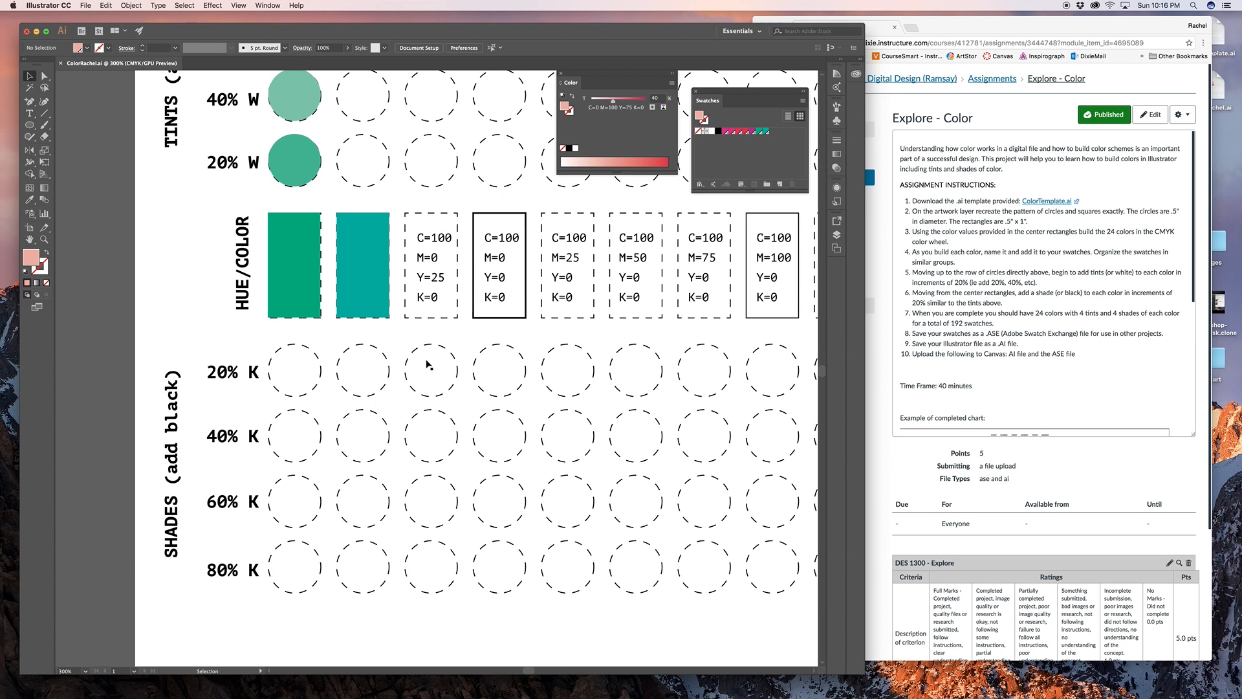
click(311, 294)
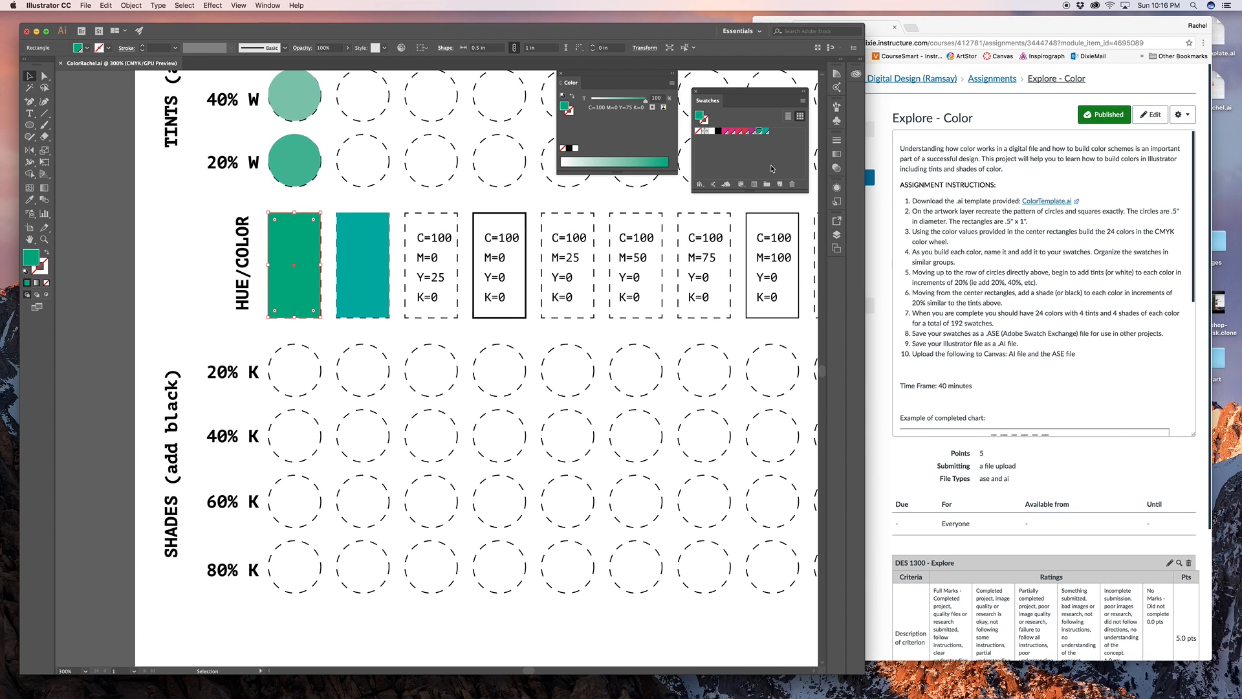
click(804, 101)
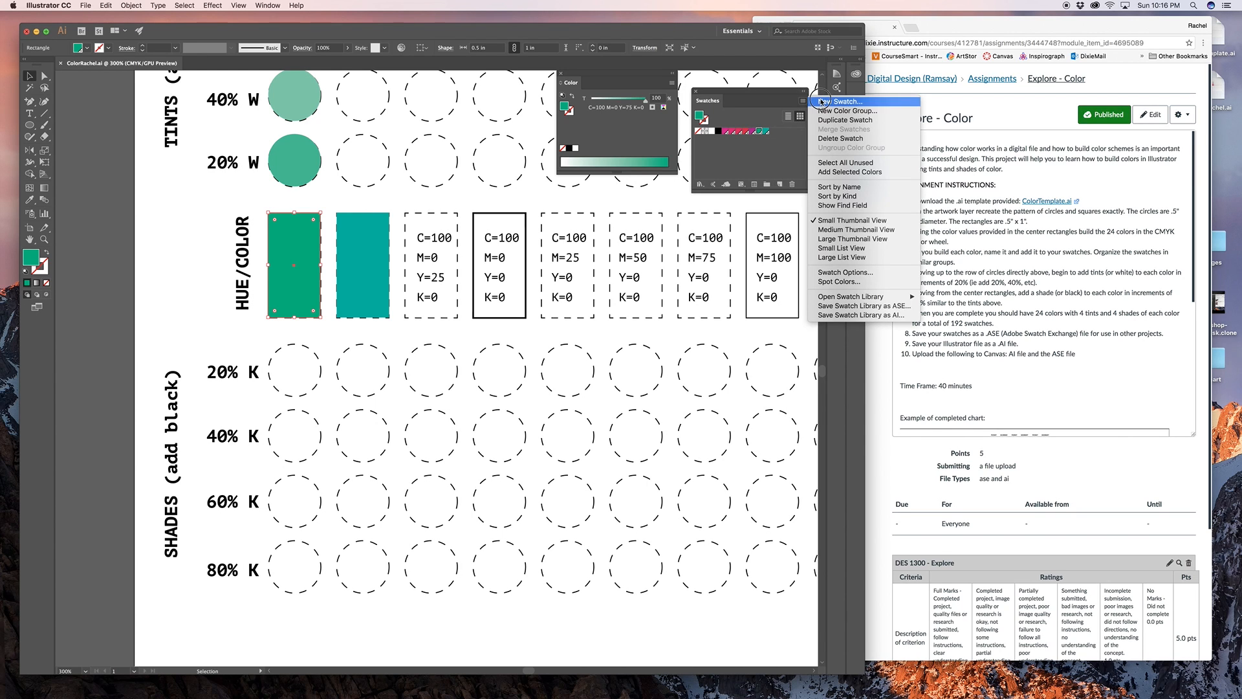
click(822, 102)
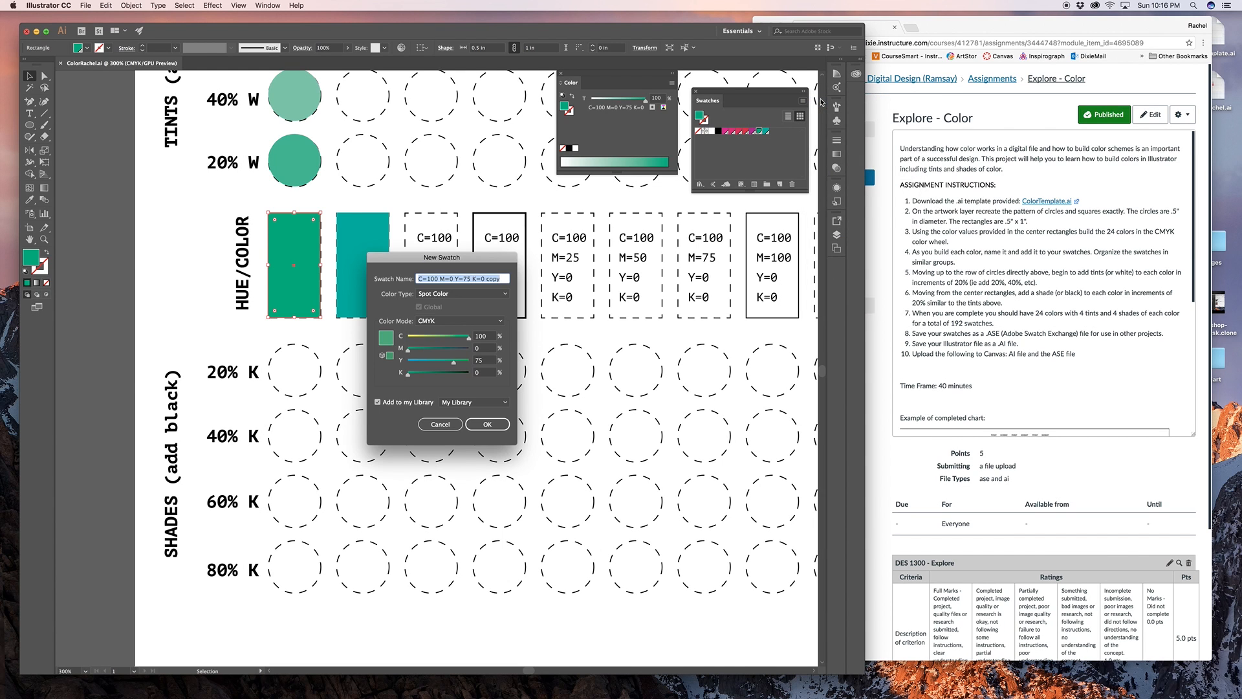
drag(453, 257, 564, 242)
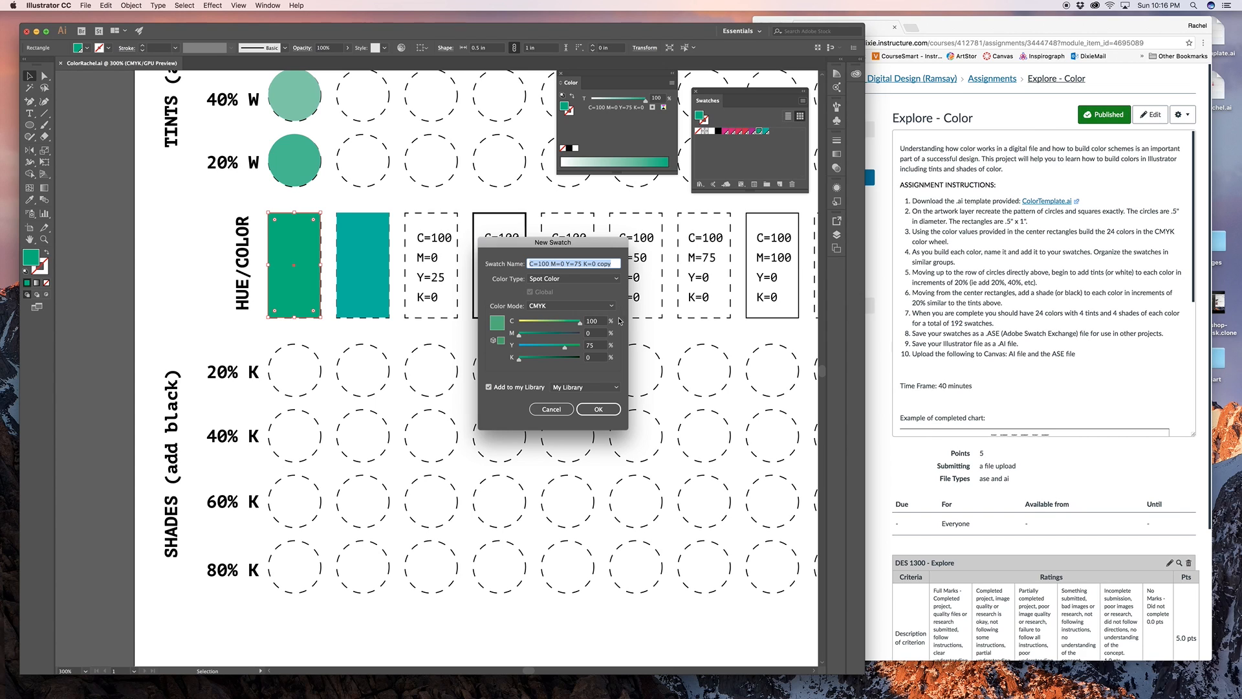
click(599, 264)
drag(593, 264, 612, 264)
text(20)
click(579, 357)
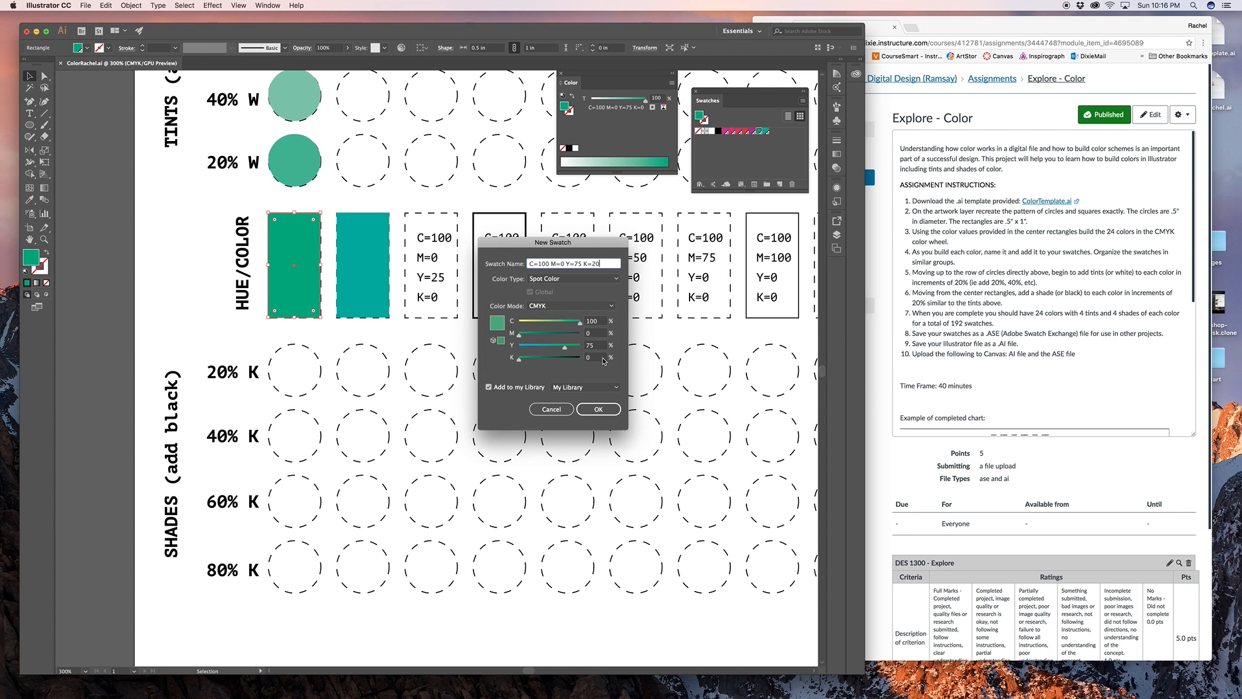
text(20)
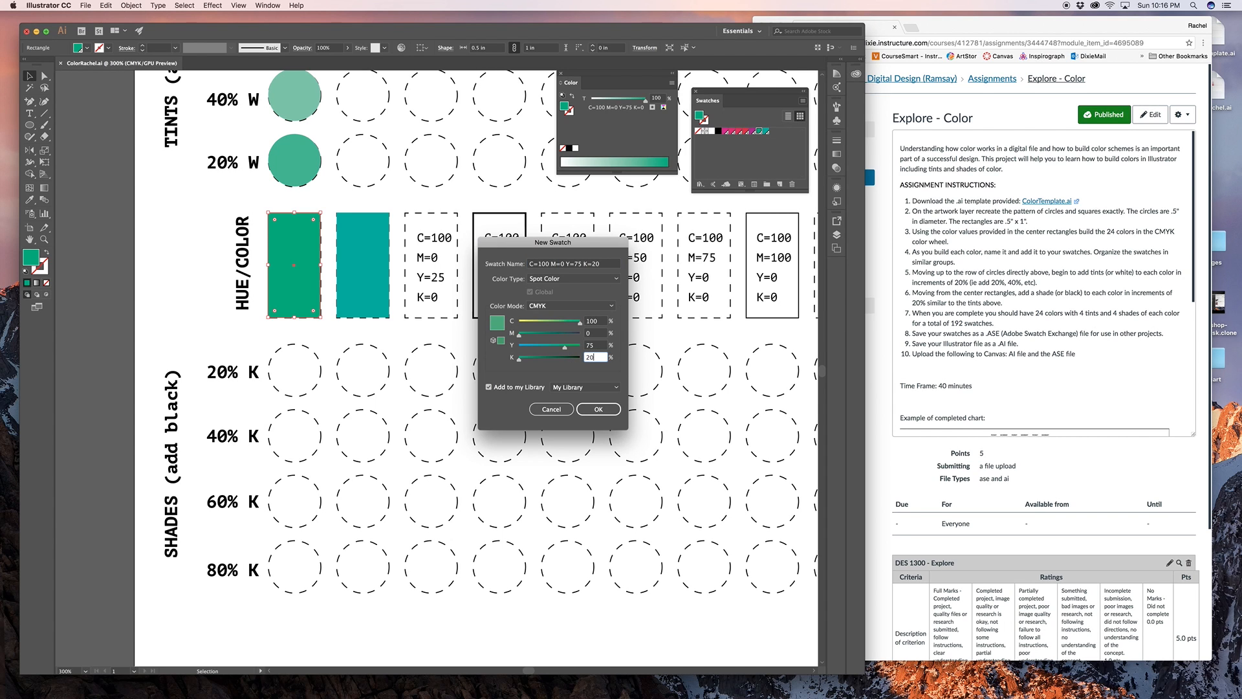
key(Tab)
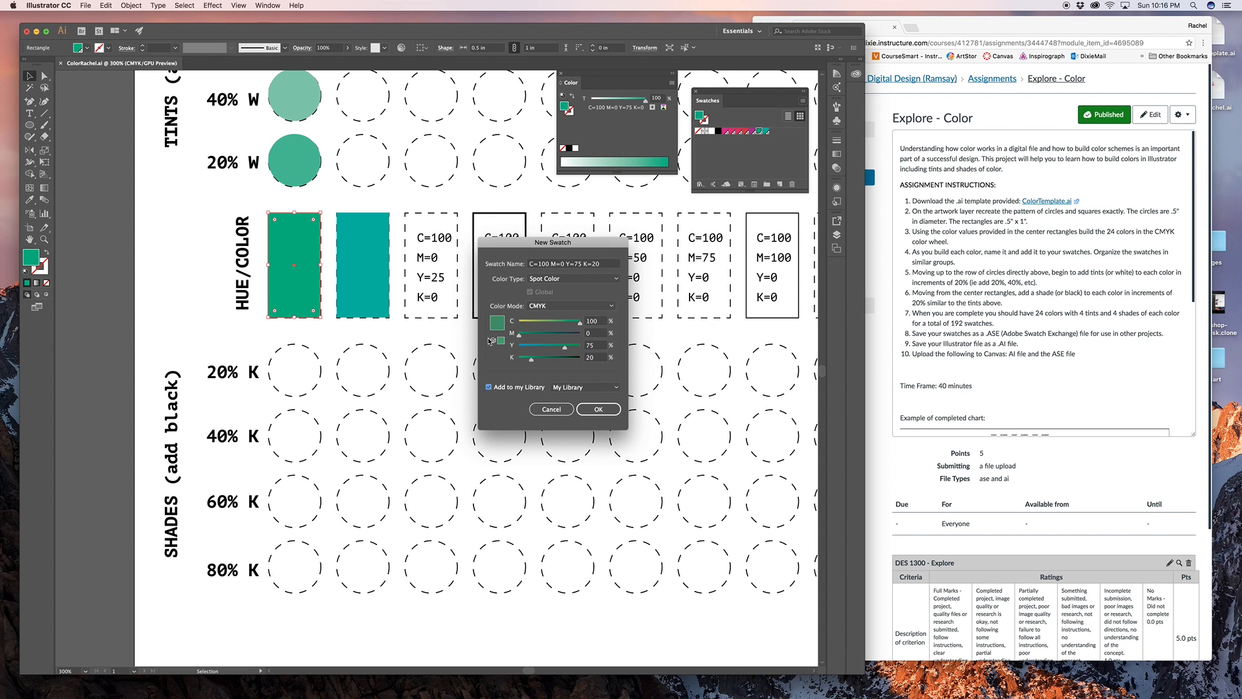
click(591, 412)
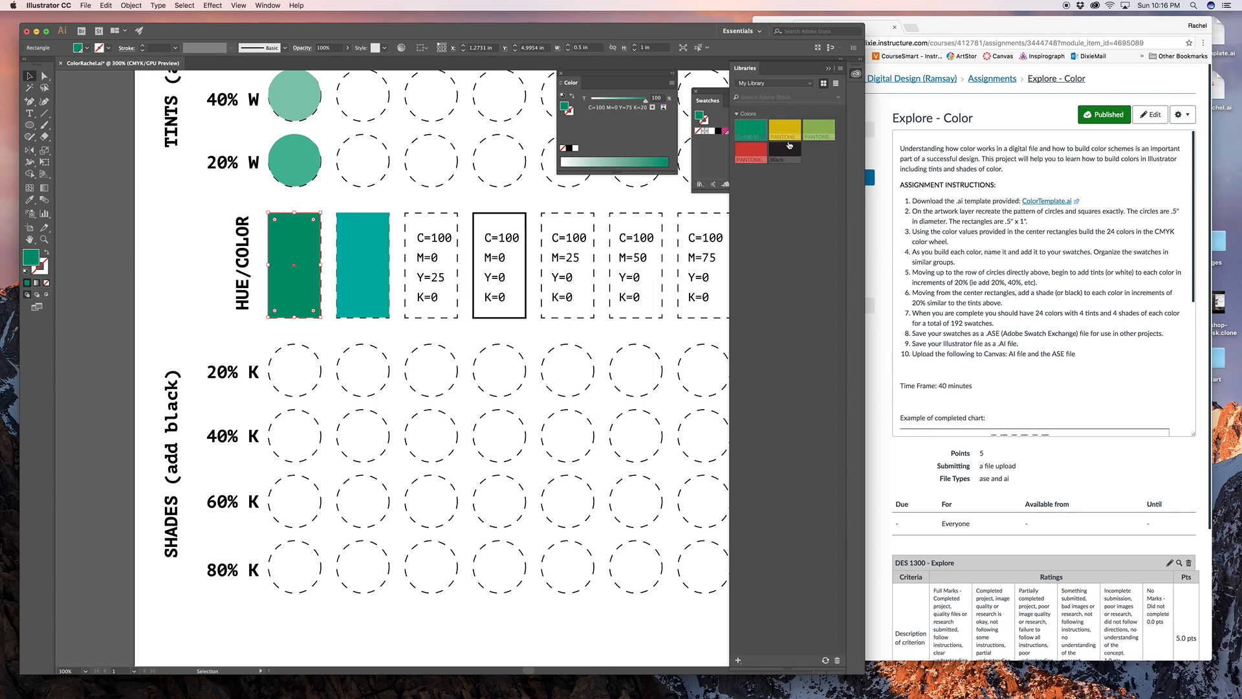
Step: Collapse the Libraries and reapply the C=100 M=0 Y=75 K=0 swatch to the first green HUE/COLOR rectangle
click(829, 69)
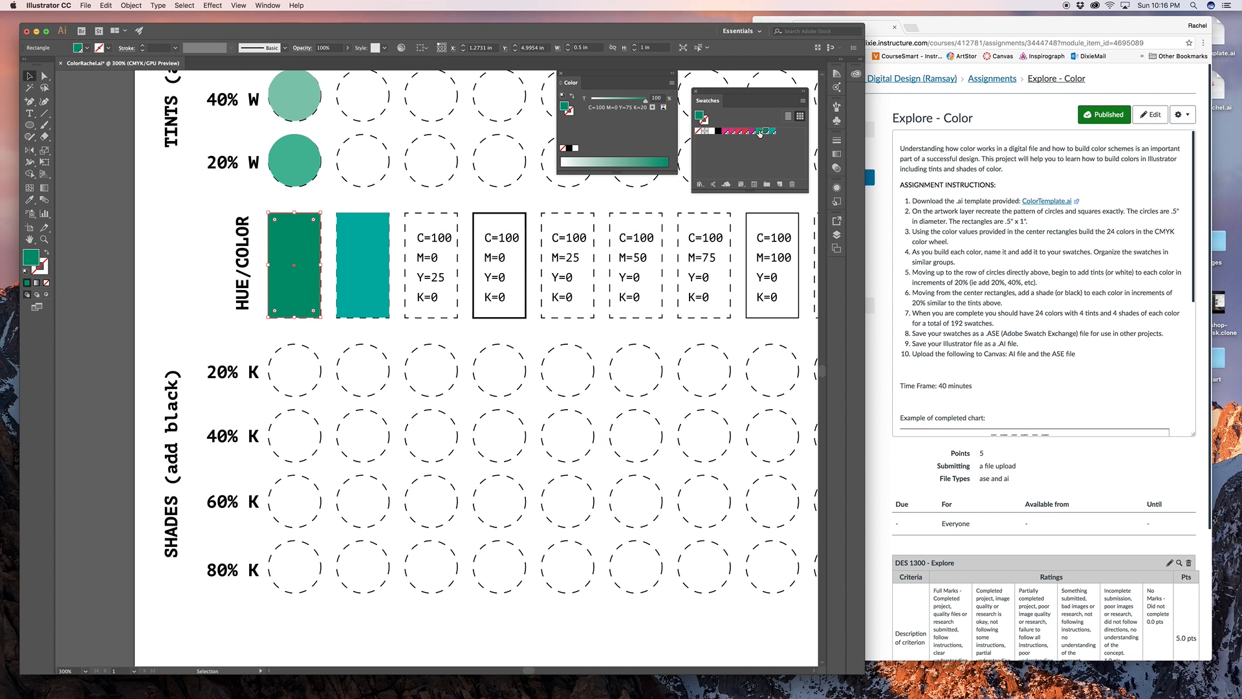
click(759, 132)
click(336, 204)
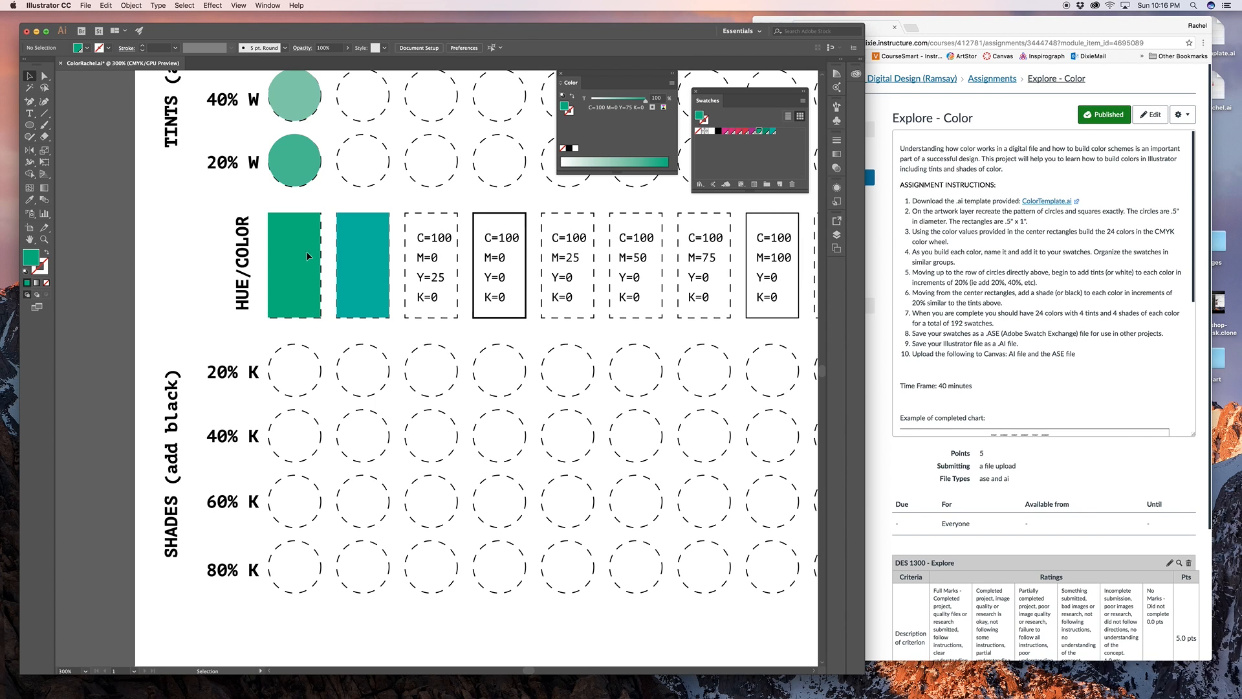
Step: Copy the green 20% W circle into the 20% K row and fill it with the C=100 M=0 Y=75 K=20 swatch at 100% tint
drag(299, 165, 299, 375)
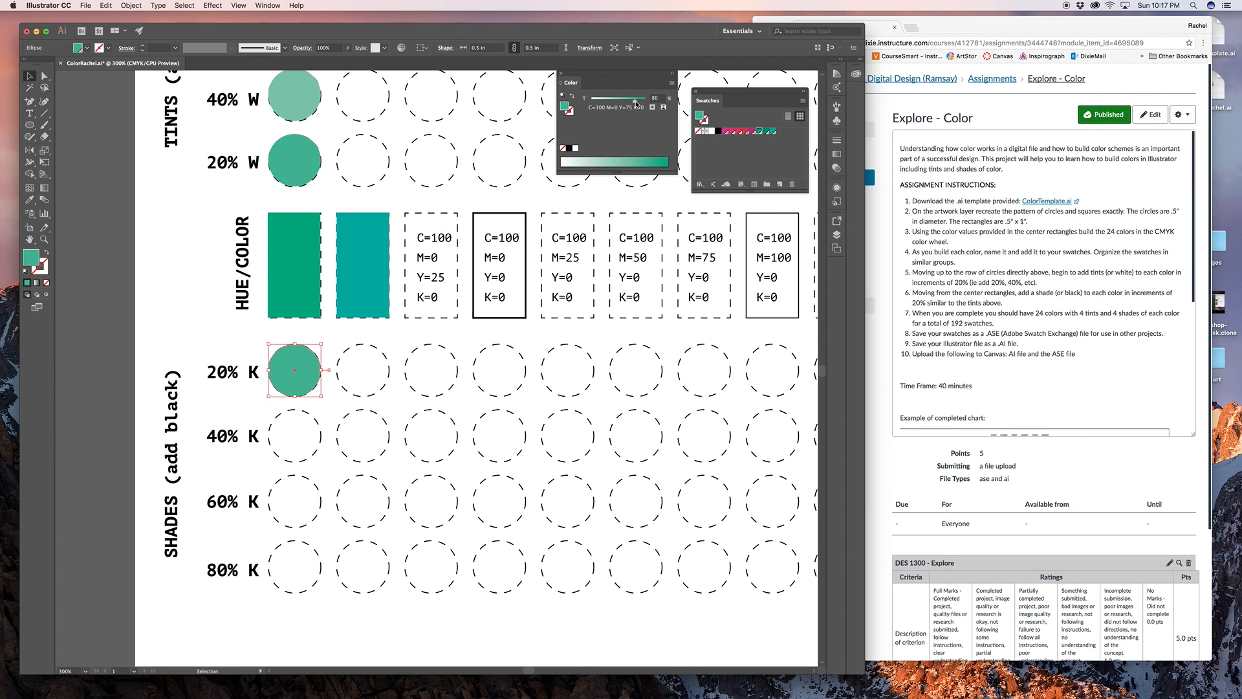
drag(635, 100, 646, 100)
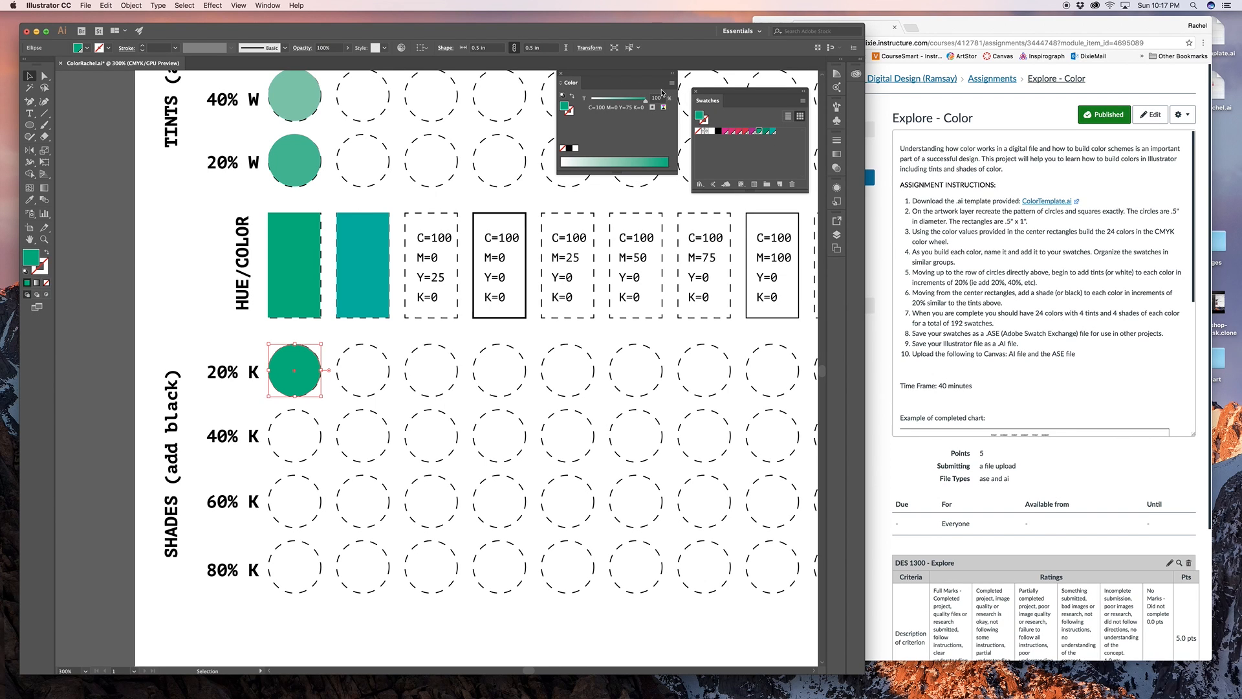
click(769, 131)
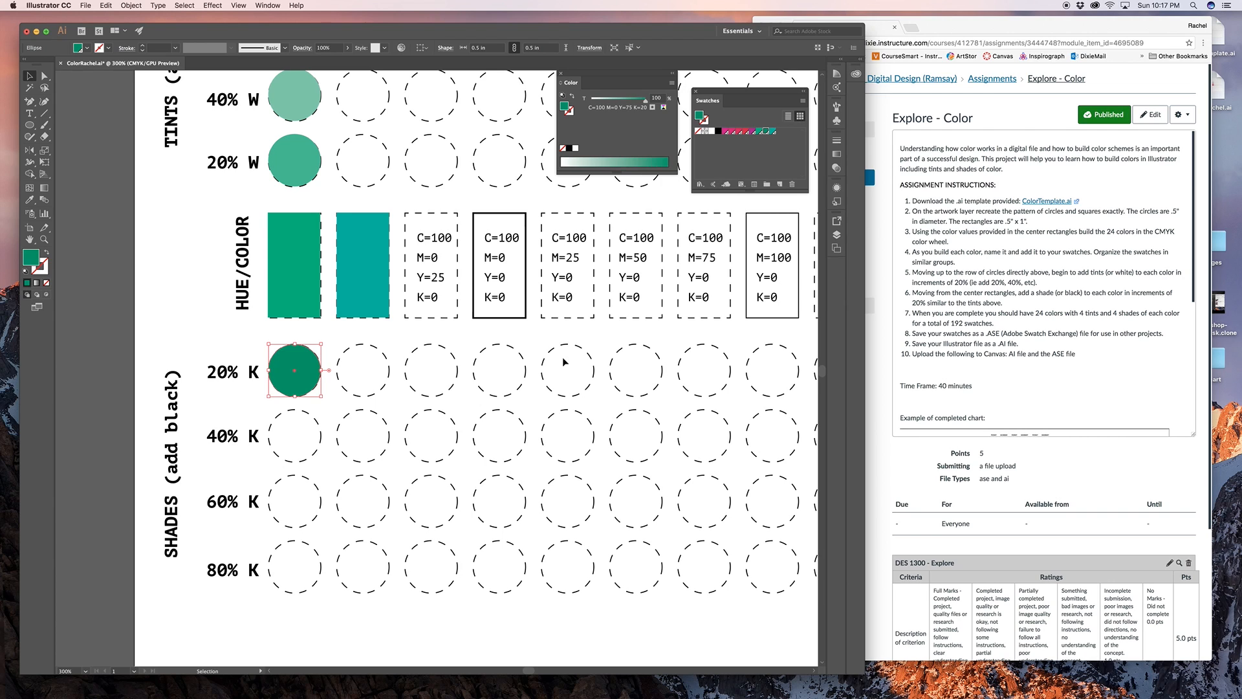
click(478, 434)
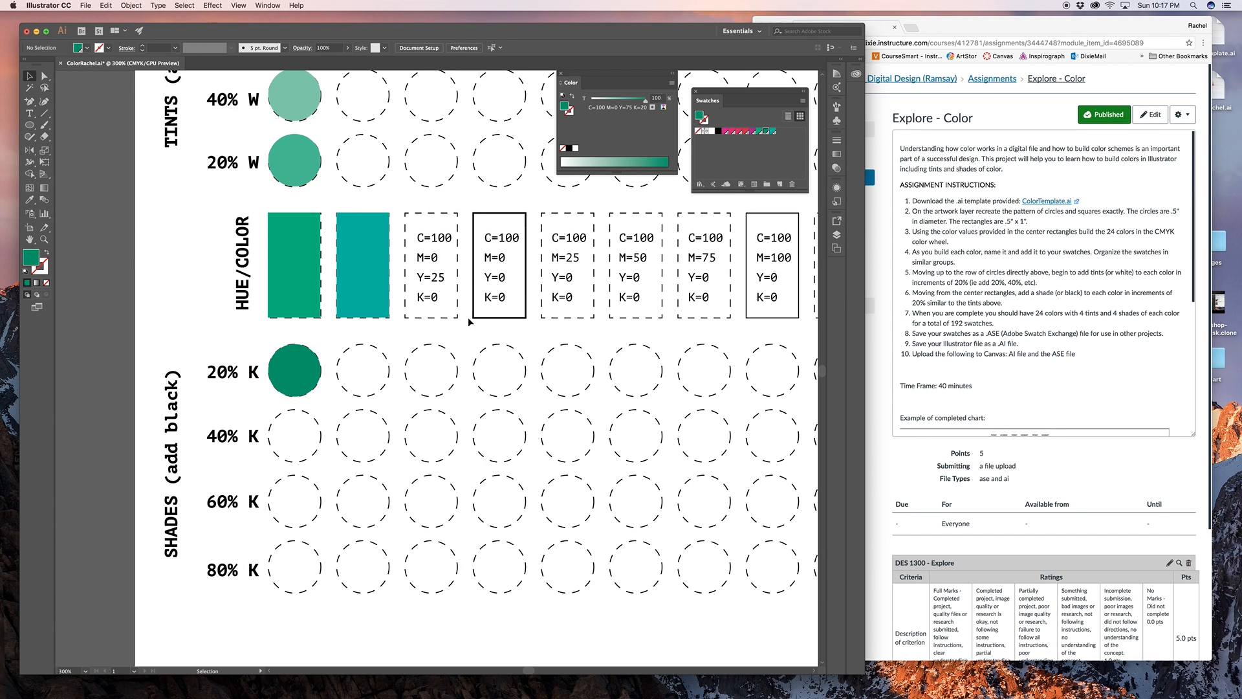
Step: Move the green HUE/COLOR rectangle aside and compare the CMYK values beneath it with the K=20 swatch's options
double_click(752, 135)
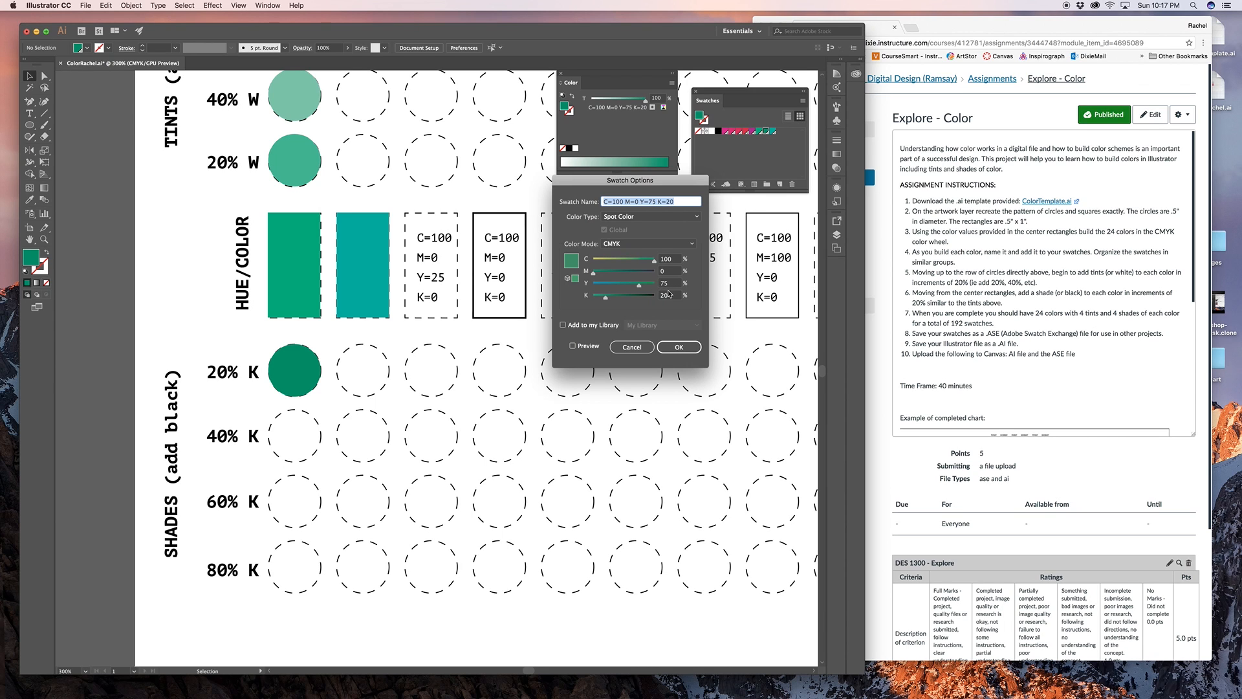
mouse_move(262, 282)
mouse_down()
mouse_move(223, 282)
mouse_move(272, 291)
mouse_move(240, 291)
mouse_up()
click(637, 350)
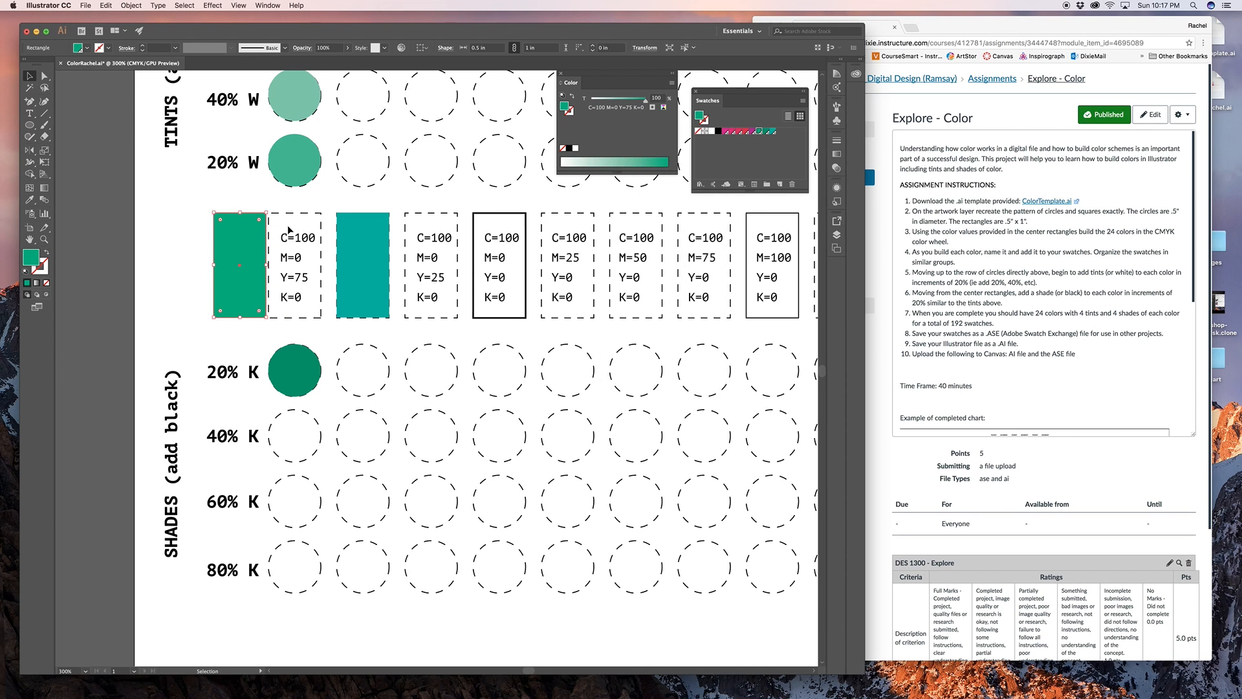
double_click(765, 132)
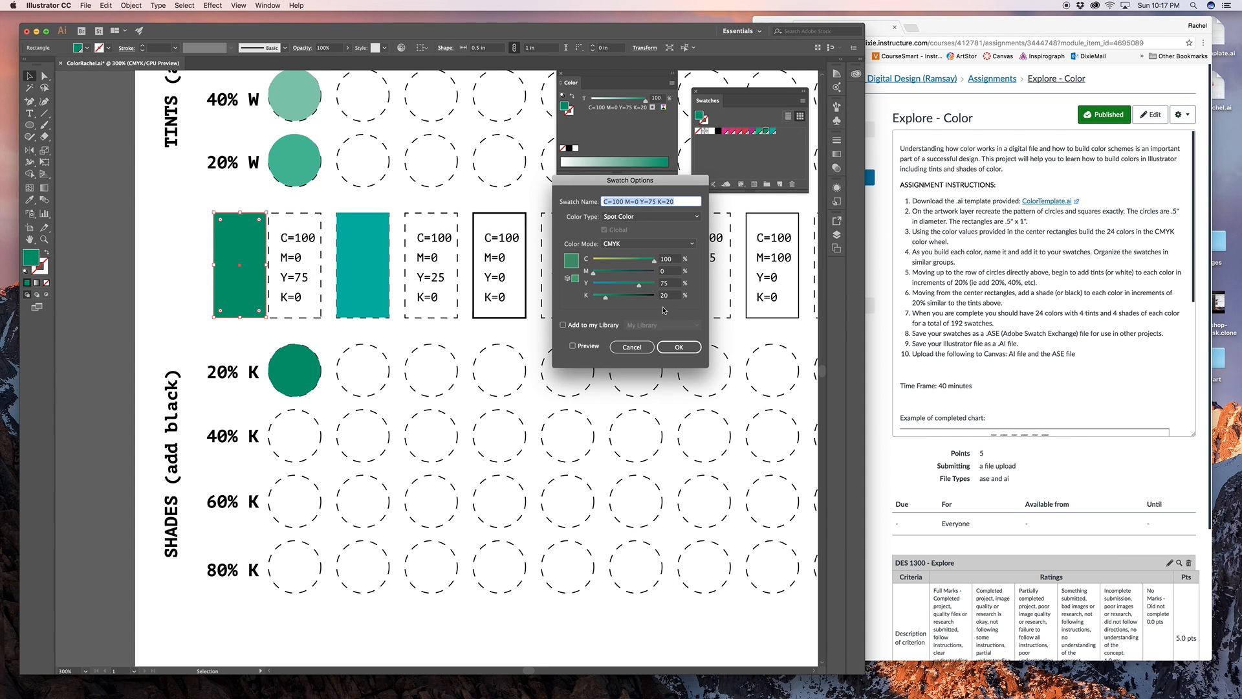
click(635, 351)
Step: Undo the swatch change on the green rectangle and return it to its place in the first HUE/COLOR column
key(super+z)
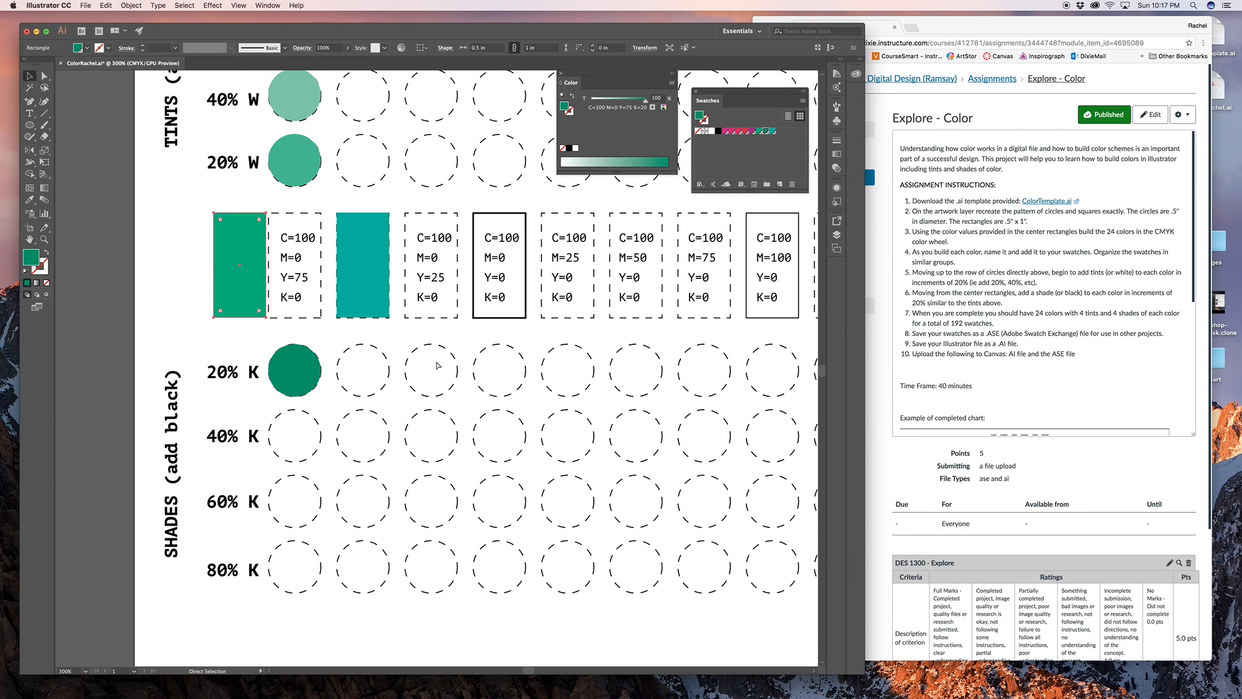
click(437, 366)
scroll(388, 323, down, 1)
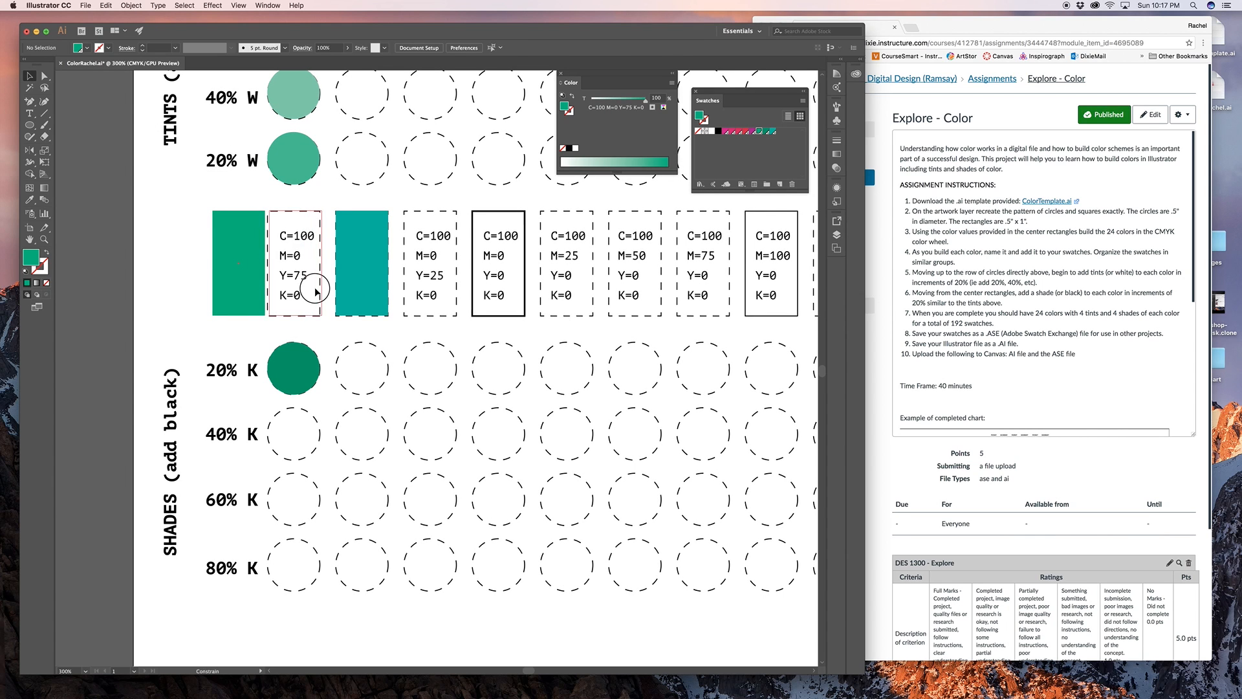
drag(315, 293, 314, 291)
click(358, 341)
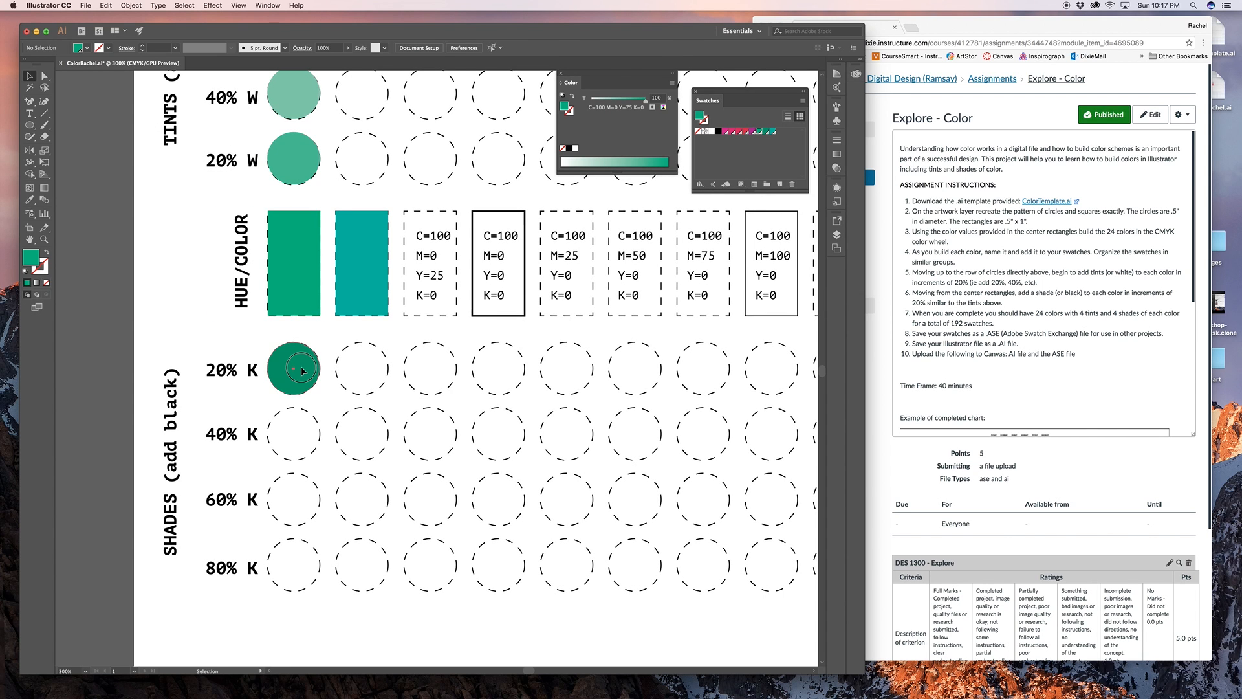
Step: Duplicate the green 20% K circle down into the 40% K row
drag(302, 370, 302, 437)
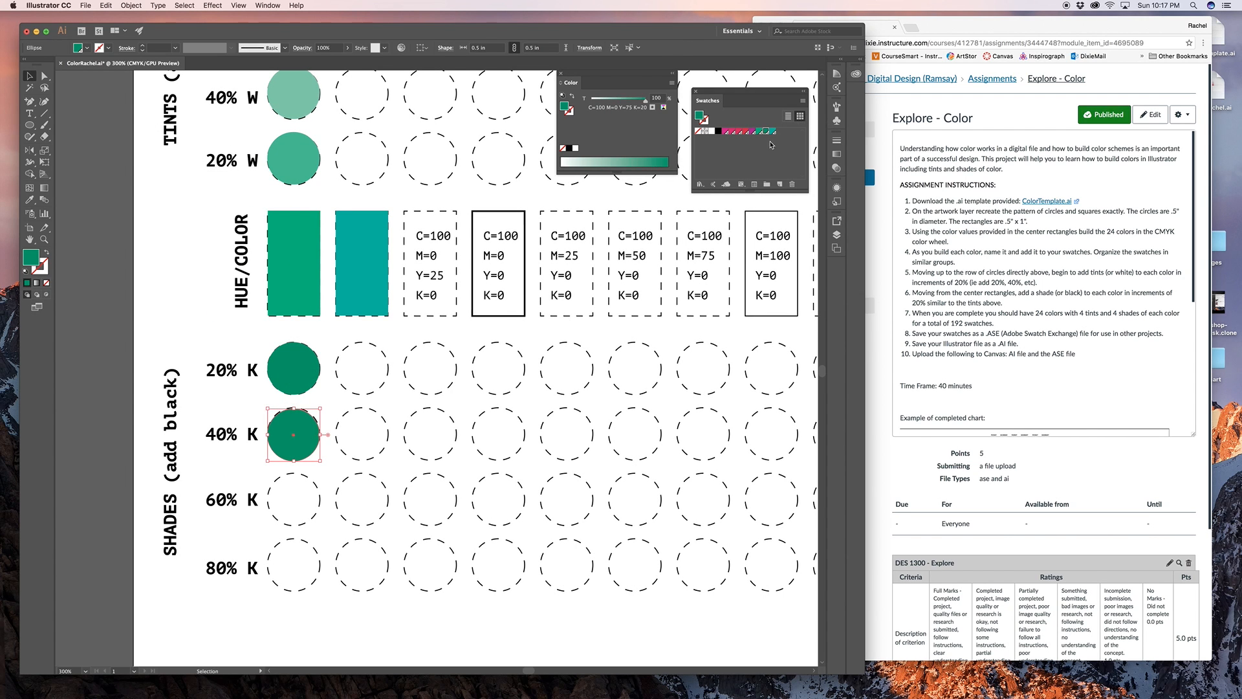
click(802, 101)
click(781, 143)
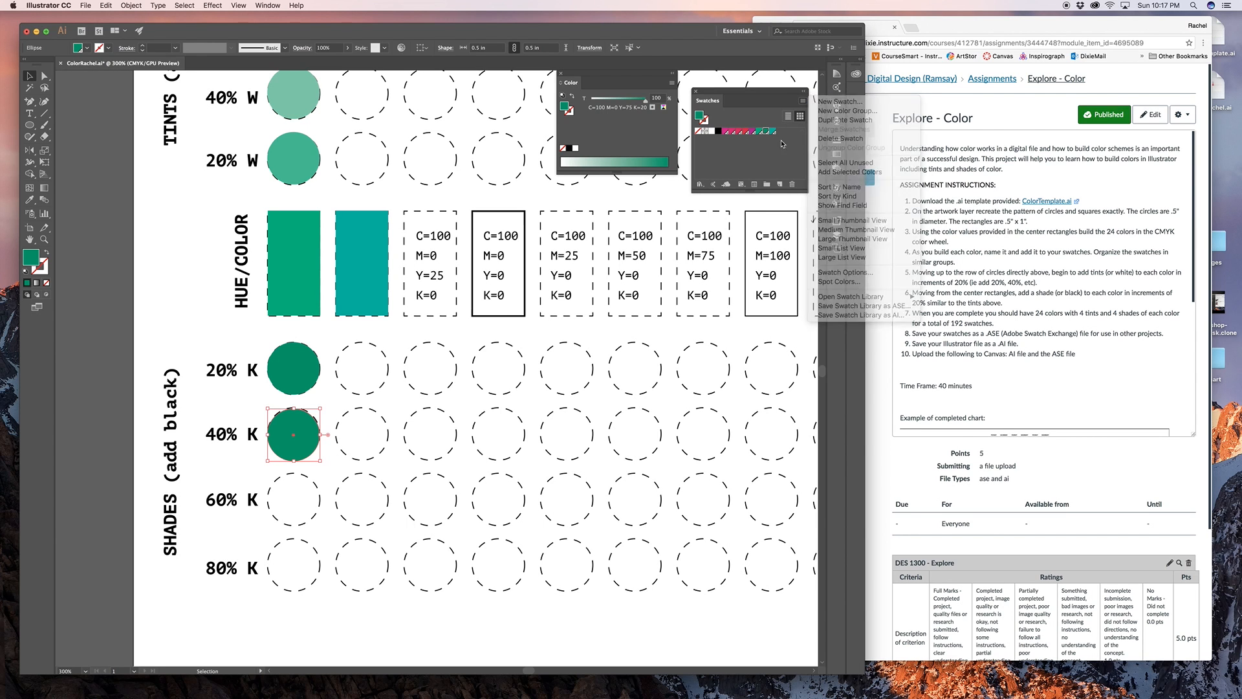
Step: Create a spot swatch named C=100 M=0 Y=75 K=40 for the duplicate, with black at 40%, and move the Libraries off the artwork
click(779, 185)
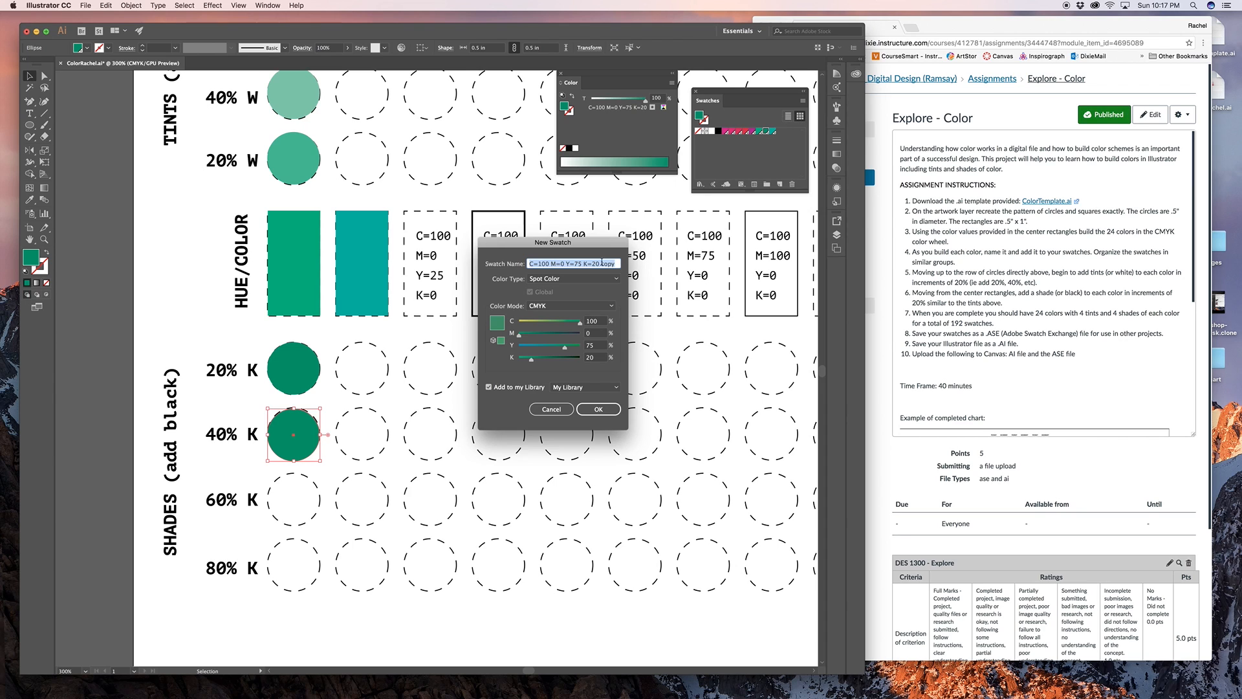
drag(592, 263, 620, 264)
text(40)
drag(603, 358, 580, 359)
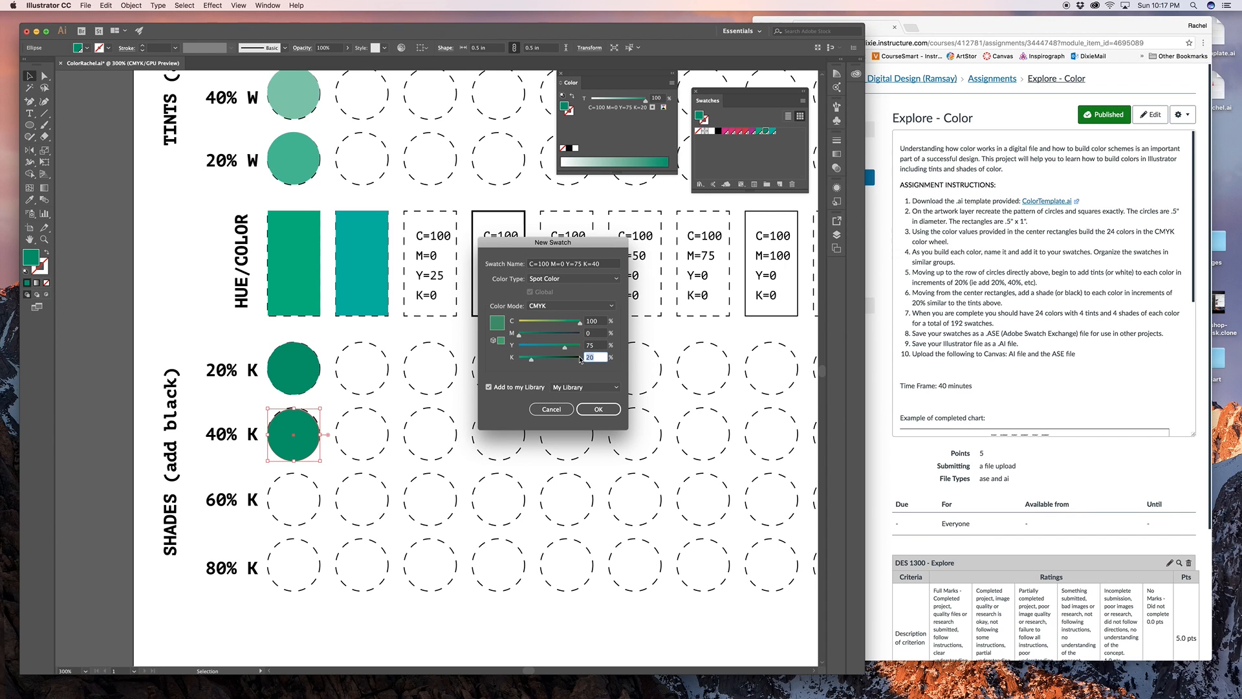
text(40)
key(Return)
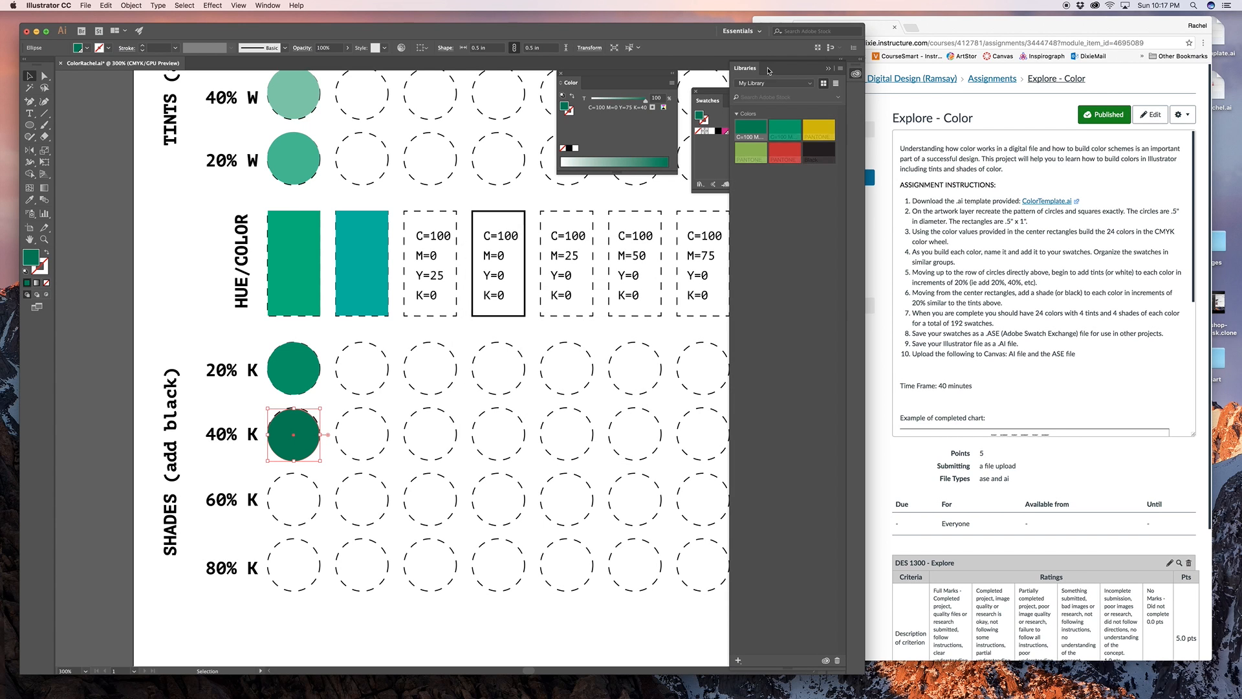
drag(756, 69, 1060, 102)
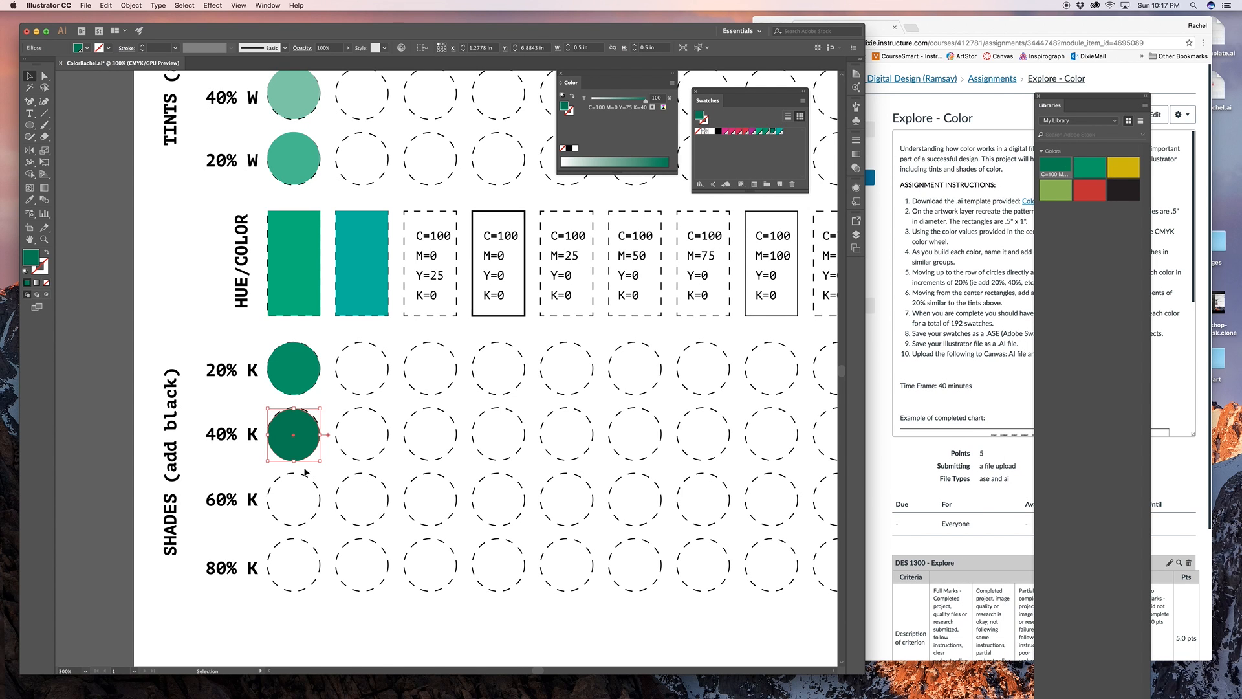
Step: Duplicate the green 40% K circle into the 60% K row and give it a spot swatch named C=100 M=0 Y=75 K=60, with black at 60%
drag(313, 432, 313, 498)
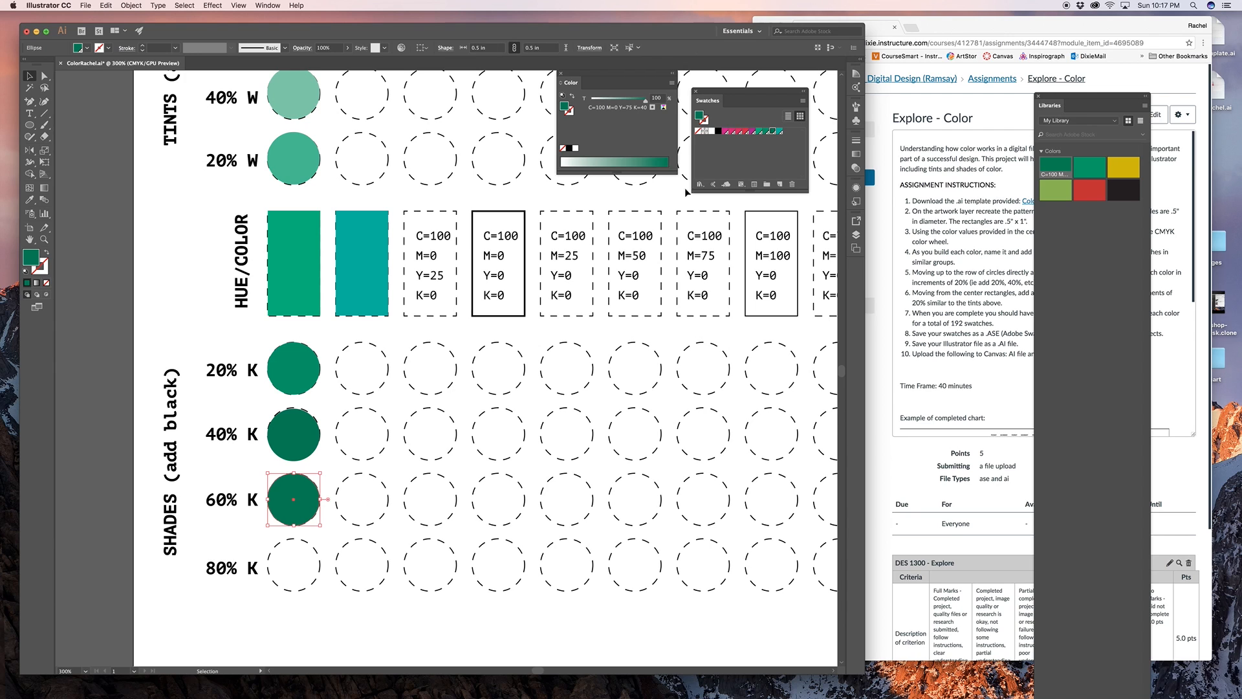
click(779, 184)
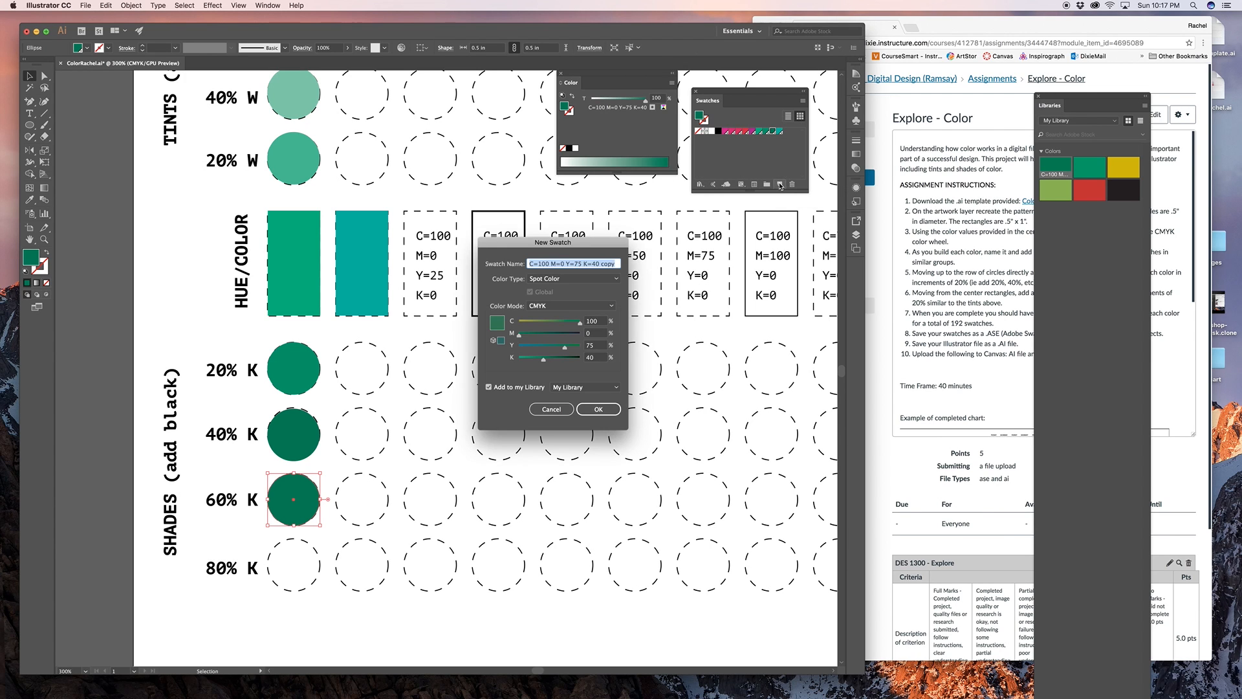
drag(591, 263, 621, 264)
text(60)
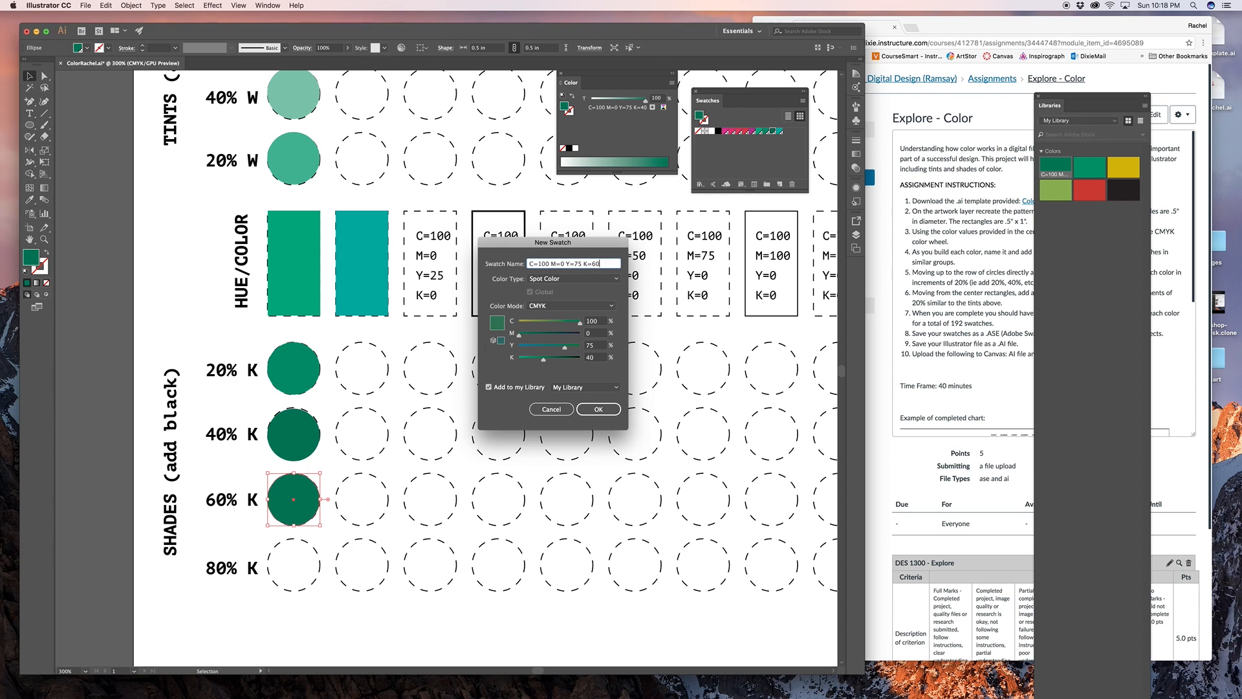
click(596, 359)
text(60)
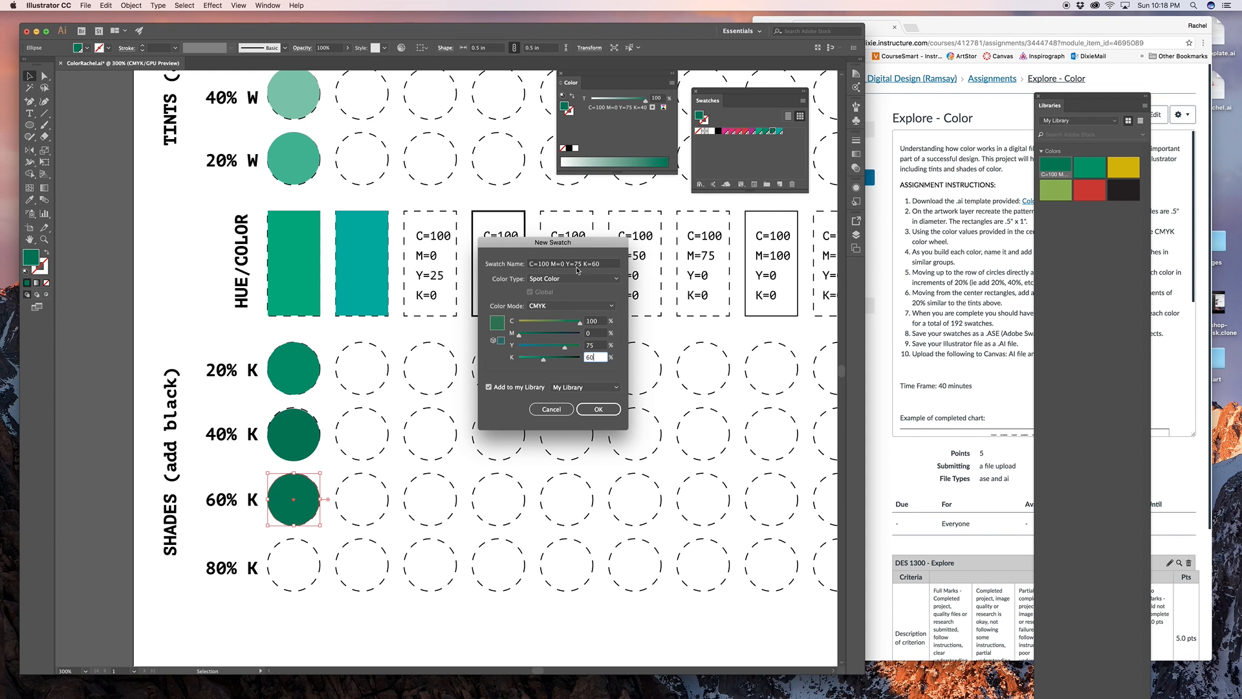
click(599, 410)
click(416, 526)
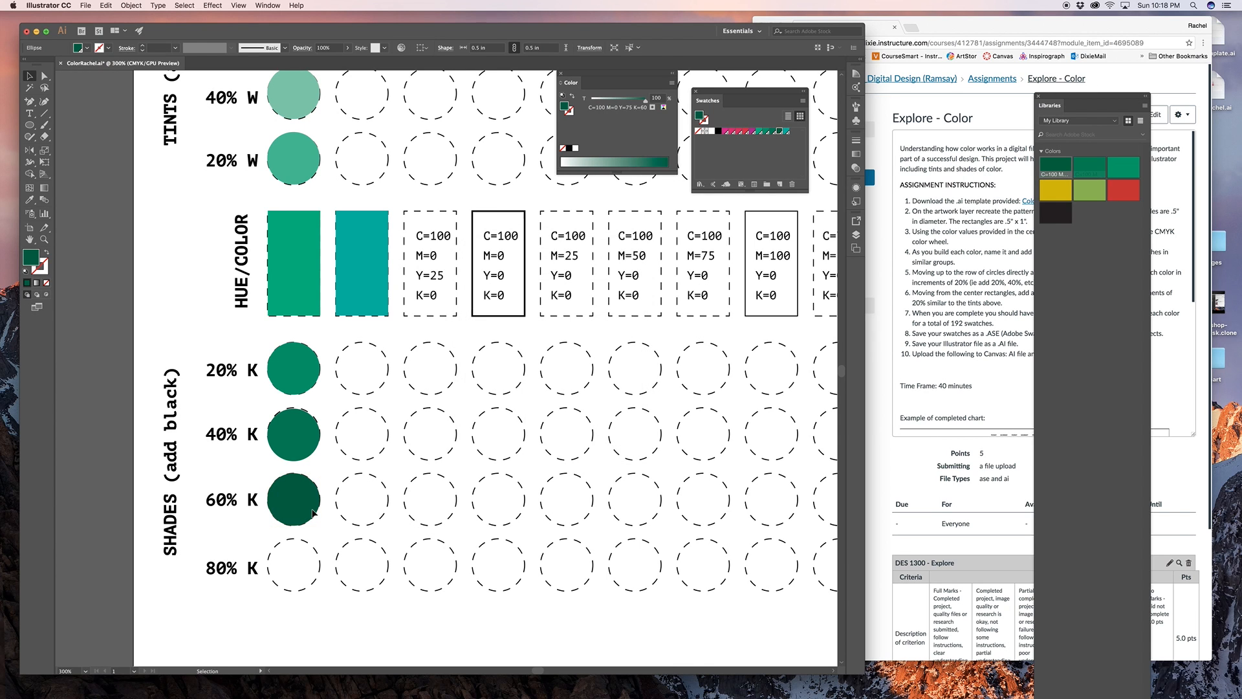
Step: Duplicate the 60% K circle into the 80% K row with a new 80% black spot swatch named C=100 M=0 Y=75 K=80, and save the document
drag(307, 501, 307, 568)
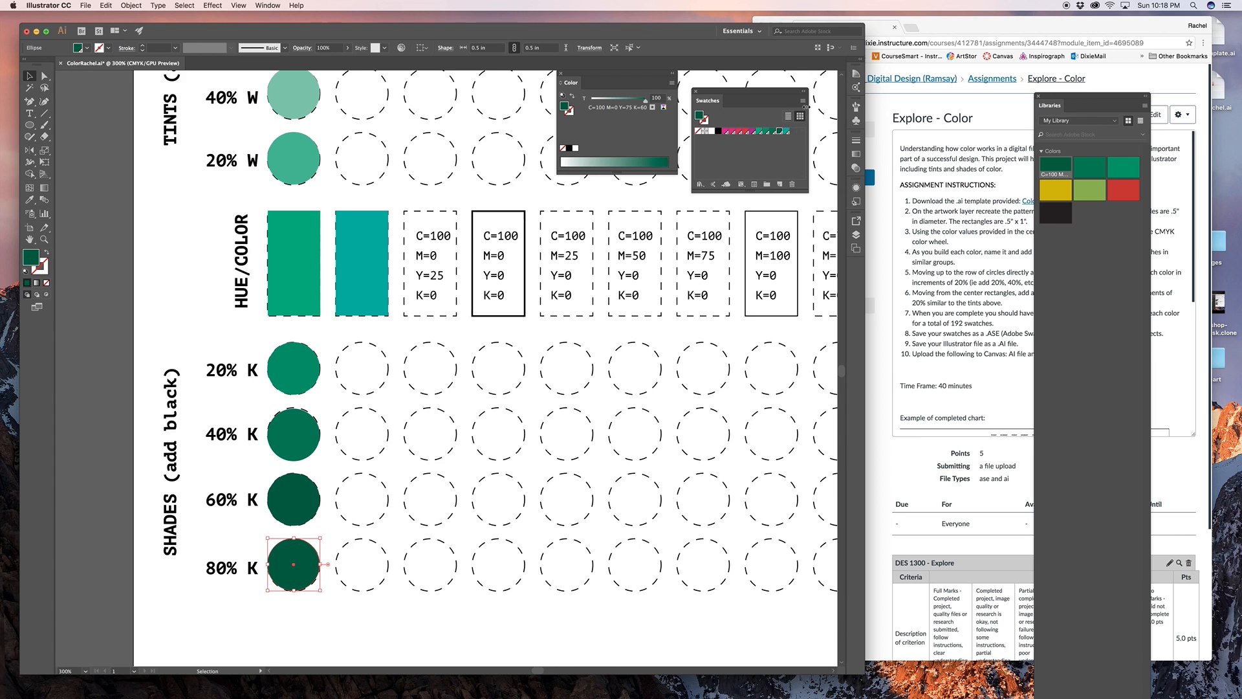
click(780, 184)
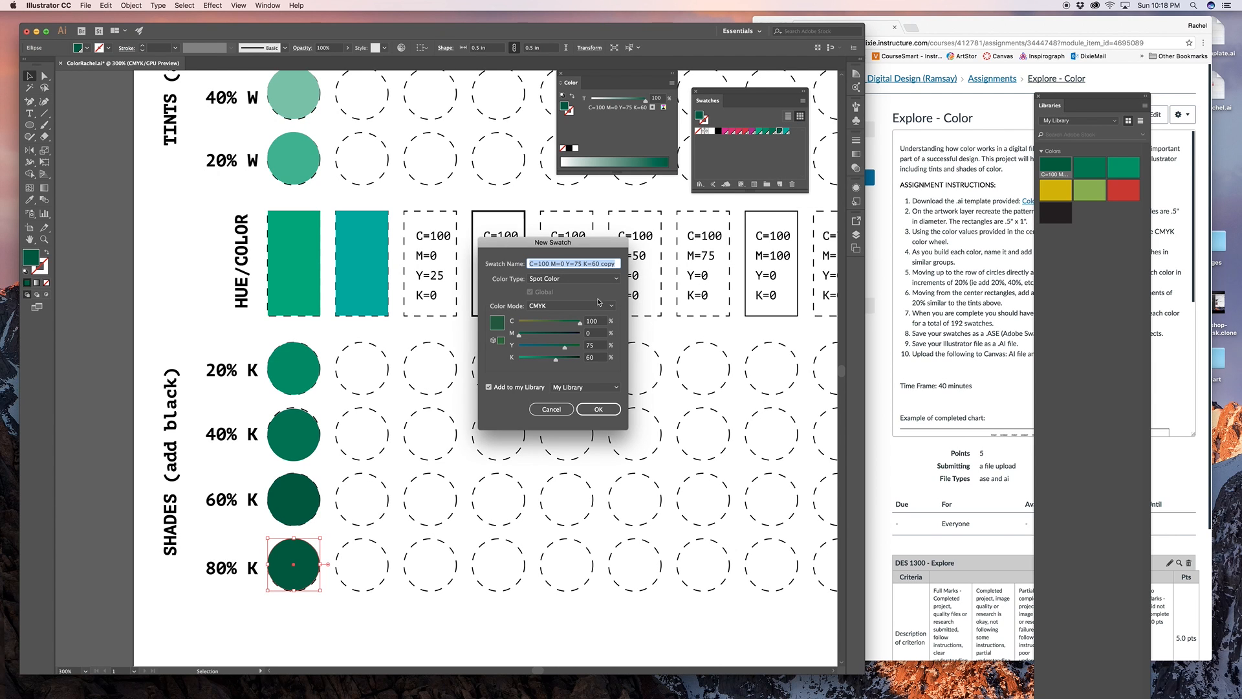
double_click(585, 357)
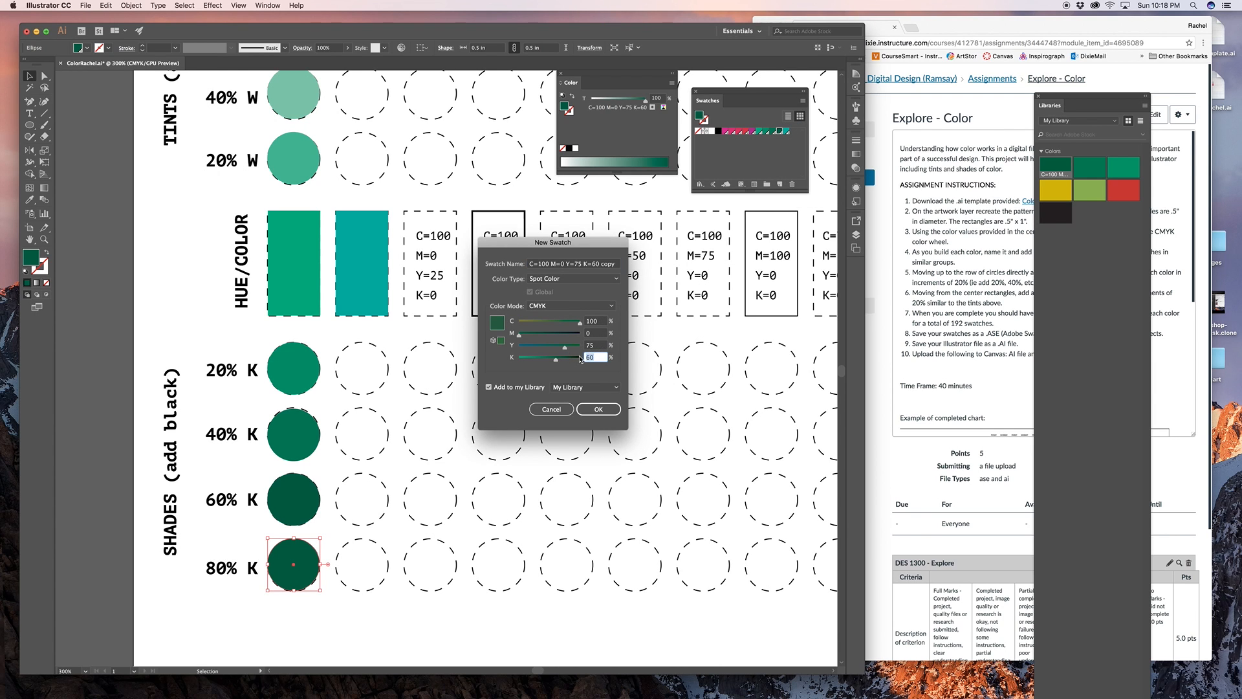
text(80)
drag(592, 264, 614, 263)
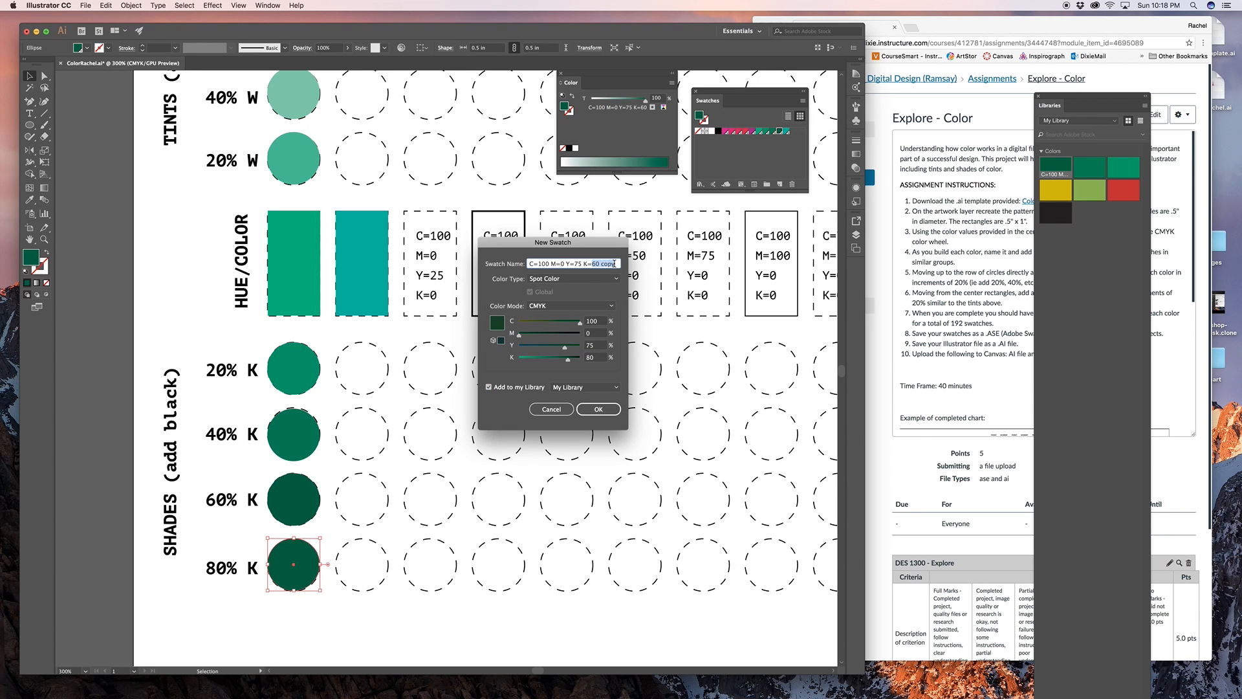
text(80)
click(598, 409)
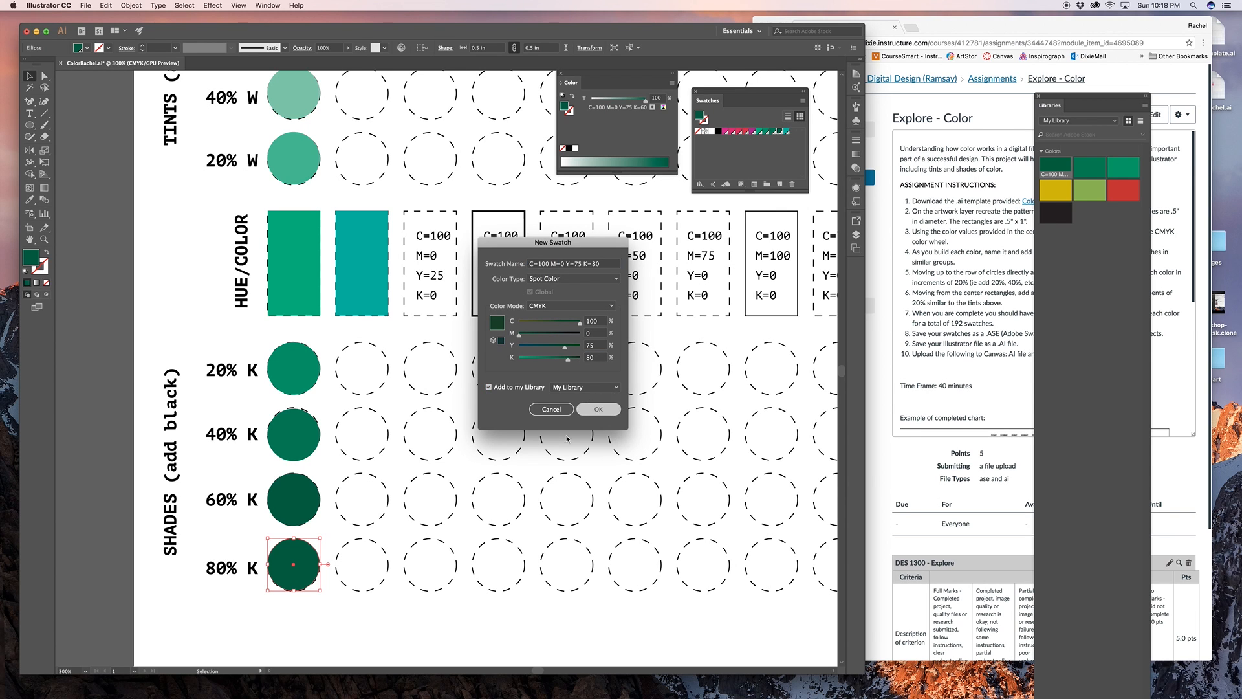
click(542, 467)
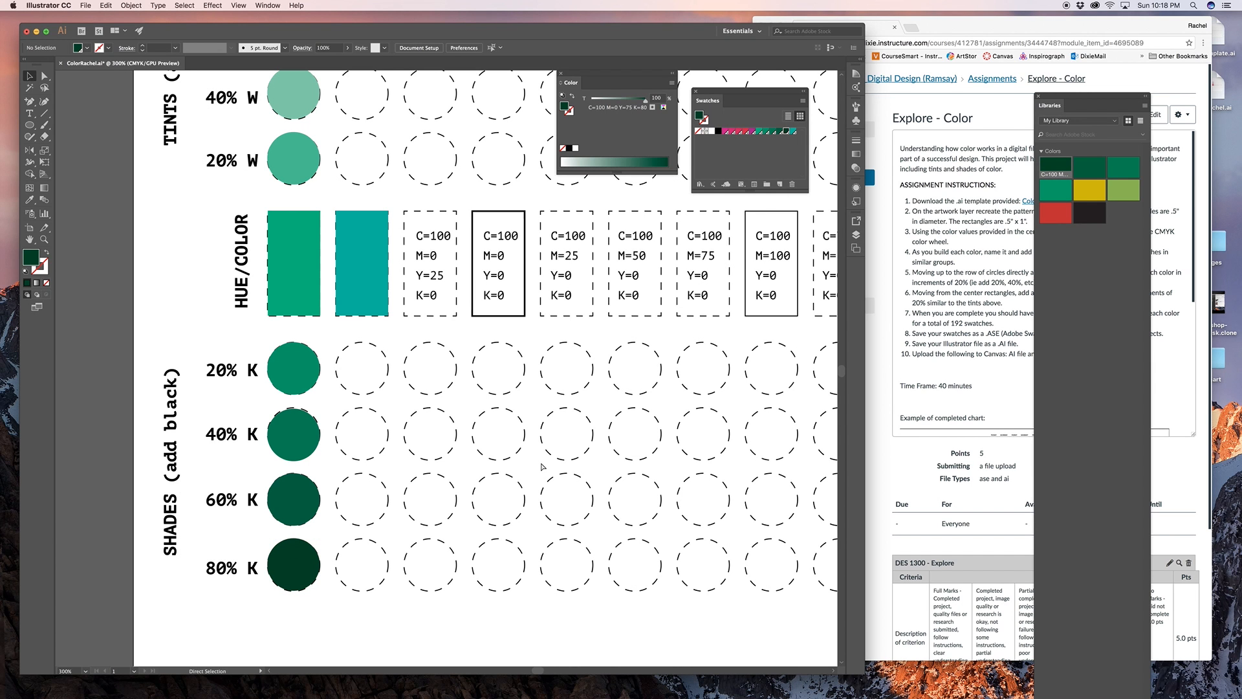
key(super+s)
Step: Look over the whole chart, from the primary and secondary color boxes to the tint, HUE/COLOR and shade rows
key(space)
drag(541, 432, 530, 614)
drag(595, 181, 571, 332)
drag(768, 328, 429, 369)
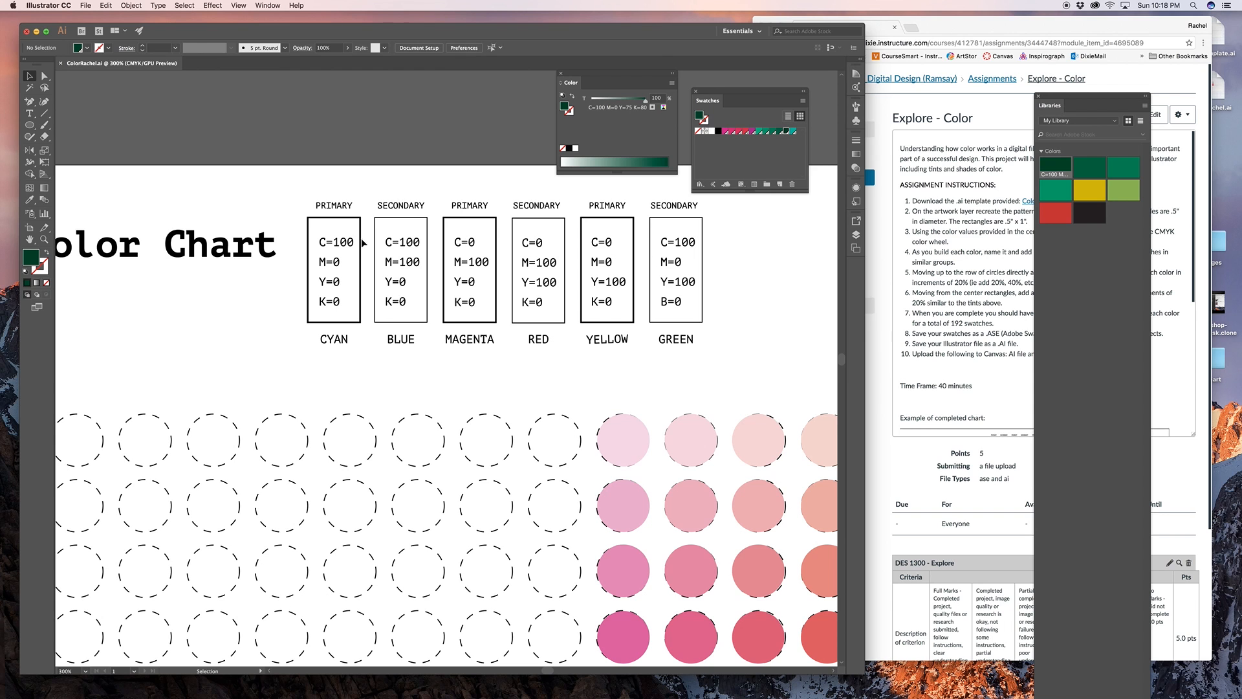
key(super+minus)
key(super+minus)
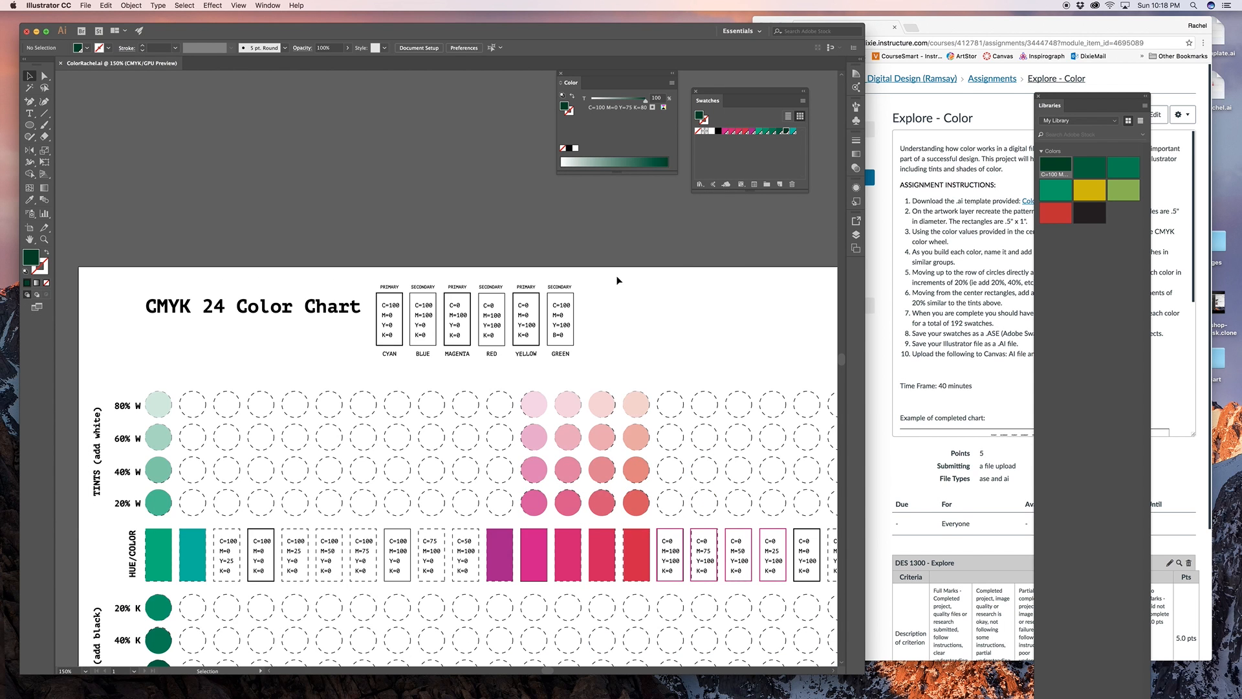
scroll(623, 289, down, 2)
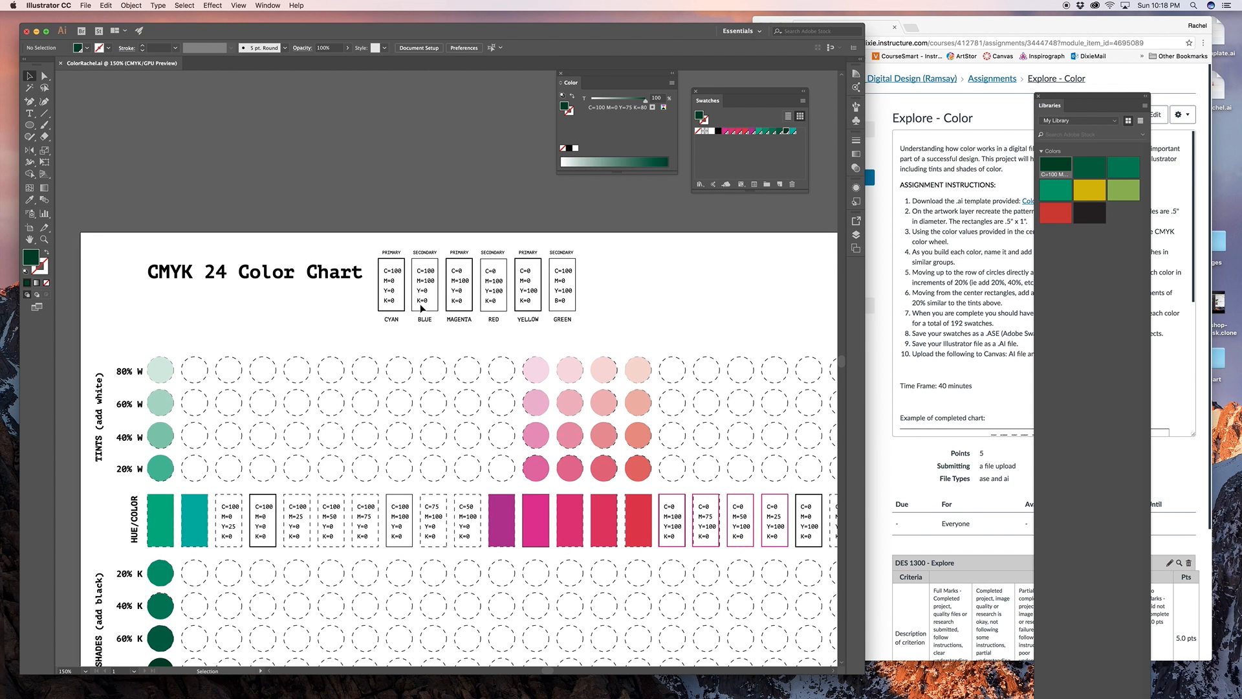
scroll(479, 288, down, 1)
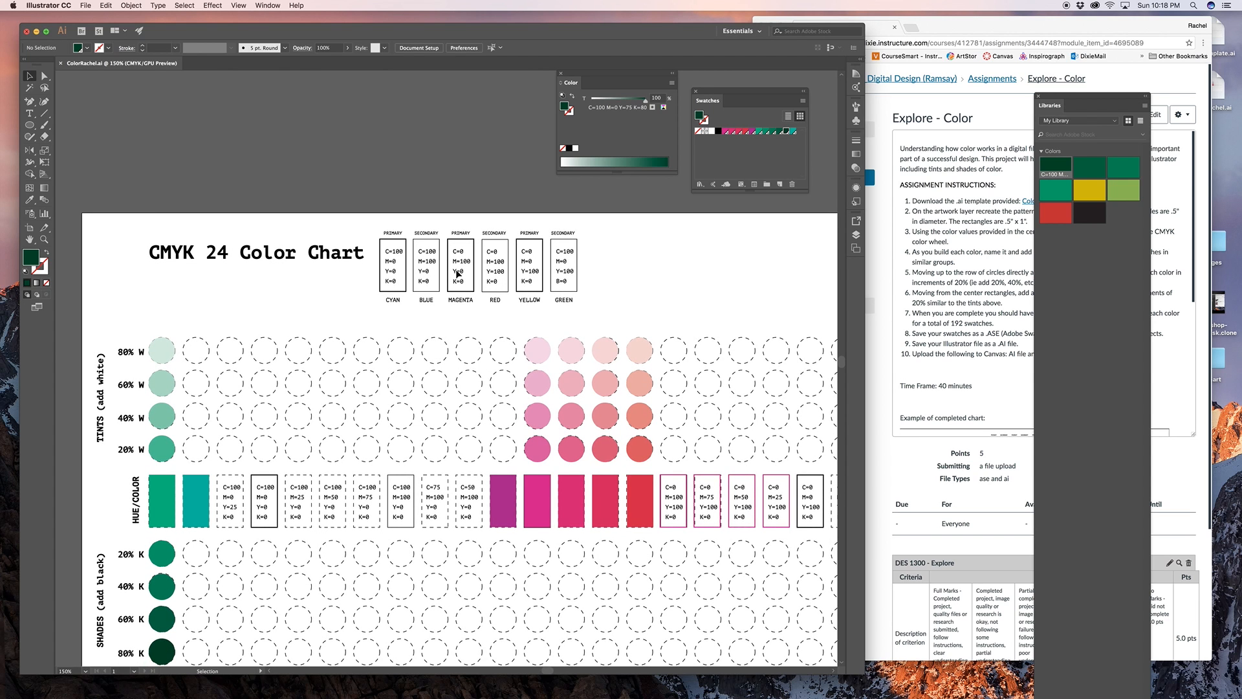
scroll(519, 424, down, 3)
drag(617, 458, 475, 498)
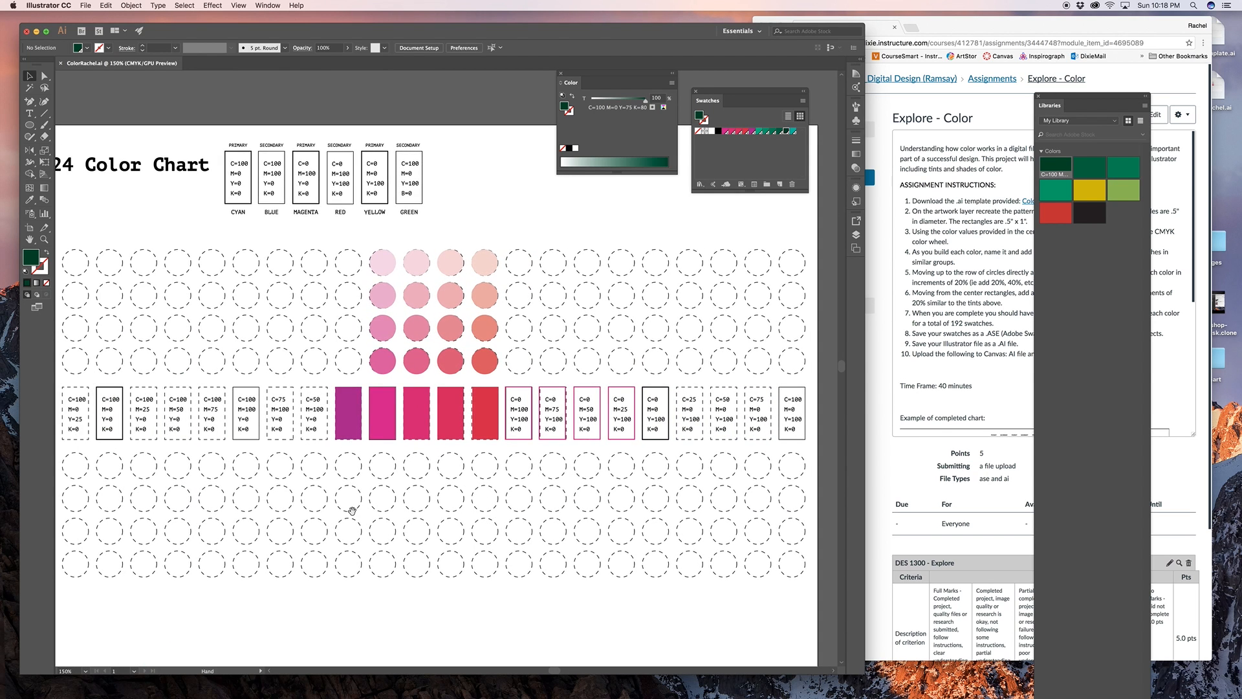
scroll(356, 511, left, 5)
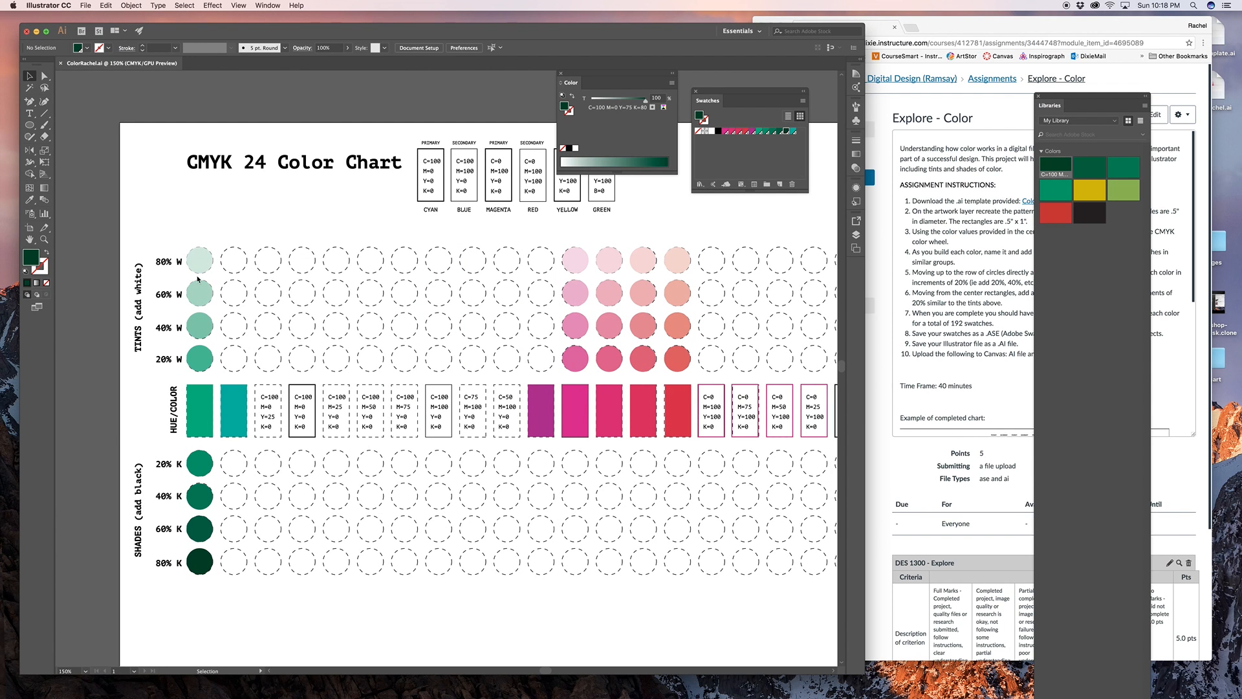
scroll(535, 469, right, 1)
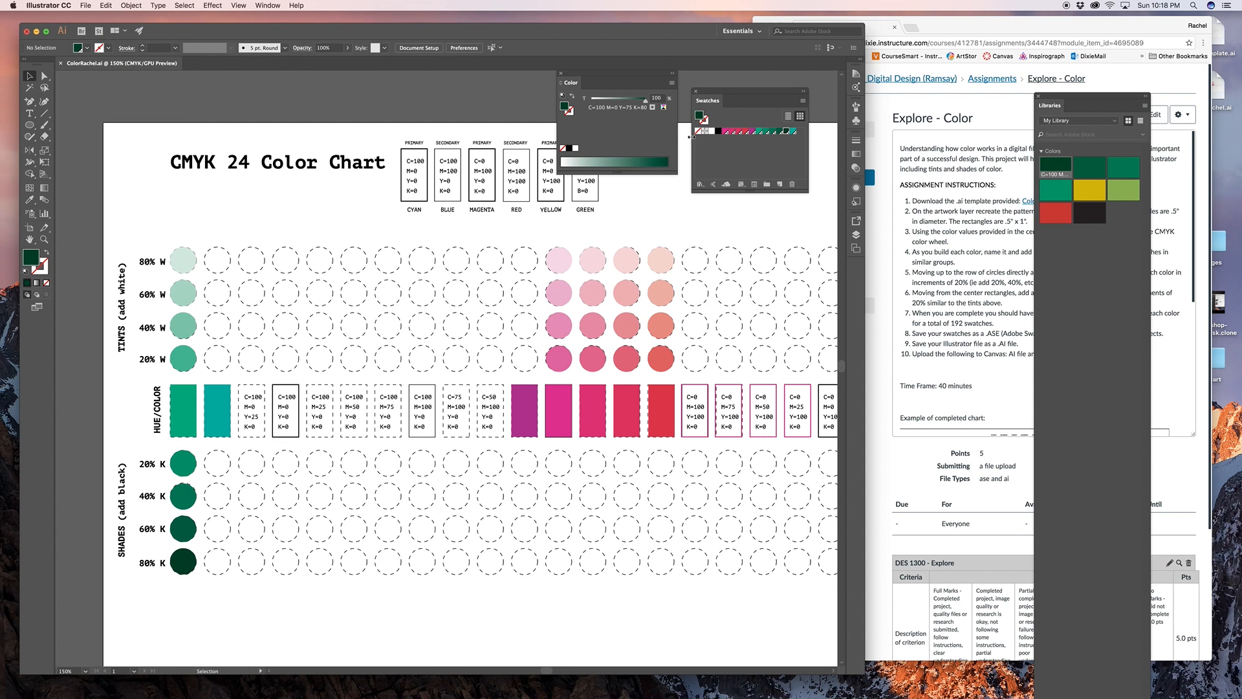
Step: Save the swatches as an ASE swatch library on the Desktop, adding the .ase extension to the file name
click(803, 102)
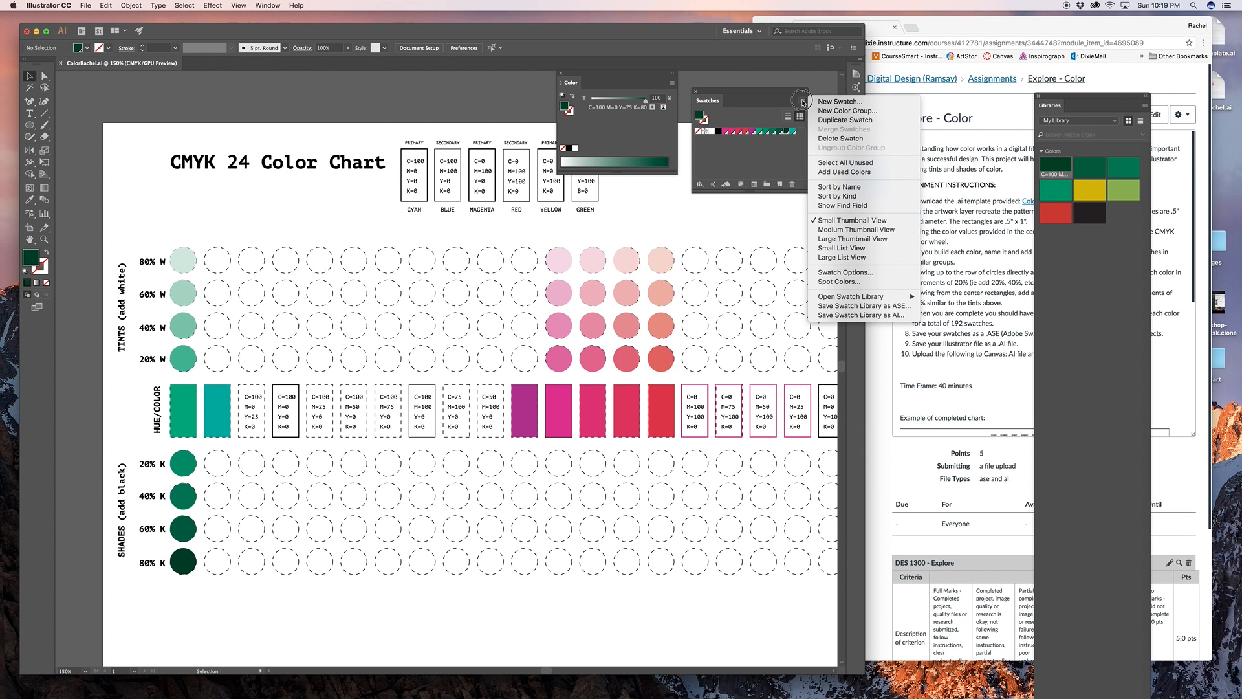
click(851, 307)
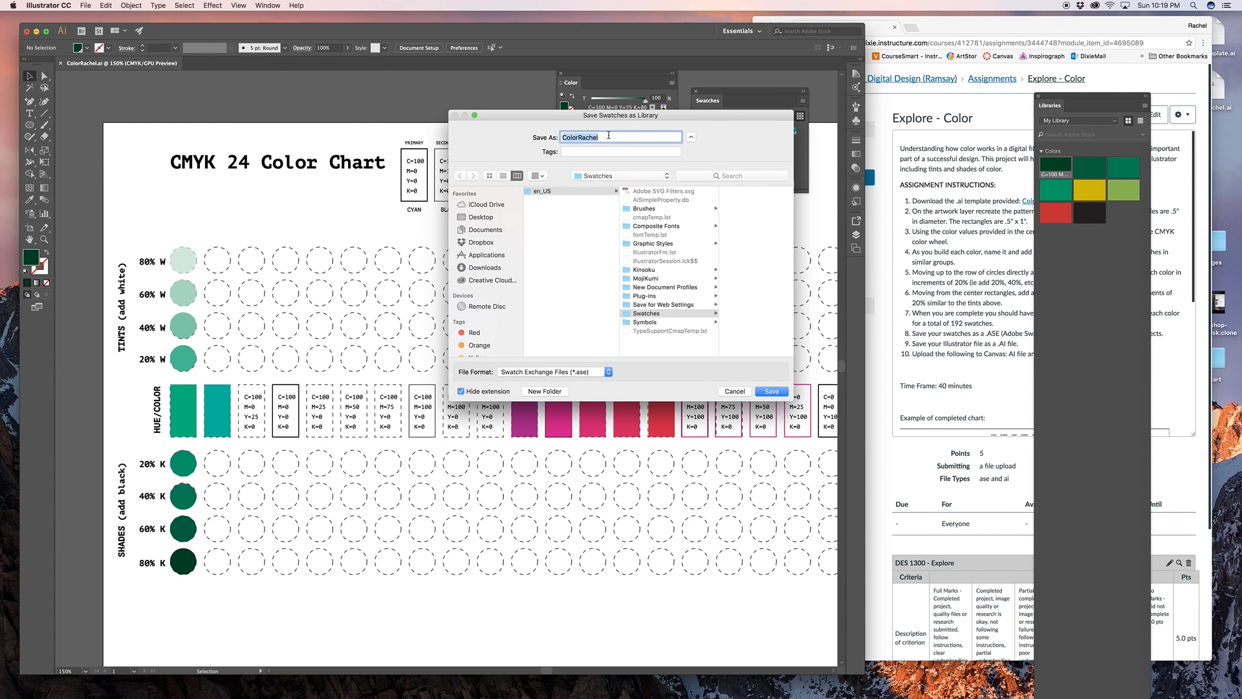
click(548, 376)
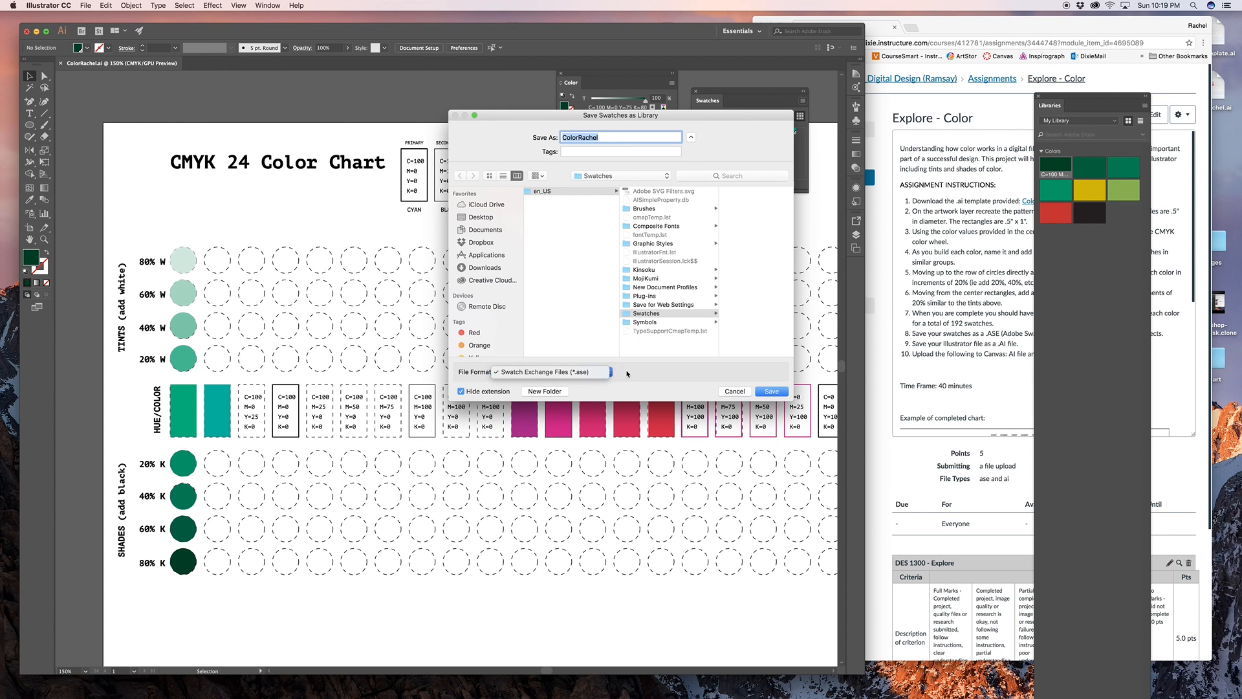
click(648, 373)
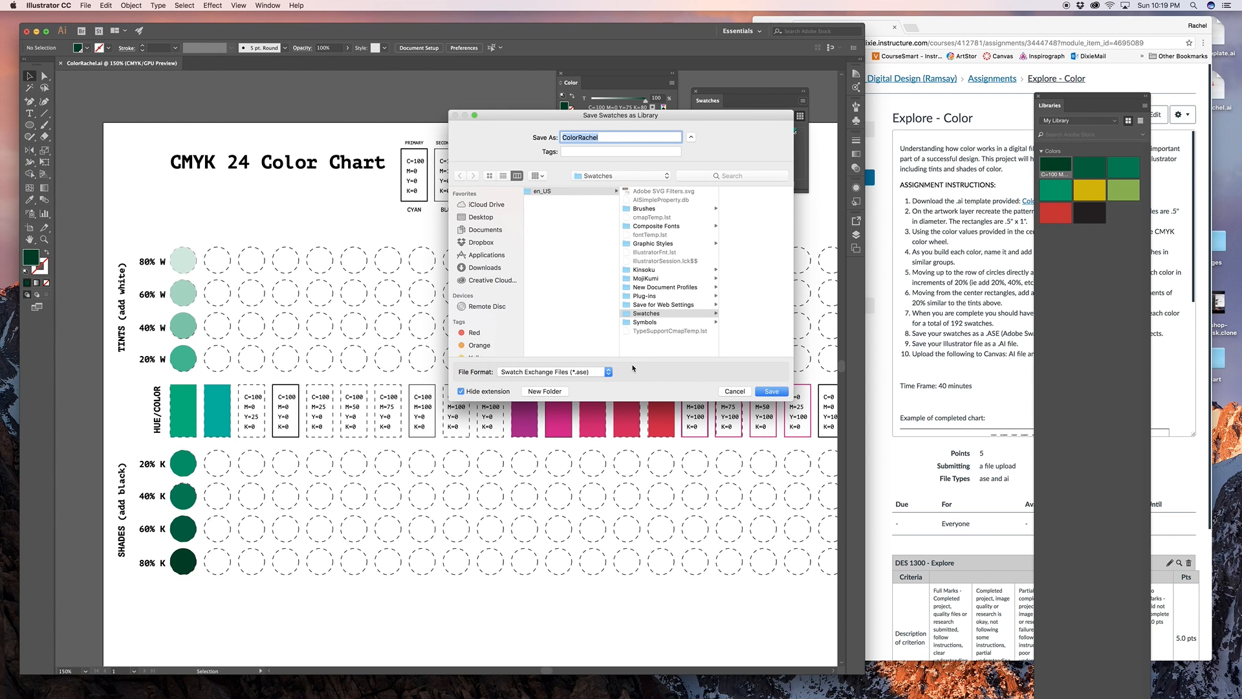
key(super+shift+d)
click(614, 136)
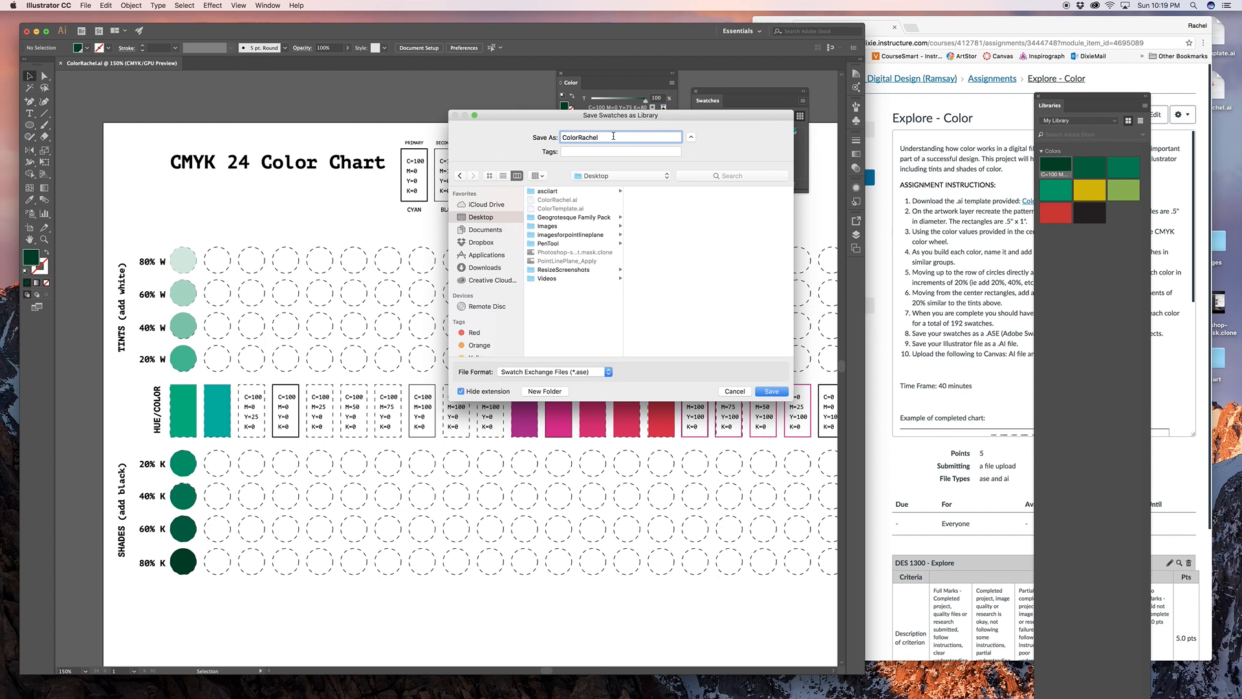
text(.ase)
click(764, 392)
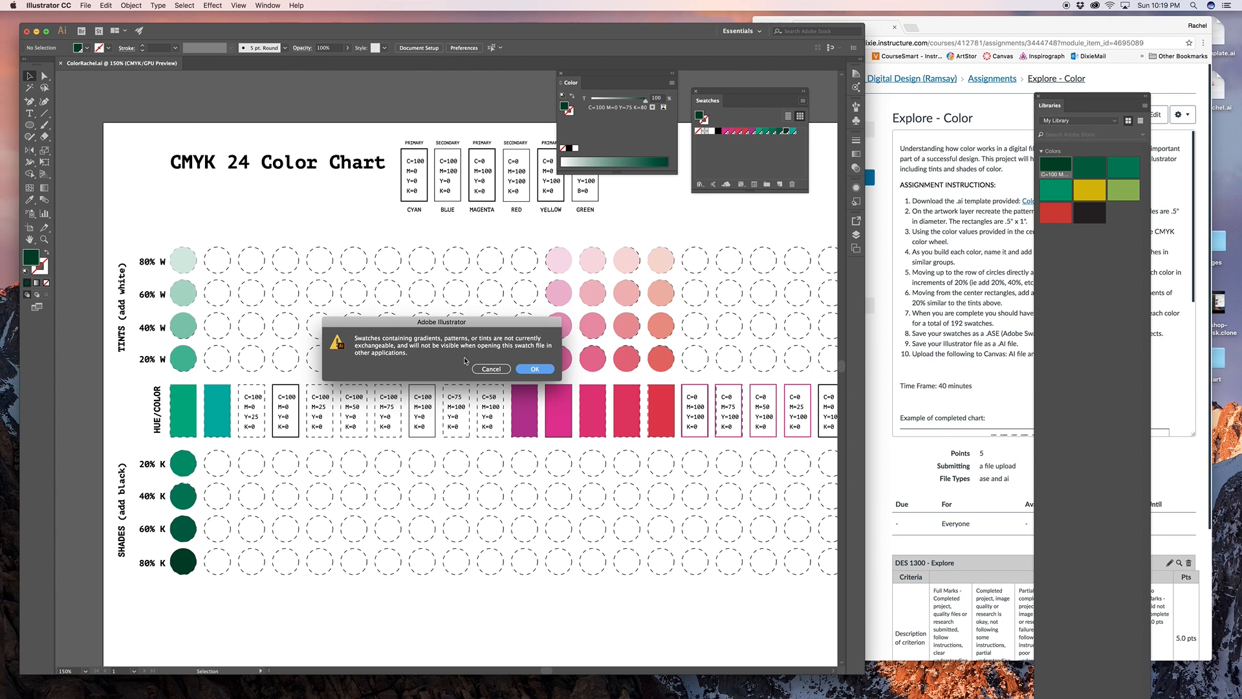
click(536, 368)
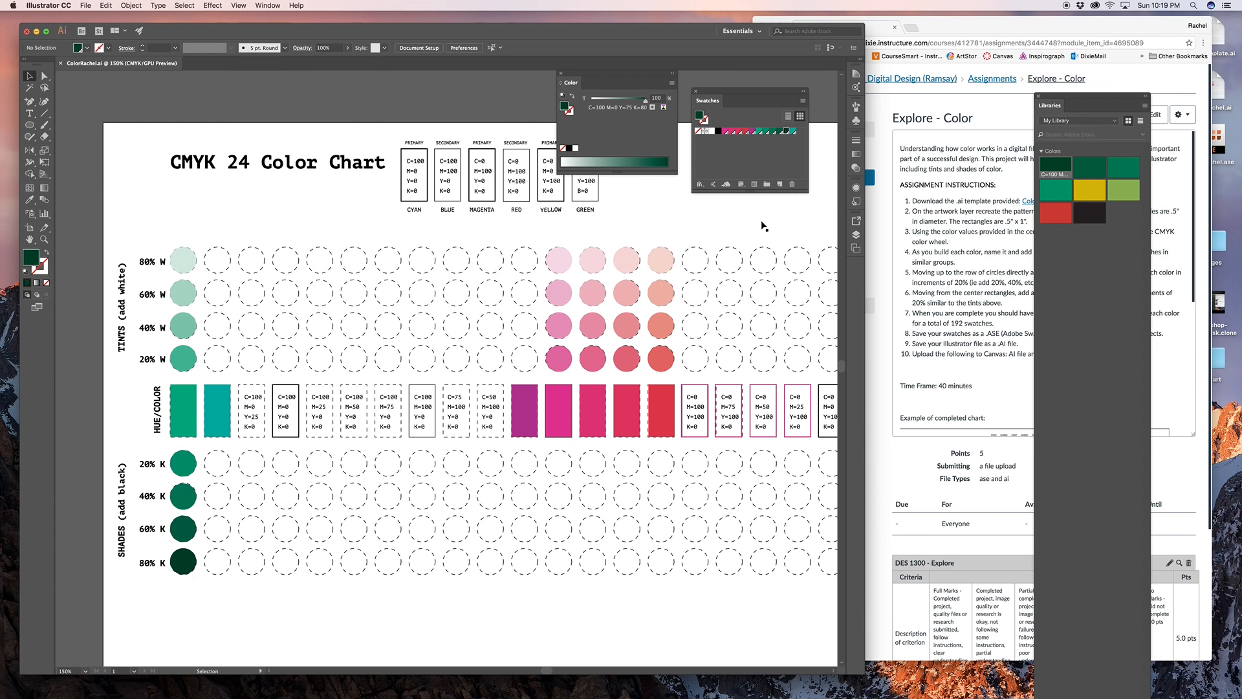
Step: Locate the saved .ase file on the Desktop through Open Swatch Library, and leave without loading it
click(803, 101)
mouse_move(867, 294)
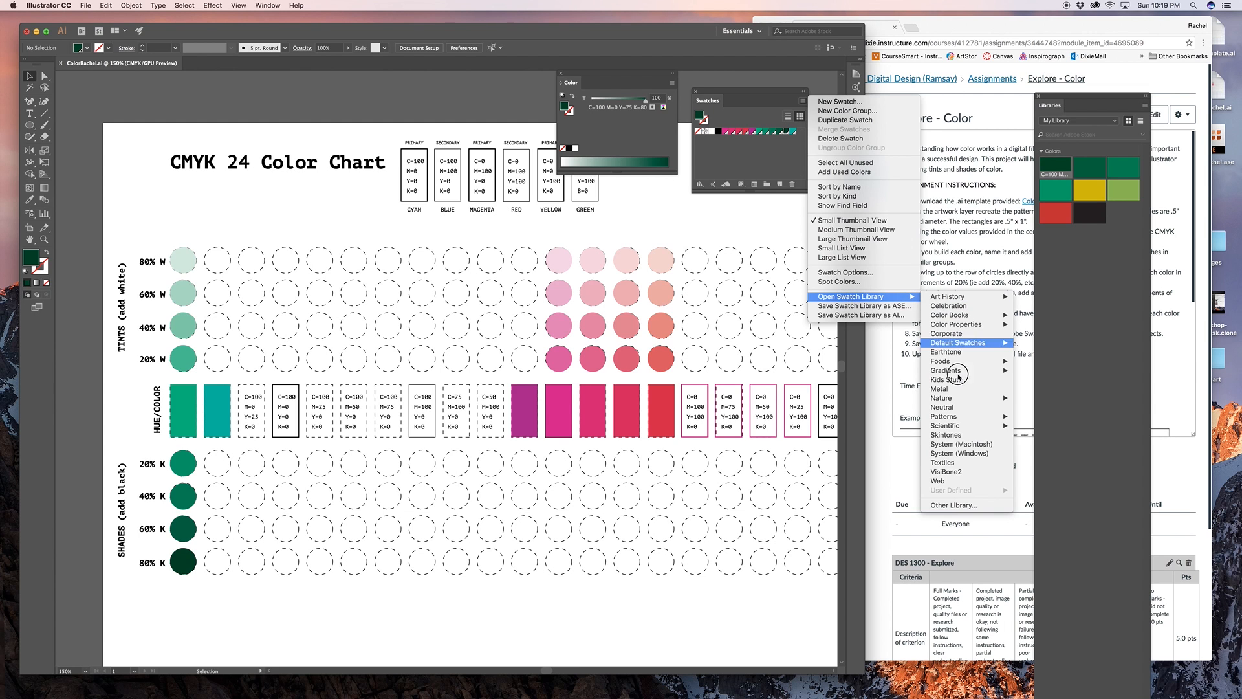
click(936, 509)
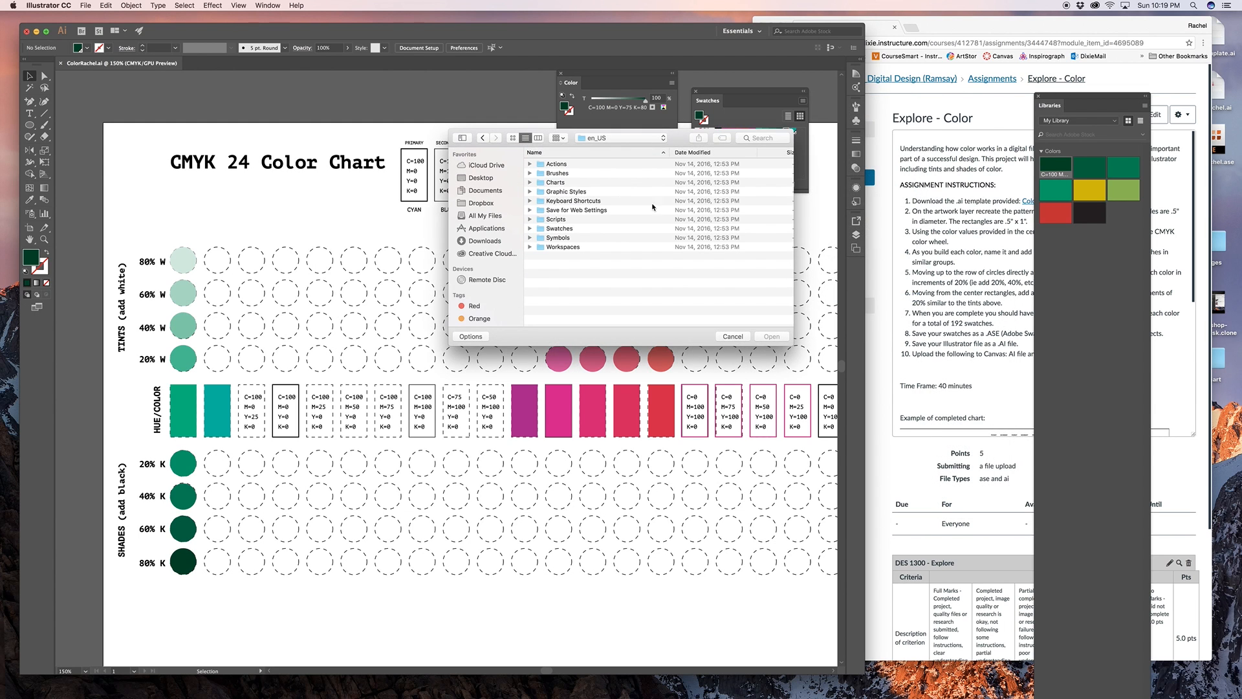
click(484, 182)
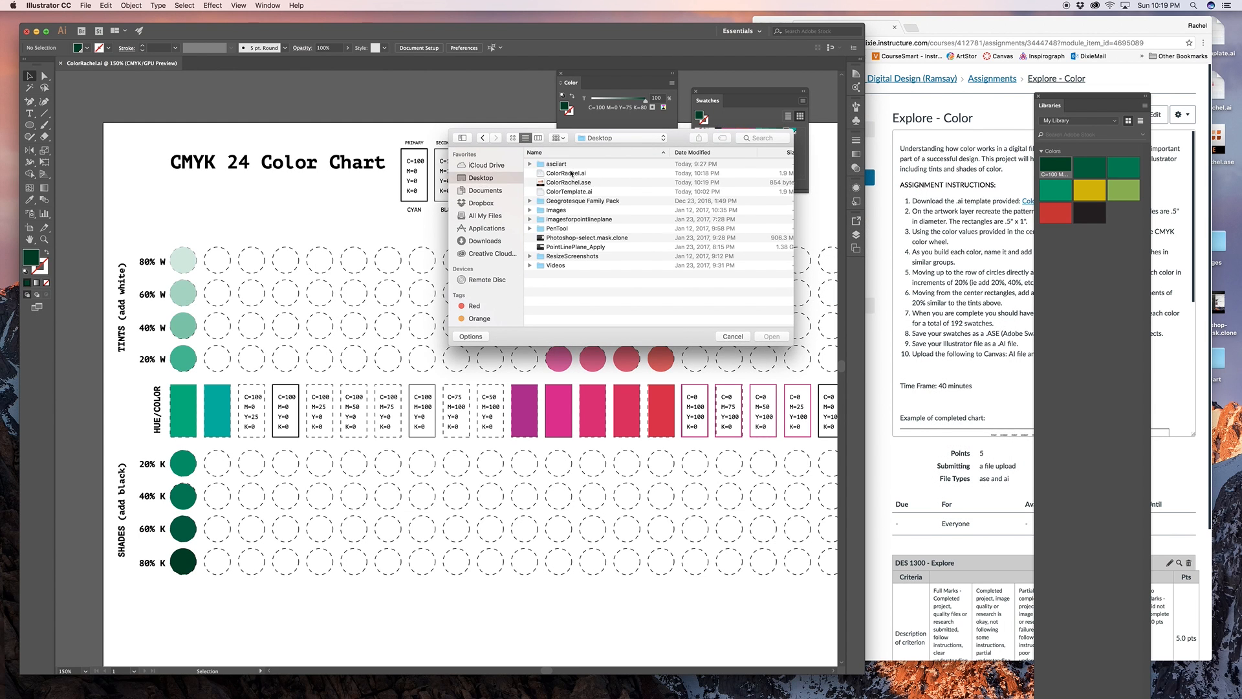
click(576, 183)
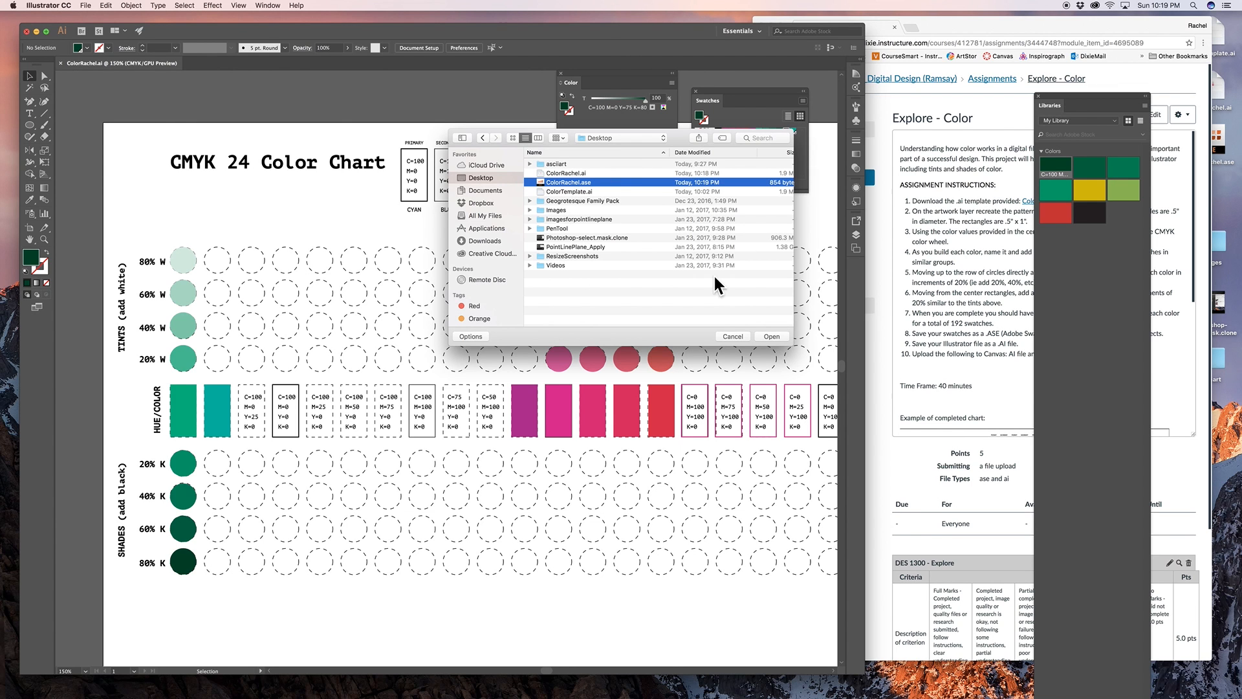
click(733, 337)
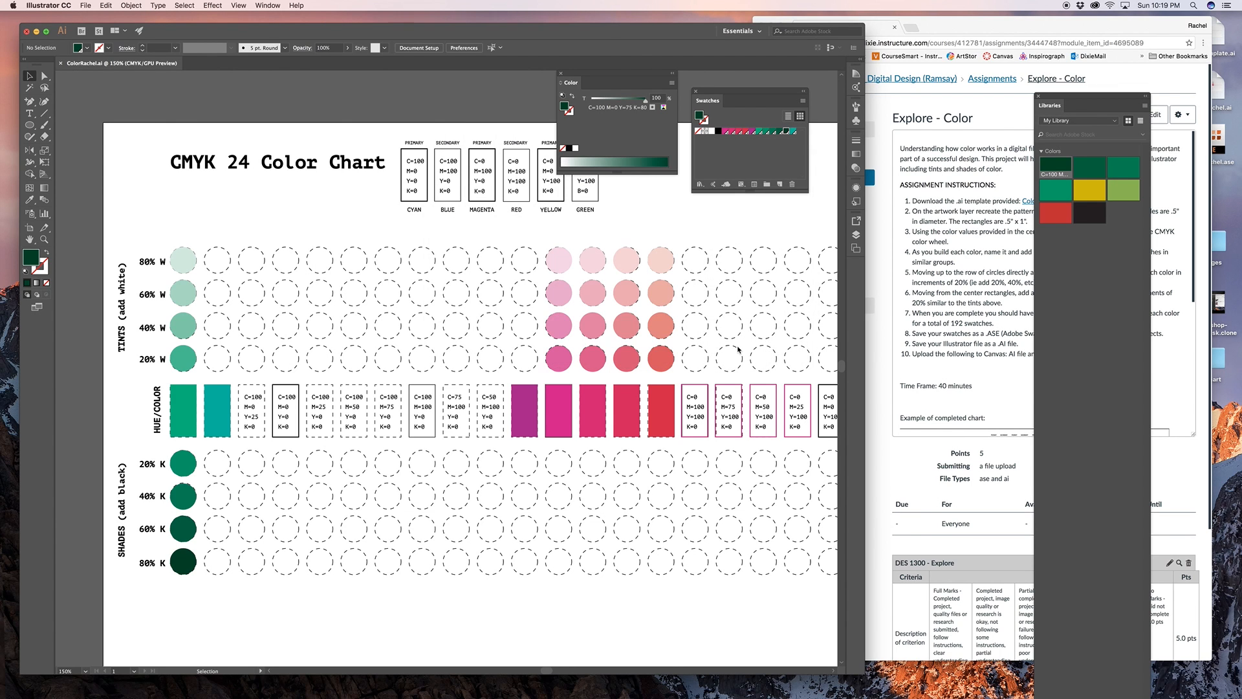
Step: Close the Libraries covering the assignment page and examine the example of the completed chart in its instructions
scroll(738, 349, right, 3)
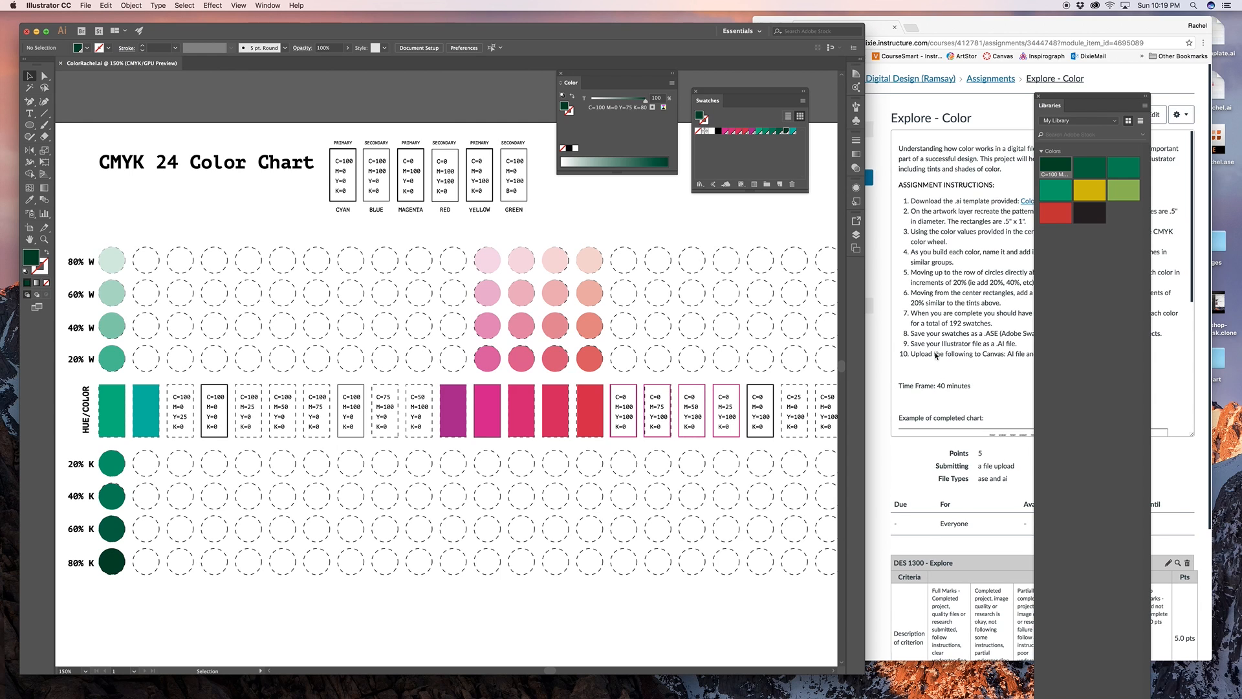
click(1038, 95)
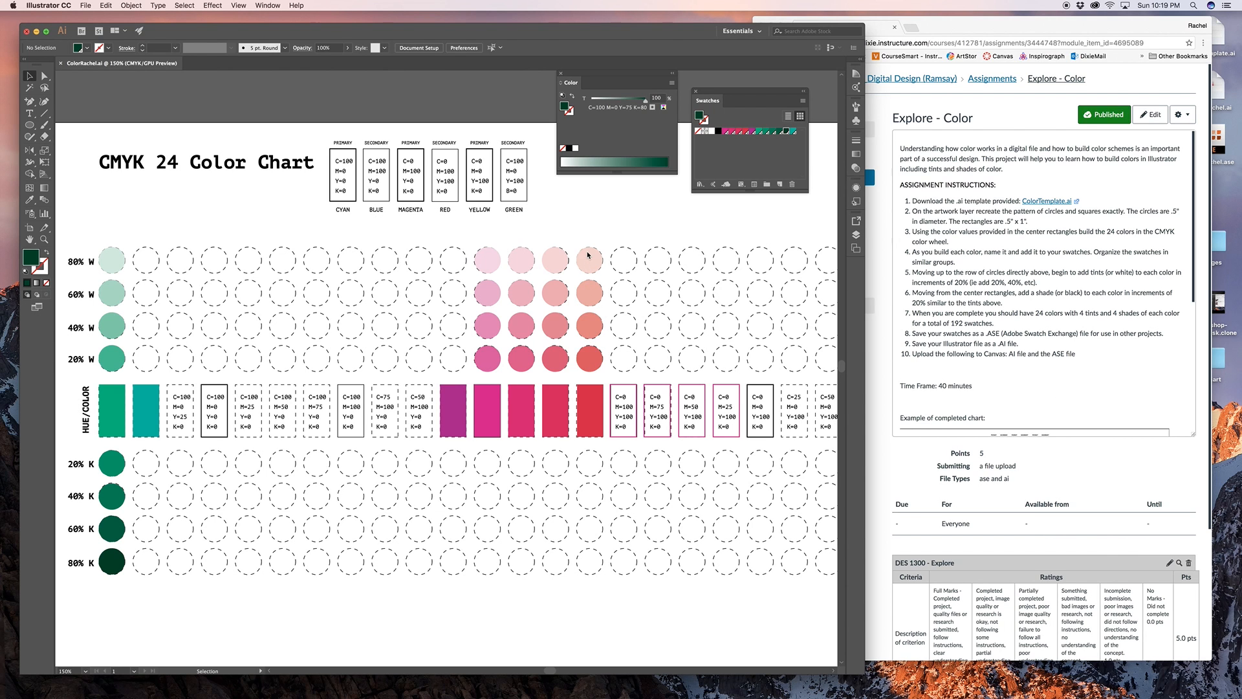
scroll(631, 374, down, 2)
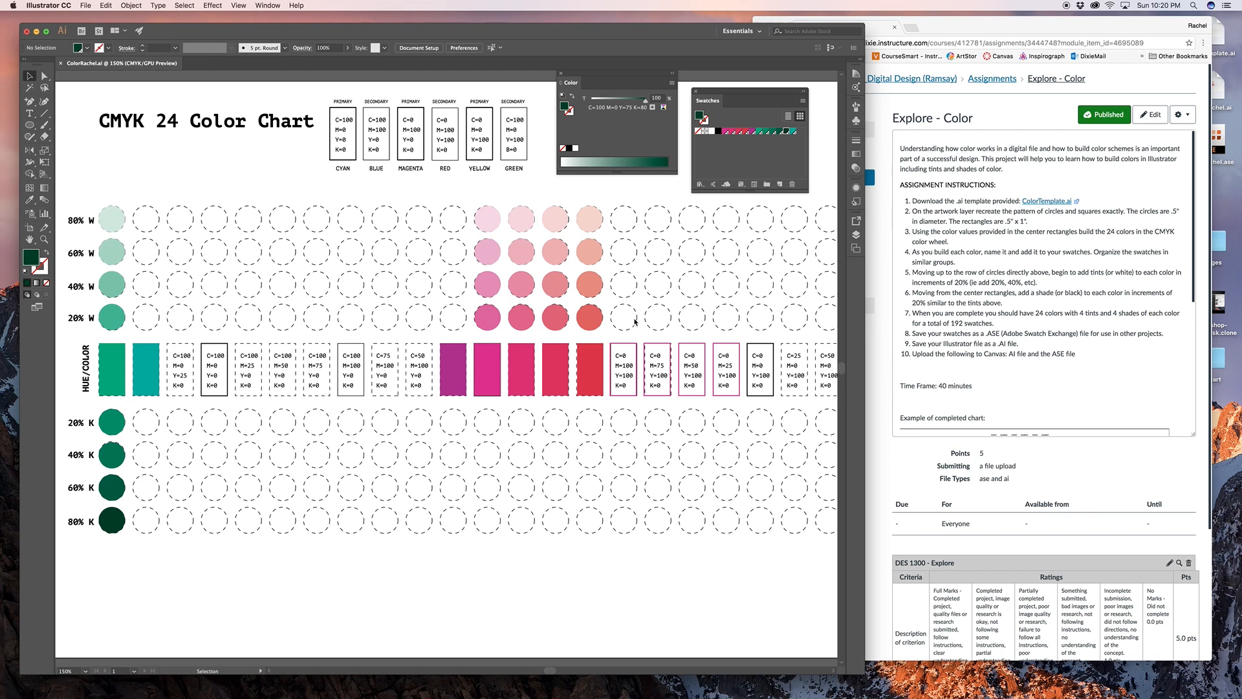
scroll(634, 321, up, 1)
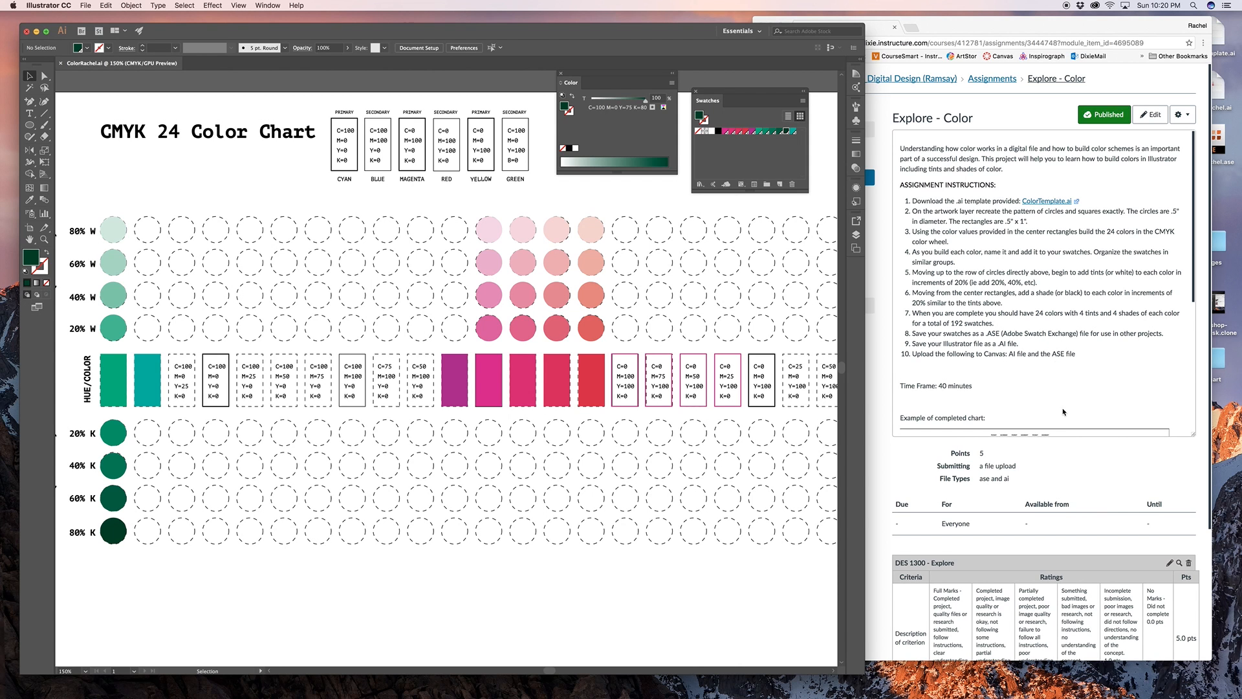
scroll(1065, 416, down, 3)
scroll(1063, 416, down, 2)
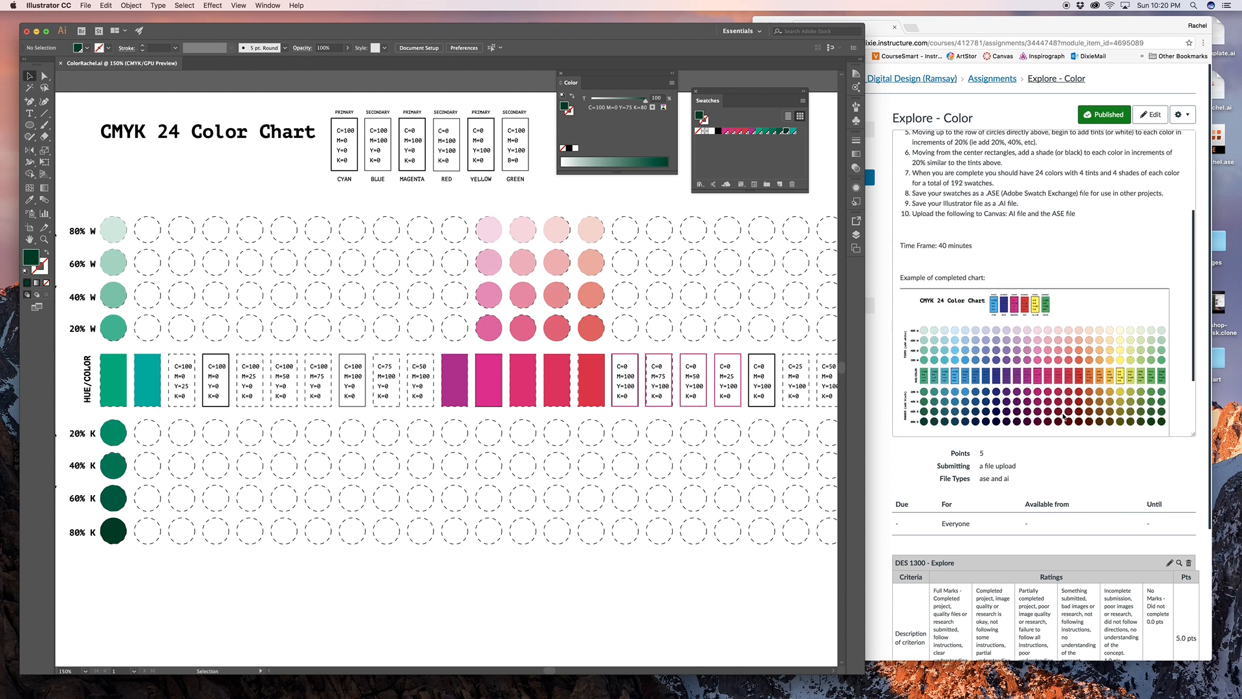